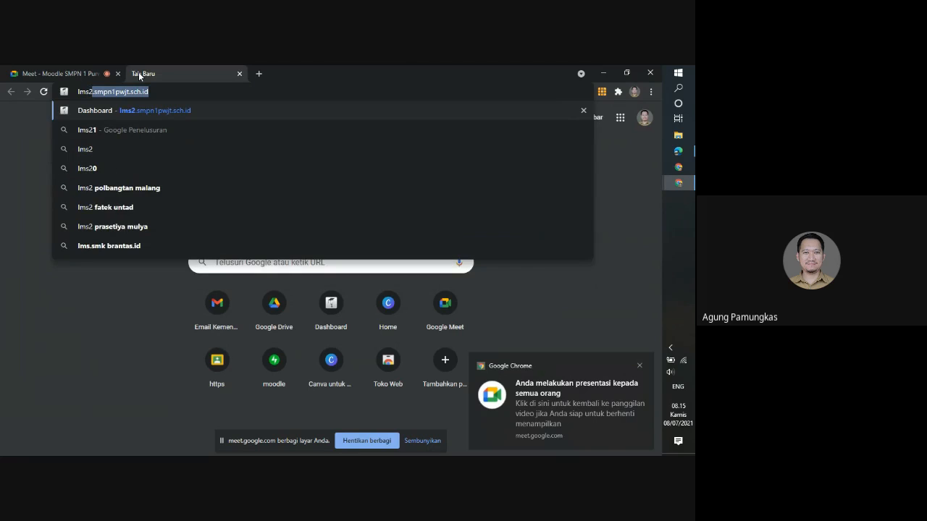
Open lms2.smpn1pwjt.sch.id and log in to the LMS by entering the account password
{"action": "key", "text": "Return"}
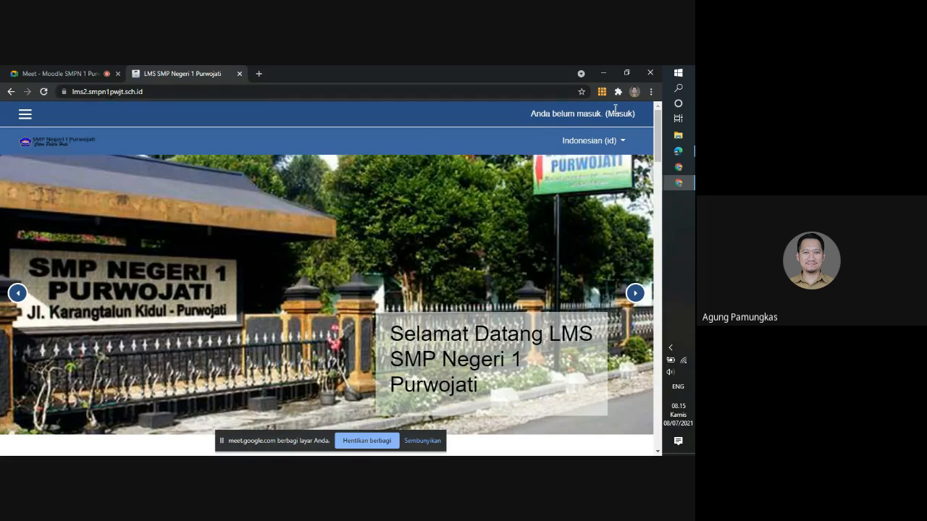
{"action": "left_click", "coordinate": [619, 116]}
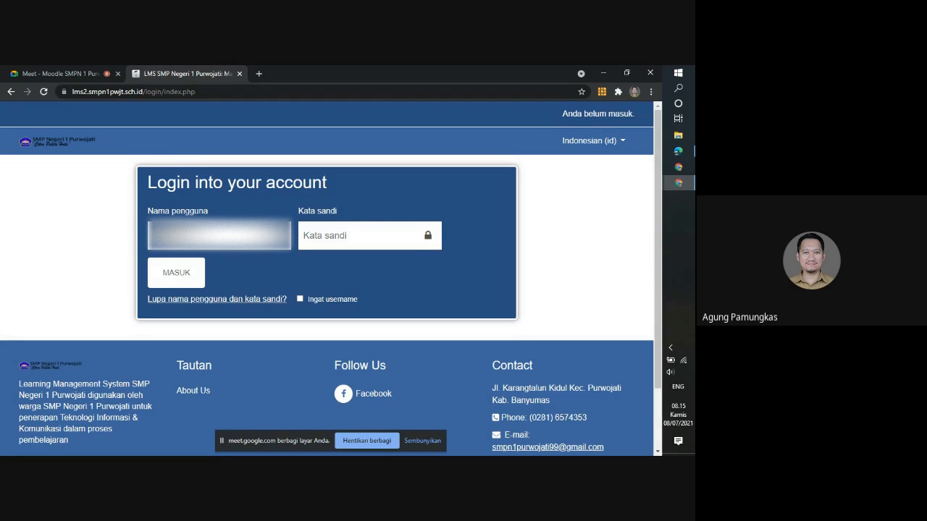
{"action": "type", "text": "•••••••••"}
{"action": "key", "text": "Return"}
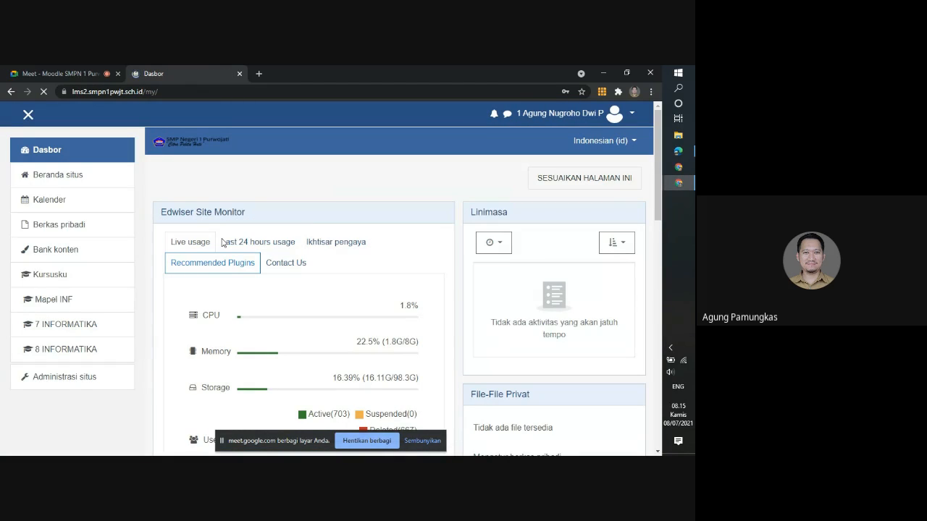
Open the course and category management page (Kelola kursus dan kategori) from the site administration
{"action": "left_click", "coordinate": [68, 383]}
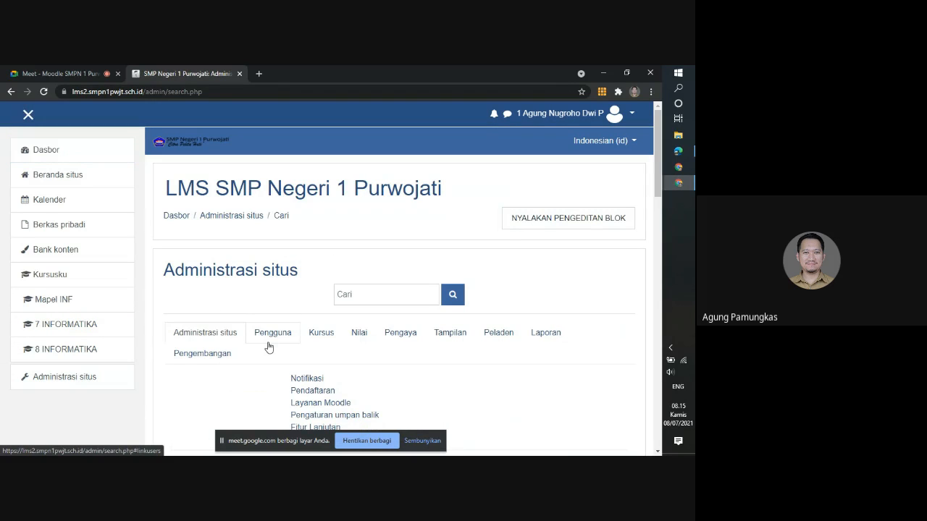
{"action": "left_click_drag", "start_coordinate": [222, 442], "coordinate": [445, 445]}
{"action": "left_click", "coordinate": [80, 386]}
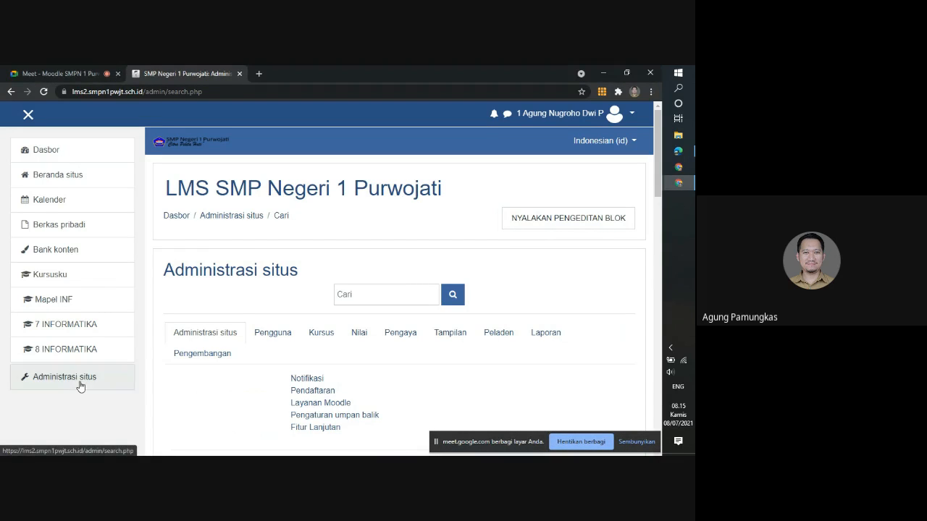
{"action": "left_click", "coordinate": [278, 337]}
{"action": "left_click", "coordinate": [313, 335]}
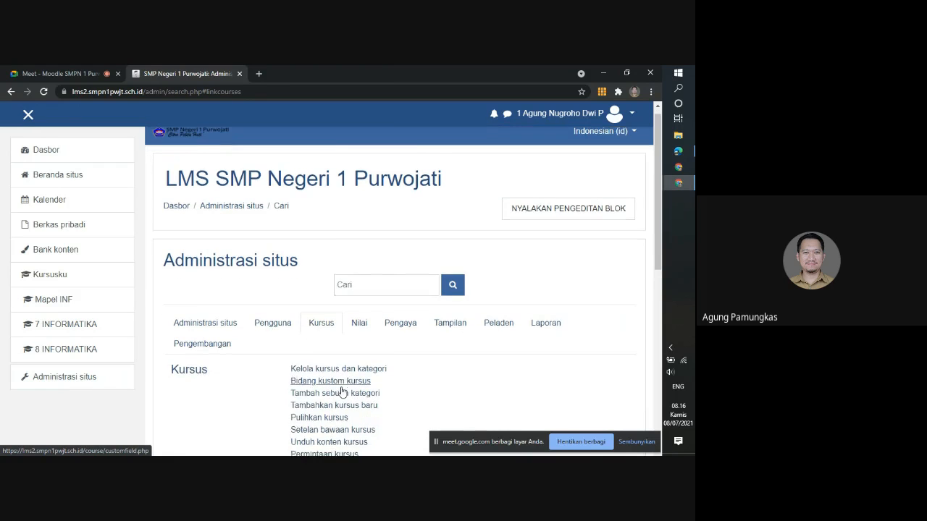
{"action": "left_click", "coordinate": [339, 324]}
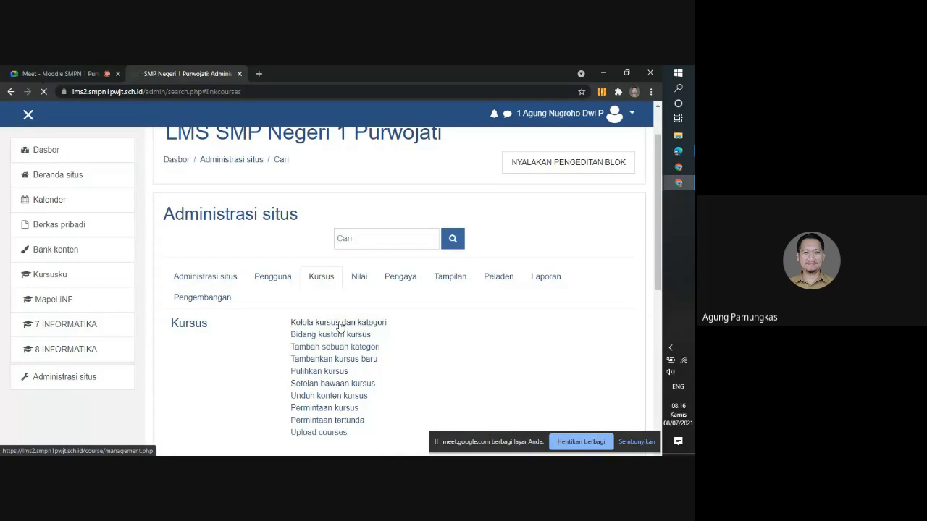
Display the courses of the Kelas 7 category
{"action": "scroll", "coordinate": [411, 386], "scroll_direction": "down", "scroll_amount": 2}
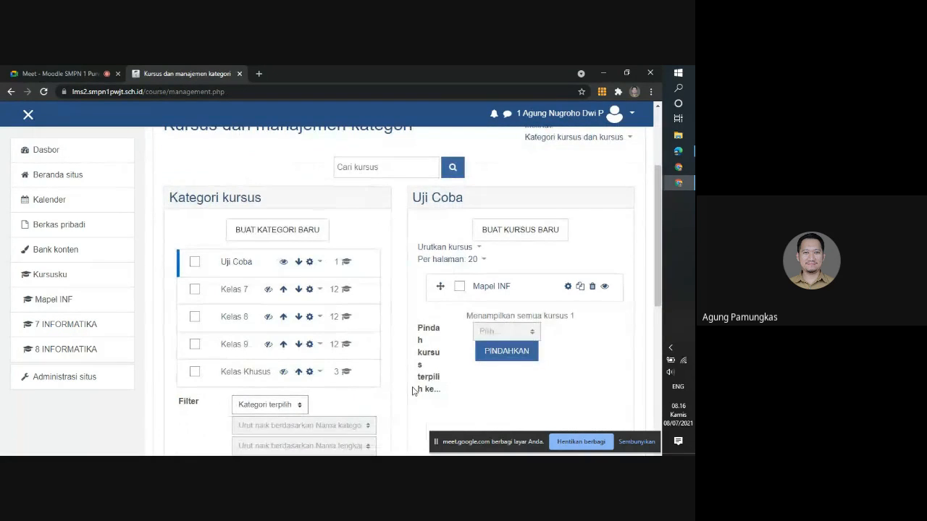
{"action": "left_click", "coordinate": [236, 293]}
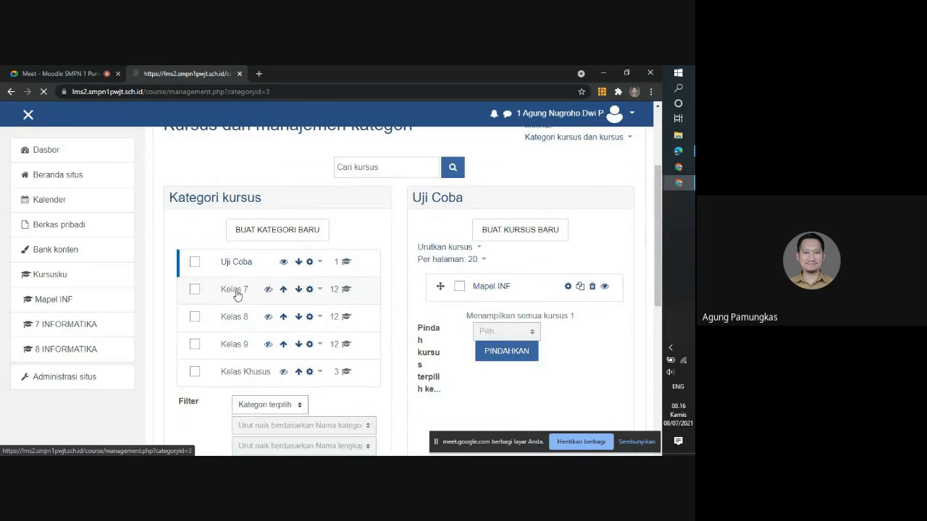
{"action": "scroll", "coordinate": [448, 325], "scroll_direction": "down", "scroll_amount": 2}
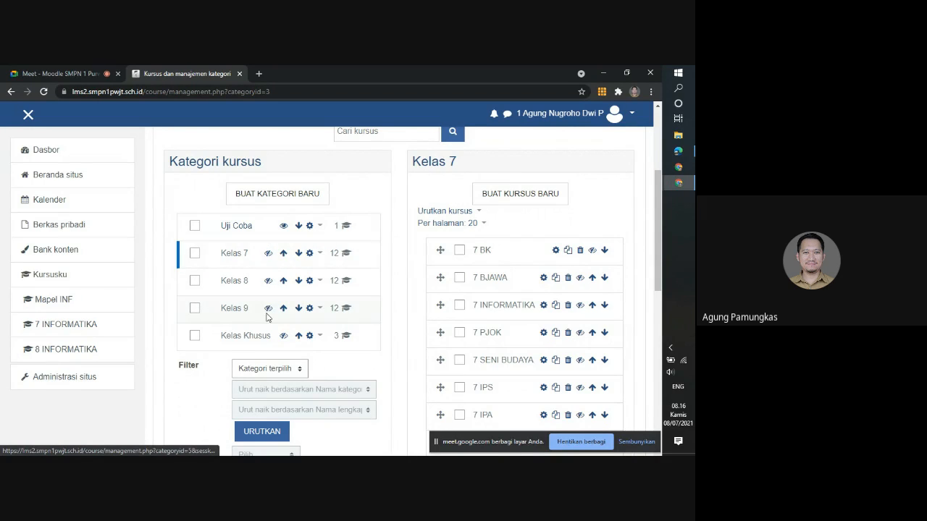
Open the 8 INFORMATIKA course and turn on its edit mode
{"action": "left_click", "coordinate": [57, 350]}
{"action": "scroll", "coordinate": [292, 303], "scroll_direction": "down", "scroll_amount": 3}
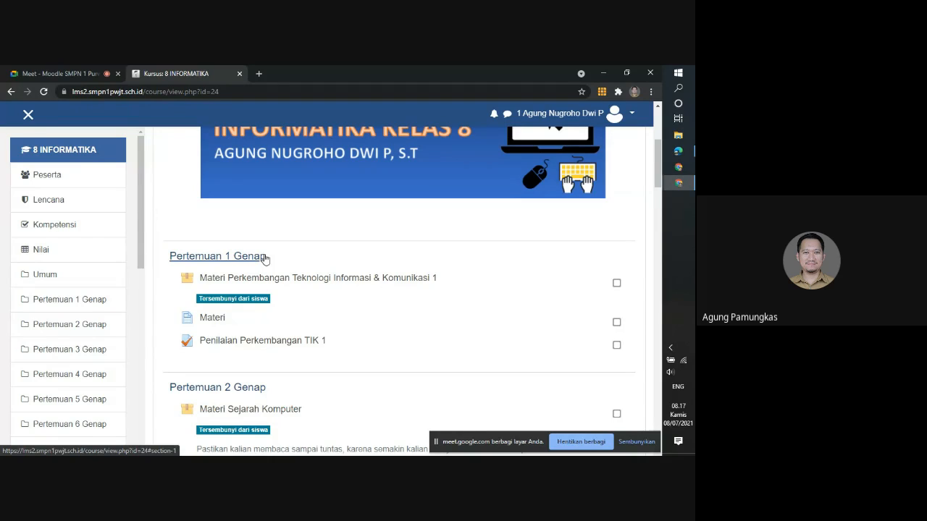
{"action": "scroll", "coordinate": [414, 253], "scroll_direction": "up", "scroll_amount": 3}
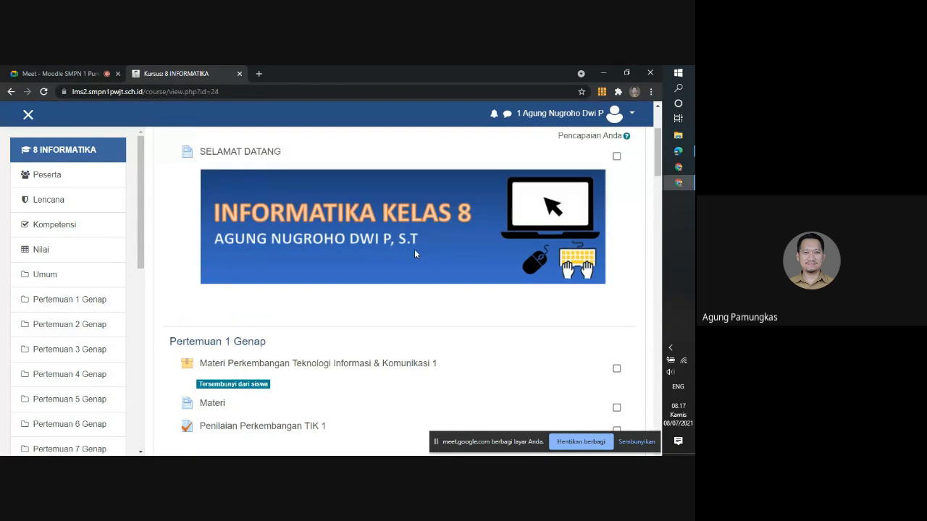
{"action": "scroll", "coordinate": [414, 253], "scroll_direction": "up", "scroll_amount": 1}
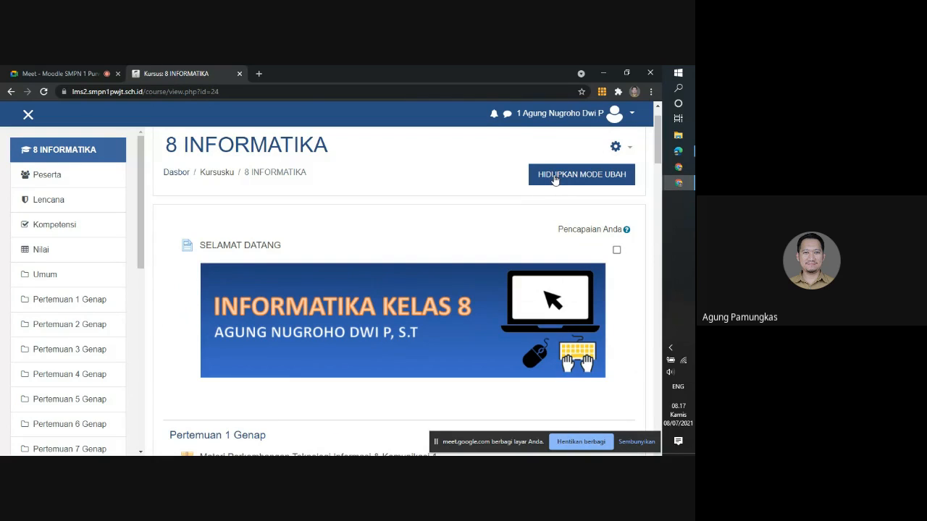
{"action": "left_click", "coordinate": [555, 179]}
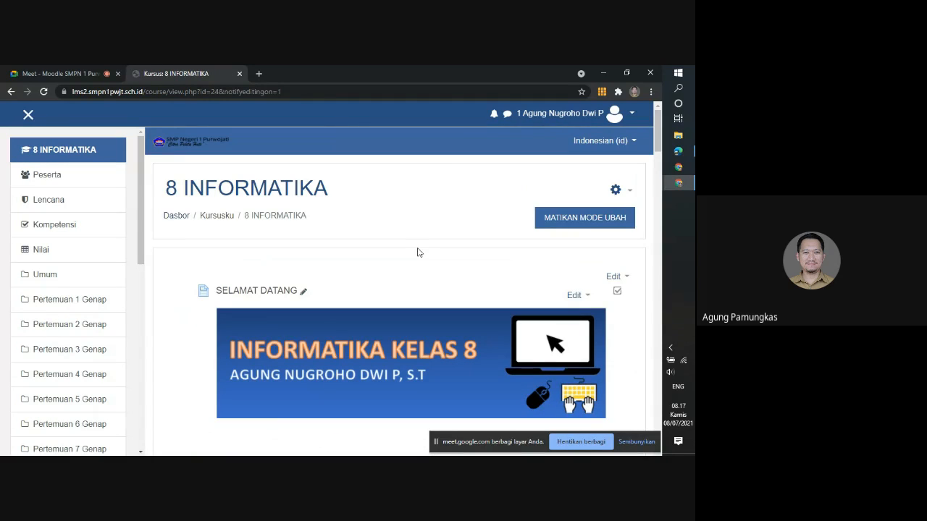
Open the title of the Pertemuan 1 Genap section for inline editing and close the edit field
{"action": "scroll", "coordinate": [416, 252], "scroll_direction": "down", "scroll_amount": 3}
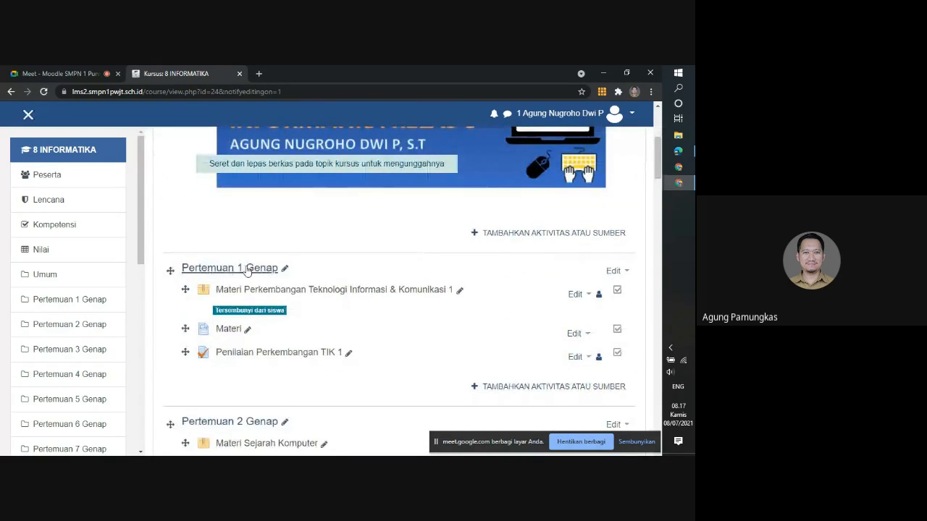
{"action": "left_click", "coordinate": [285, 269]}
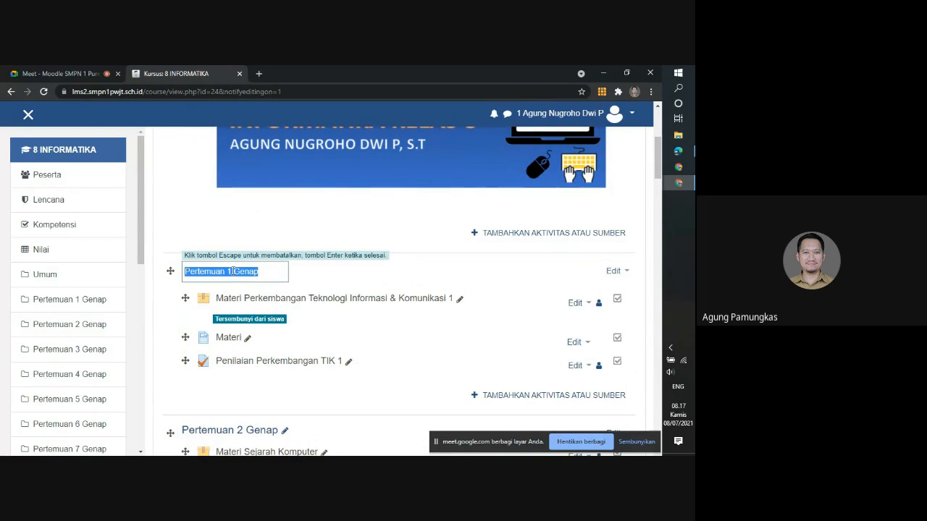
{"action": "left_click", "coordinate": [235, 271]}
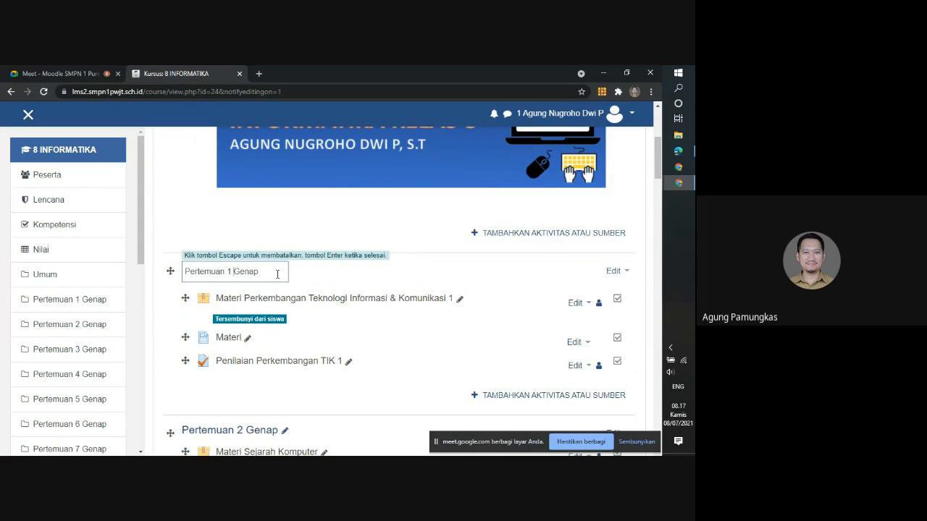
{"action": "key", "text": "Return"}
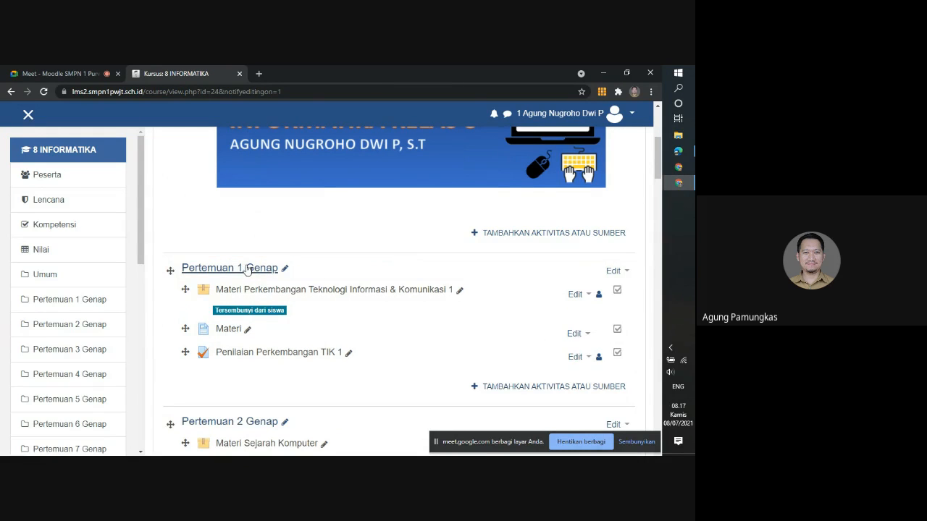
Examine the meeting sections and their activities in the 8 INFORMATIKA course down to Pertemuan 14 Genap
{"action": "scroll", "coordinate": [290, 374], "scroll_direction": "down", "scroll_amount": 1}
{"action": "scroll", "coordinate": [290, 373], "scroll_direction": "down", "scroll_amount": 15}
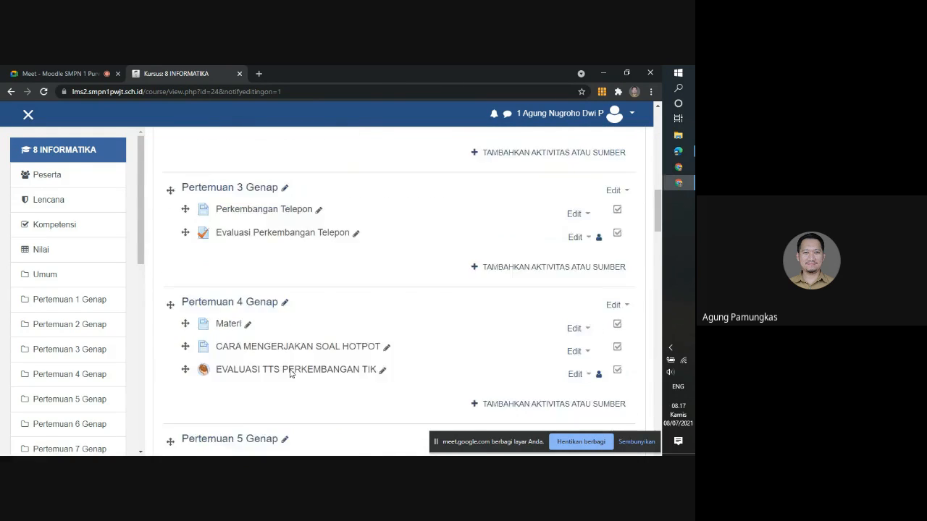
{"action": "scroll", "coordinate": [289, 374], "scroll_direction": "down", "scroll_amount": 20}
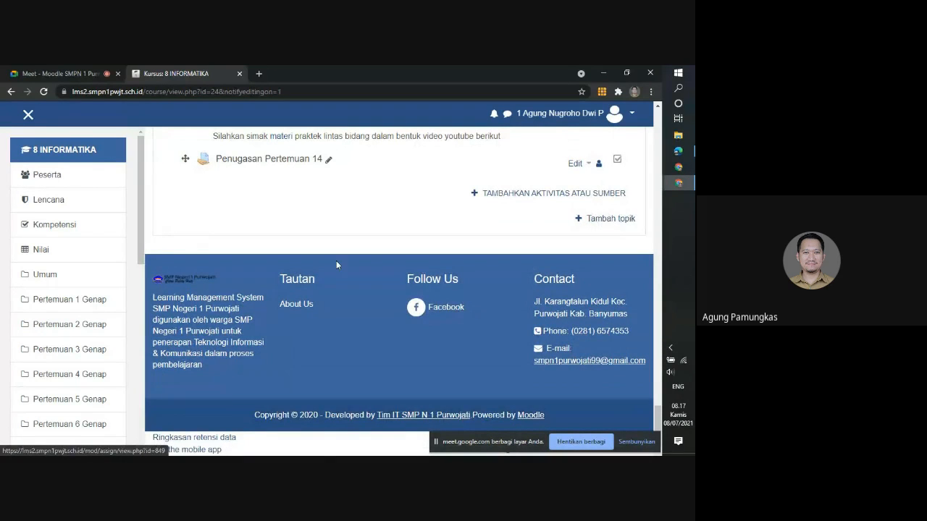
{"action": "scroll", "coordinate": [336, 262], "scroll_direction": "up", "scroll_amount": 3}
{"action": "scroll", "coordinate": [269, 332], "scroll_direction": "down", "scroll_amount": 3}
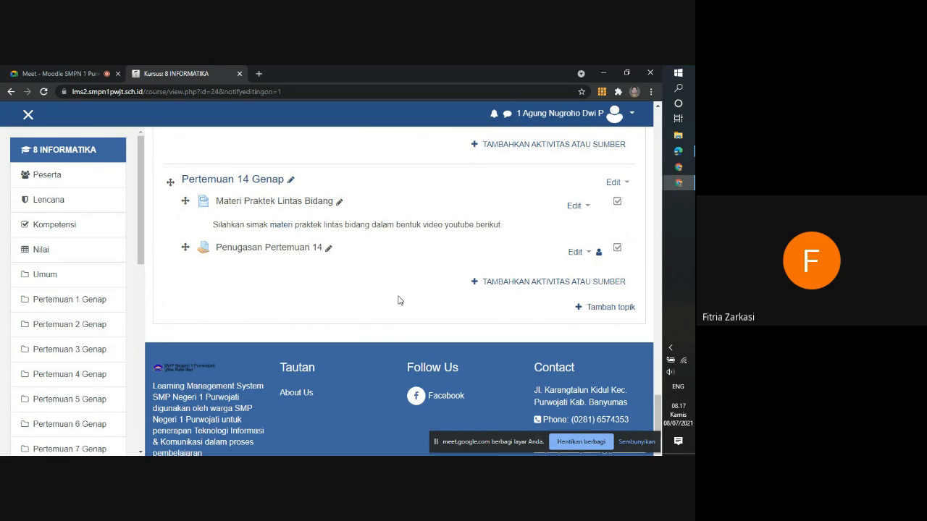
Turn off edit mode in the 8 INFORMATIKA course
{"action": "scroll", "coordinate": [453, 278], "scroll_direction": "up", "scroll_amount": 20}
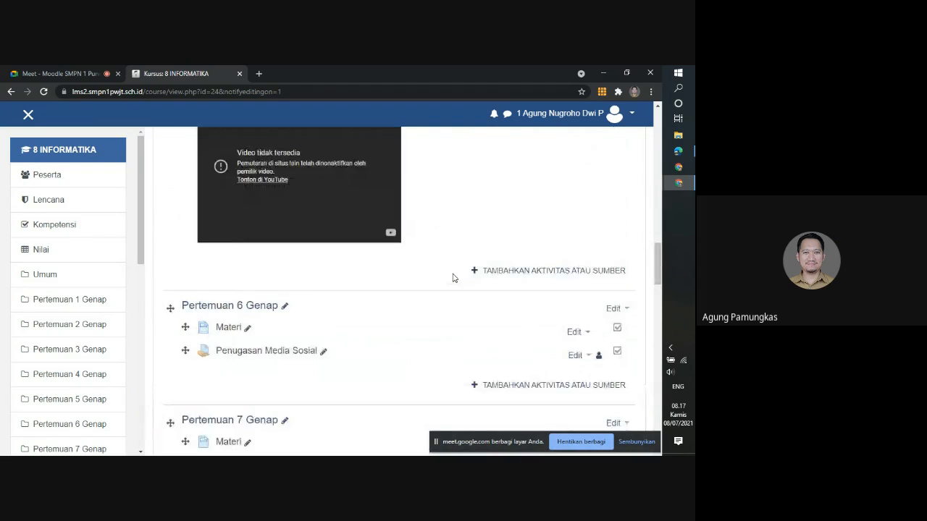
{"action": "scroll", "coordinate": [453, 278], "scroll_direction": "up", "scroll_amount": 10}
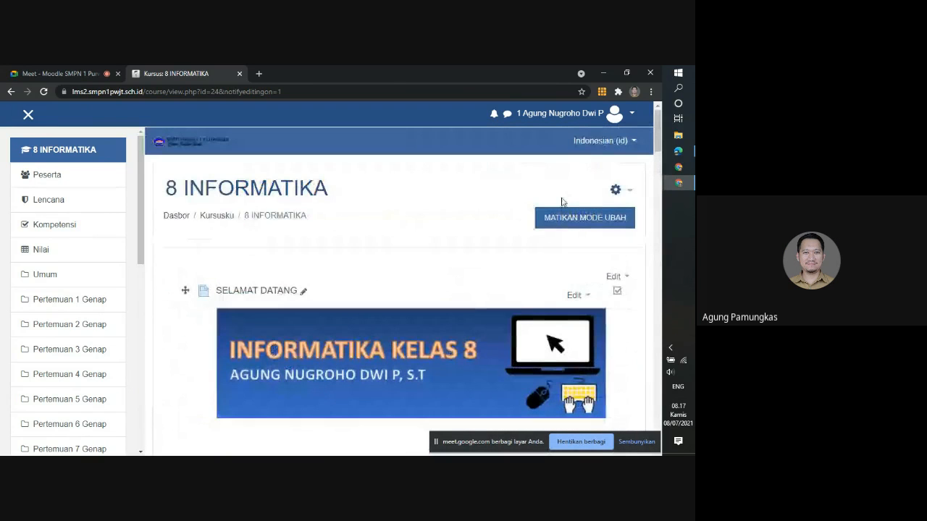
{"action": "left_click", "coordinate": [567, 220]}
Return to the site administration and open the course and category management page again
{"action": "scroll", "coordinate": [464, 259], "scroll_direction": "down", "scroll_amount": 5}
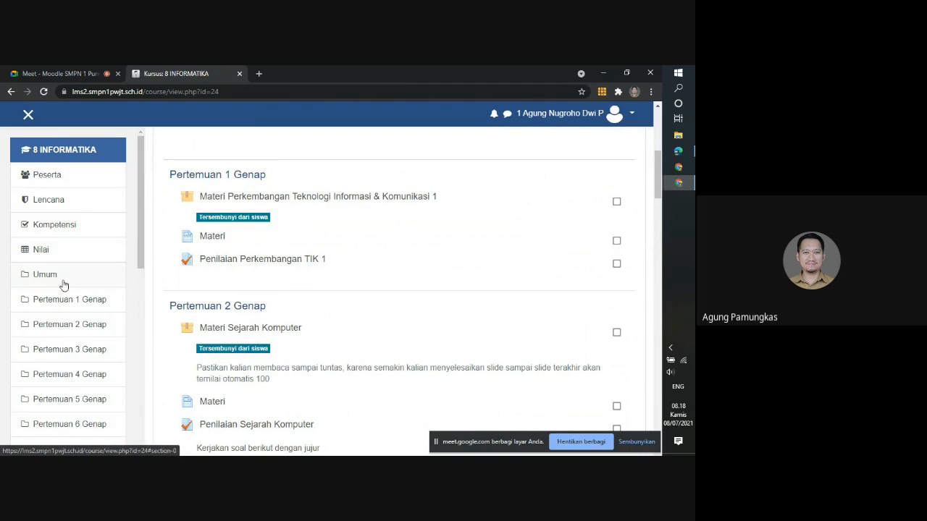
{"action": "scroll", "coordinate": [64, 285], "scroll_direction": "down", "scroll_amount": 1}
{"action": "scroll", "coordinate": [51, 326], "scroll_direction": "down", "scroll_amount": 6}
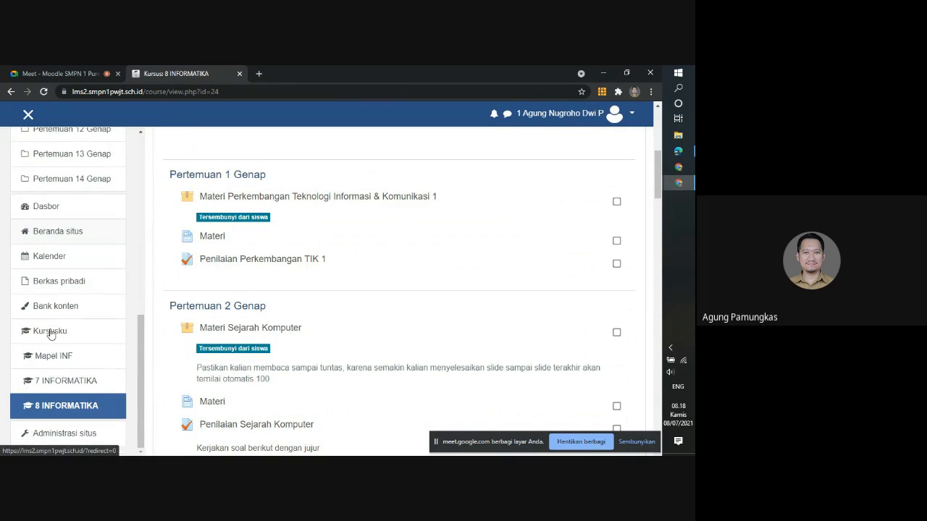
{"action": "left_click", "coordinate": [58, 436]}
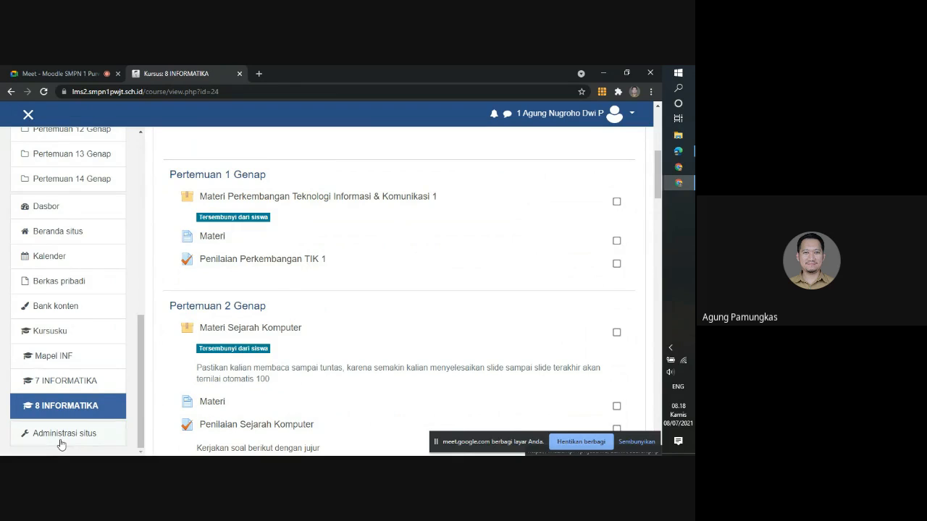
{"action": "left_click", "coordinate": [318, 334]}
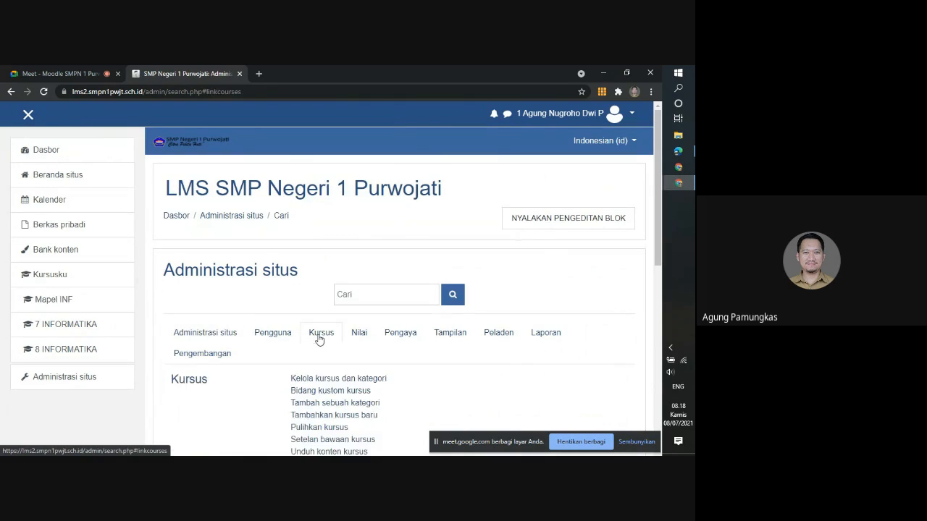
{"action": "scroll", "coordinate": [399, 394], "scroll_direction": "down", "scroll_amount": 1}
{"action": "scroll", "coordinate": [399, 394], "scroll_direction": "down", "scroll_amount": 1}
{"action": "left_click", "coordinate": [343, 311]}
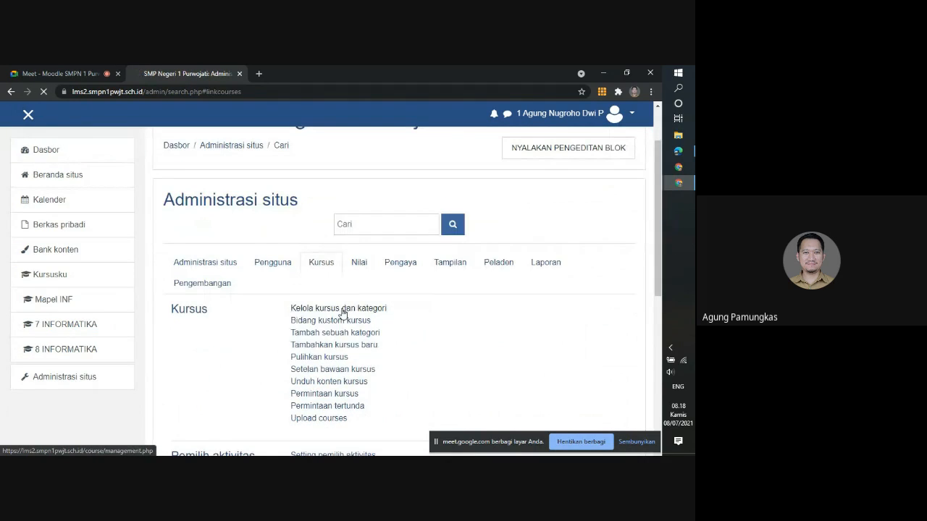
List the courses of the Kelas 7 category and select the 7 PJOK course
{"action": "scroll", "coordinate": [429, 341], "scroll_direction": "down", "scroll_amount": 3}
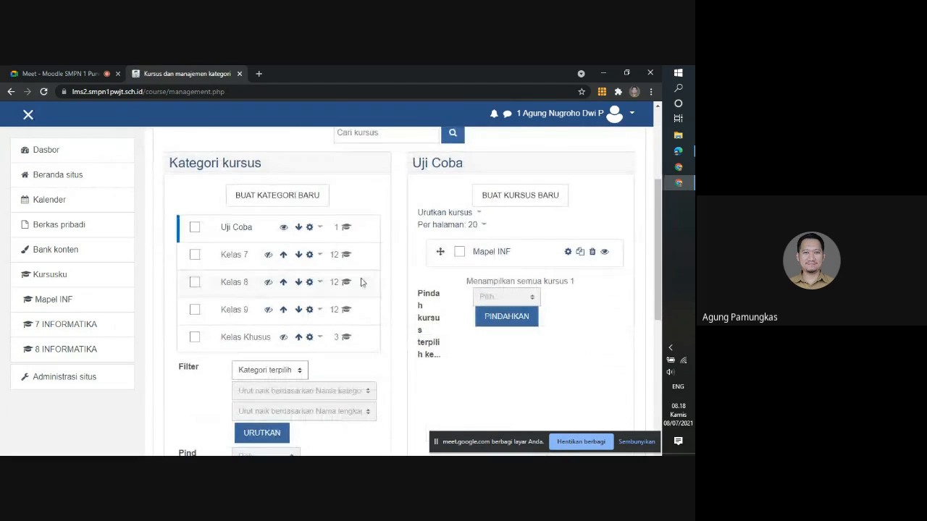
{"action": "left_click", "coordinate": [241, 256]}
{"action": "scroll", "coordinate": [519, 328], "scroll_direction": "down", "scroll_amount": 5}
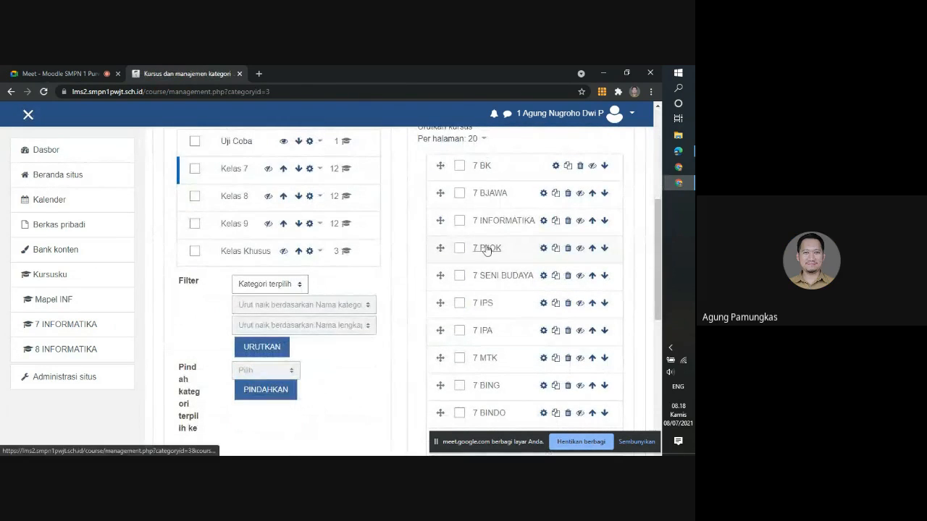
{"action": "left_click", "coordinate": [486, 248]}
Switch to the Google Meet call, admit the waiting participant and return to the LMS course management page
{"action": "left_click", "coordinate": [60, 65]}
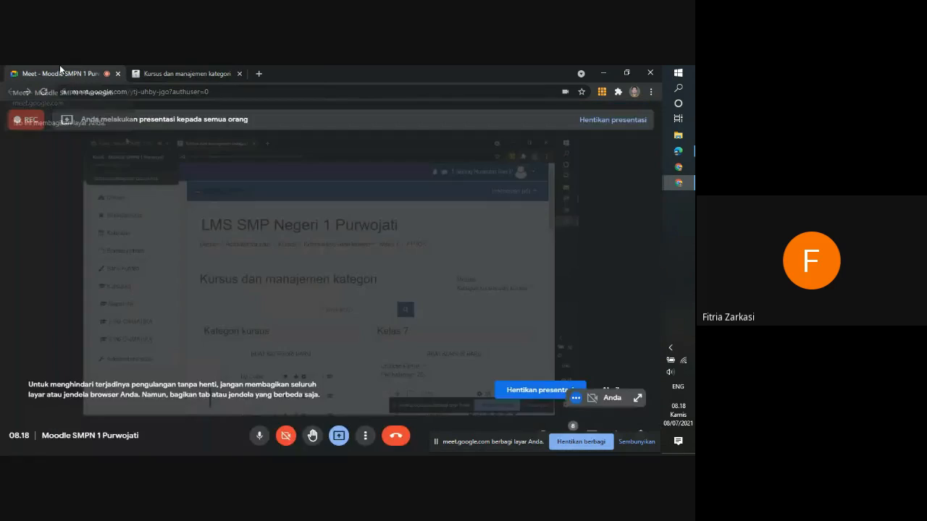
{"action": "left_click", "coordinate": [436, 175]}
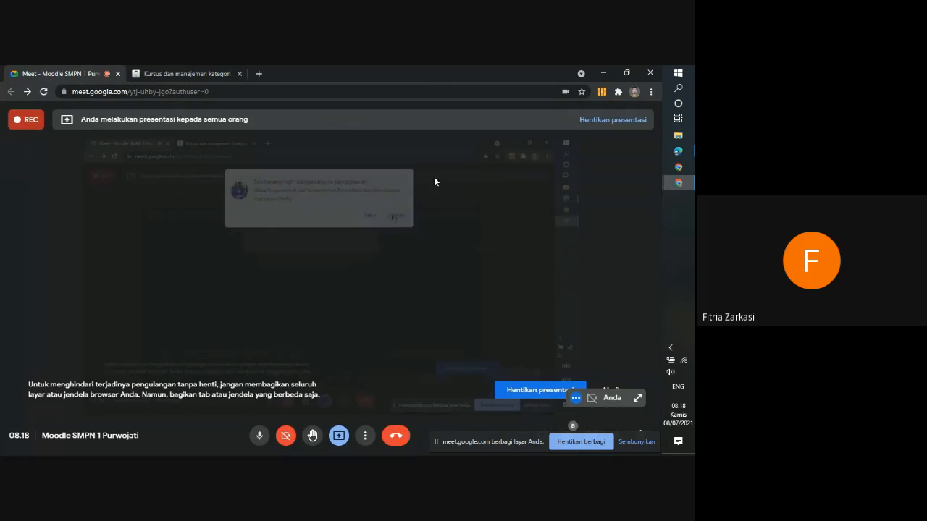
{"action": "left_click", "coordinate": [182, 69]}
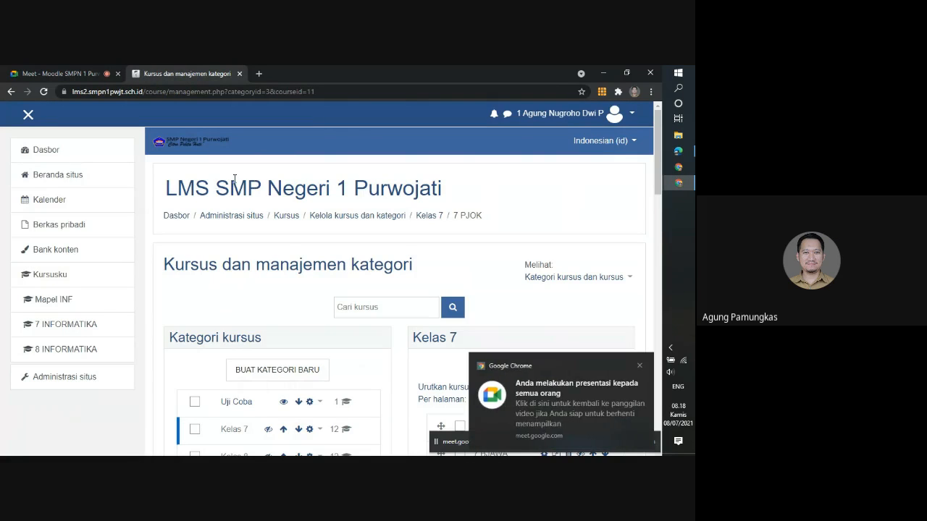
Switch to the Google Meet call and stop presenting the whole screen
{"action": "left_click", "coordinate": [58, 73]}
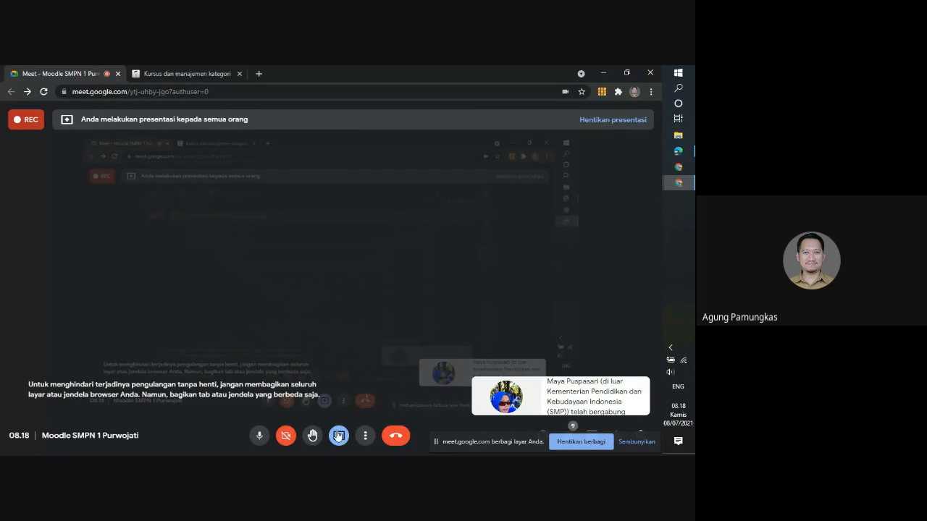
{"action": "left_click", "coordinate": [338, 435]}
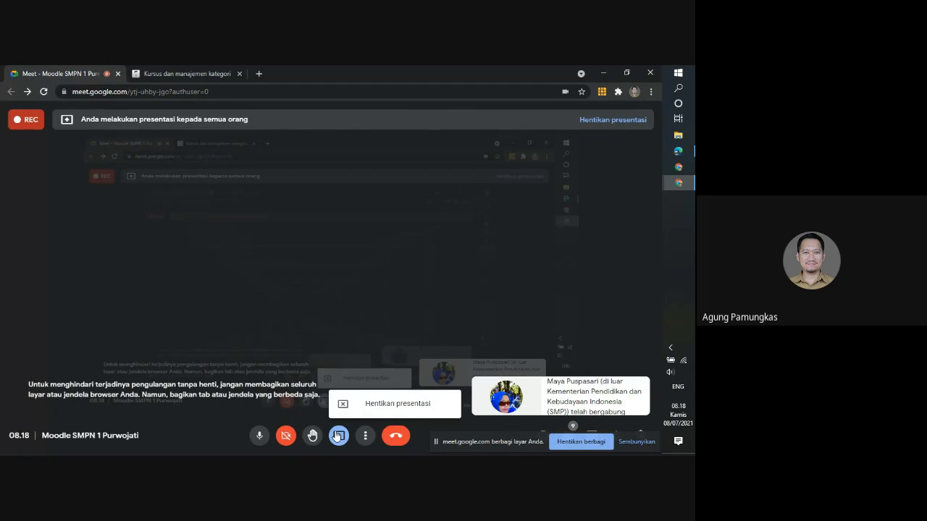
{"action": "left_click", "coordinate": [362, 403]}
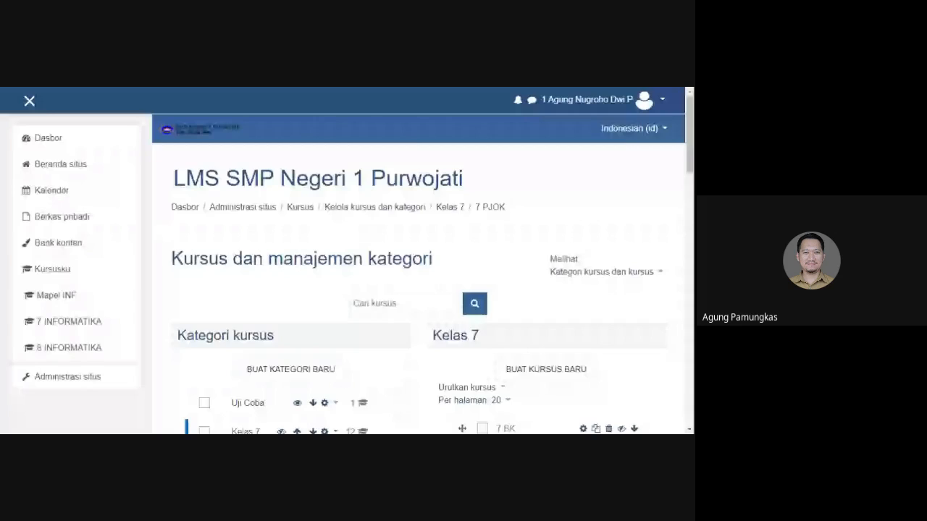
Open the 7 PJOK course from its details in course management and turn on edit mode
{"action": "scroll", "coordinate": [332, 258], "scroll_direction": "down", "scroll_amount": 3}
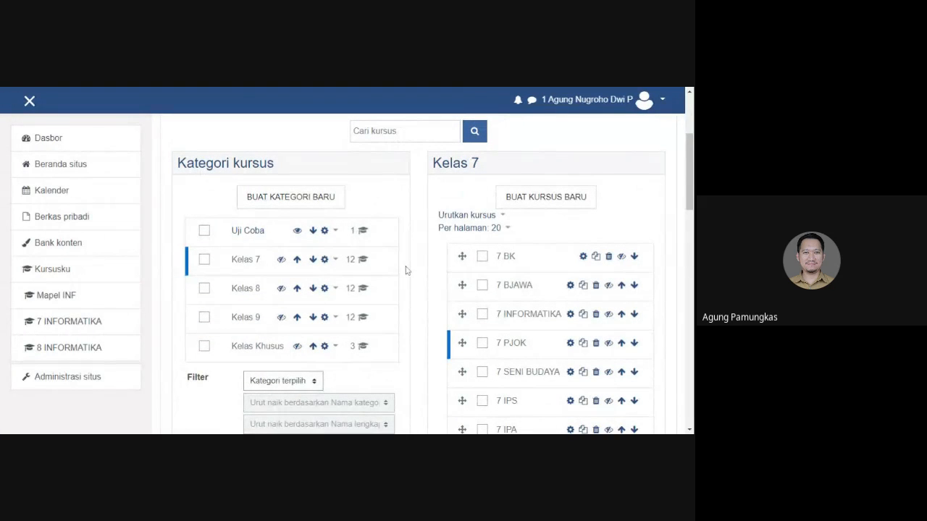
{"action": "scroll", "coordinate": [406, 270], "scroll_direction": "down", "scroll_amount": 2}
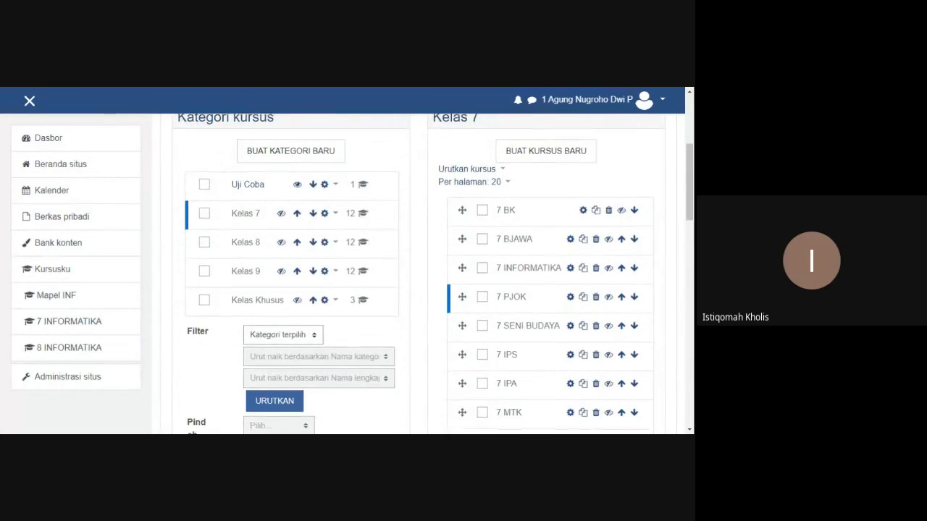
{"action": "scroll", "coordinate": [432, 274], "scroll_direction": "down", "scroll_amount": 8}
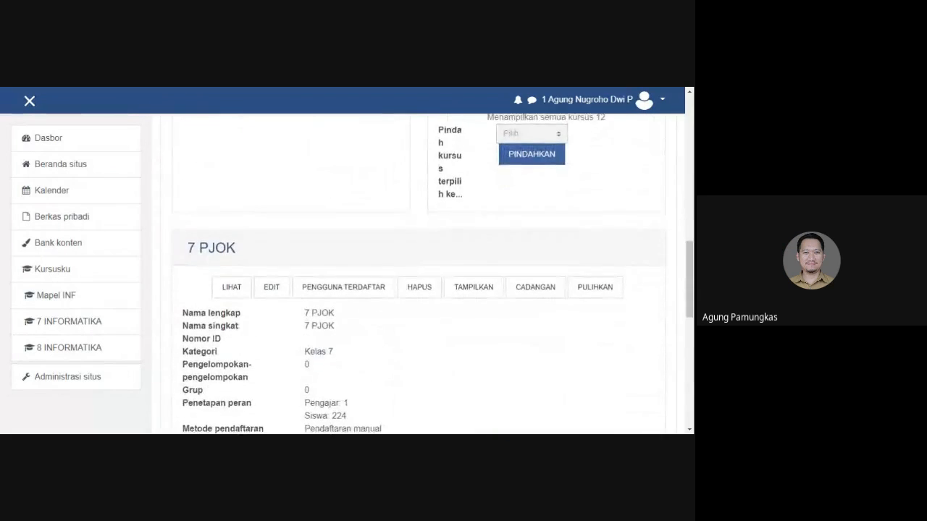
{"action": "scroll", "coordinate": [393, 265], "scroll_direction": "down", "scroll_amount": 3}
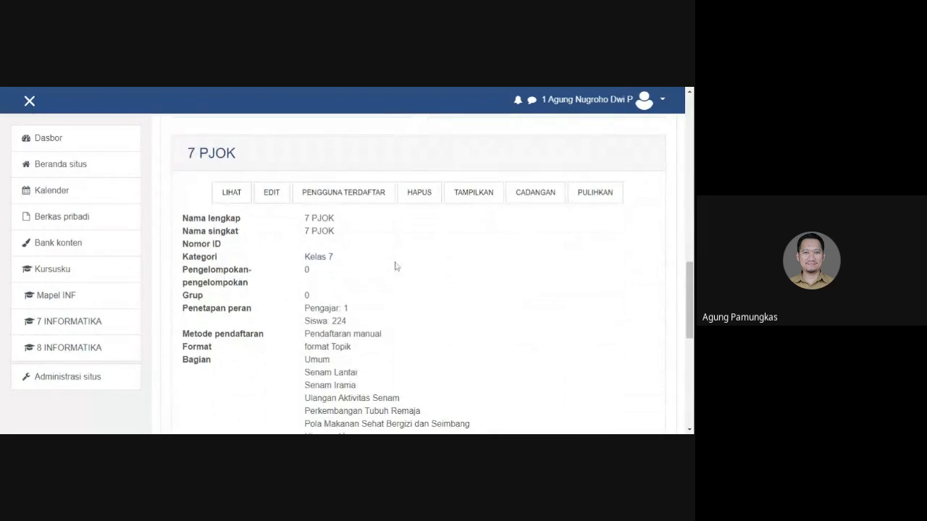
{"action": "left_click", "coordinate": [228, 192]}
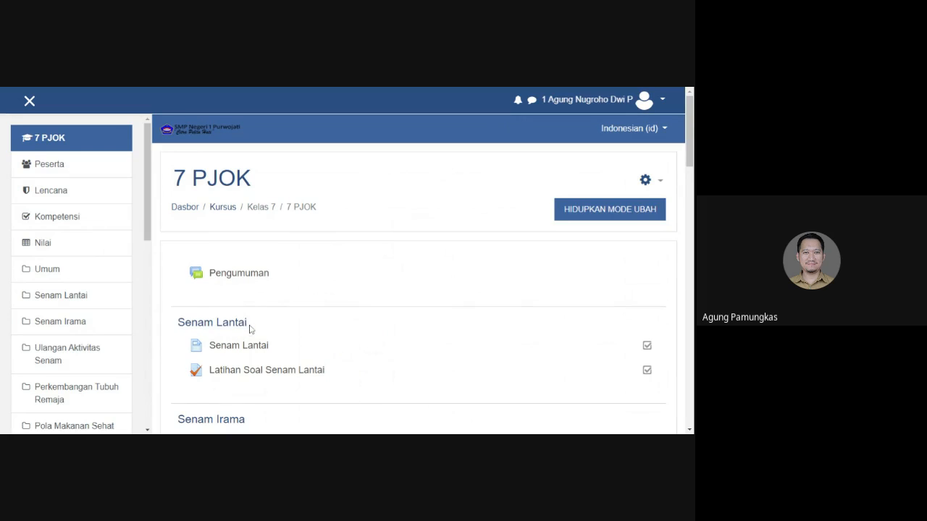
{"action": "scroll", "coordinate": [250, 330], "scroll_direction": "down", "scroll_amount": 1}
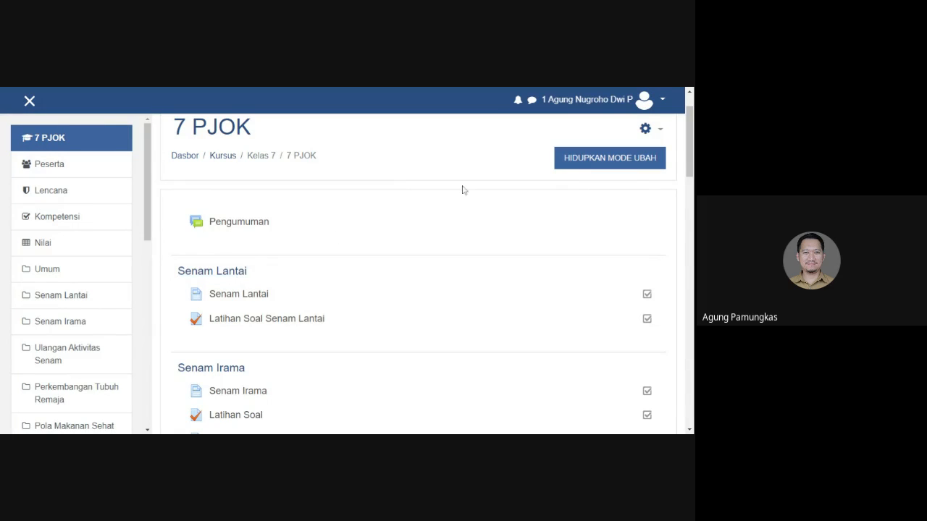
{"action": "left_click", "coordinate": [578, 163]}
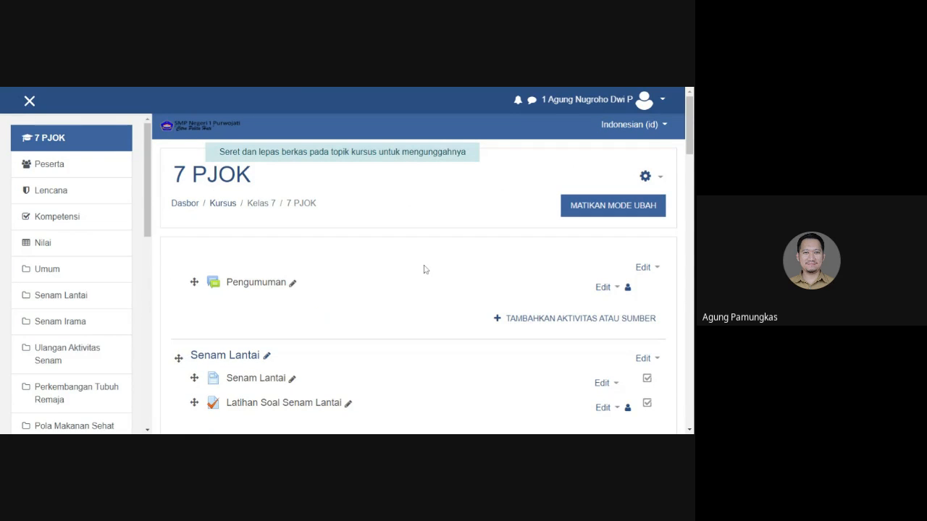
Rename the Senam Lantai section of the 7 PJOK course to Senam Lantai Genap
{"action": "scroll", "coordinate": [425, 270], "scroll_direction": "down", "scroll_amount": 1}
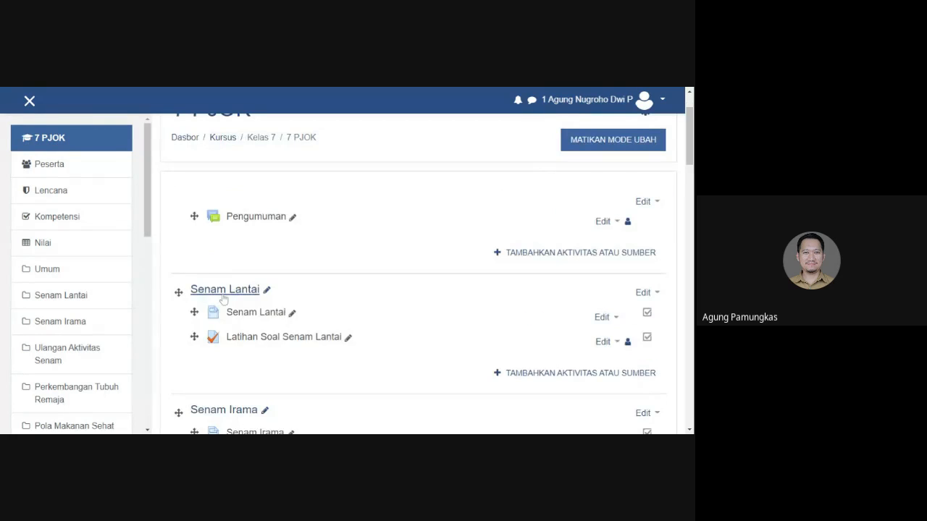
{"action": "left_click", "coordinate": [267, 290]}
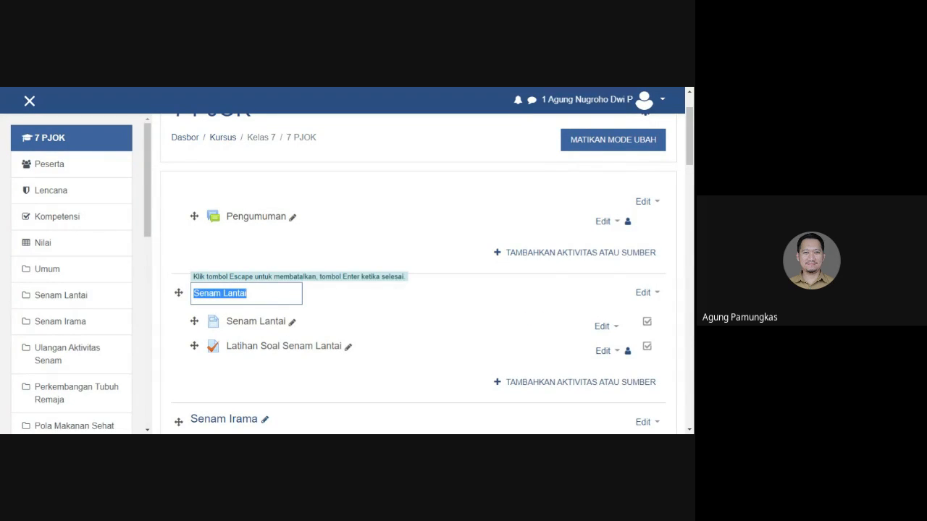
{"action": "left_click", "coordinate": [254, 294]}
{"action": "type", "text": "Ge"}
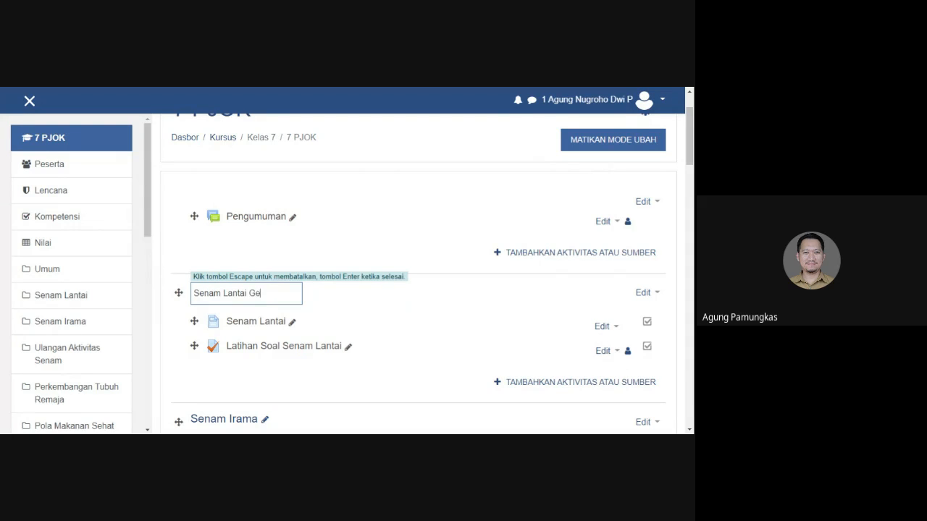
{"action": "type", "text": "b"}
{"action": "key", "text": "BackSpace"}
{"action": "type", "text": "nap"}
{"action": "left_click", "coordinate": [317, 302]}
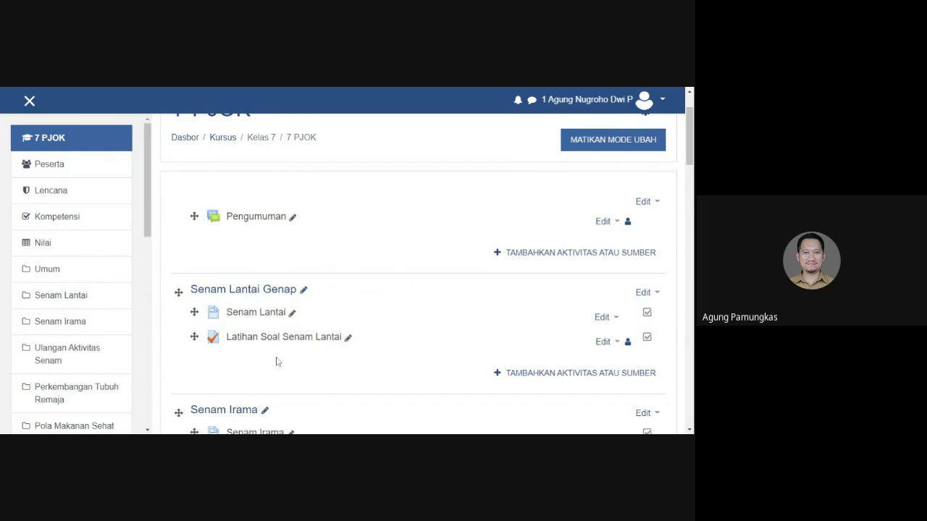
Look through the sections and activities of the 7 PJOK course while edit mode is on
{"action": "scroll", "coordinate": [317, 427], "scroll_direction": "down", "scroll_amount": 8}
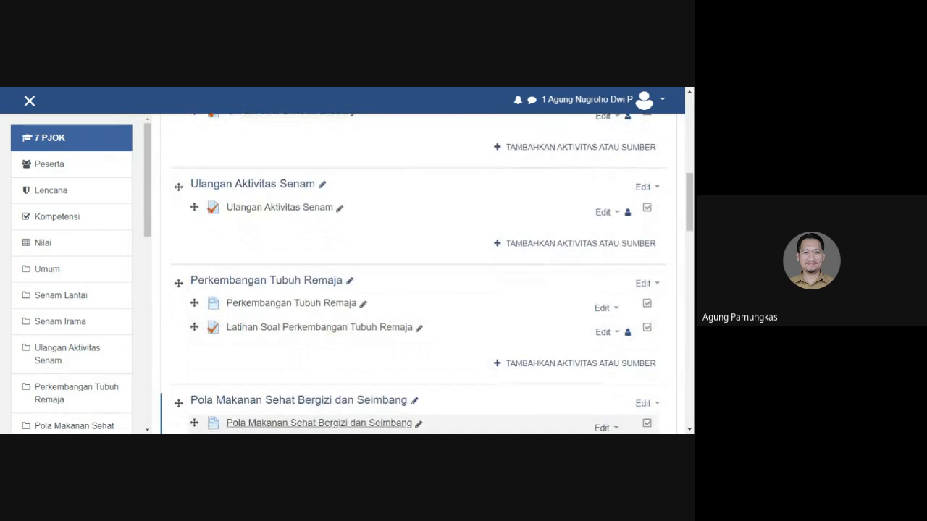
{"action": "scroll", "coordinate": [357, 306], "scroll_direction": "up", "scroll_amount": 2}
{"action": "scroll", "coordinate": [356, 305], "scroll_direction": "up", "scroll_amount": 7}
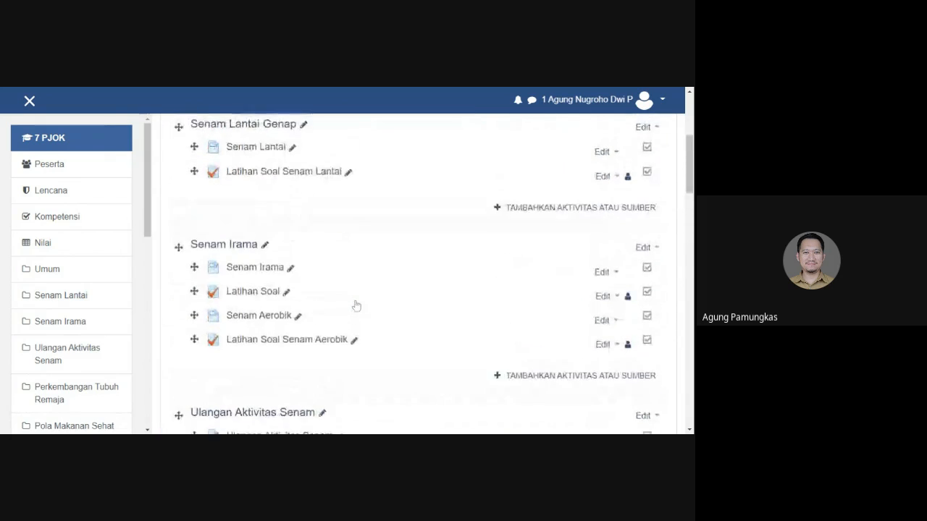
{"action": "scroll", "coordinate": [355, 305], "scroll_direction": "down", "scroll_amount": 2}
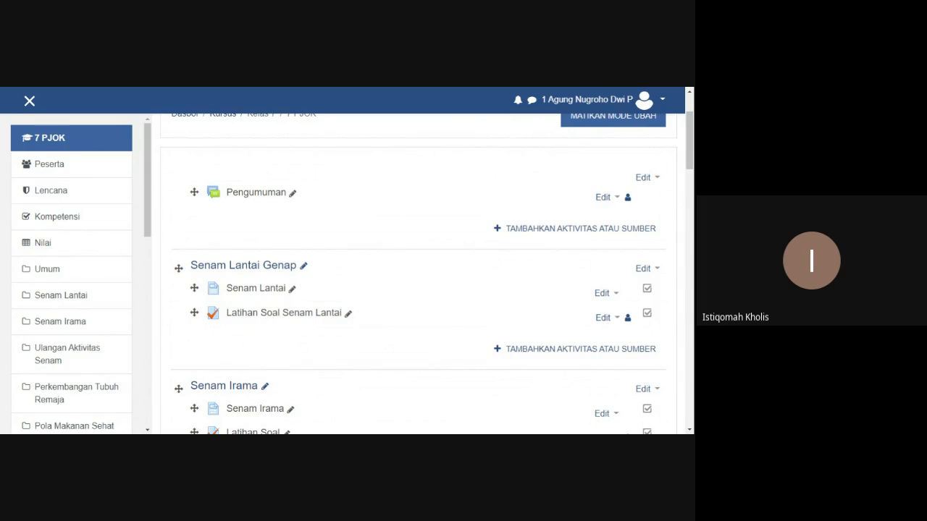
{"action": "scroll", "coordinate": [442, 224], "scroll_direction": "up", "scroll_amount": 1}
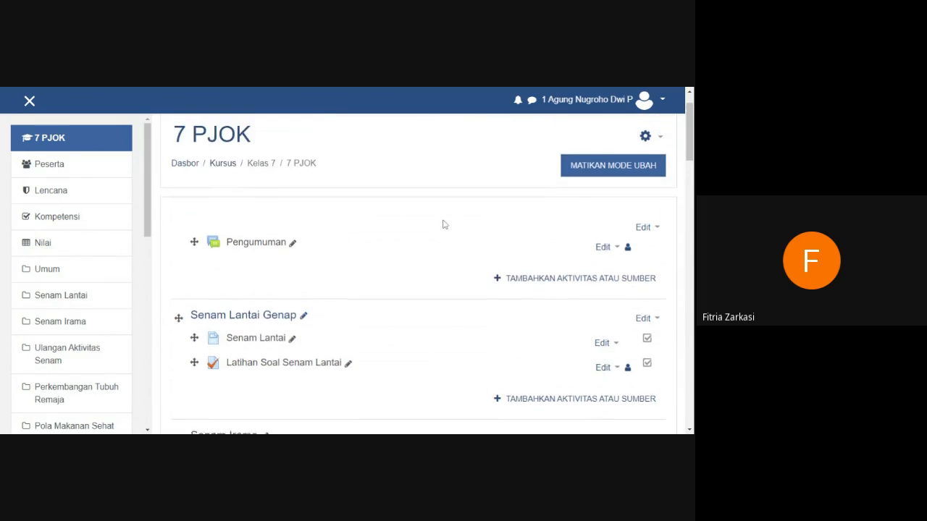
{"action": "scroll", "coordinate": [444, 225], "scroll_direction": "down", "scroll_amount": 1}
{"action": "scroll", "coordinate": [444, 224], "scroll_direction": "down", "scroll_amount": 1}
{"action": "scroll", "coordinate": [444, 225], "scroll_direction": "up", "scroll_amount": 1}
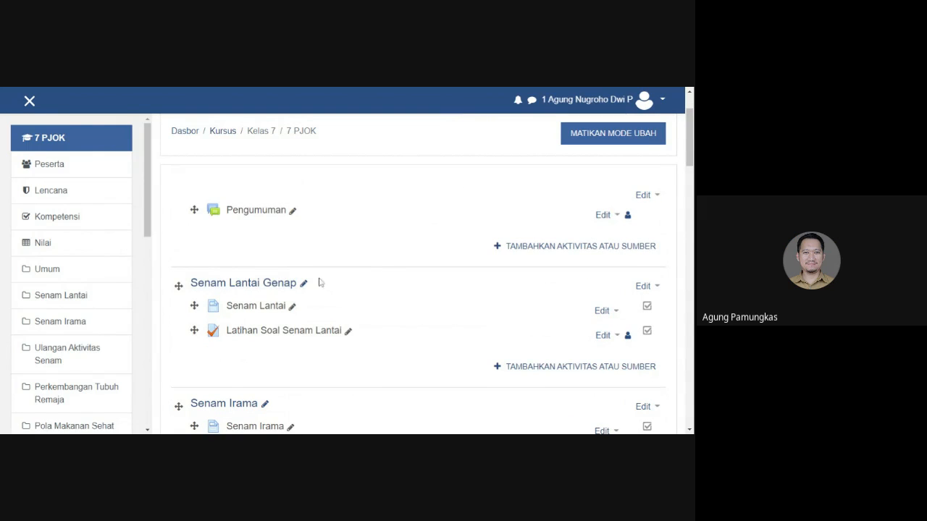
Switch the role to Siswa to view the 7 PJOK course as a student
{"action": "left_click", "coordinate": [646, 102]}
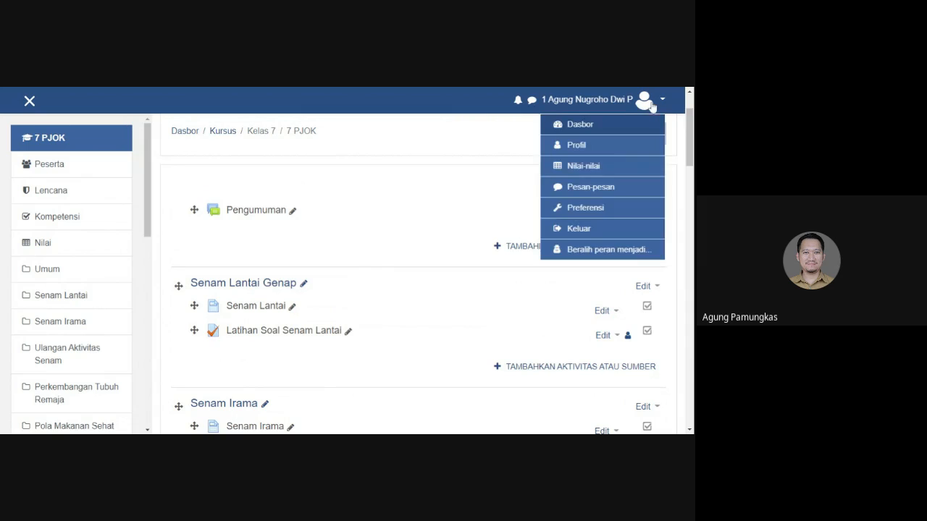
{"action": "left_click", "coordinate": [589, 252]}
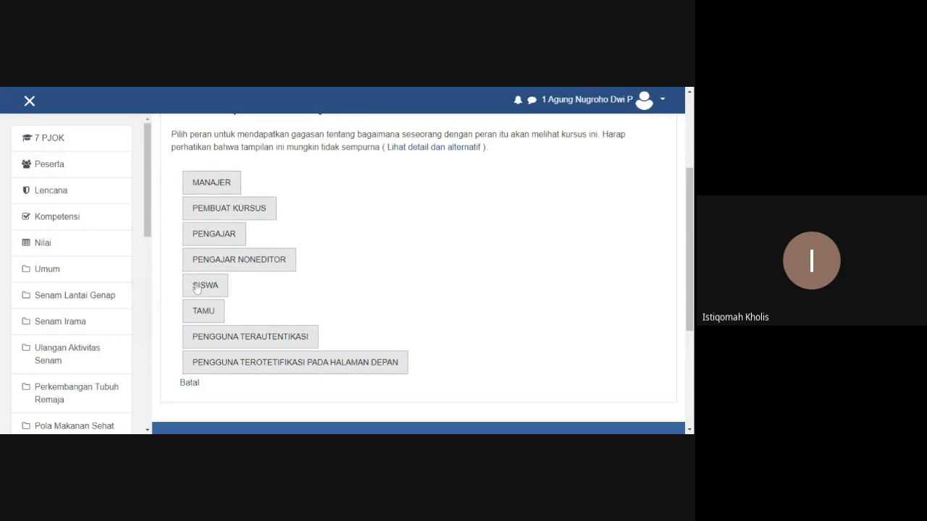
{"action": "left_click", "coordinate": [195, 288]}
Look through the course content and the Nilai page as a student, and return to the normal role
{"action": "scroll", "coordinate": [333, 335], "scroll_direction": "down", "scroll_amount": 3}
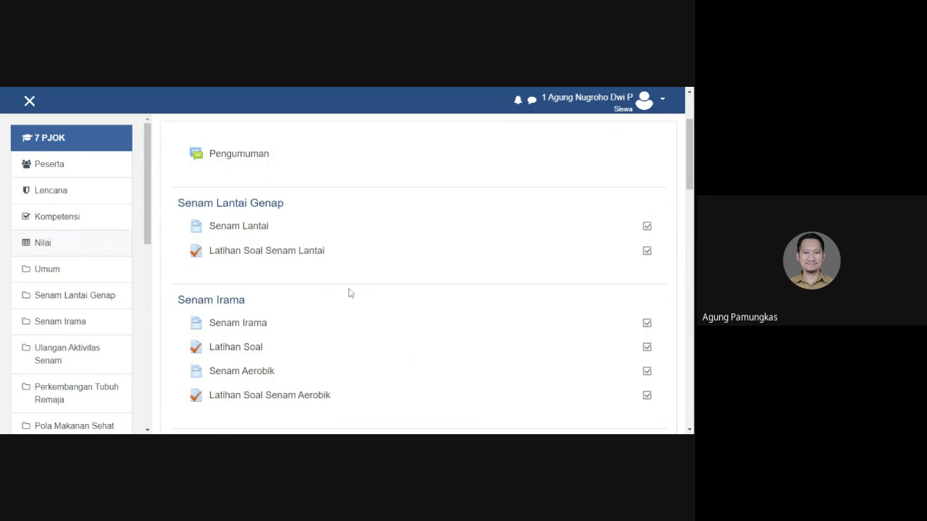
{"action": "scroll", "coordinate": [349, 293], "scroll_direction": "down", "scroll_amount": 4}
{"action": "scroll", "coordinate": [370, 267], "scroll_direction": "down", "scroll_amount": 1}
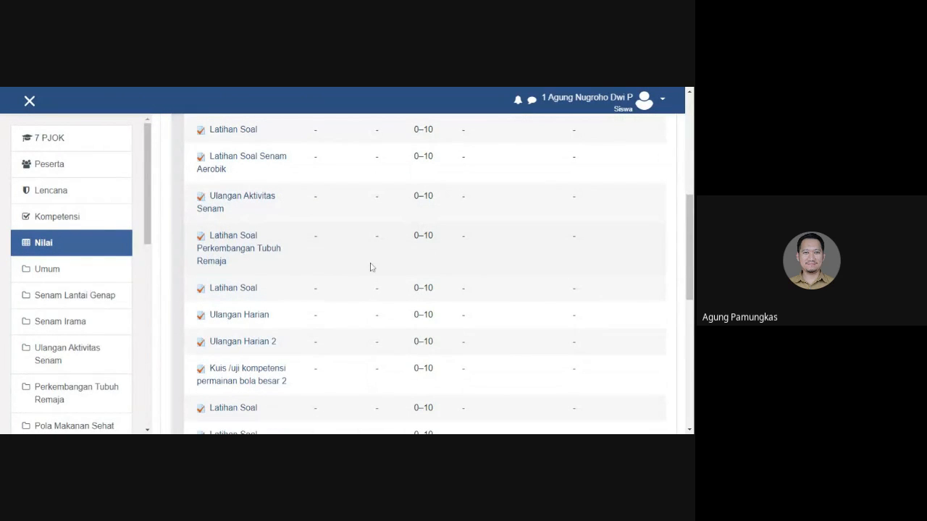
{"action": "left_click", "coordinate": [75, 294]}
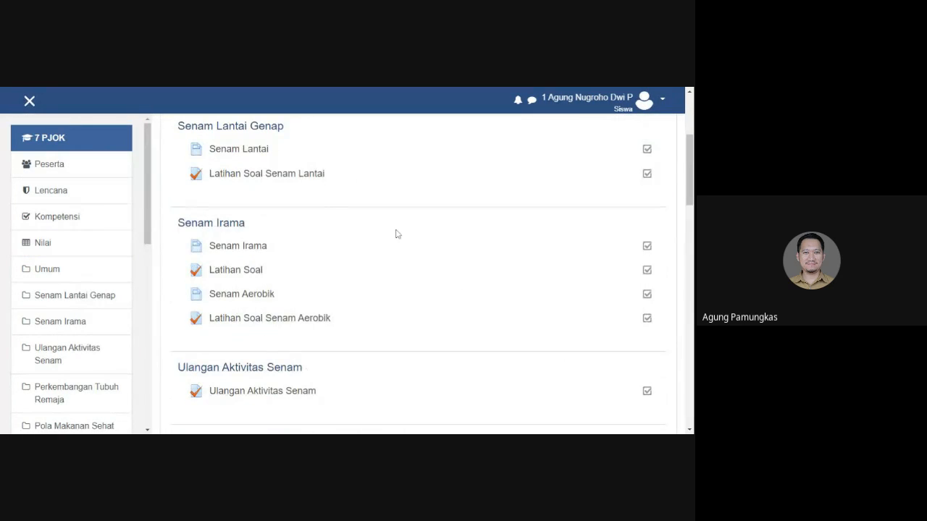
{"action": "scroll", "coordinate": [395, 234], "scroll_direction": "up", "scroll_amount": 5}
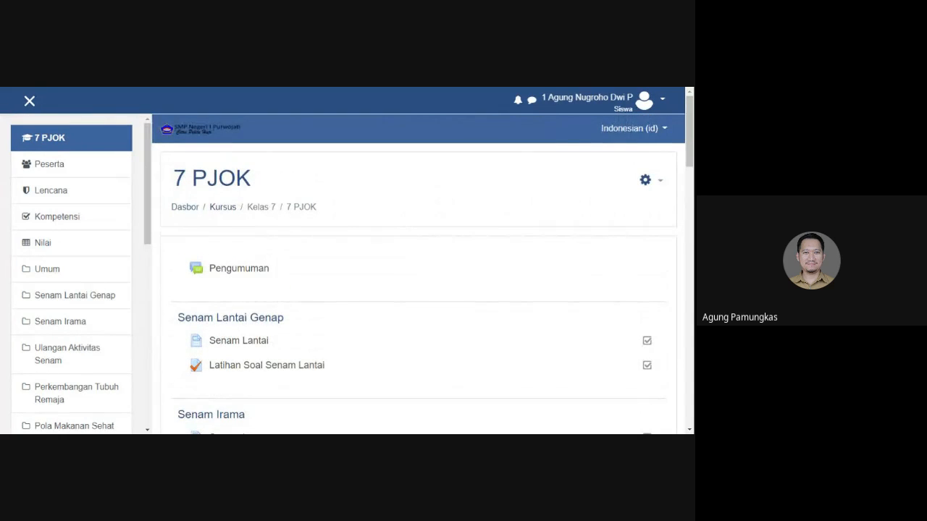
{"action": "left_click", "coordinate": [595, 109]}
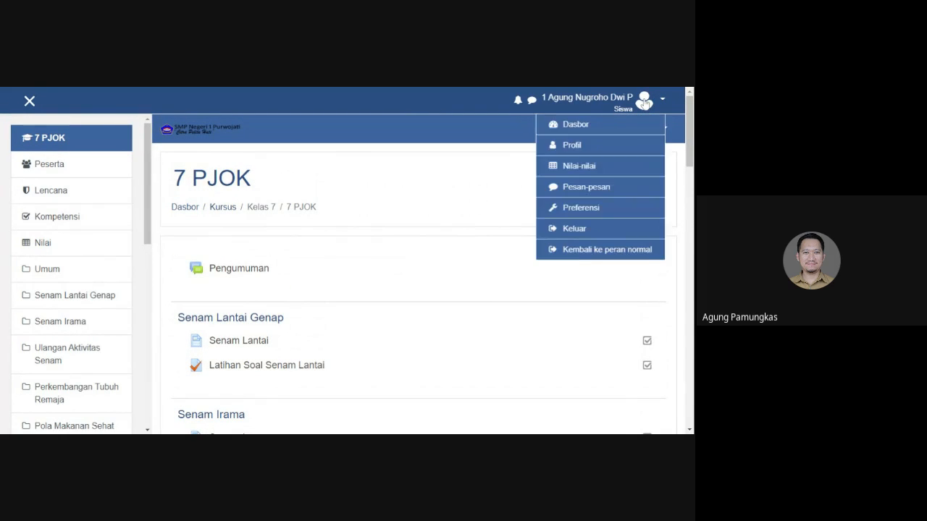
{"action": "left_click", "coordinate": [595, 250]}
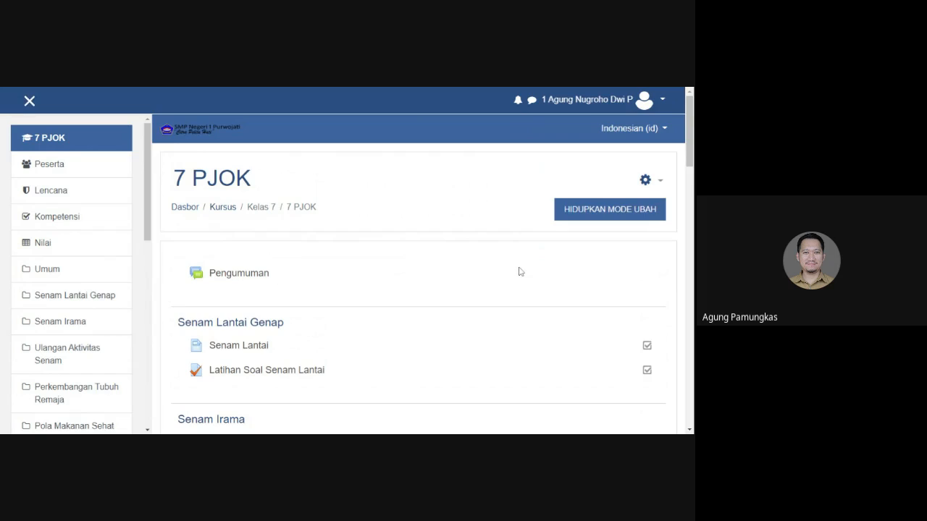
Turn edit mode back on and hide the Senam Lantai Genap topic from students
{"action": "scroll", "coordinate": [518, 270], "scroll_direction": "down", "scroll_amount": 1}
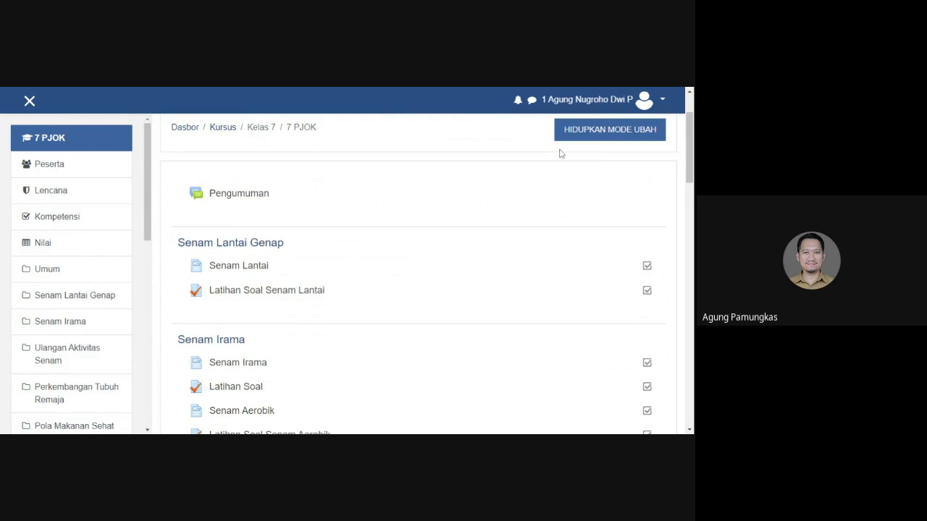
{"action": "left_click", "coordinate": [590, 130]}
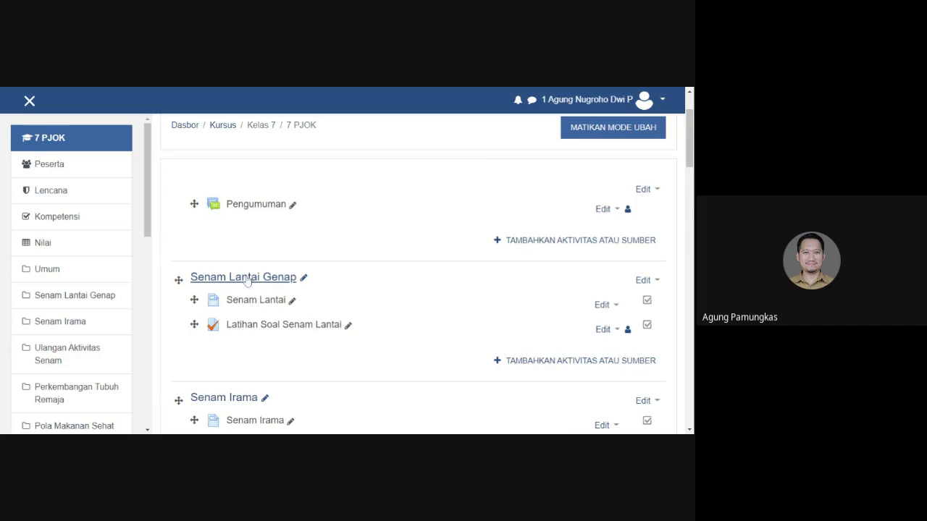
{"action": "left_click", "coordinate": [646, 280]}
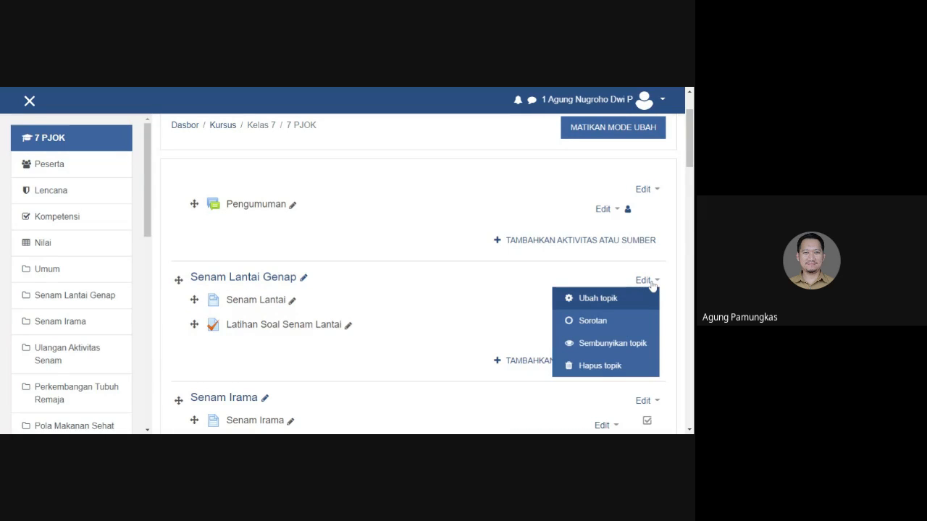
{"action": "left_click", "coordinate": [619, 344]}
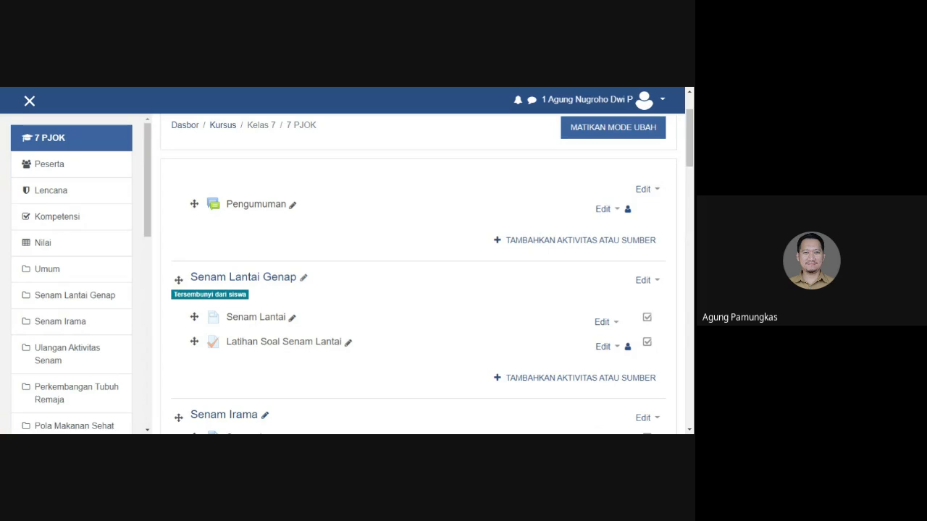
Switch to the Siswa role again to check the hidden topic, and open the course's Peserta page
{"action": "left_click", "coordinate": [656, 99]}
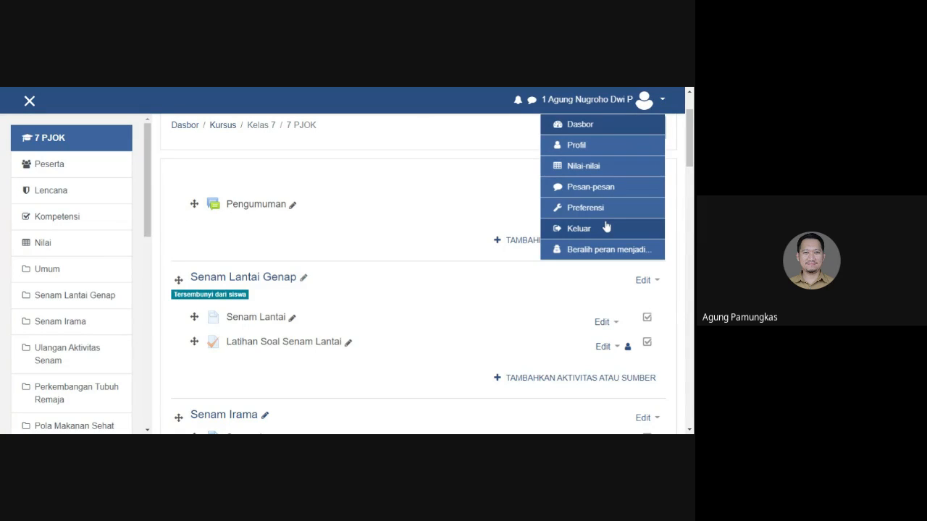
{"action": "left_click", "coordinate": [601, 249]}
{"action": "scroll", "coordinate": [310, 283], "scroll_direction": "down", "scroll_amount": 2}
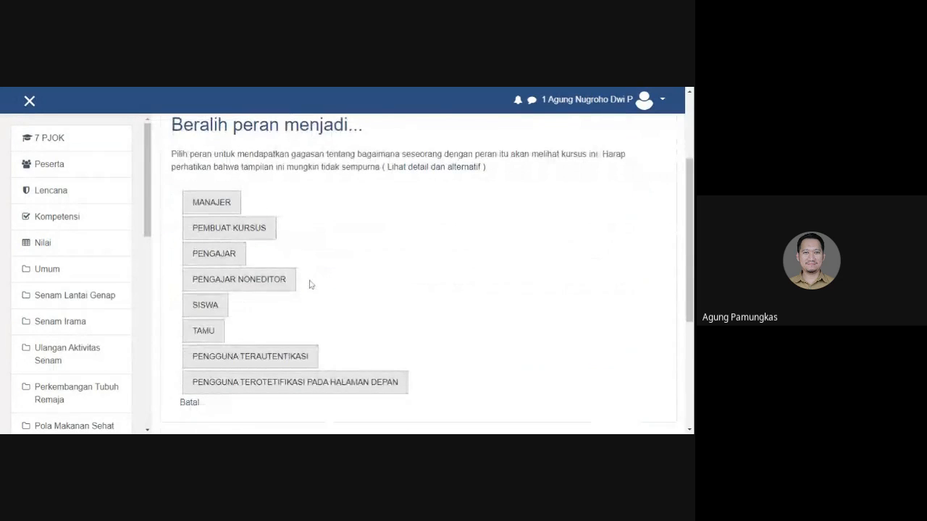
{"action": "left_click", "coordinate": [212, 305]}
{"action": "scroll", "coordinate": [209, 314], "scroll_direction": "down", "scroll_amount": 2}
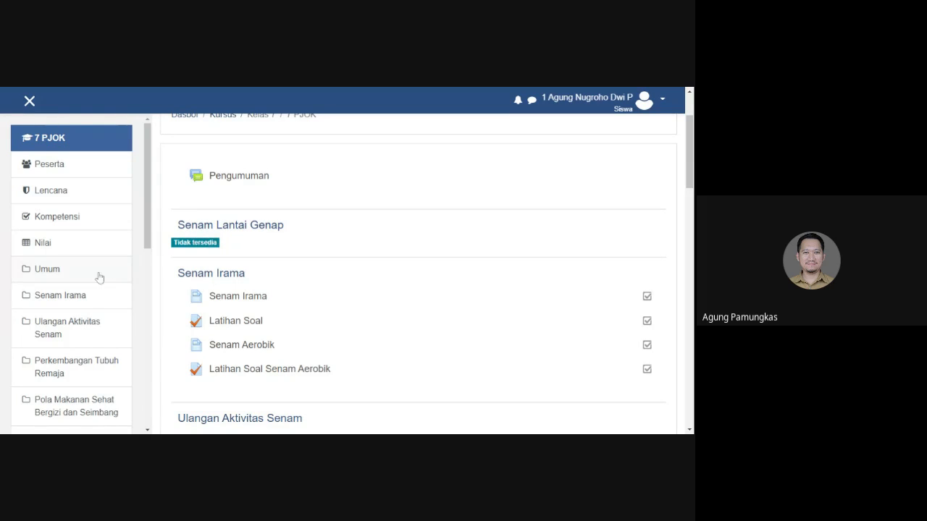
{"action": "left_click", "coordinate": [77, 175]}
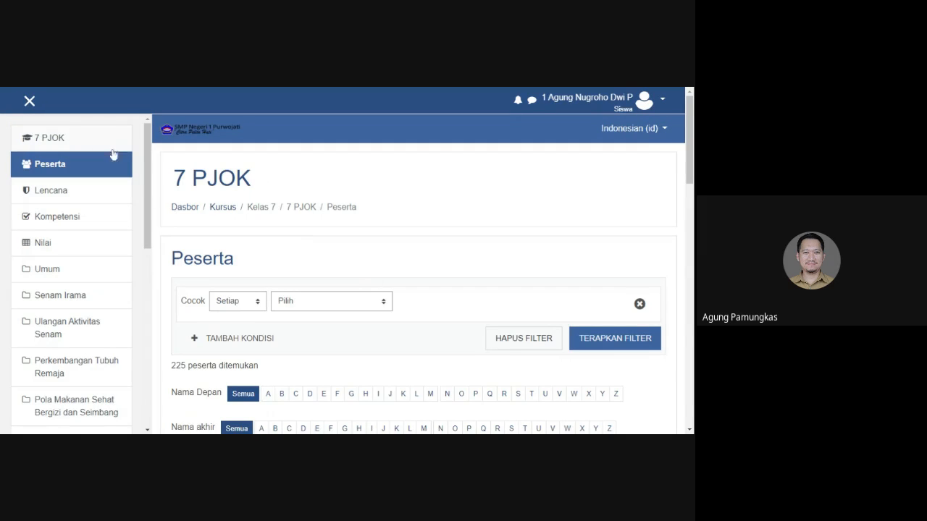
Go back to the 7 PJOK course page and return from the Siswa role to the normal role
{"action": "left_click", "coordinate": [92, 140]}
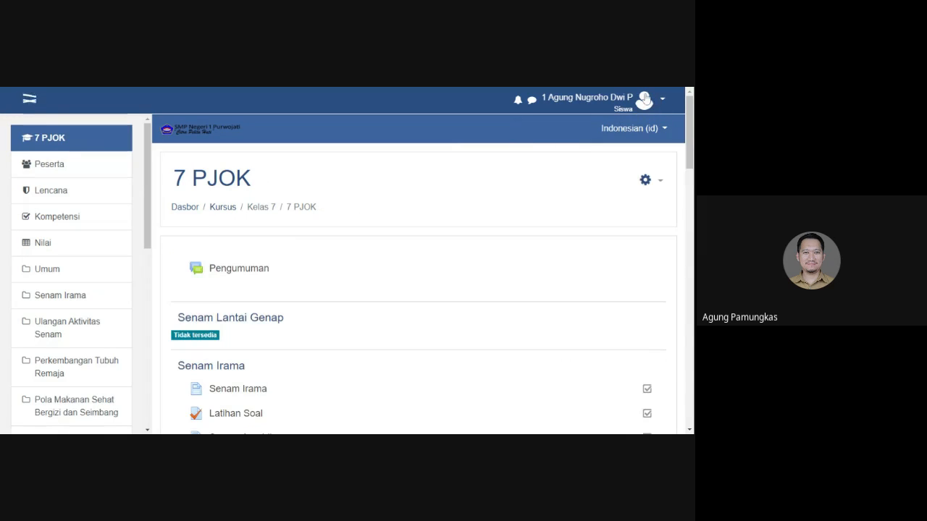
{"action": "left_click", "coordinate": [645, 101]}
{"action": "left_click", "coordinate": [611, 248]}
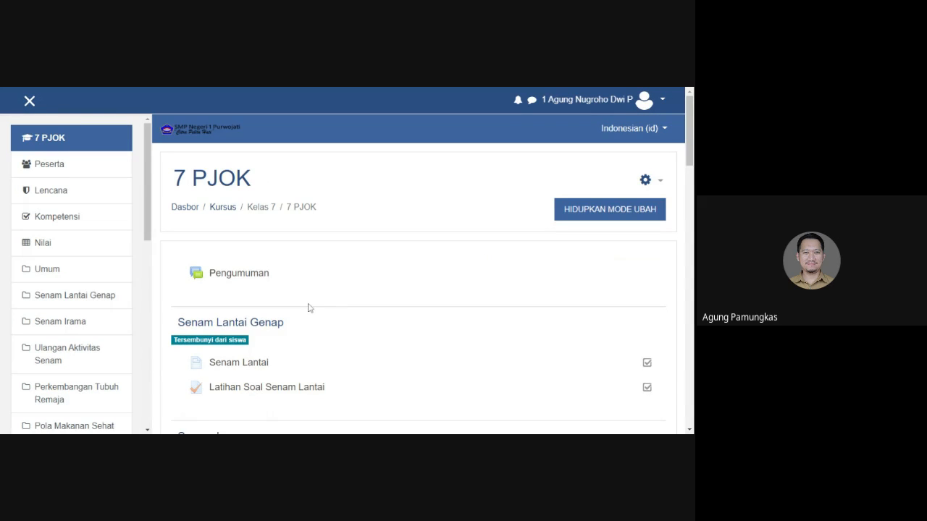
{"action": "scroll", "coordinate": [308, 307], "scroll_direction": "down", "scroll_amount": 1}
{"action": "scroll", "coordinate": [550, 199], "scroll_direction": "up", "scroll_amount": 1}
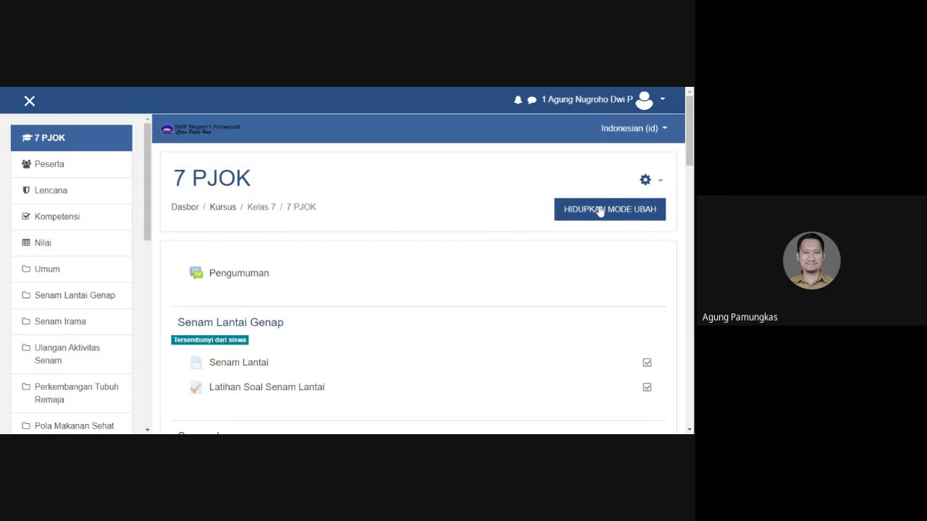
Turn edit mode on and show the Senam Lantai Genap topic to students again
{"action": "left_click", "coordinate": [599, 211]}
{"action": "scroll", "coordinate": [532, 299], "scroll_direction": "down", "scroll_amount": 1}
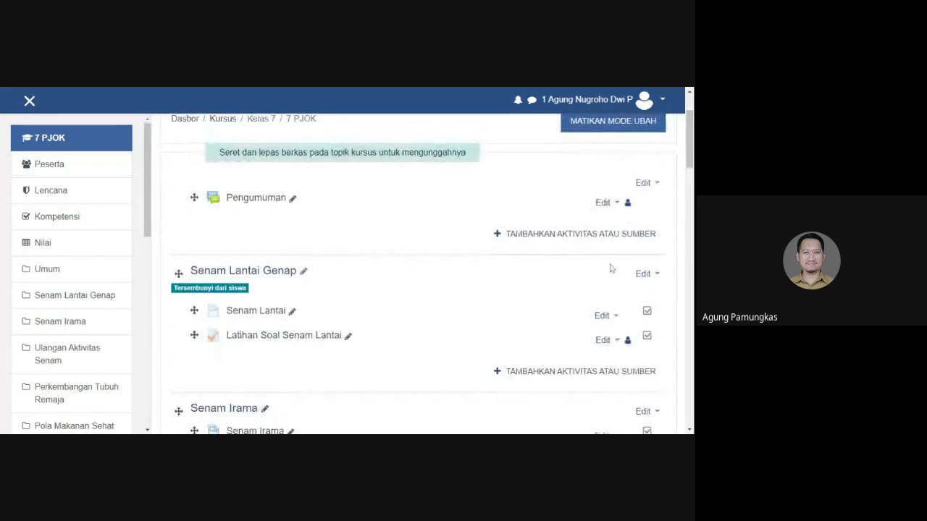
{"action": "left_click", "coordinate": [642, 274]}
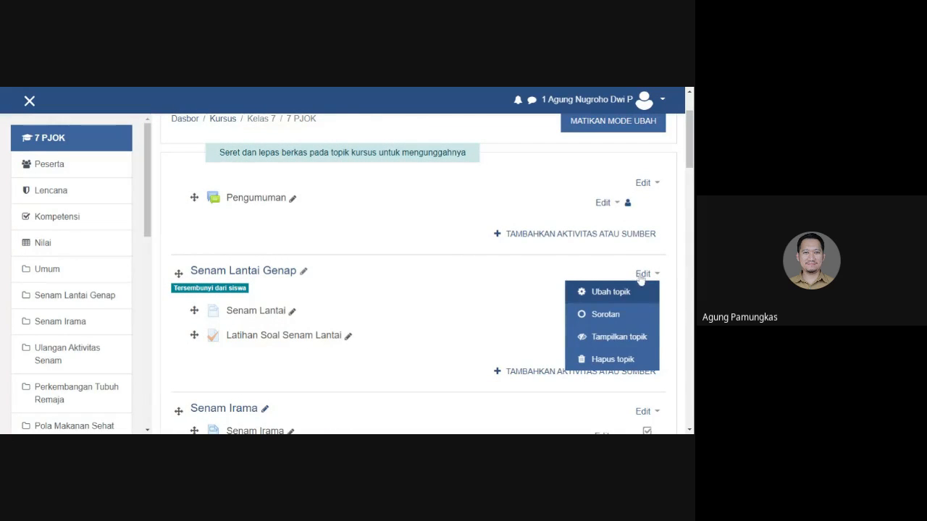
{"action": "left_click", "coordinate": [620, 336]}
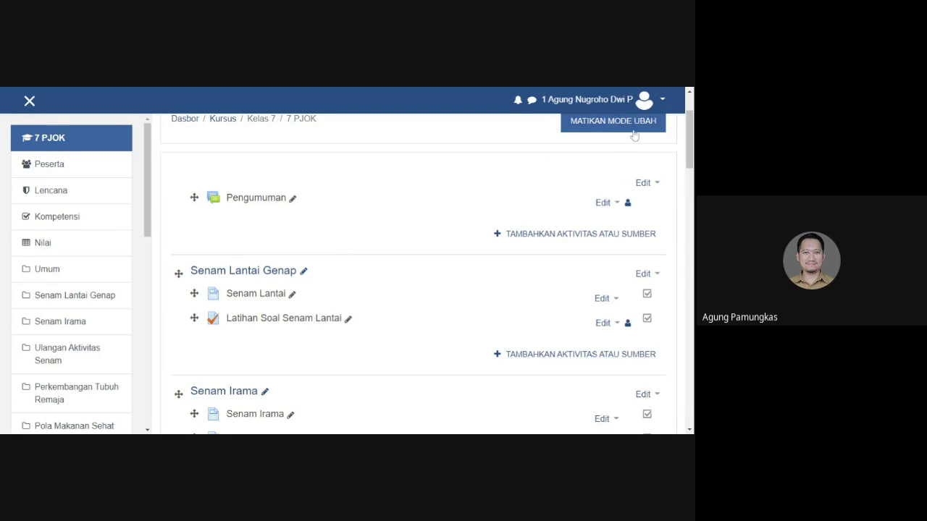
Open the Mapel INF course and look through the activities in topik 1 and Sholat
{"action": "scroll", "coordinate": [104, 362], "scroll_direction": "down", "scroll_amount": 10}
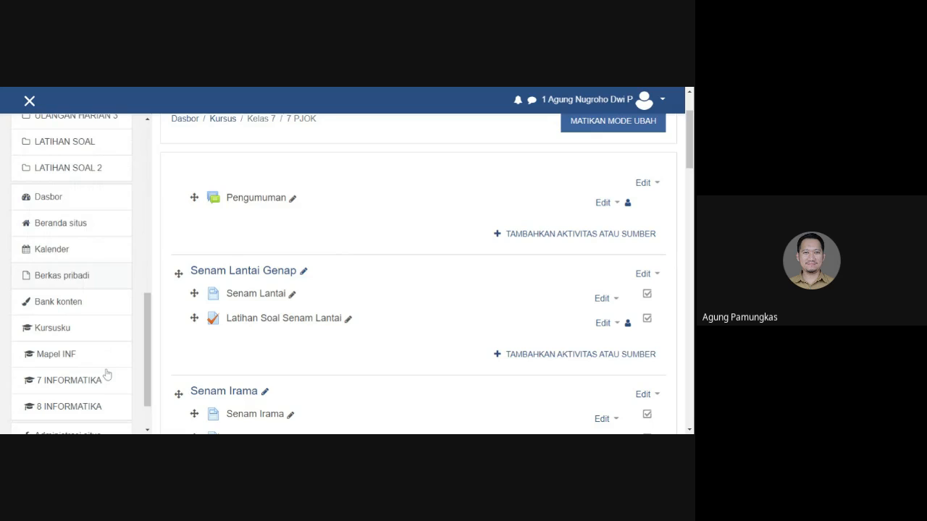
{"action": "left_click", "coordinate": [106, 375]}
{"action": "scroll", "coordinate": [304, 333], "scroll_direction": "down", "scroll_amount": 5}
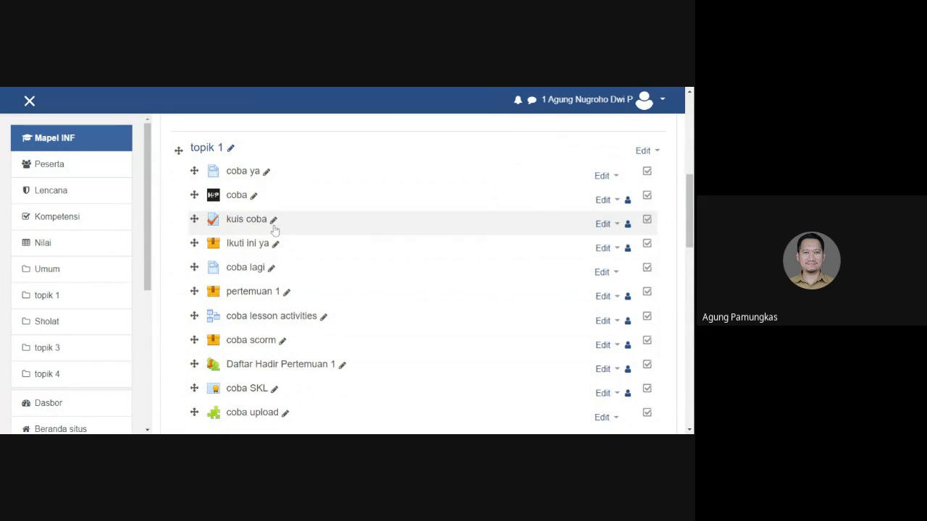
{"action": "scroll", "coordinate": [301, 275], "scroll_direction": "down", "scroll_amount": 3}
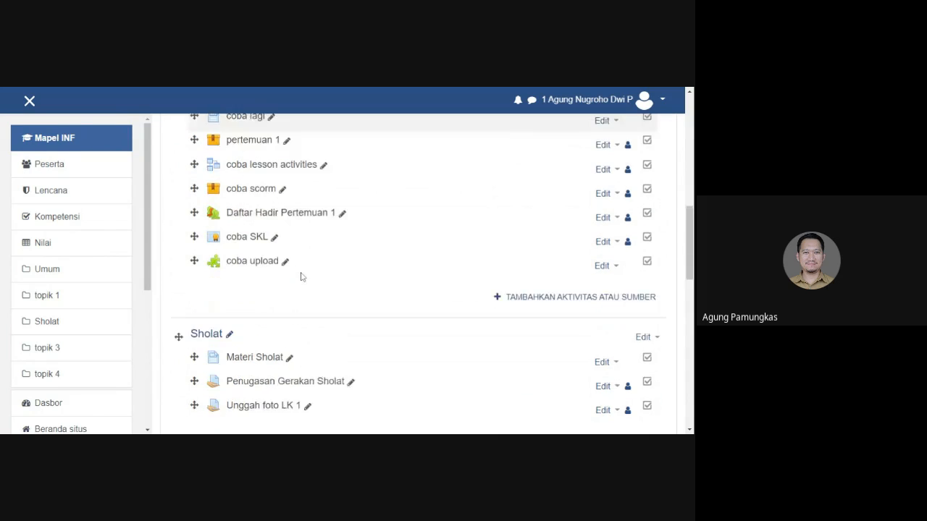
{"action": "scroll", "coordinate": [301, 276], "scroll_direction": "up", "scroll_amount": 2}
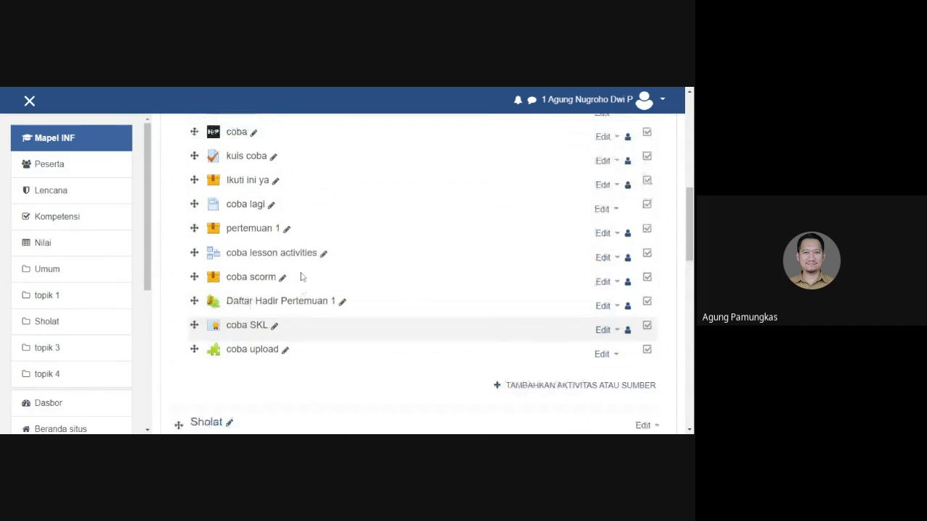
{"action": "scroll", "coordinate": [382, 283], "scroll_direction": "up", "scroll_amount": 1}
{"action": "scroll", "coordinate": [382, 283], "scroll_direction": "down", "scroll_amount": 3}
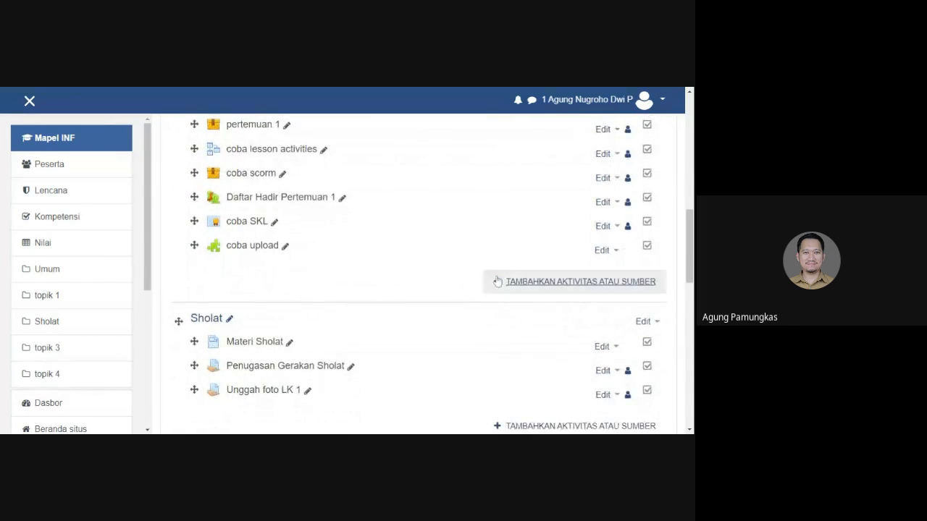
Look through the activities and resources that can be added to topik 1 and start adding a new Kuis
{"action": "left_click", "coordinate": [527, 283]}
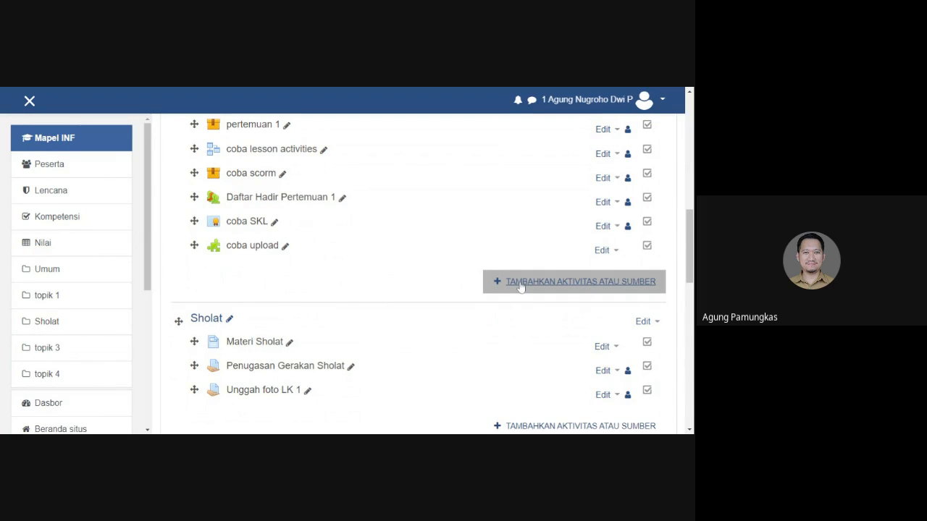
{"action": "scroll", "coordinate": [362, 269], "scroll_direction": "up", "scroll_amount": 5}
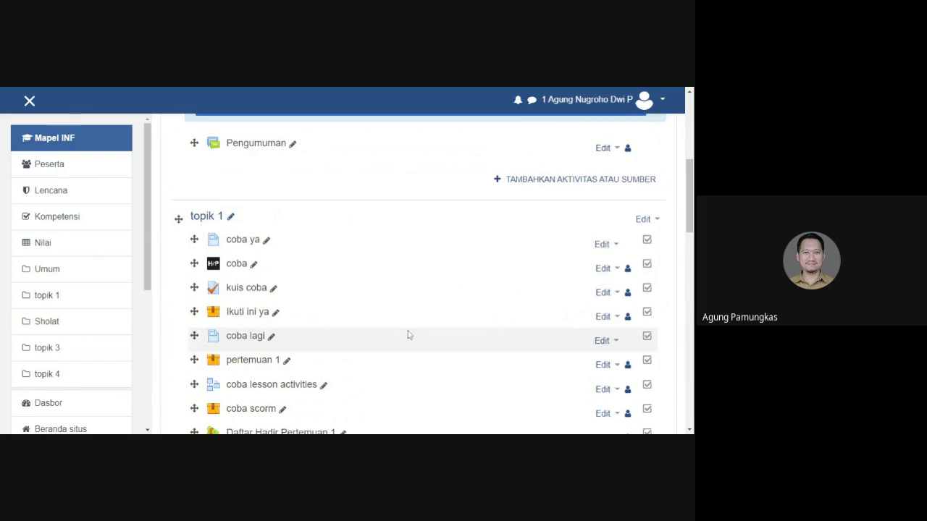
{"action": "scroll", "coordinate": [408, 335], "scroll_direction": "down", "scroll_amount": 6}
{"action": "left_click", "coordinate": [527, 243]}
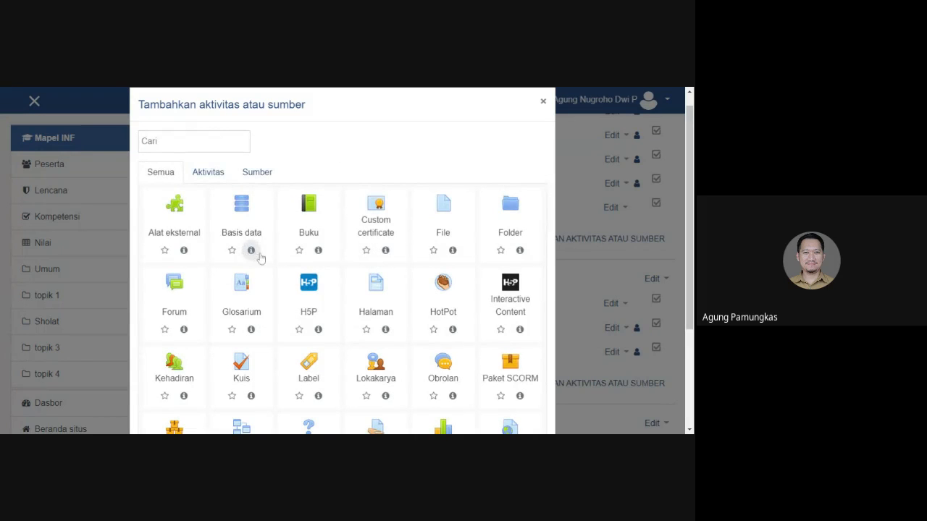
{"action": "scroll", "coordinate": [336, 290], "scroll_direction": "down", "scroll_amount": 1}
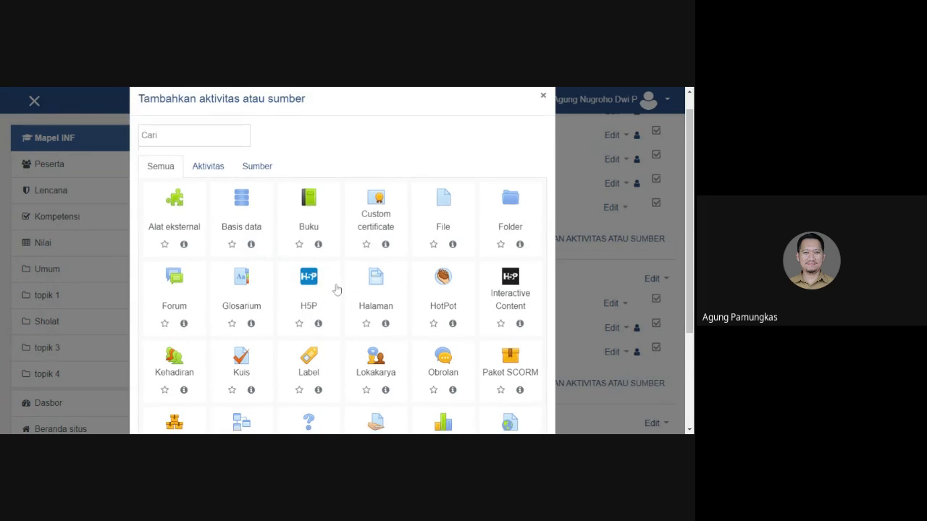
{"action": "scroll", "coordinate": [336, 290], "scroll_direction": "down", "scroll_amount": 1}
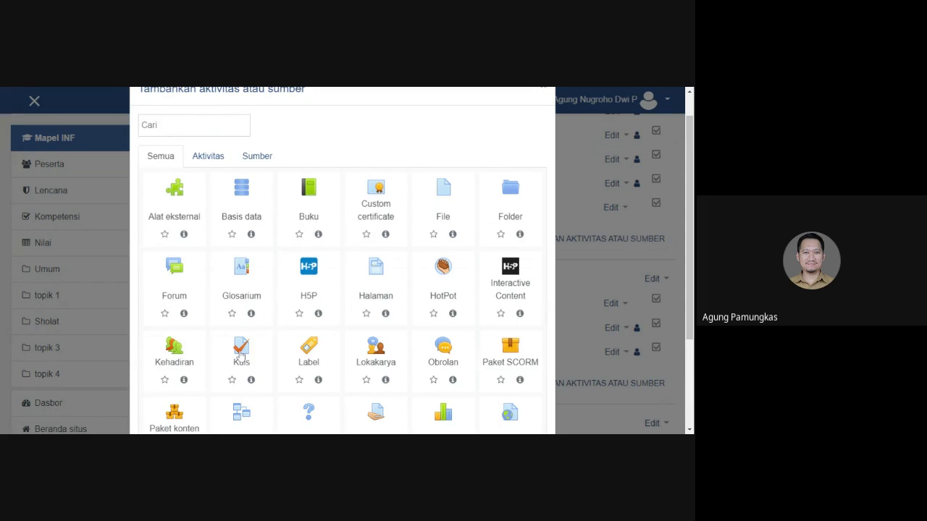
{"action": "left_click", "coordinate": [241, 355]}
Examine the new quiz's Waktu Pengerjaan settings and expand its Nilai settings
{"action": "scroll", "coordinate": [420, 275], "scroll_direction": "down", "scroll_amount": 3}
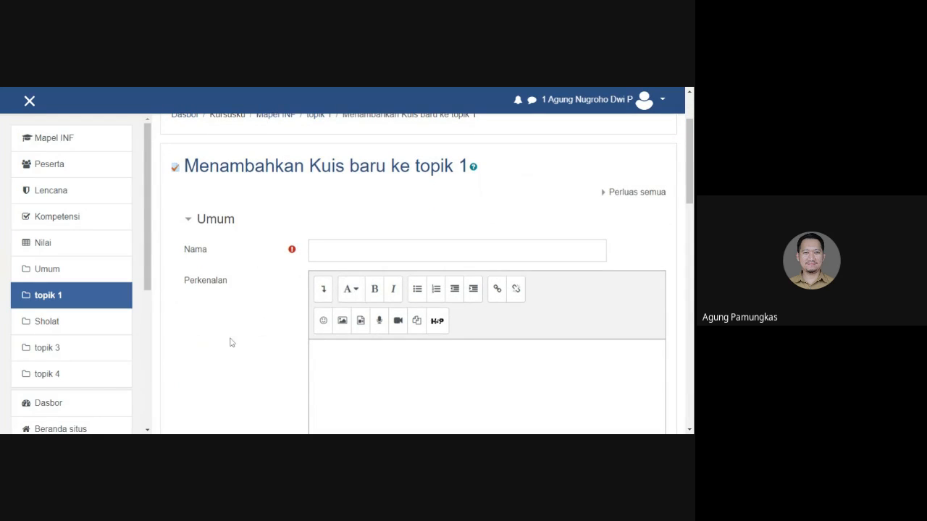
{"action": "scroll", "coordinate": [232, 341], "scroll_direction": "down", "scroll_amount": 5}
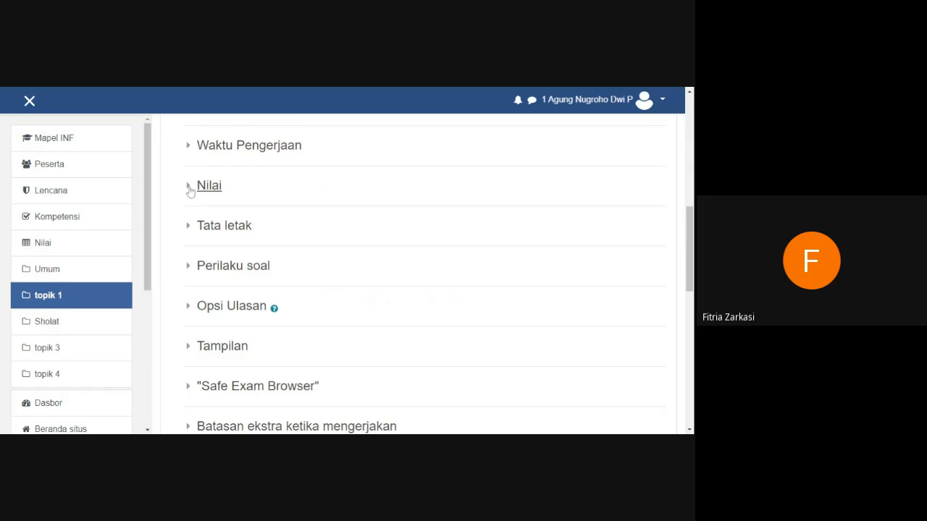
{"action": "left_click", "coordinate": [189, 147]}
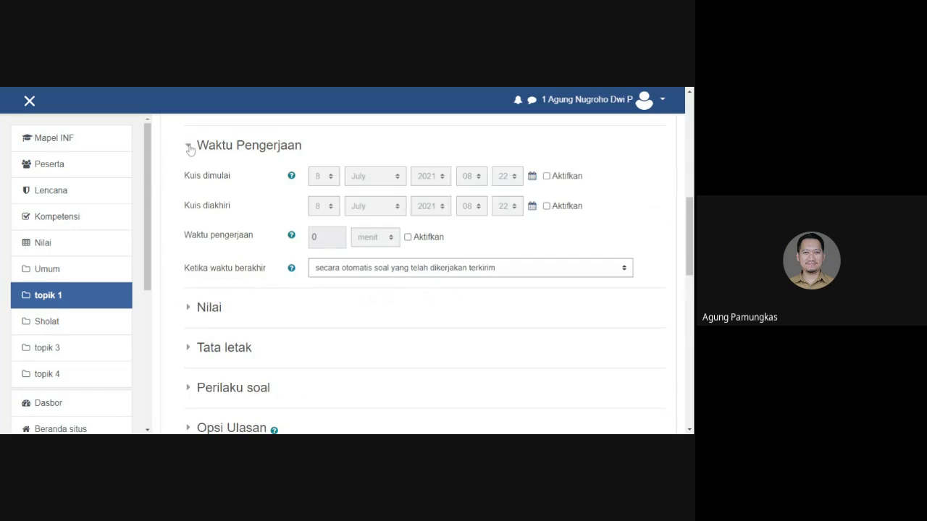
{"action": "left_click", "coordinate": [189, 148]}
{"action": "left_click", "coordinate": [189, 192]}
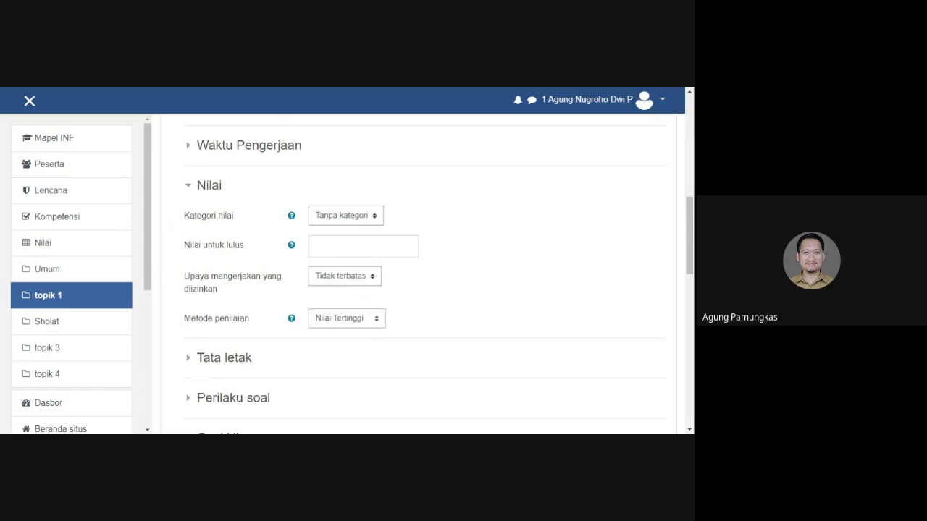
Try the quiz's Metode penilaian options, including Upaya terakhir, and set the method to Nilai Rata-rata
{"action": "left_click", "coordinate": [341, 325]}
{"action": "left_click", "coordinate": [341, 347]}
{"action": "left_click", "coordinate": [341, 336]}
{"action": "left_click", "coordinate": [344, 364]}
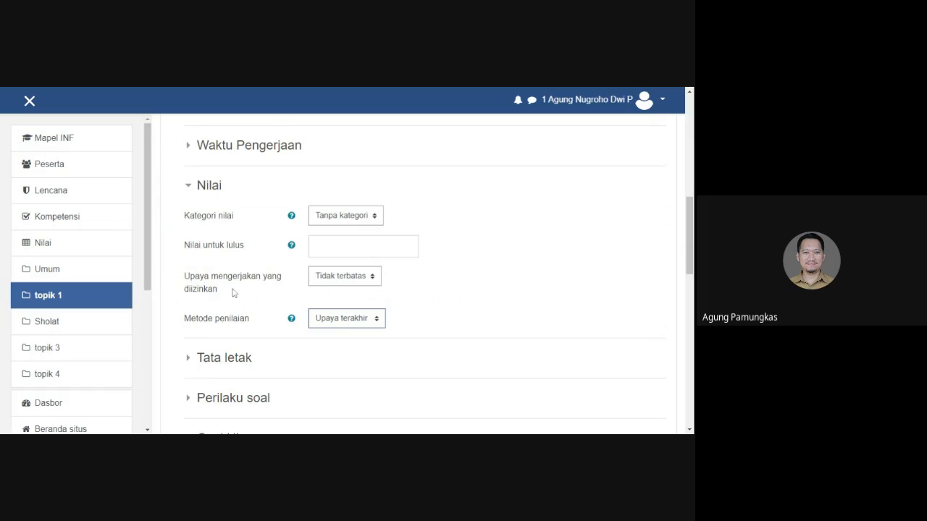
{"action": "left_click", "coordinate": [327, 282]}
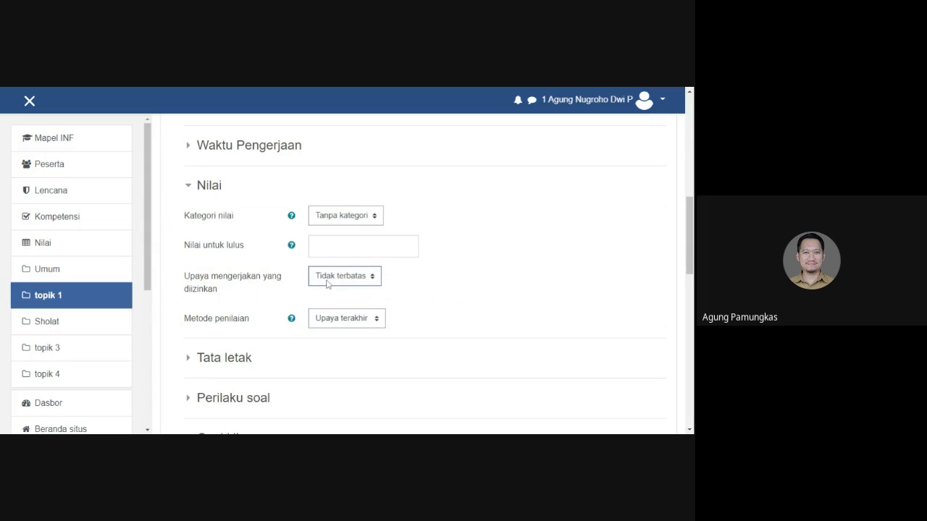
{"action": "left_click", "coordinate": [347, 323]}
{"action": "left_click", "coordinate": [345, 346]}
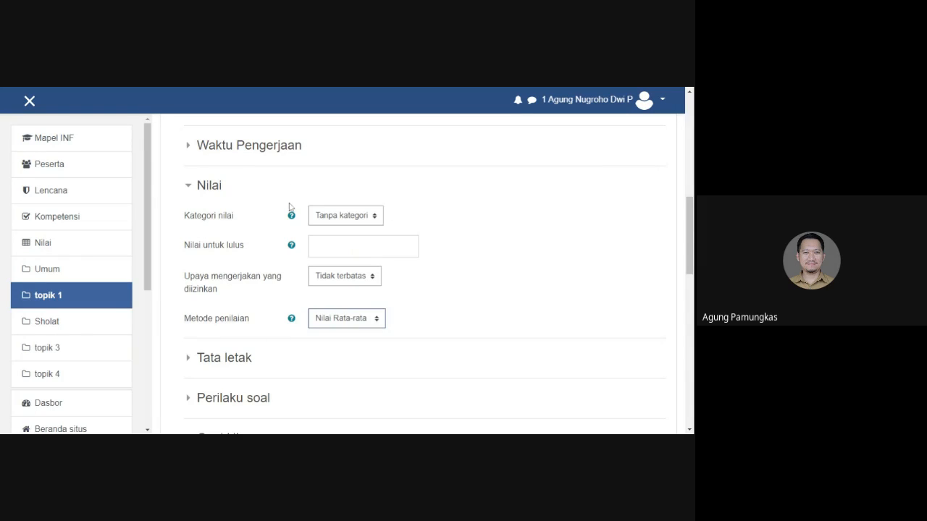
In Opsi Ulasan, clear every review option except Tanda under Segera setelah mengerjakan
{"action": "scroll", "coordinate": [217, 290], "scroll_direction": "down", "scroll_amount": 3}
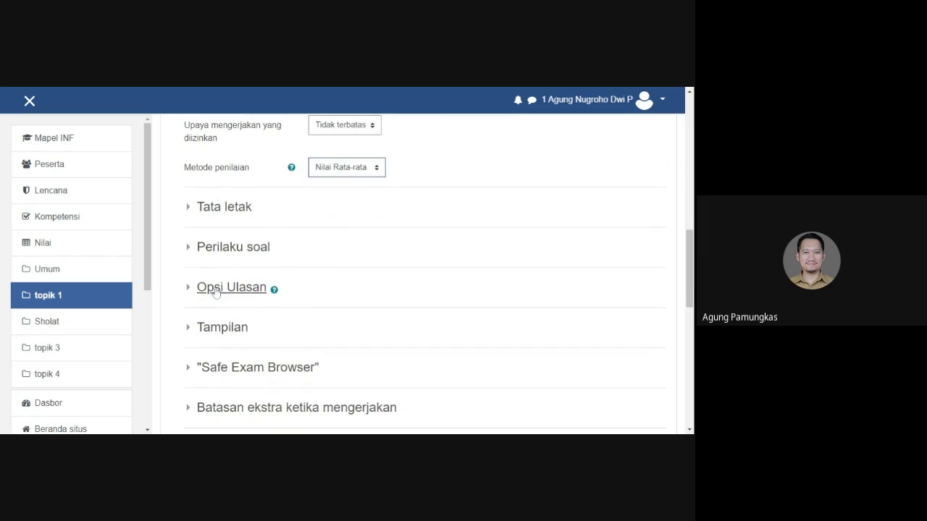
{"action": "scroll", "coordinate": [234, 263], "scroll_direction": "down", "scroll_amount": 1}
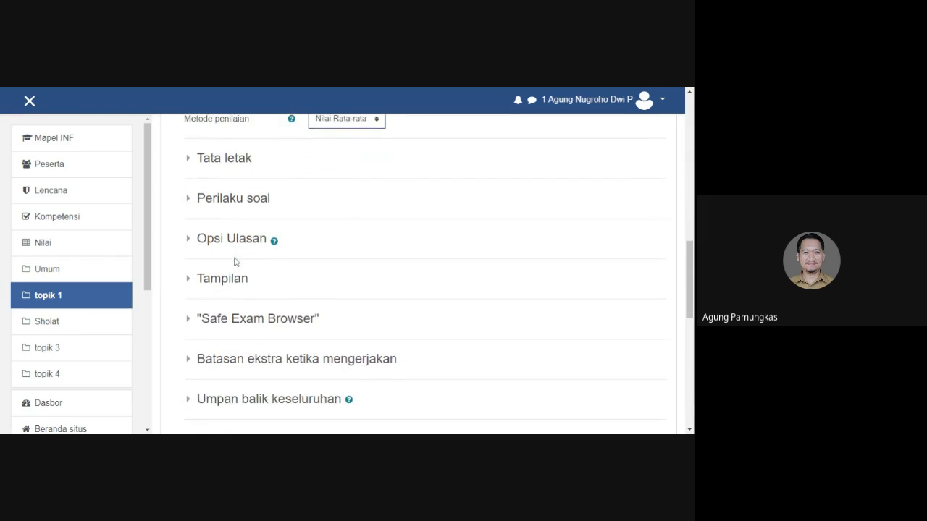
{"action": "left_click", "coordinate": [191, 245]}
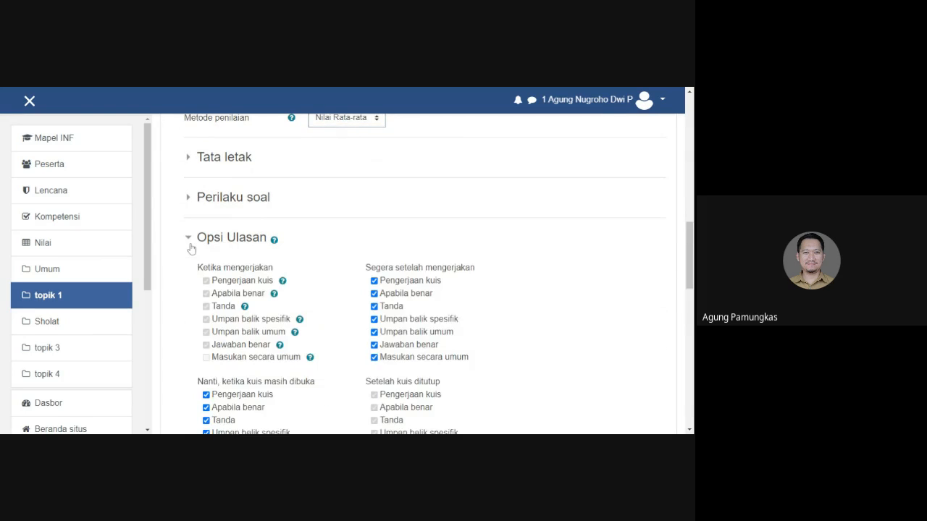
{"action": "scroll", "coordinate": [507, 268], "scroll_direction": "down", "scroll_amount": 2}
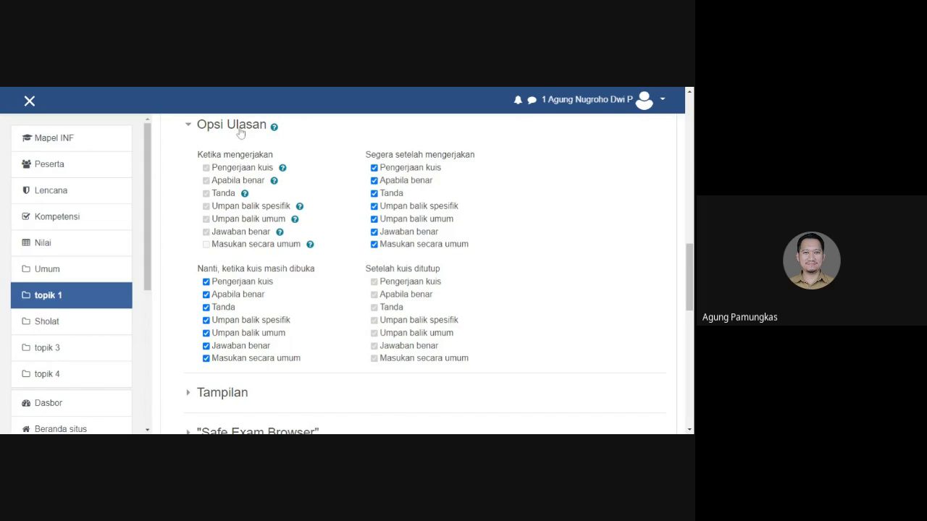
{"action": "left_click", "coordinate": [374, 168]}
{"action": "left_click", "coordinate": [375, 168]}
{"action": "left_click", "coordinate": [374, 181]}
{"action": "left_click", "coordinate": [374, 206]}
{"action": "left_click", "coordinate": [375, 219]}
{"action": "left_click", "coordinate": [375, 232]}
{"action": "left_click", "coordinate": [374, 245]}
{"action": "left_click", "coordinate": [374, 168]}
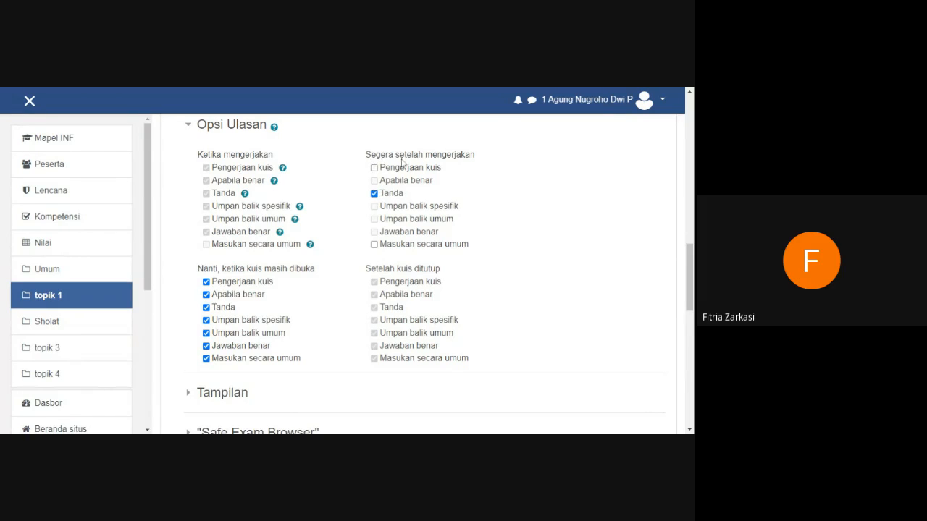
Clear every option except Tanda under Nanti, ketika kuis masih dibuka, and clear Tanda under Segera setelah mengerjakan
{"action": "left_click", "coordinate": [206, 294]}
{"action": "left_click", "coordinate": [205, 320]}
{"action": "left_click", "coordinate": [206, 333]}
{"action": "left_click", "coordinate": [206, 358]}
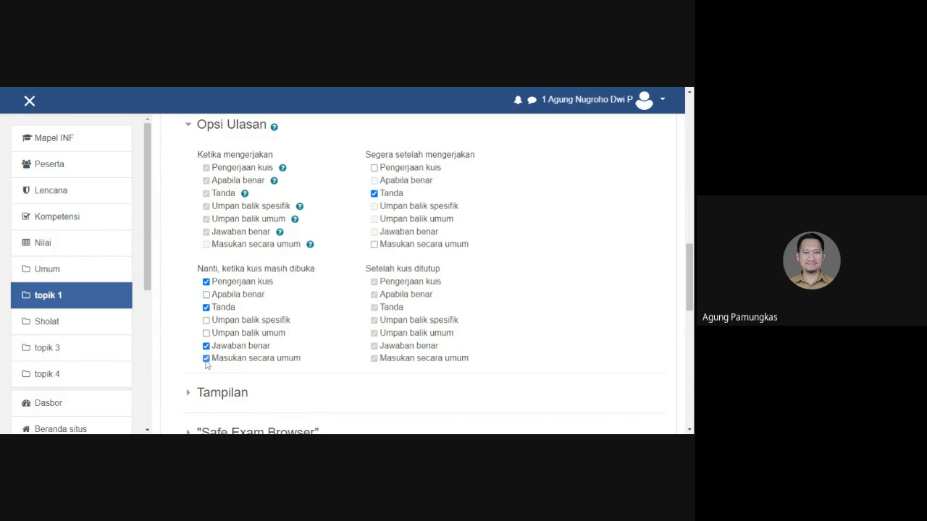
{"action": "left_click", "coordinate": [207, 346]}
{"action": "left_click", "coordinate": [206, 282]}
{"action": "left_click", "coordinate": [376, 196]}
Cancel the new quiz without saving and look over the topik 1 activities in Mapel INF
{"action": "scroll", "coordinate": [333, 360], "scroll_direction": "down", "scroll_amount": 10}
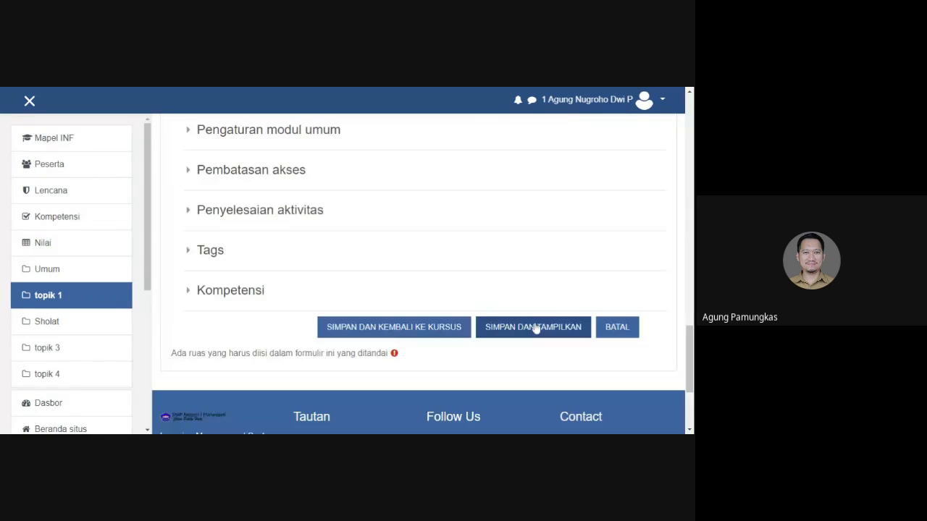
{"action": "left_click", "coordinate": [615, 329]}
{"action": "left_click", "coordinate": [614, 327]}
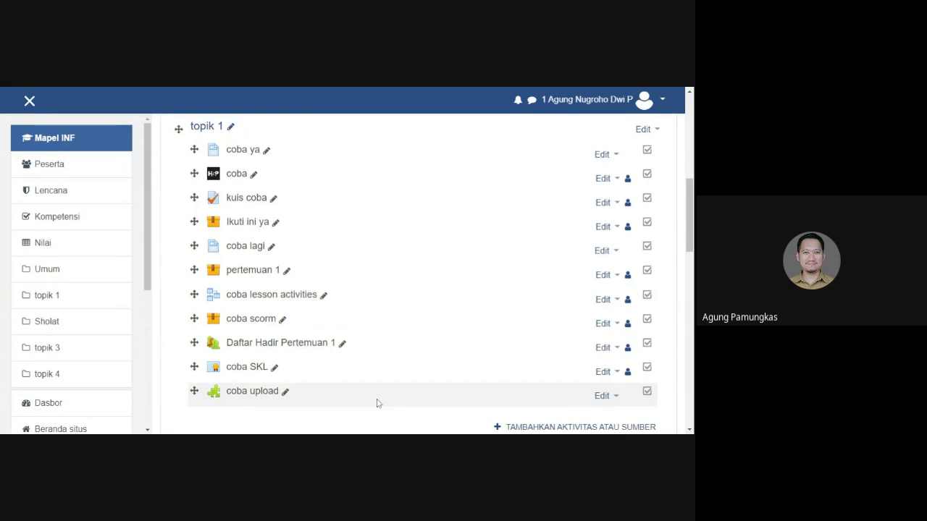
{"action": "scroll", "coordinate": [376, 403], "scroll_direction": "down", "scroll_amount": 1}
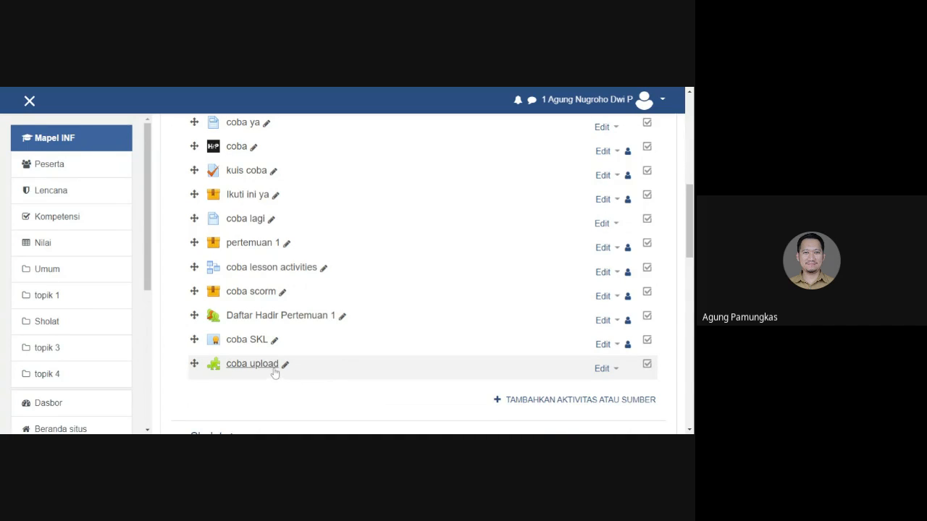
{"action": "scroll", "coordinate": [383, 319], "scroll_direction": "up", "scroll_amount": 4}
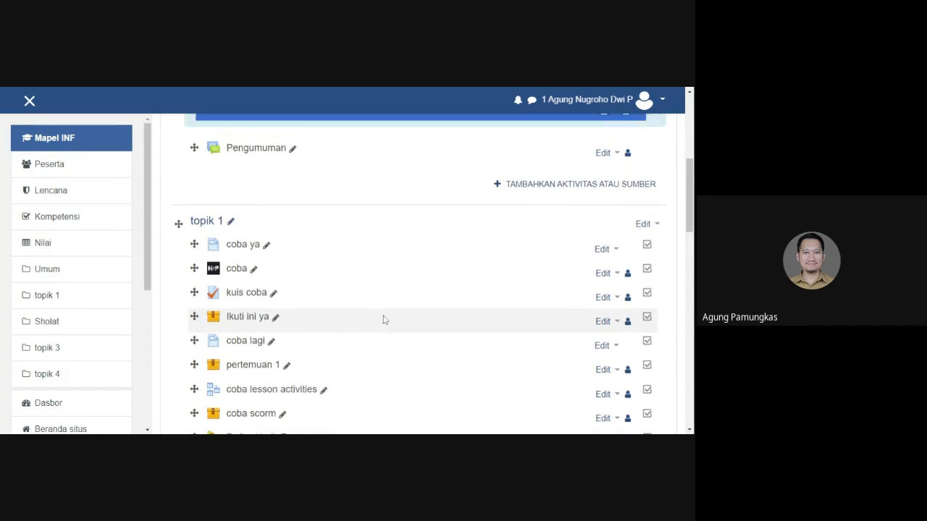
{"action": "scroll", "coordinate": [383, 319], "scroll_direction": "up", "scroll_amount": 1}
{"action": "scroll", "coordinate": [383, 320], "scroll_direction": "up", "scroll_amount": 1}
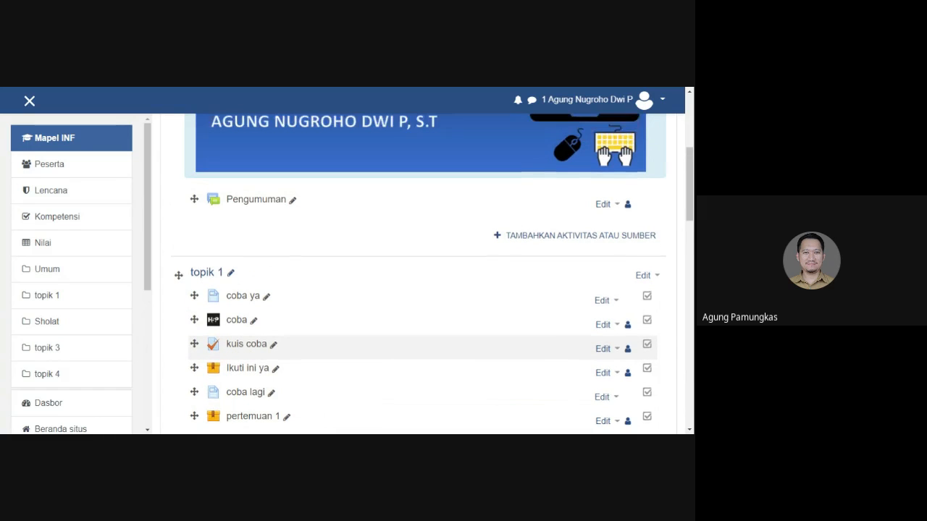
{"action": "scroll", "coordinate": [383, 320], "scroll_direction": "up", "scroll_amount": 1}
{"action": "scroll", "coordinate": [383, 320], "scroll_direction": "down", "scroll_amount": 1}
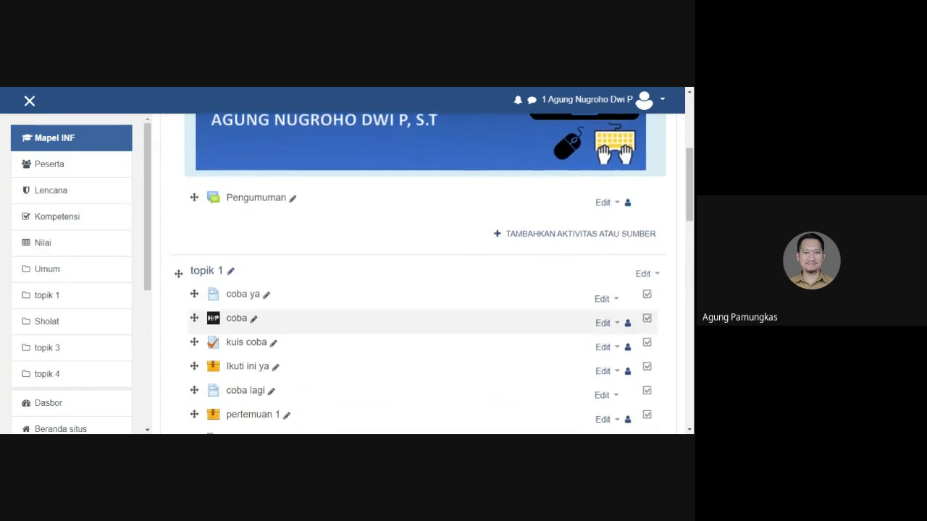
Start a new Alat eksternal activity in topik 1 of Mapel INF
{"action": "scroll", "coordinate": [383, 312], "scroll_direction": "down", "scroll_amount": 4}
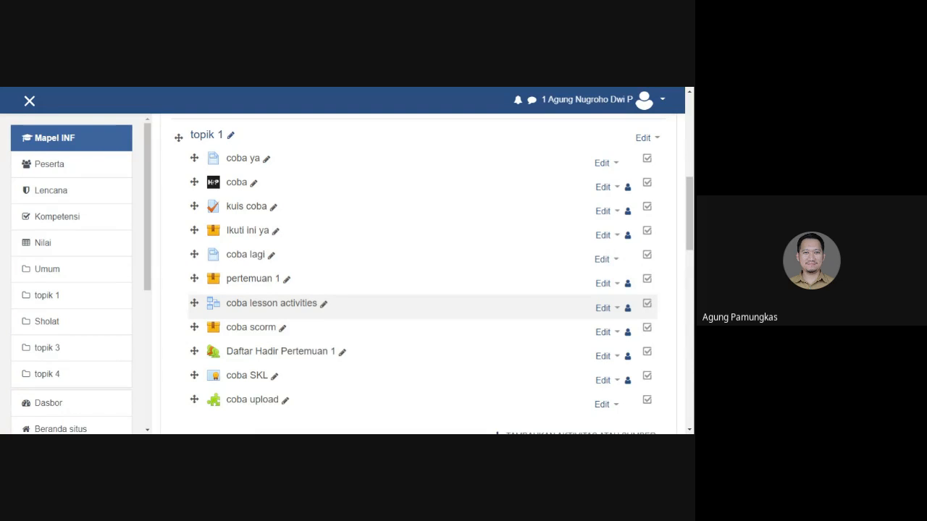
{"action": "scroll", "coordinate": [416, 329], "scroll_direction": "down", "scroll_amount": 3}
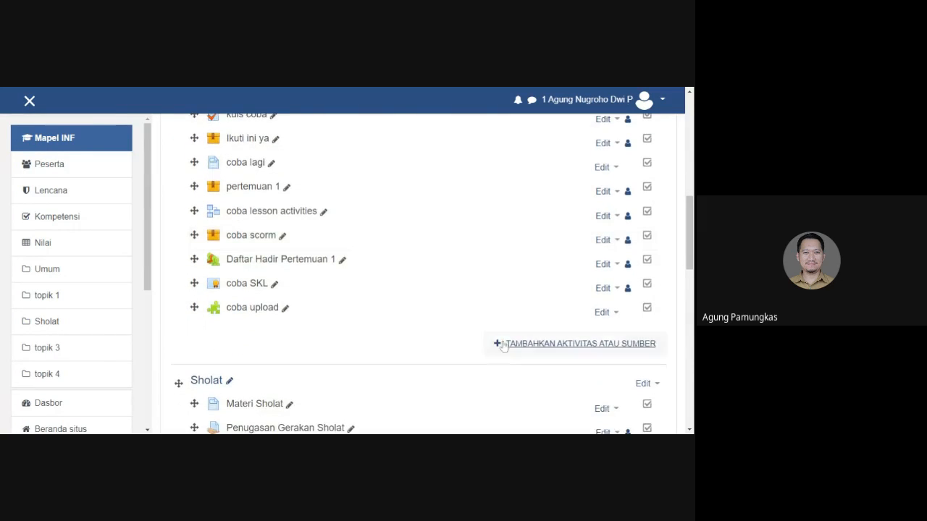
{"action": "left_click", "coordinate": [521, 347]}
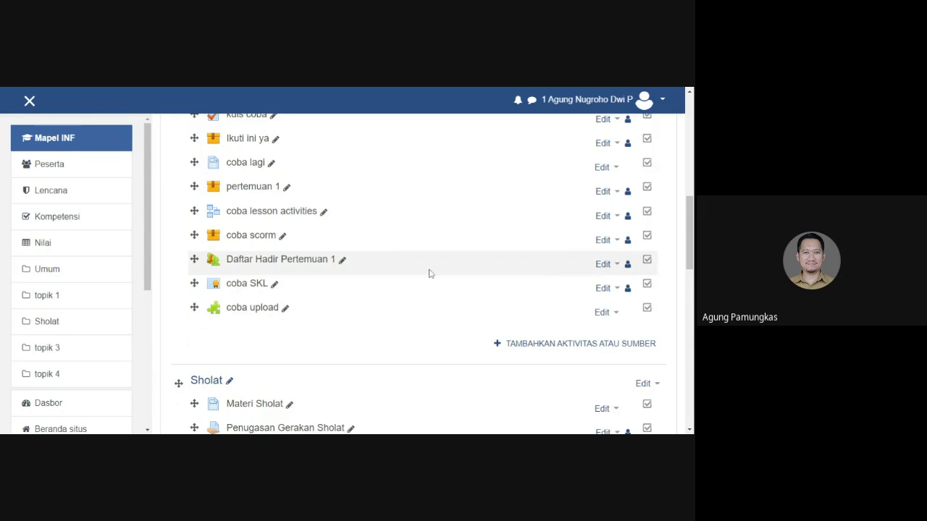
{"action": "scroll", "coordinate": [430, 271], "scroll_direction": "down", "scroll_amount": 2}
{"action": "left_click", "coordinate": [519, 250]}
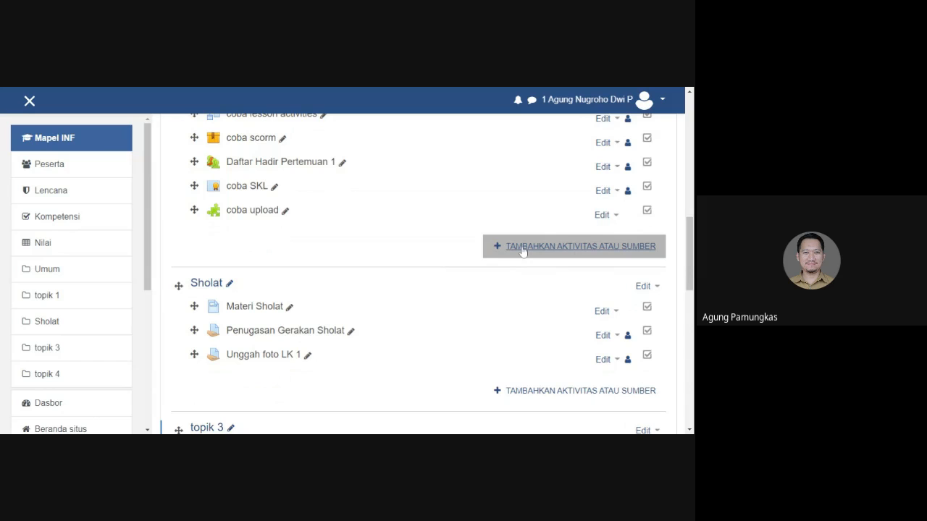
{"action": "left_click", "coordinate": [522, 251]}
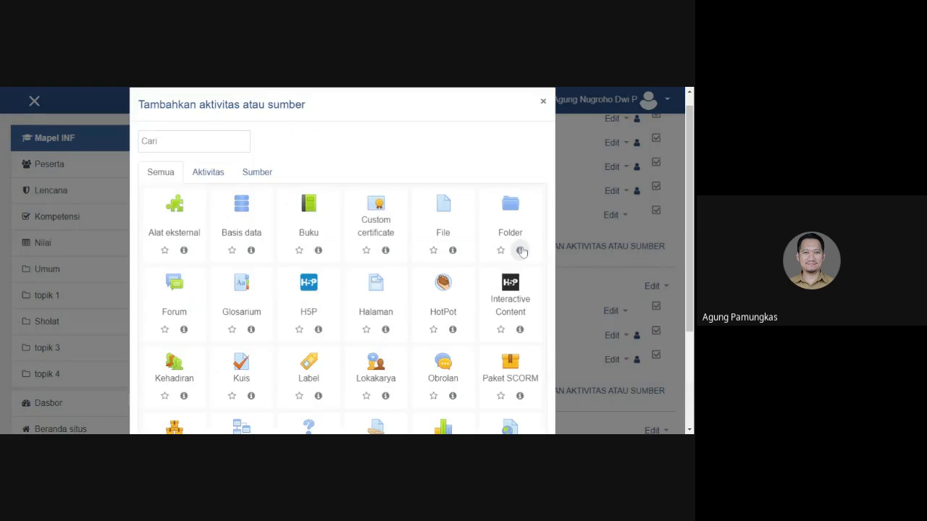
{"action": "scroll", "coordinate": [307, 268], "scroll_direction": "down", "scroll_amount": 2}
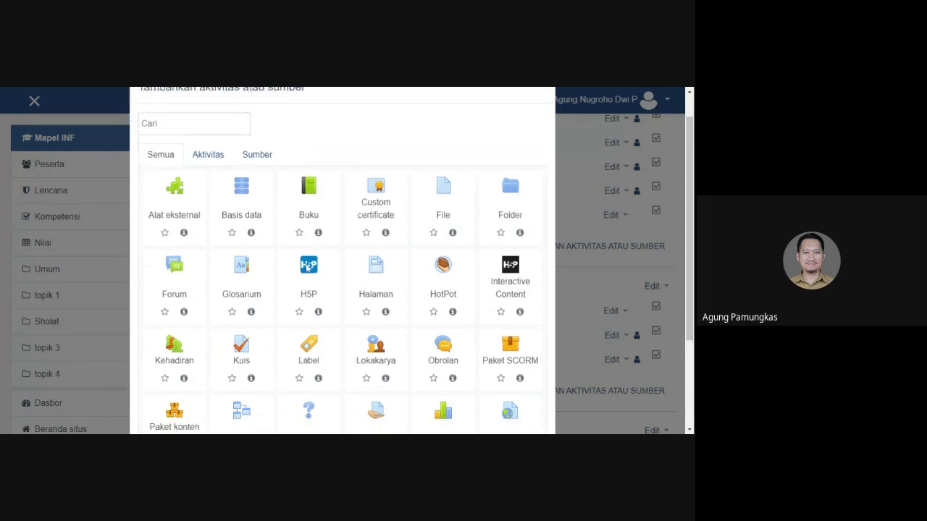
{"action": "scroll", "coordinate": [305, 268], "scroll_direction": "down", "scroll_amount": 1}
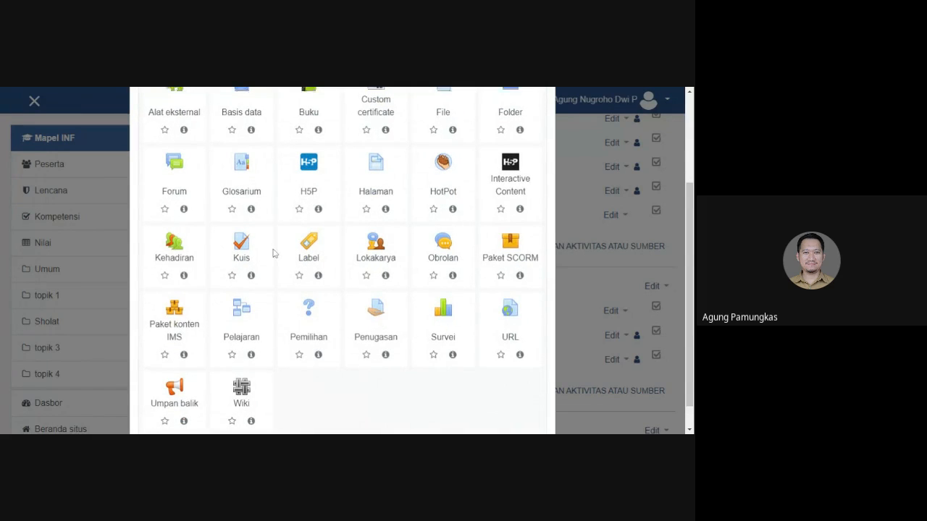
{"action": "scroll", "coordinate": [273, 253], "scroll_direction": "up", "scroll_amount": 3}
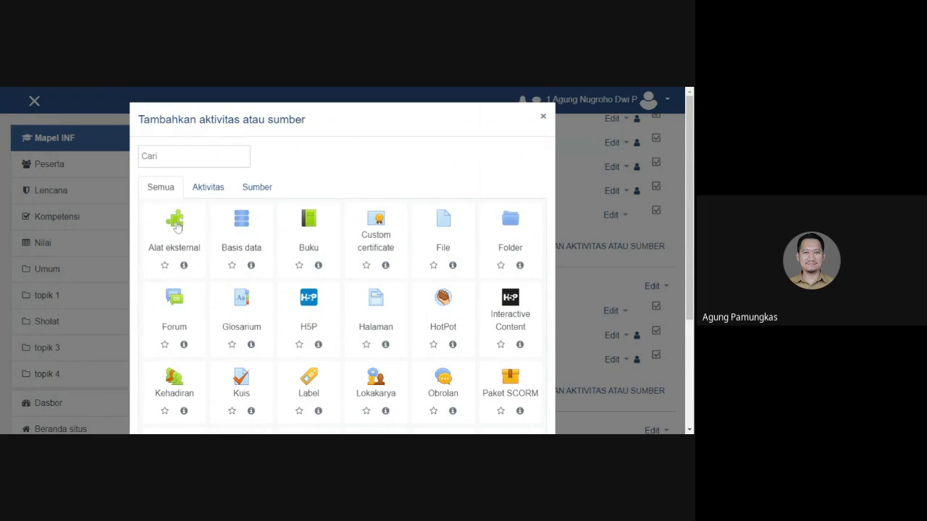
{"action": "left_click", "coordinate": [176, 227]}
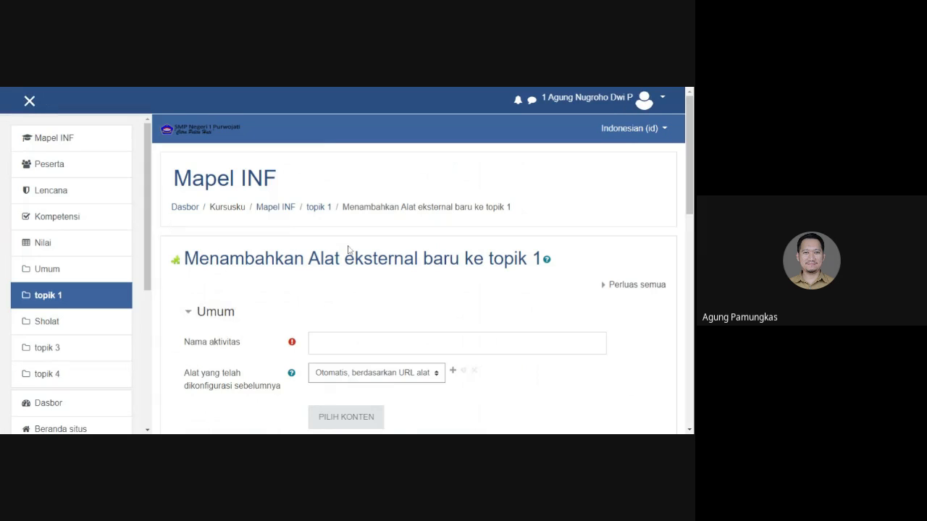
{"action": "scroll", "coordinate": [348, 250], "scroll_direction": "down", "scroll_amount": 2}
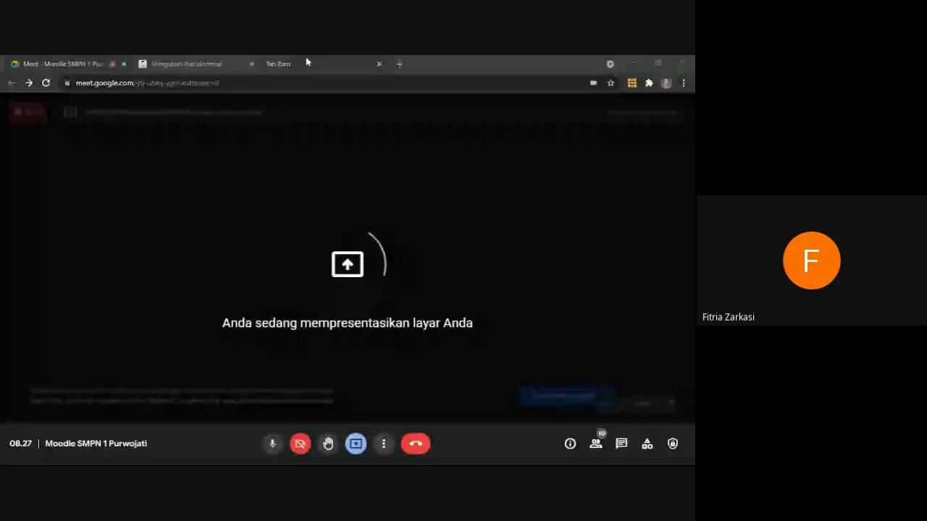
Open Gmail in a separate browser tab to check the signed-in belajar.id account, and return to the Alat eksternal form
{"action": "left_click", "coordinate": [306, 58]}
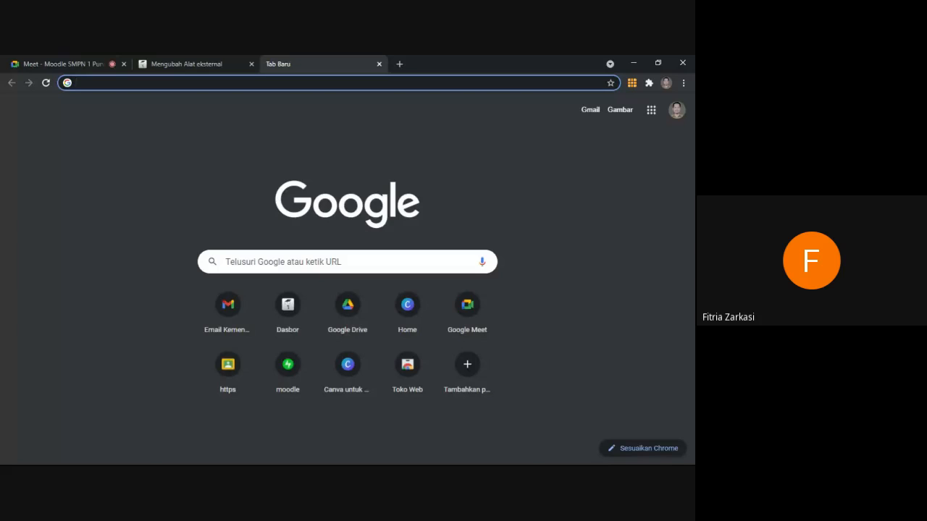
{"action": "left_click", "coordinate": [229, 304]}
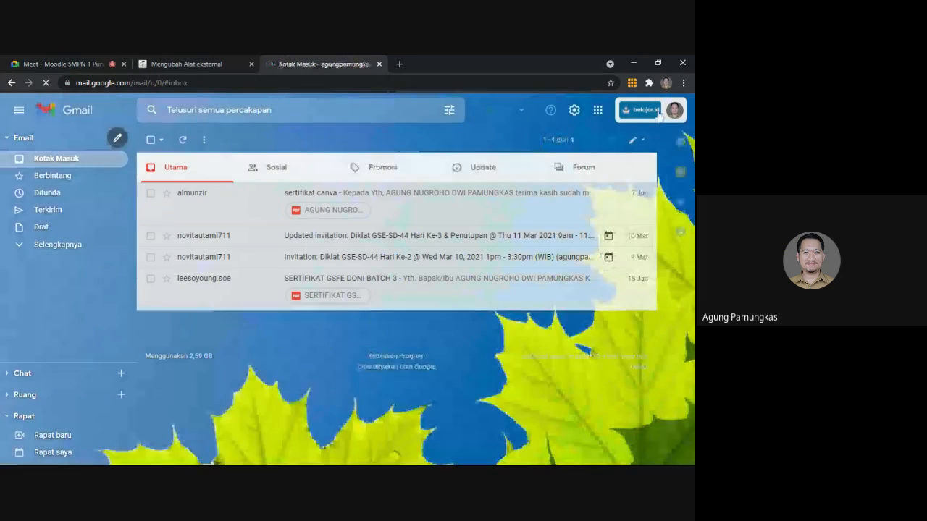
{"action": "left_click", "coordinate": [672, 110]}
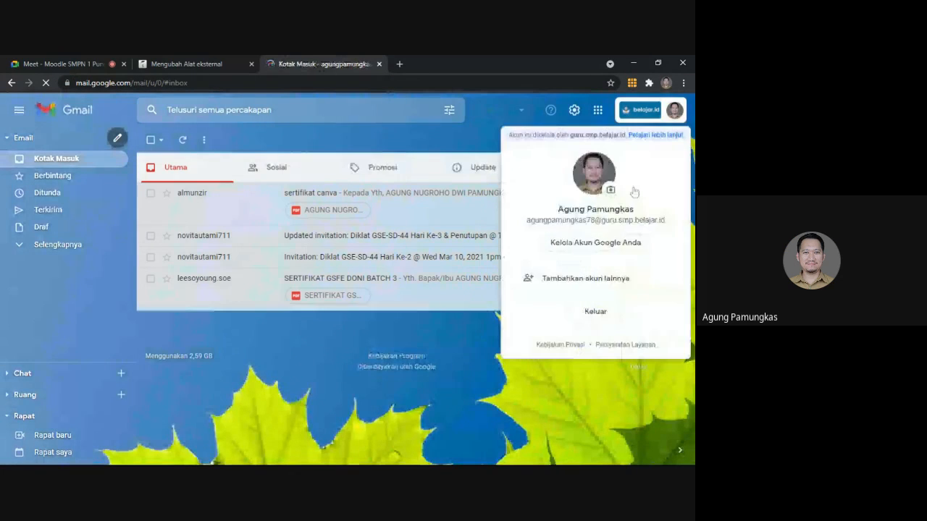
{"action": "left_click", "coordinate": [189, 64]}
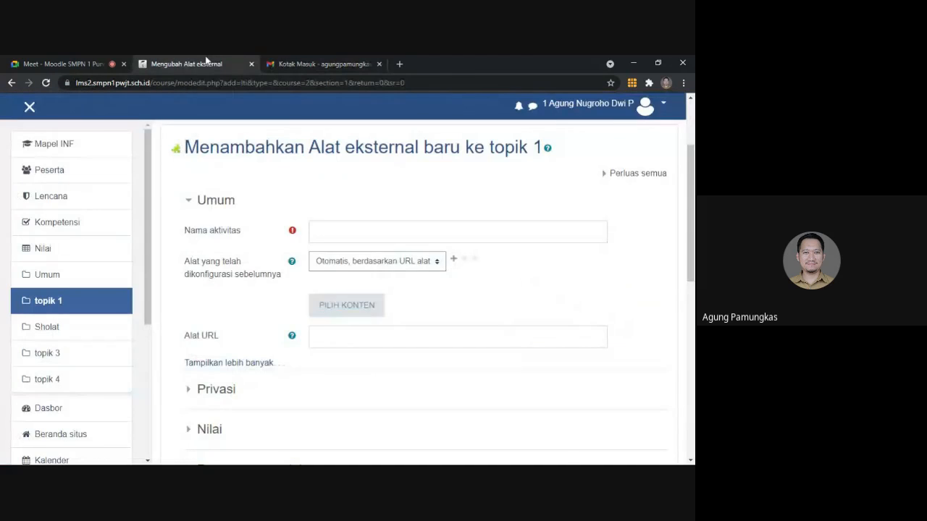
{"action": "left_click_drag", "start_coordinate": [333, 60], "coordinate": [352, 65]}
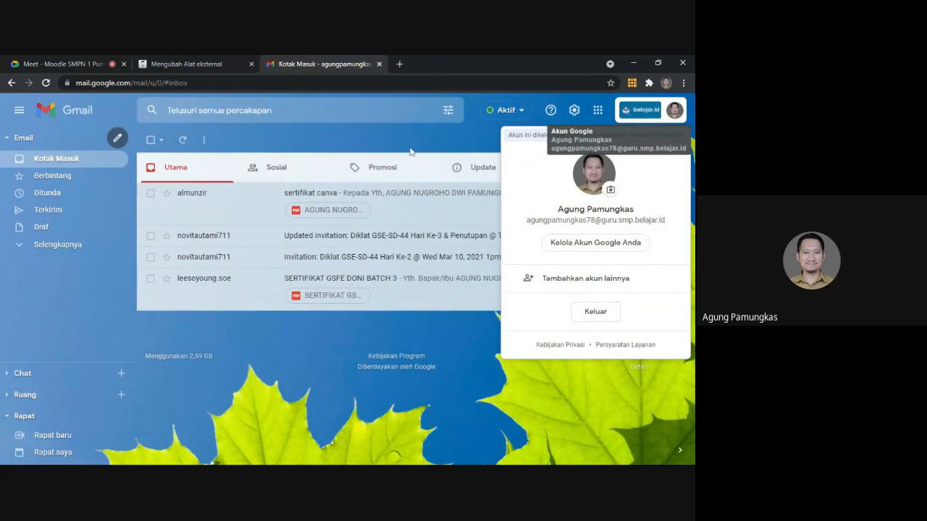
{"action": "left_click", "coordinate": [211, 61]}
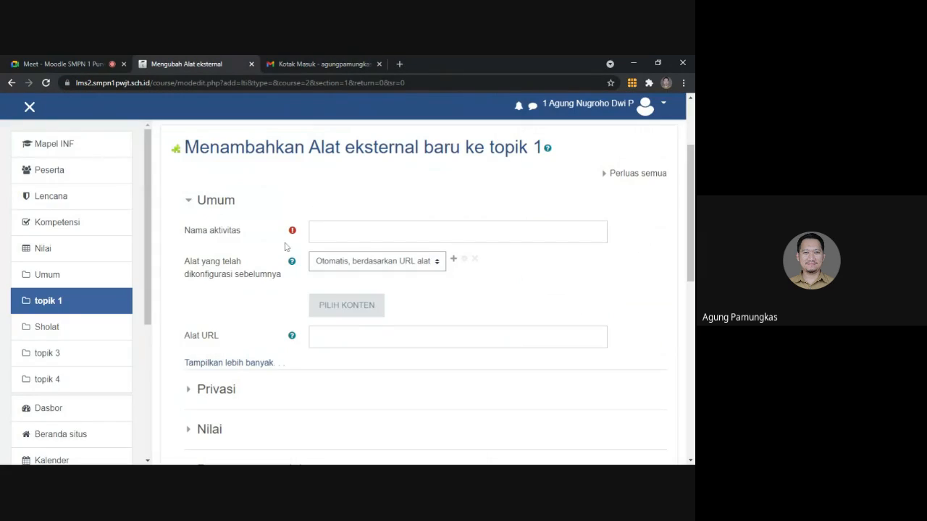
Name the external tool activity "Tugas mengunggah foto" and choose Google belajar.id as its preconfigured tool
{"action": "left_click", "coordinate": [355, 232]}
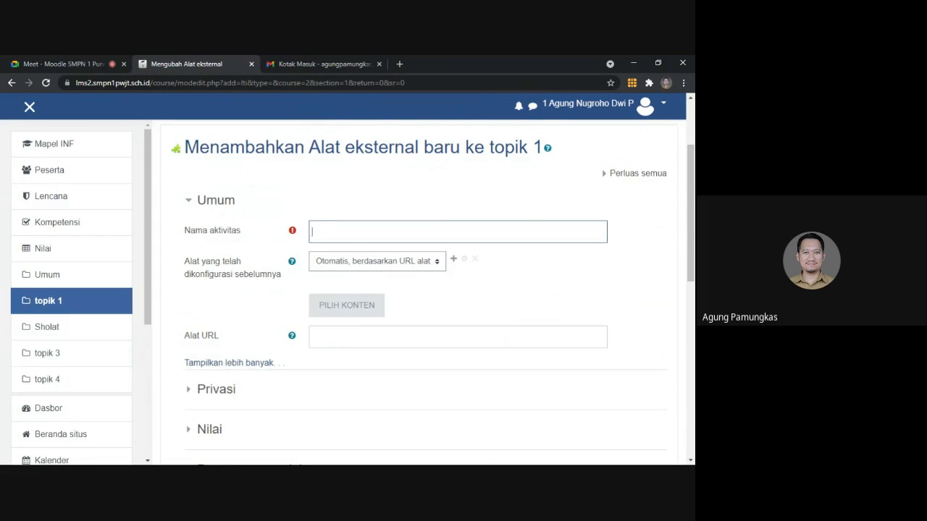
{"action": "type", "text": "Tugas mengunggah foto"}
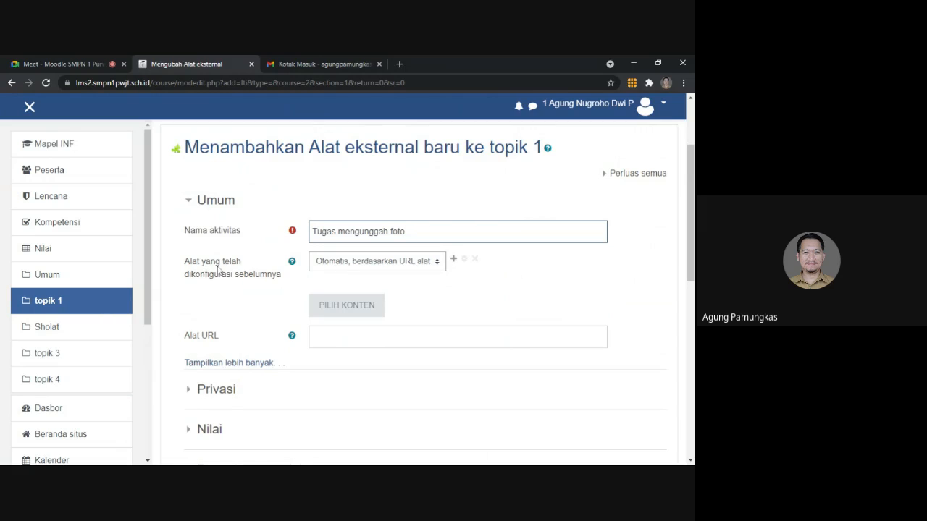
{"action": "left_click", "coordinate": [363, 265]}
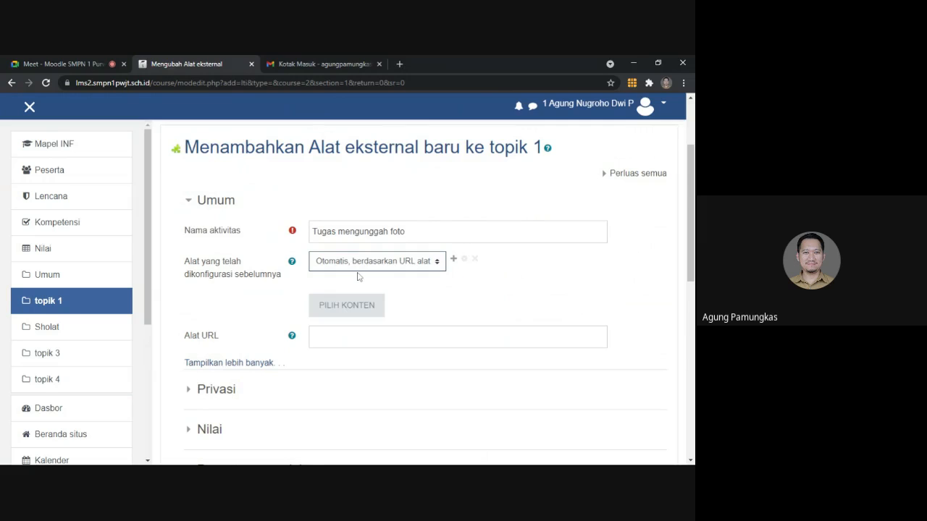
{"action": "left_click", "coordinate": [359, 283]}
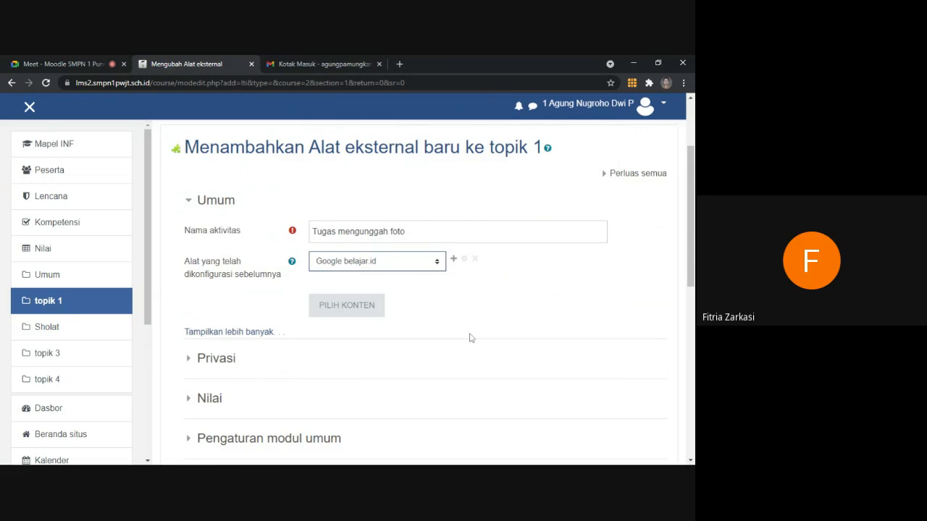
Try the tool option Otomatis, berdasarkan URL alat, and reselect Google belajar.id
{"action": "scroll", "coordinate": [470, 338], "scroll_direction": "down", "scroll_amount": 4}
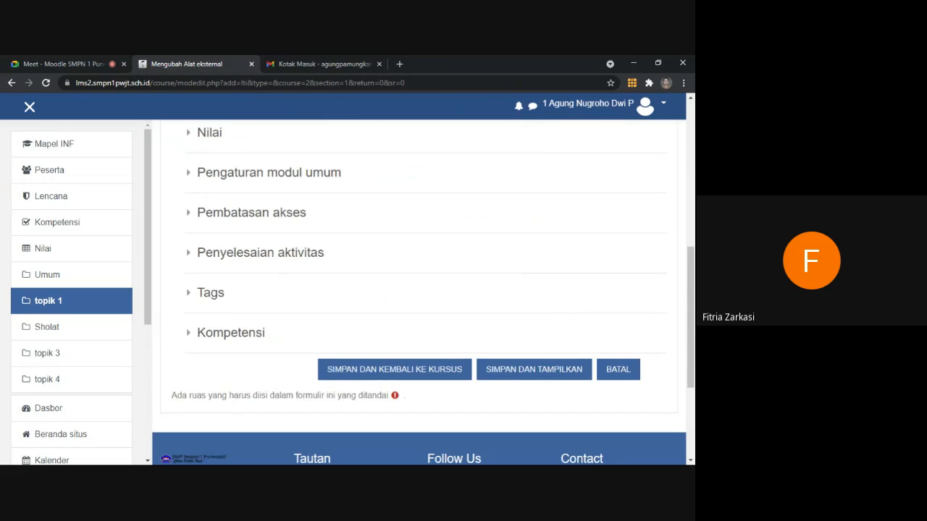
{"action": "scroll", "coordinate": [419, 290], "scroll_direction": "up", "scroll_amount": 3}
{"action": "scroll", "coordinate": [419, 290], "scroll_direction": "up", "scroll_amount": 1}
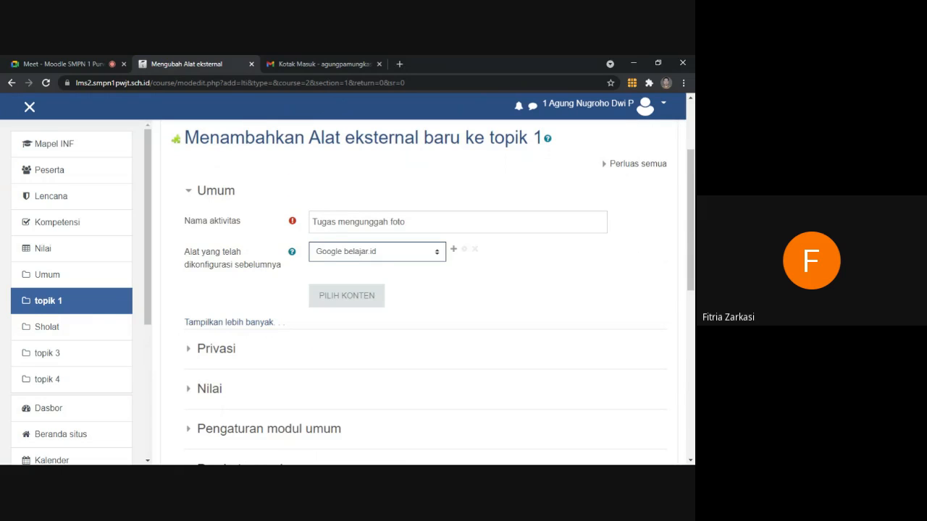
{"action": "scroll", "coordinate": [320, 277], "scroll_direction": "up", "scroll_amount": 1}
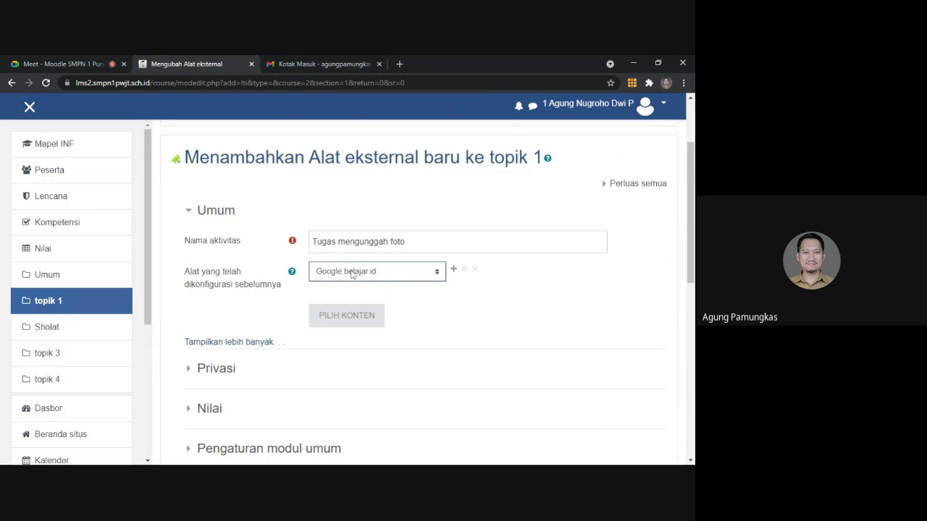
{"action": "key", "text": "Up"}
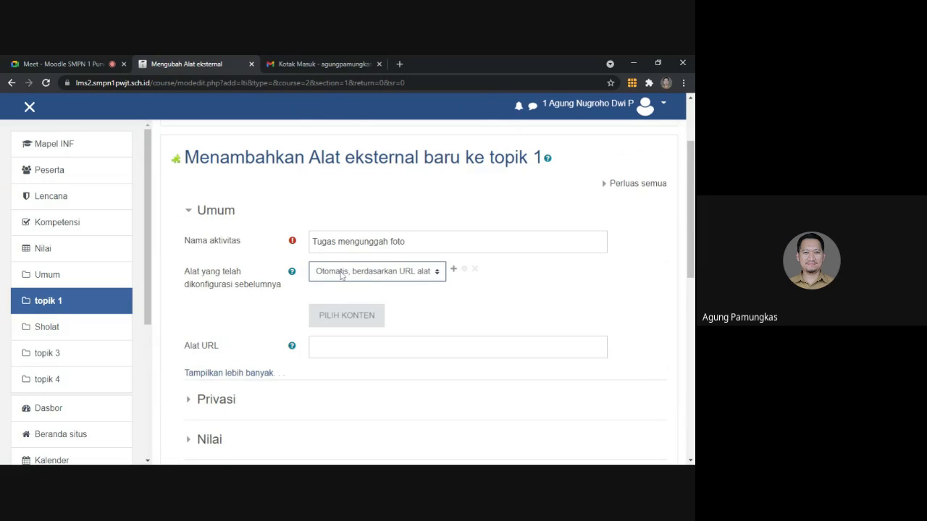
{"action": "key", "text": "Down"}
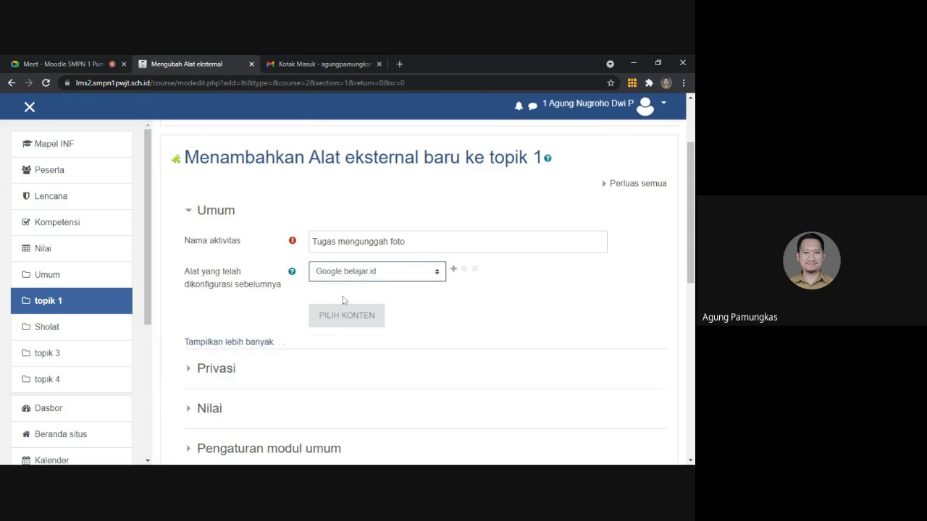
Expand the Privasi, Nilai and Pengaturan modul umum settings for review, and save and display the activity
{"action": "scroll", "coordinate": [380, 278], "scroll_direction": "down", "scroll_amount": 4}
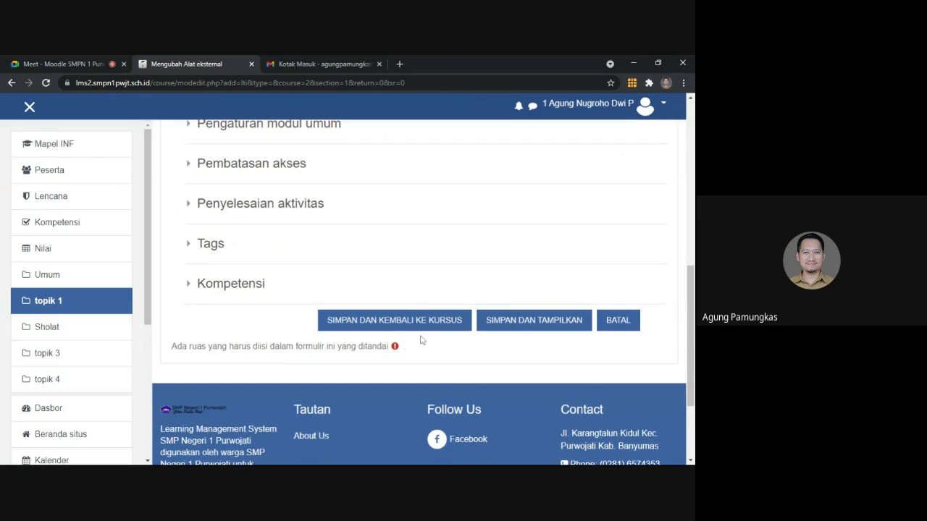
{"action": "scroll", "coordinate": [341, 221], "scroll_direction": "up", "scroll_amount": 5}
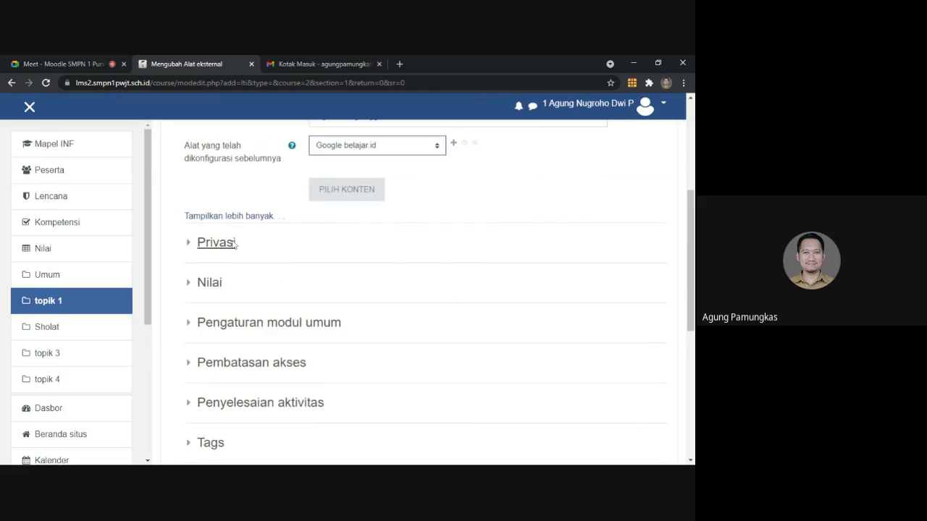
{"action": "left_click", "coordinate": [188, 247]}
{"action": "scroll", "coordinate": [205, 323], "scroll_direction": "down", "scroll_amount": 1}
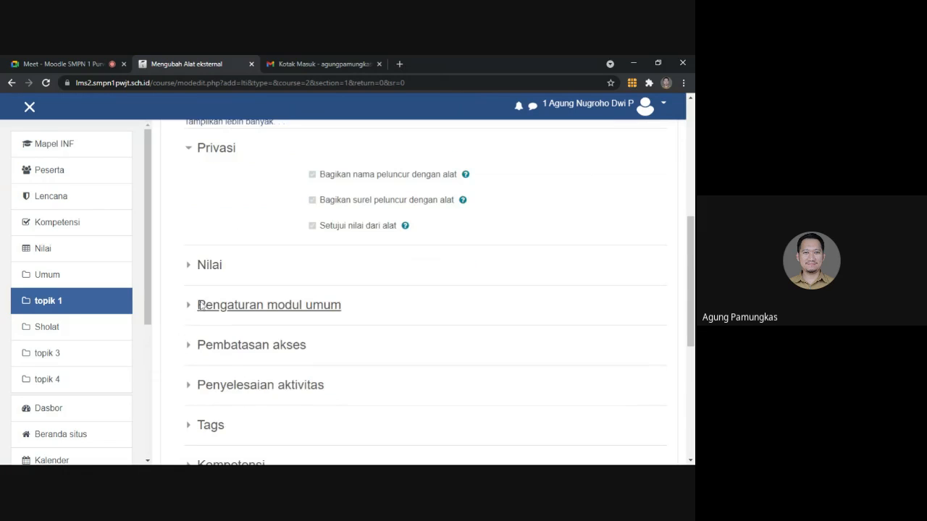
{"action": "left_click", "coordinate": [191, 267]}
{"action": "scroll", "coordinate": [188, 272], "scroll_direction": "down", "scroll_amount": 1}
{"action": "scroll", "coordinate": [189, 272], "scroll_direction": "down", "scroll_amount": 2}
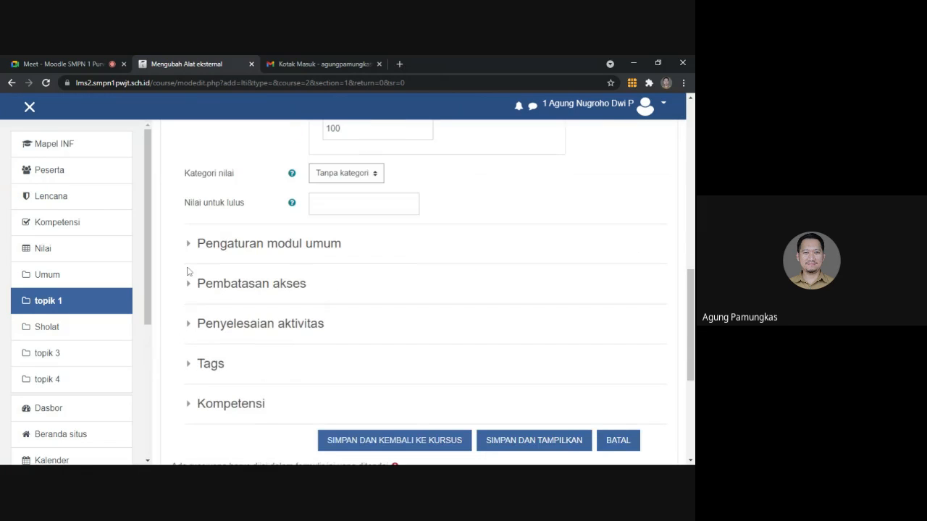
{"action": "left_click", "coordinate": [187, 245]}
{"action": "scroll", "coordinate": [186, 244], "scroll_direction": "down", "scroll_amount": 3}
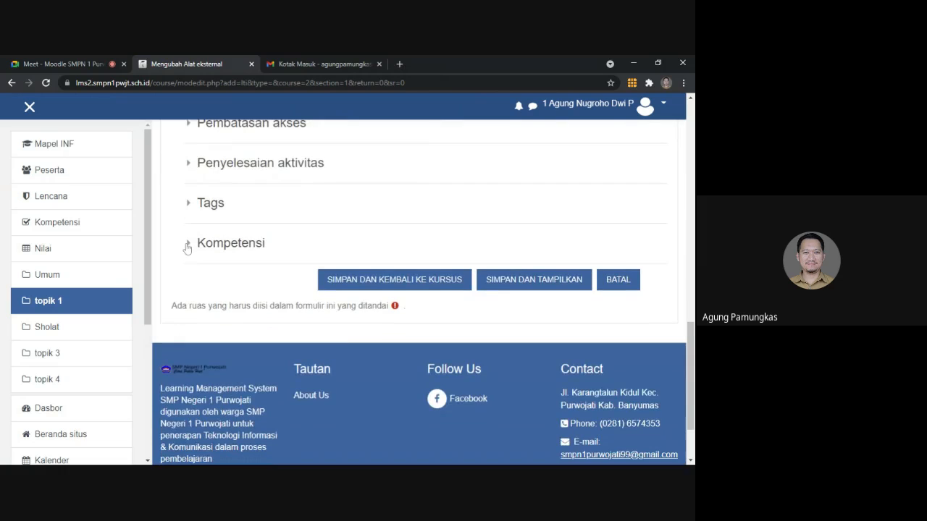
{"action": "left_click", "coordinate": [529, 283]}
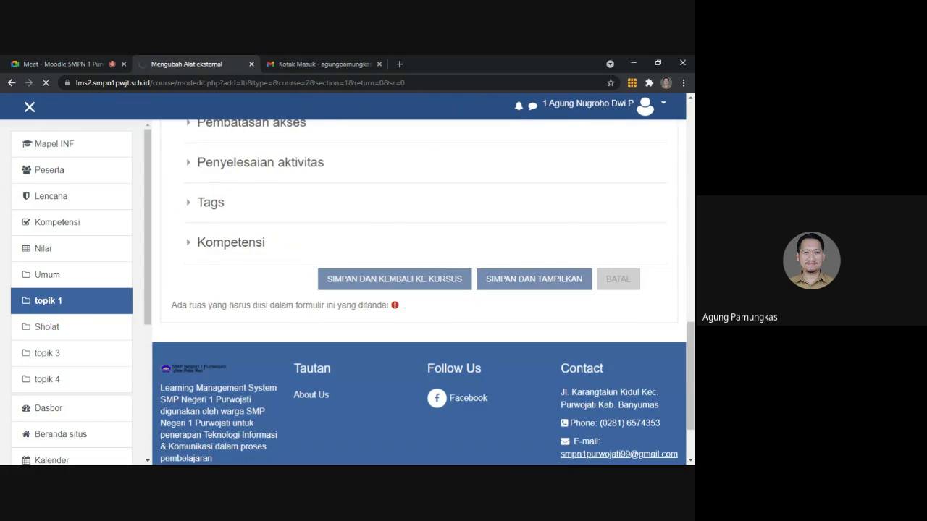
Compare the account shown in Google Assignments with the Gmail account, and look over the Tugas mengunggah foto assignment settings
{"action": "scroll", "coordinate": [434, 269], "scroll_direction": "down", "scroll_amount": 1}
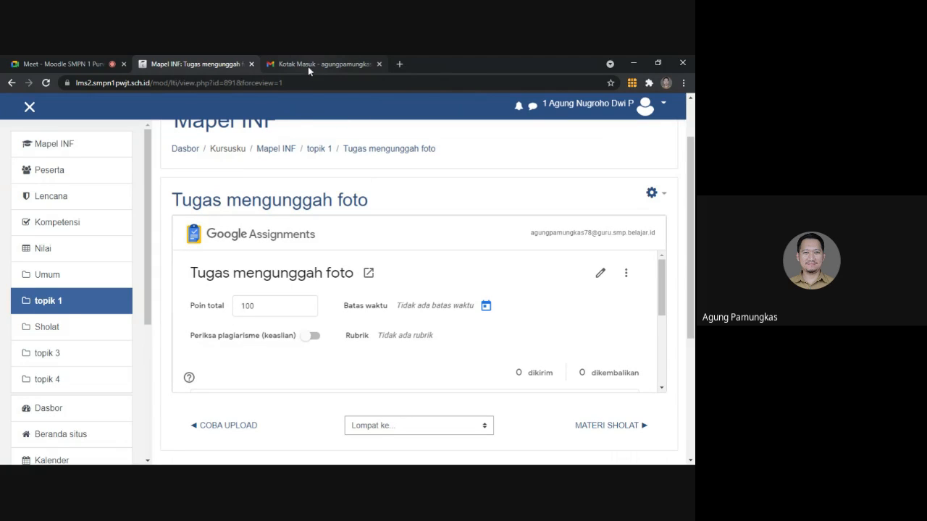
{"action": "left_click", "coordinate": [316, 65]}
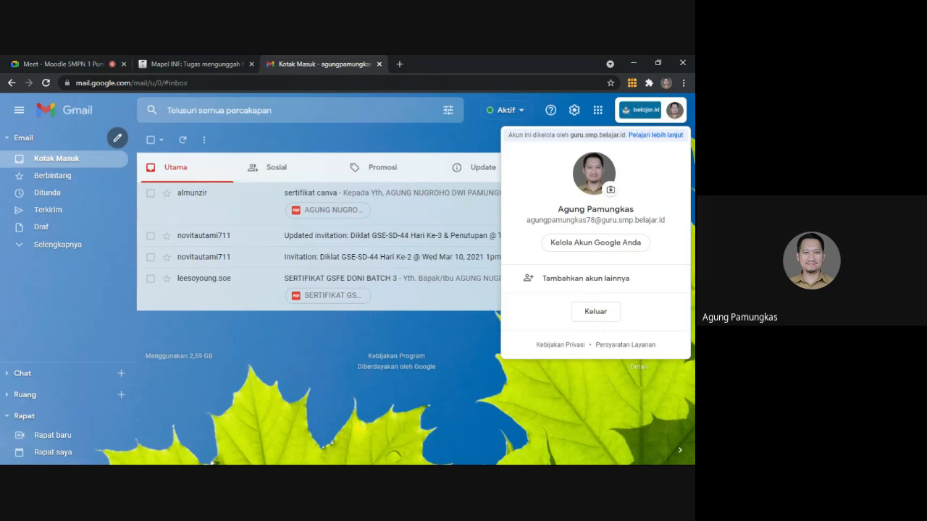
{"action": "left_click", "coordinate": [181, 64]}
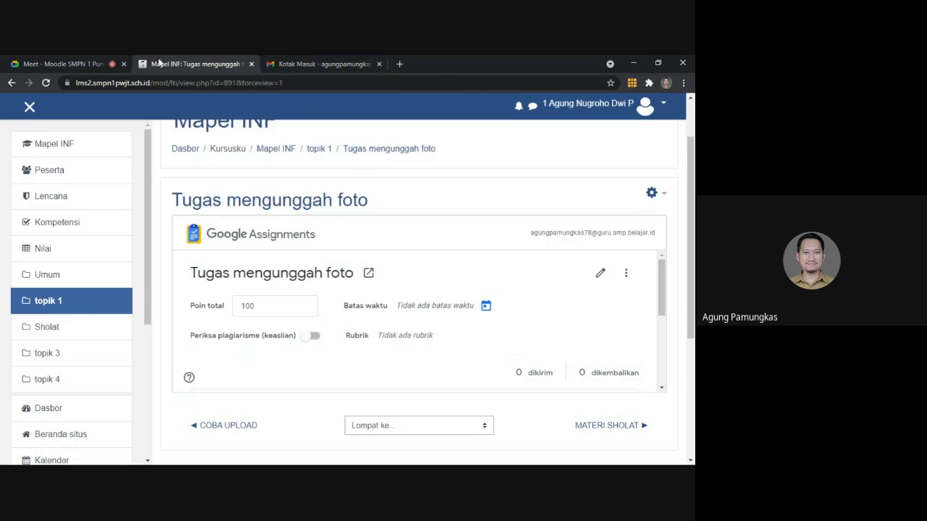
{"action": "scroll", "coordinate": [435, 290], "scroll_direction": "down", "scroll_amount": 1}
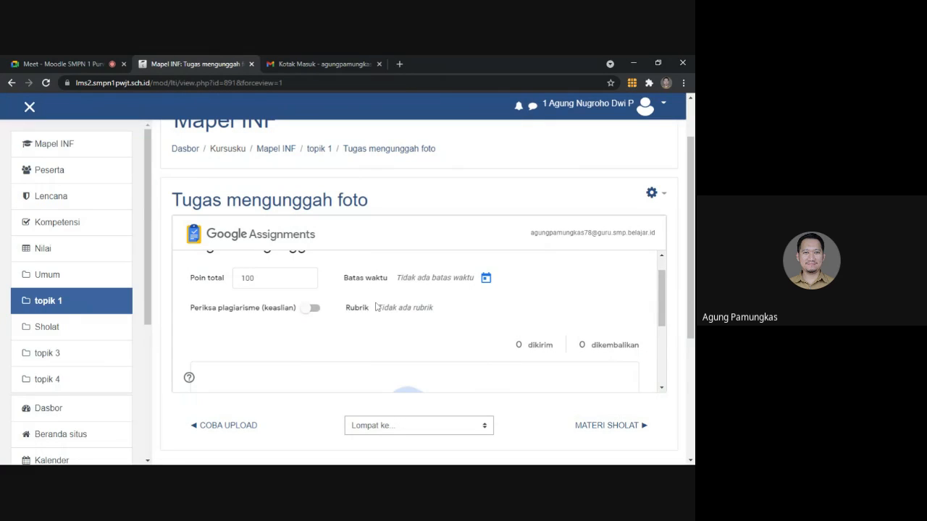
Look over the embedded Tugas mengunggah foto assignment, open it on its own Google Assignments page and dismiss the introductory tip
{"action": "scroll", "coordinate": [467, 269], "scroll_direction": "up", "scroll_amount": 1}
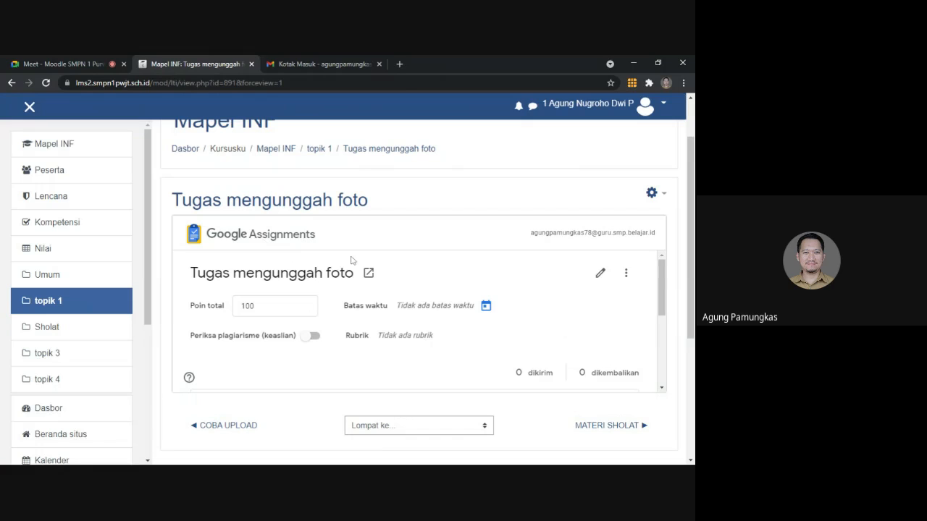
{"action": "scroll", "coordinate": [498, 259], "scroll_direction": "down", "scroll_amount": 2}
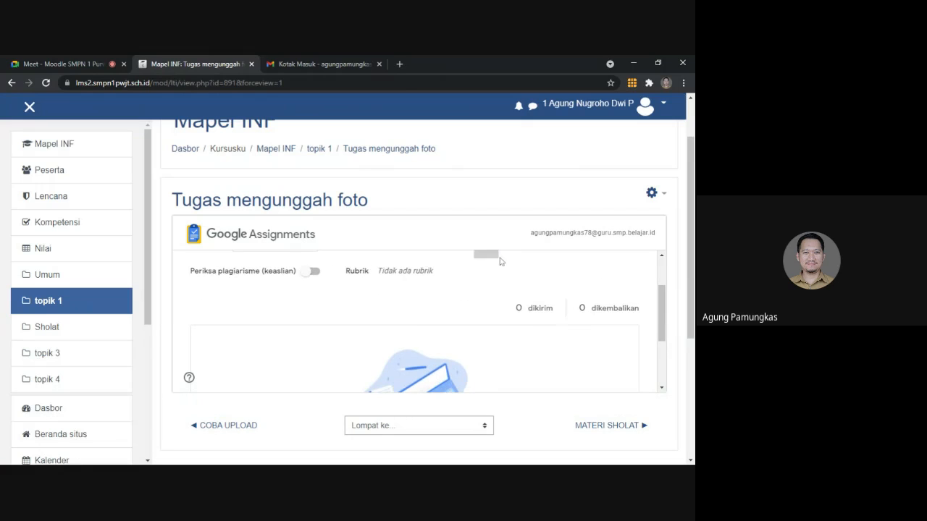
{"action": "scroll", "coordinate": [507, 262], "scroll_direction": "up", "scroll_amount": 2}
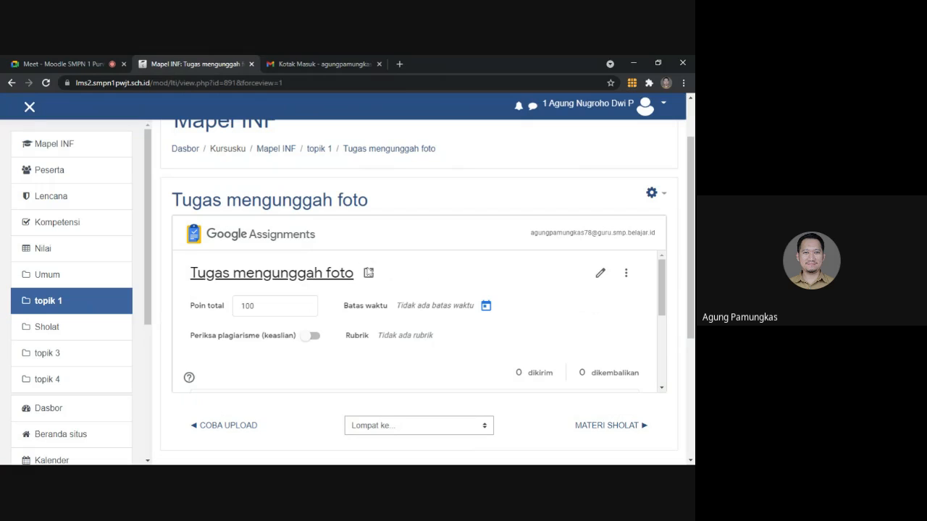
{"action": "left_click", "coordinate": [368, 275]}
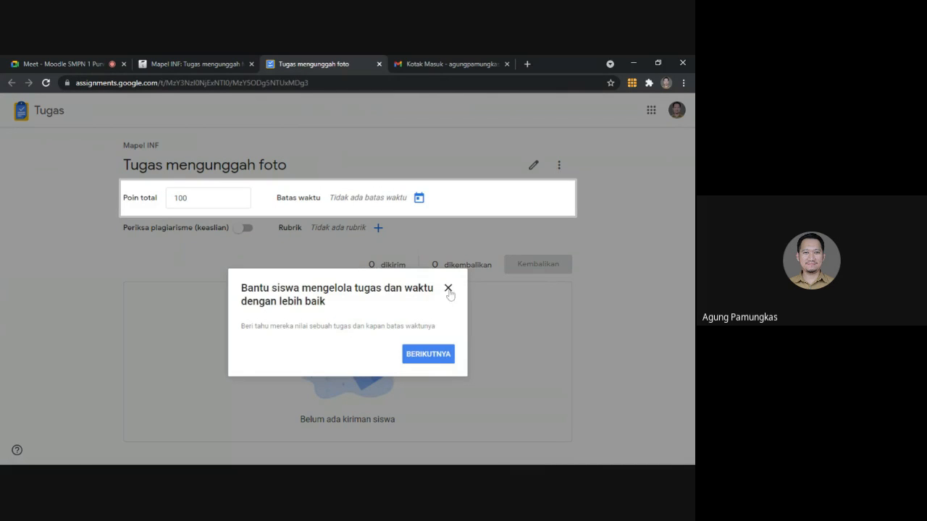
{"action": "left_click", "coordinate": [449, 291]}
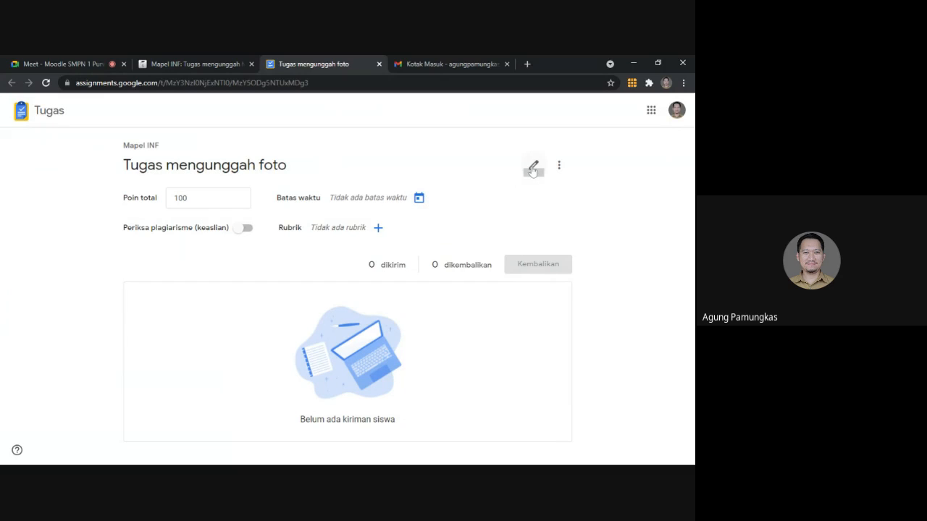
Add the instructions "Unggah foto kamu yaaa" to the Tugas mengunggah foto assignment and save them
{"action": "left_click", "coordinate": [532, 167]}
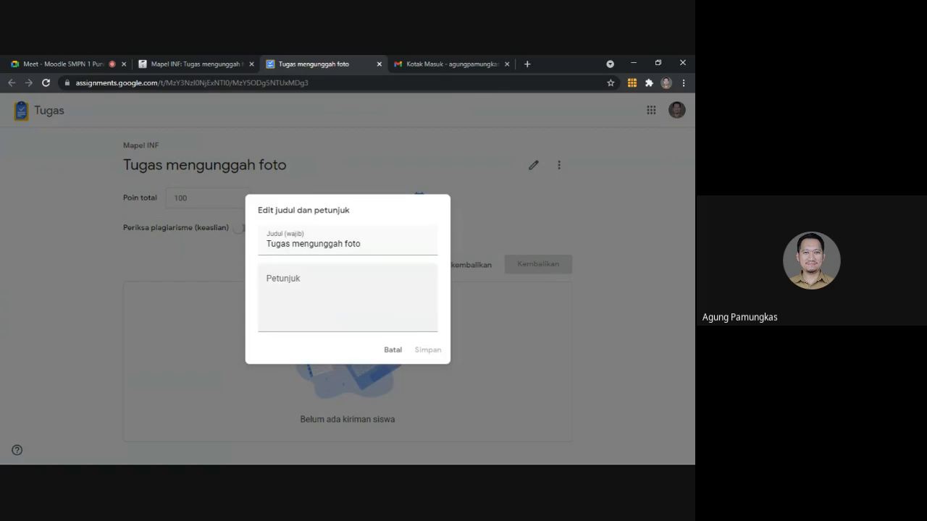
{"action": "left_click", "coordinate": [341, 293]}
{"action": "type", "text": "Unggah fo"}
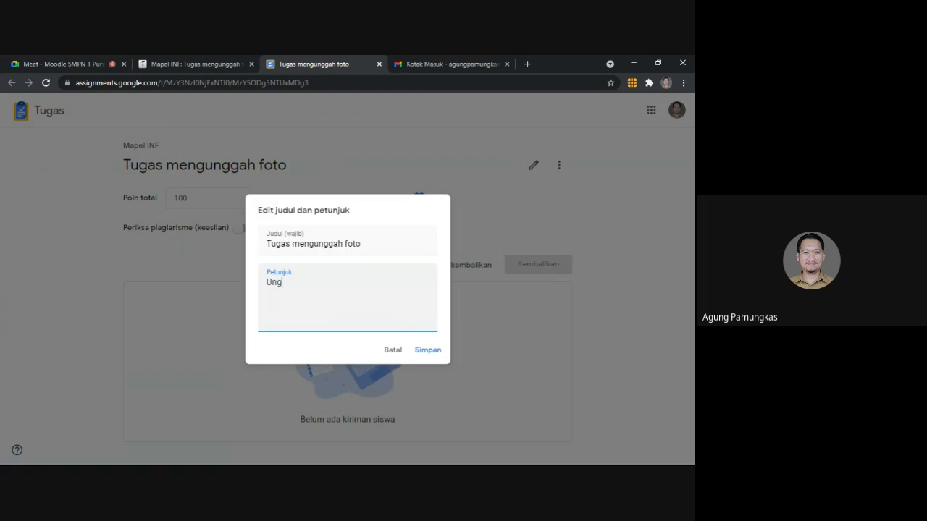
{"action": "type", "text": "to kamu yaaa"}
{"action": "left_click", "coordinate": [425, 351]}
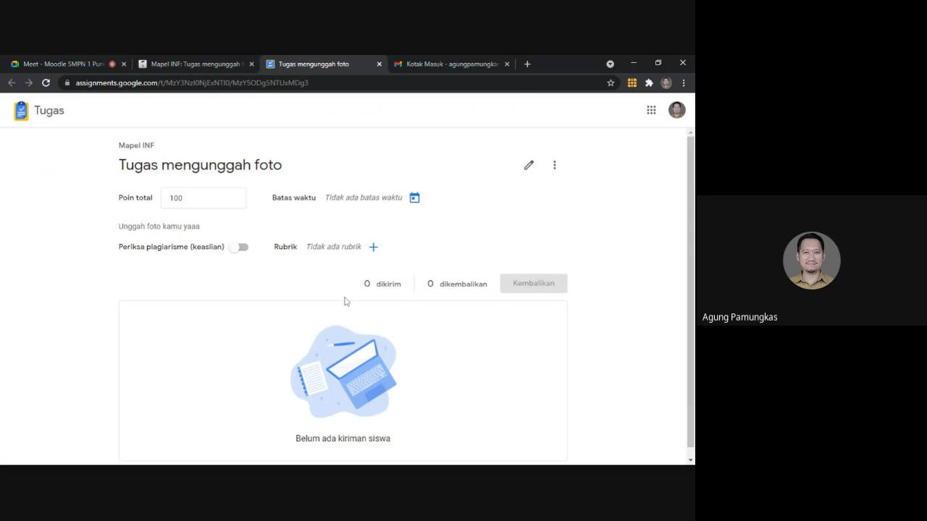
View the assignment's due date and time options, cancel without setting a deadline, and close the standalone assignment page
{"action": "left_click", "coordinate": [414, 199]}
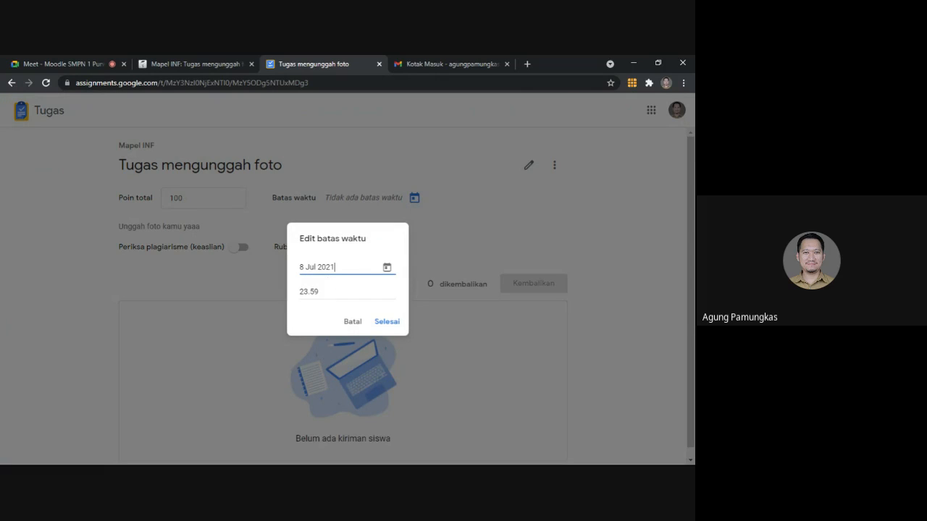
{"action": "left_click", "coordinate": [353, 324]}
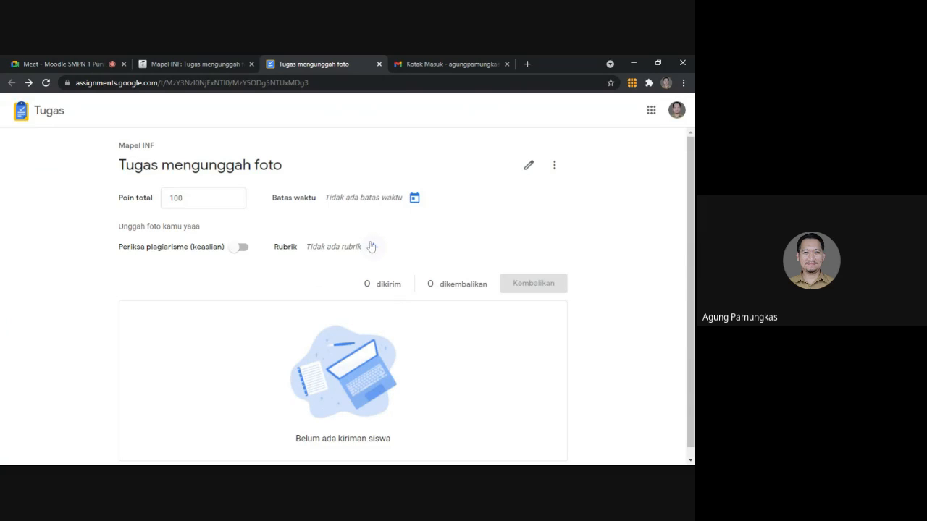
{"action": "left_click", "coordinate": [379, 65]}
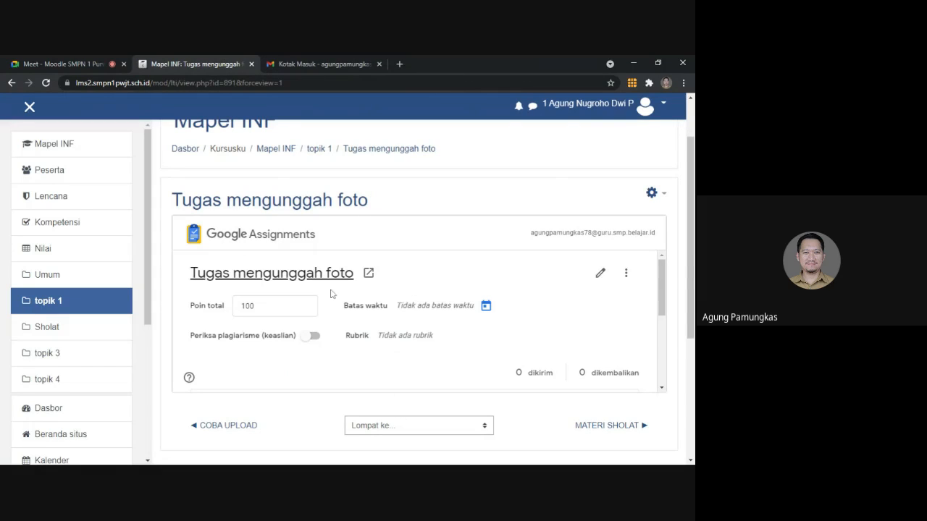
Examine the settings and student submissions area of the assignment embedded in Moodle
{"action": "scroll", "coordinate": [408, 304], "scroll_direction": "down", "scroll_amount": 1}
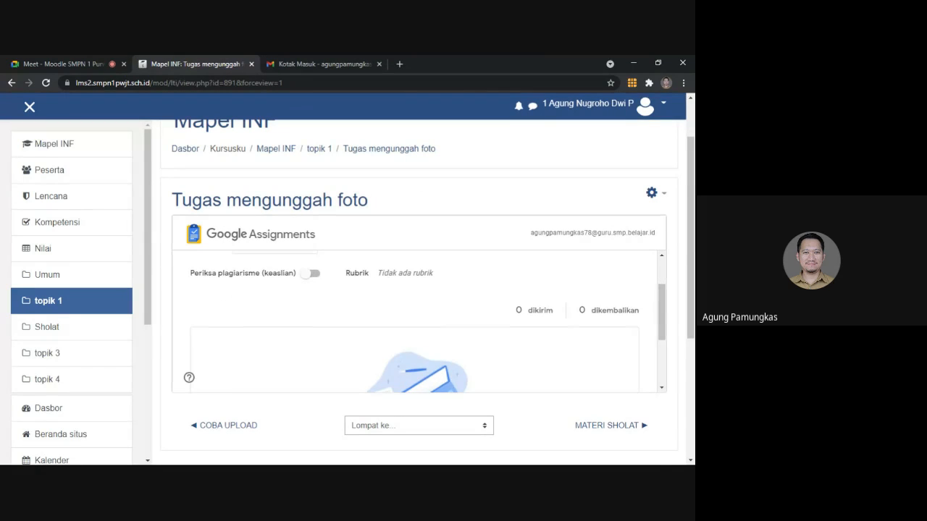
{"action": "scroll", "coordinate": [451, 314], "scroll_direction": "up", "scroll_amount": 1}
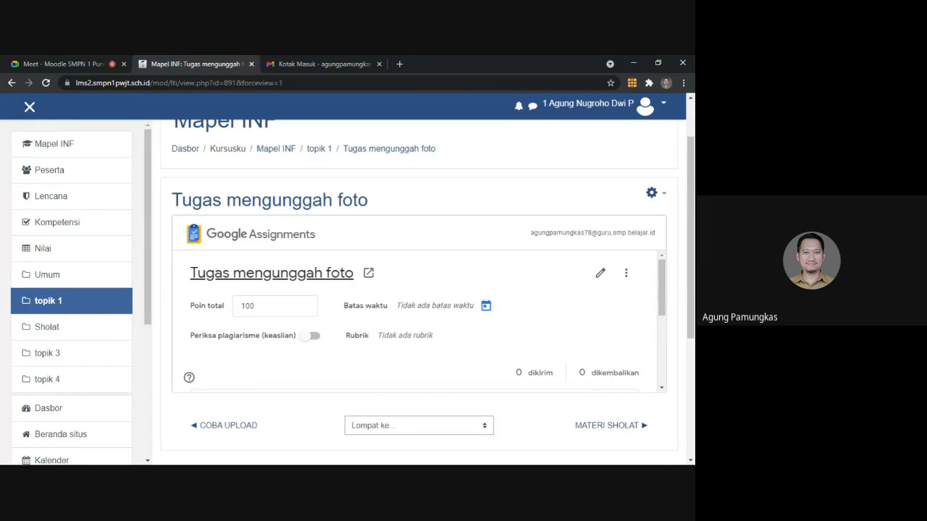
{"action": "scroll", "coordinate": [511, 308], "scroll_direction": "down", "scroll_amount": 5}
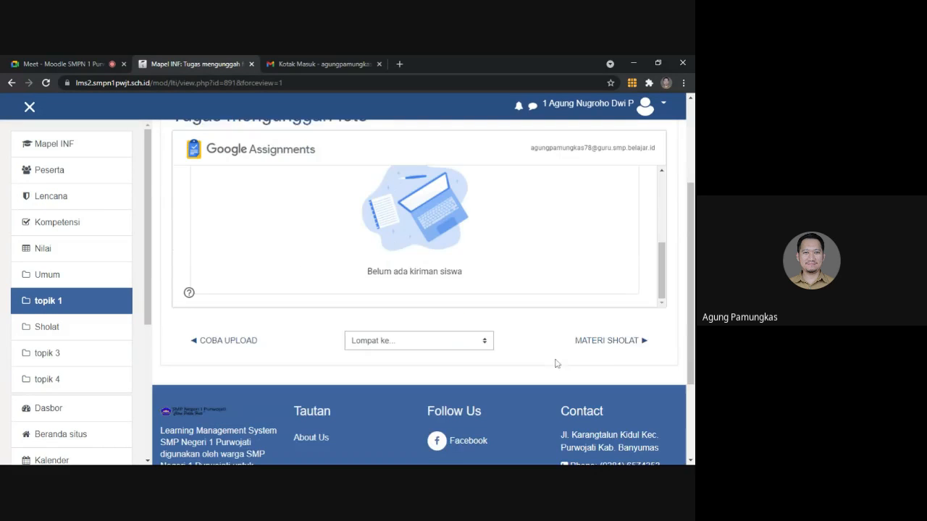
{"action": "scroll", "coordinate": [581, 362], "scroll_direction": "up", "scroll_amount": 2}
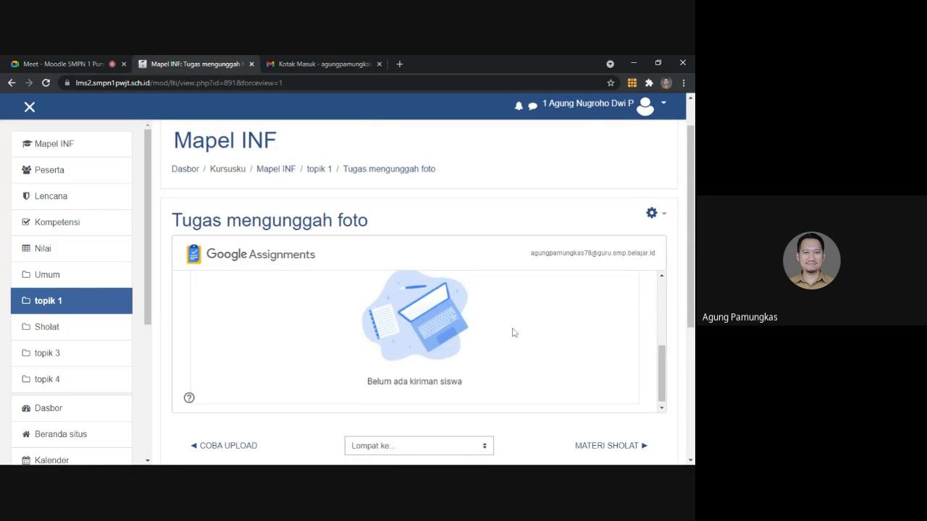
{"action": "scroll", "coordinate": [513, 332], "scroll_direction": "up", "scroll_amount": 1}
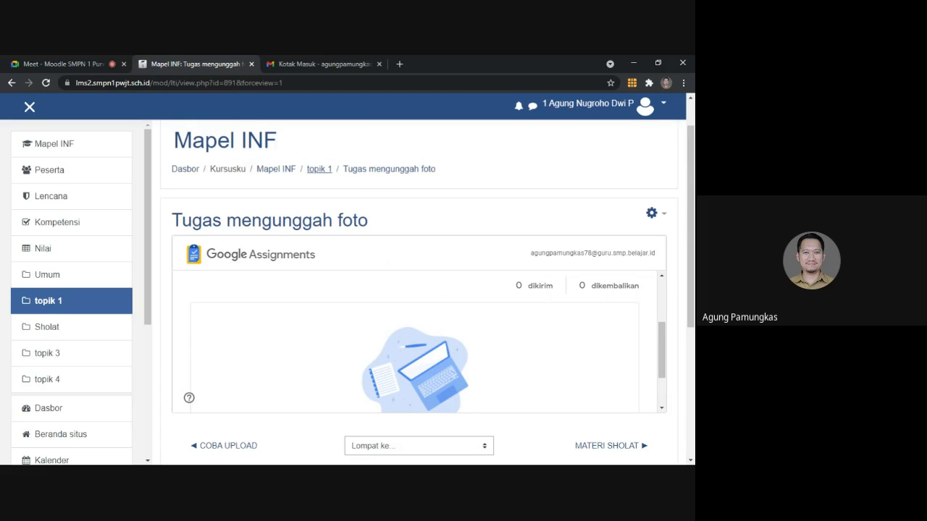
Return to topik 1 in the course and reopen Tugas mengunggah foto to check its updated instructions
{"action": "left_click", "coordinate": [316, 172]}
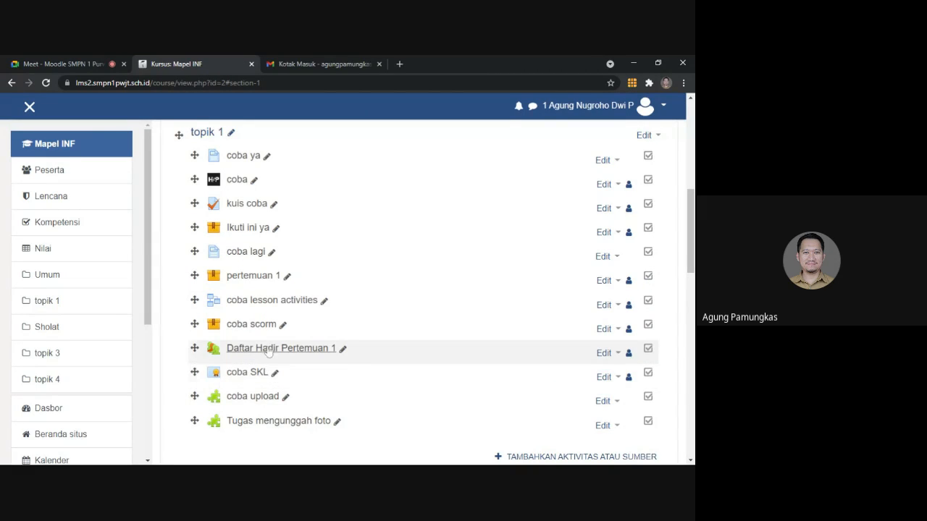
{"action": "scroll", "coordinate": [268, 353], "scroll_direction": "down", "scroll_amount": 3}
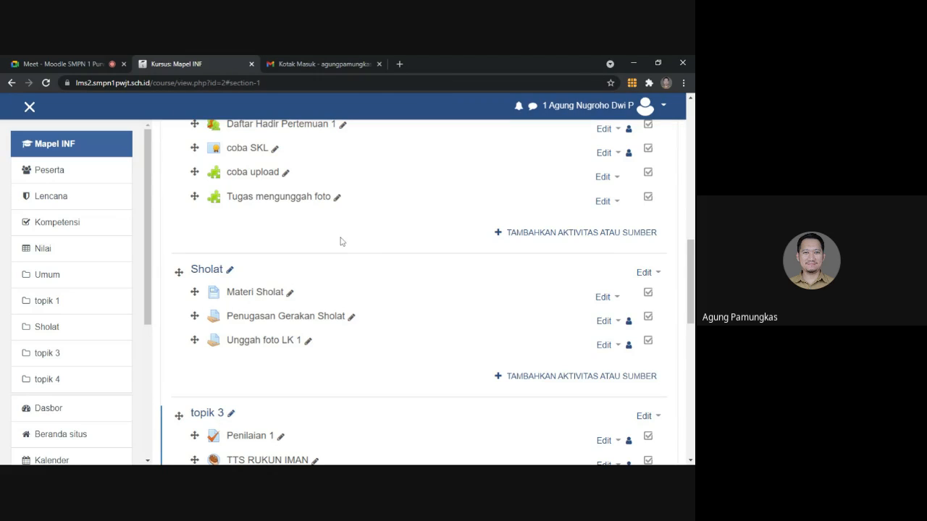
{"action": "left_click", "coordinate": [286, 201]}
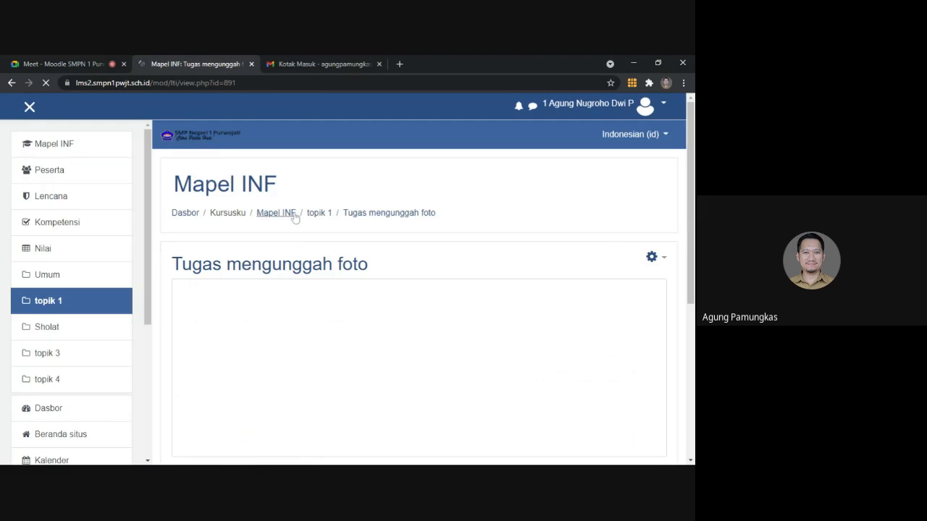
{"action": "scroll", "coordinate": [325, 285], "scroll_direction": "down", "scroll_amount": 1}
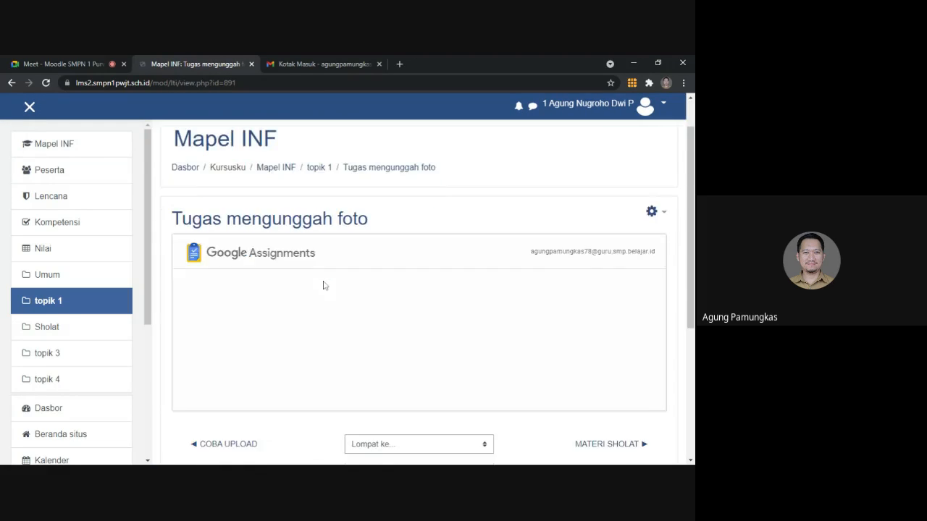
{"action": "scroll", "coordinate": [322, 293], "scroll_direction": "down", "scroll_amount": 1}
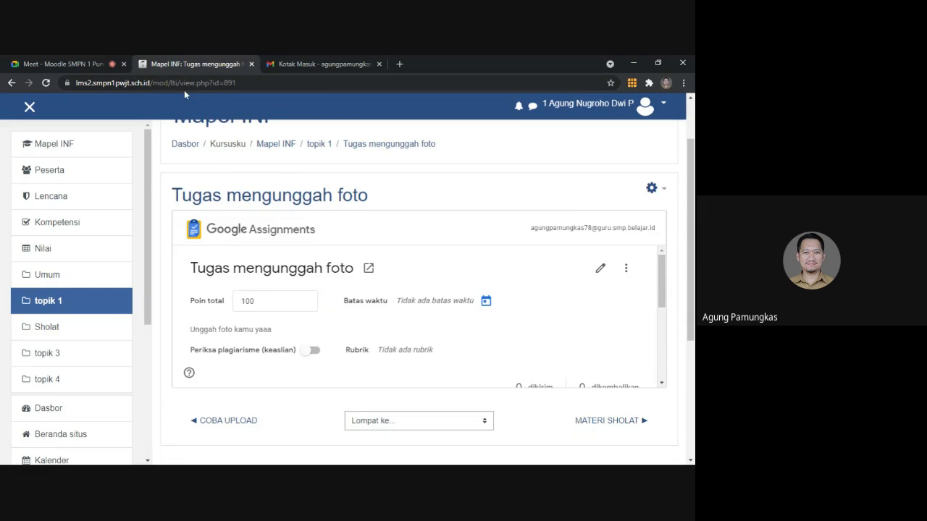
Switch to Gmail and open Google Drive for the same account
{"action": "left_click", "coordinate": [317, 65]}
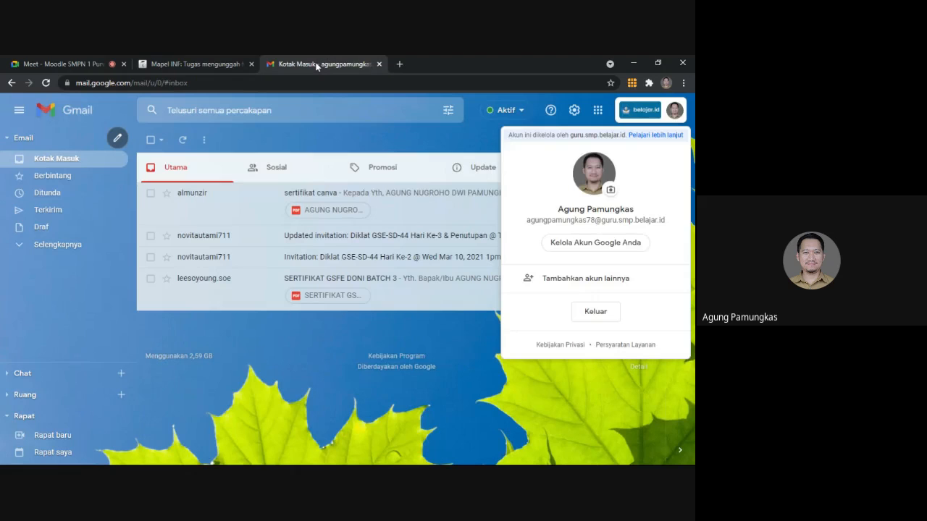
{"action": "left_click", "coordinate": [597, 110]}
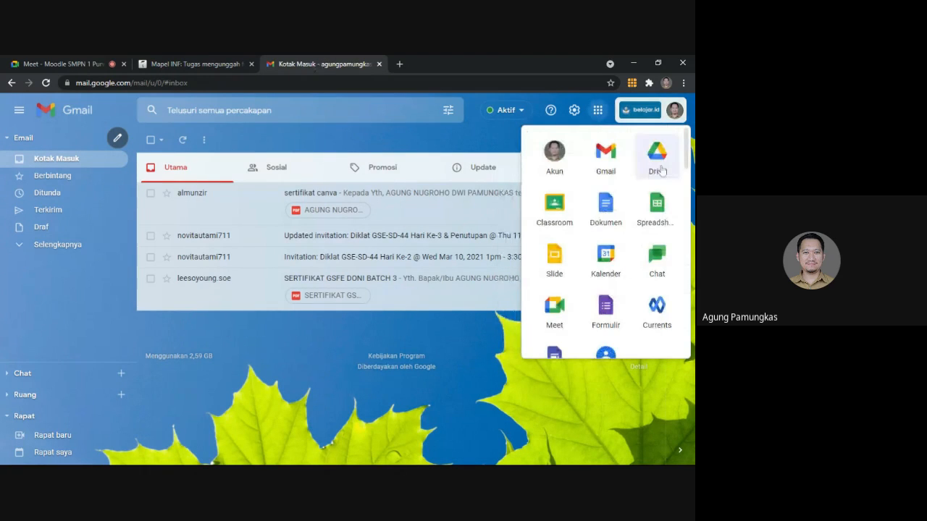
{"action": "left_click", "coordinate": [656, 160]}
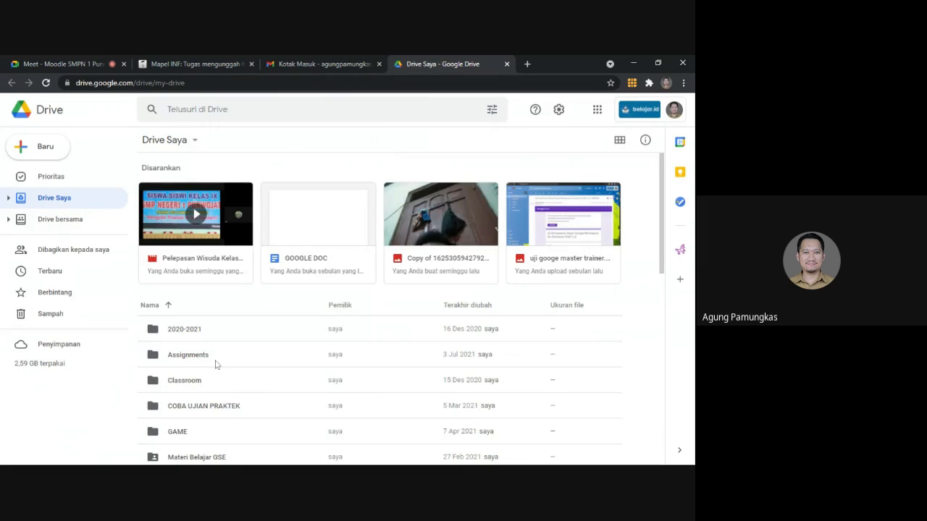
Browse the Drive folders Assignments, Mapel INF and coba upload to view the submitted files, and go back to Mapel INF
{"action": "scroll", "coordinate": [215, 364], "scroll_direction": "down", "scroll_amount": 1}
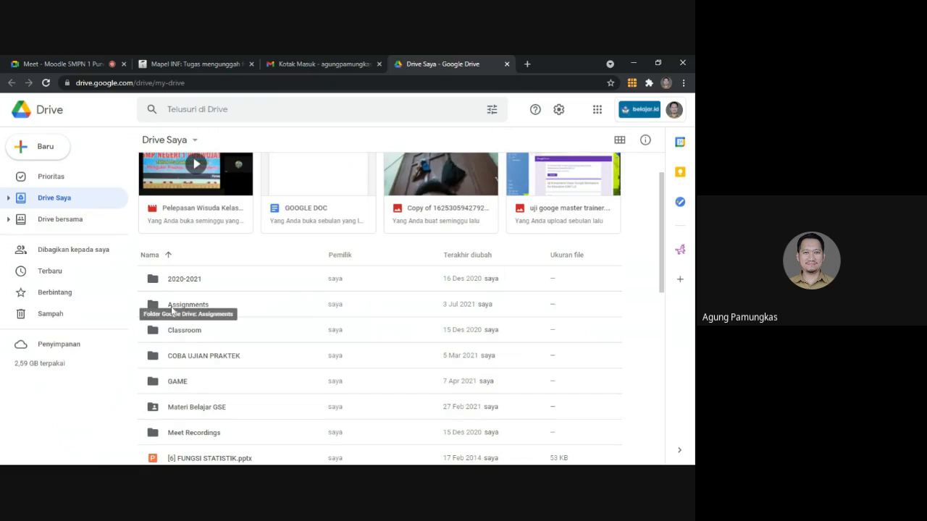
{"action": "double_click", "coordinate": [172, 311]}
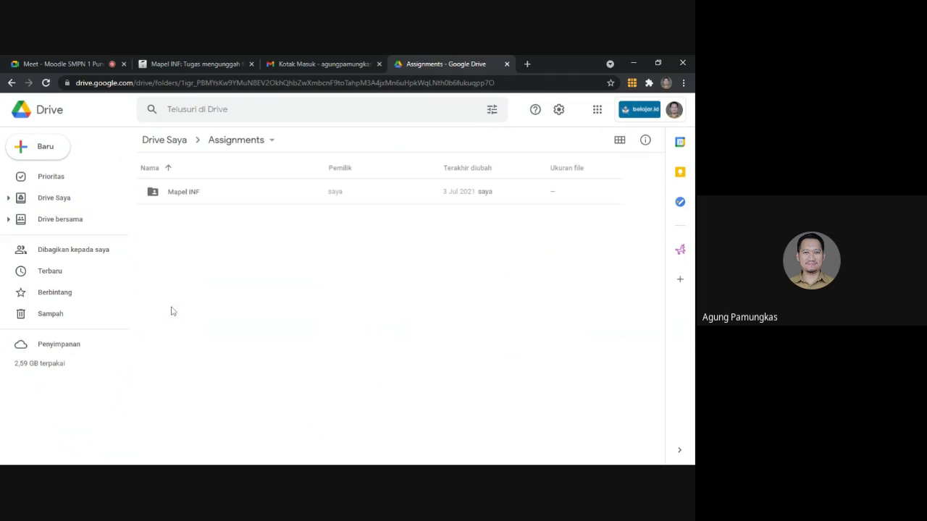
{"action": "double_click", "coordinate": [182, 196]}
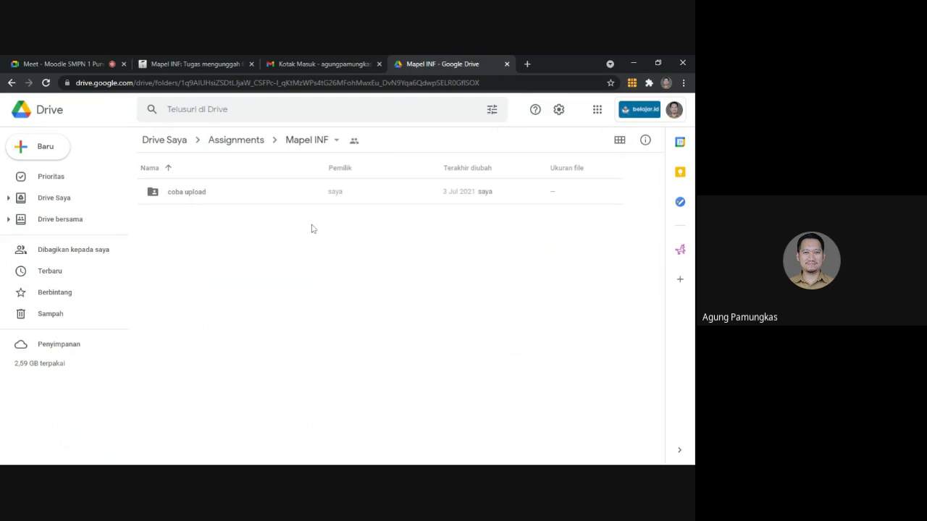
{"action": "double_click", "coordinate": [190, 195]}
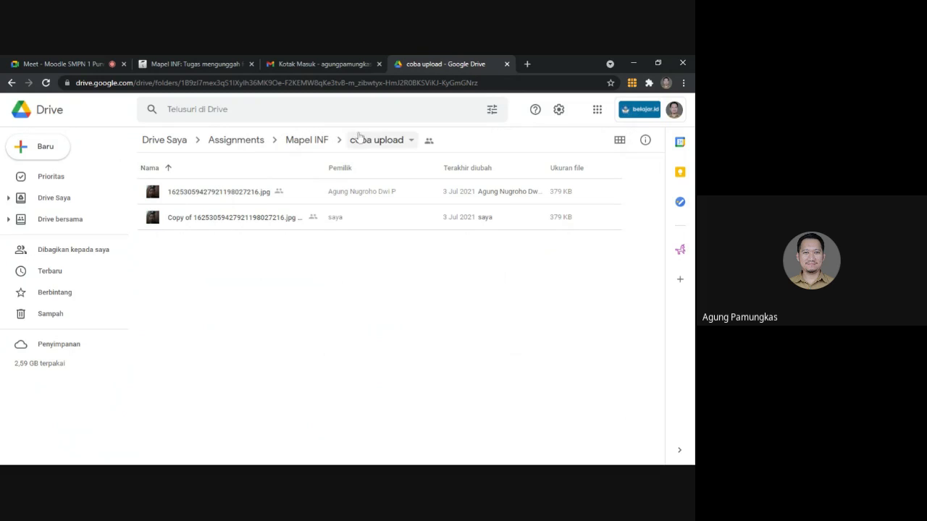
{"action": "left_click", "coordinate": [302, 143]}
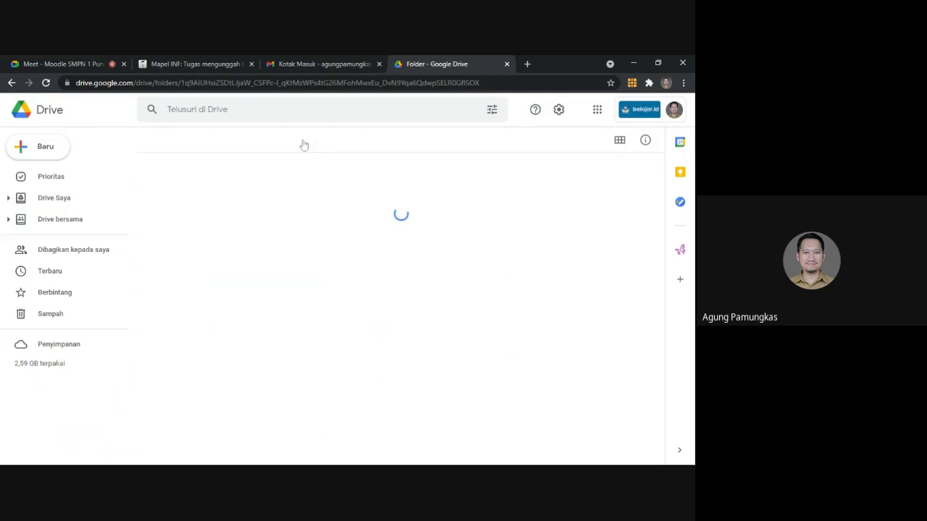
Check the Google Meet presentation page and return to the Tugas mengunggah foto activity in Moodle
{"action": "left_click", "coordinate": [217, 62]}
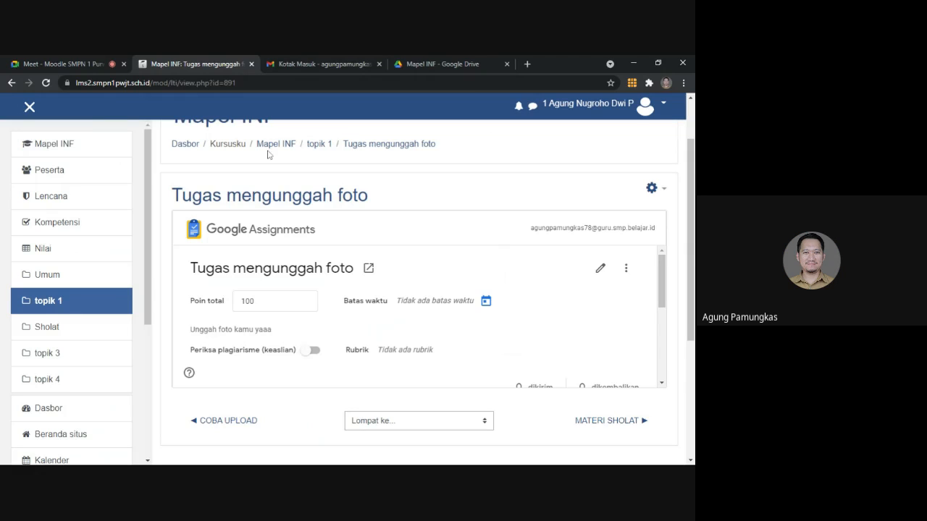
{"action": "left_click", "coordinate": [87, 63]}
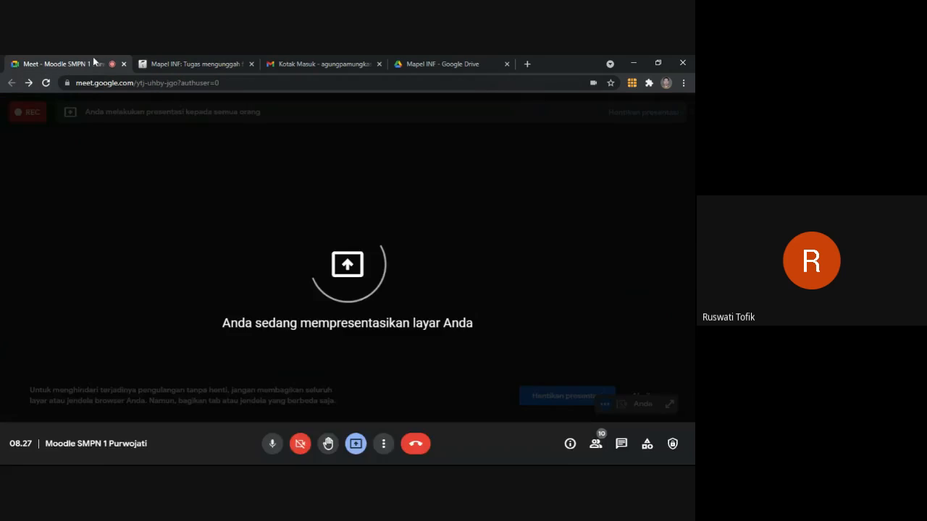
{"action": "left_click", "coordinate": [459, 171]}
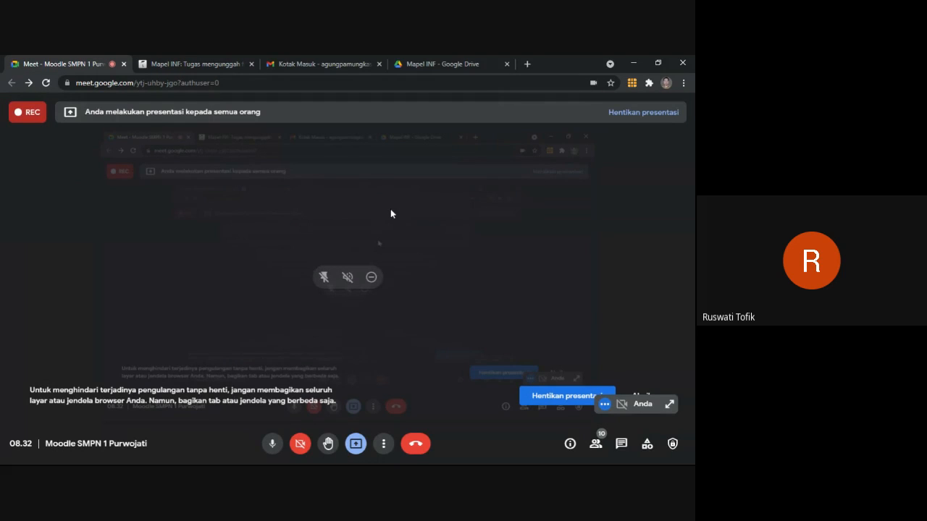
{"action": "left_click", "coordinate": [244, 62]}
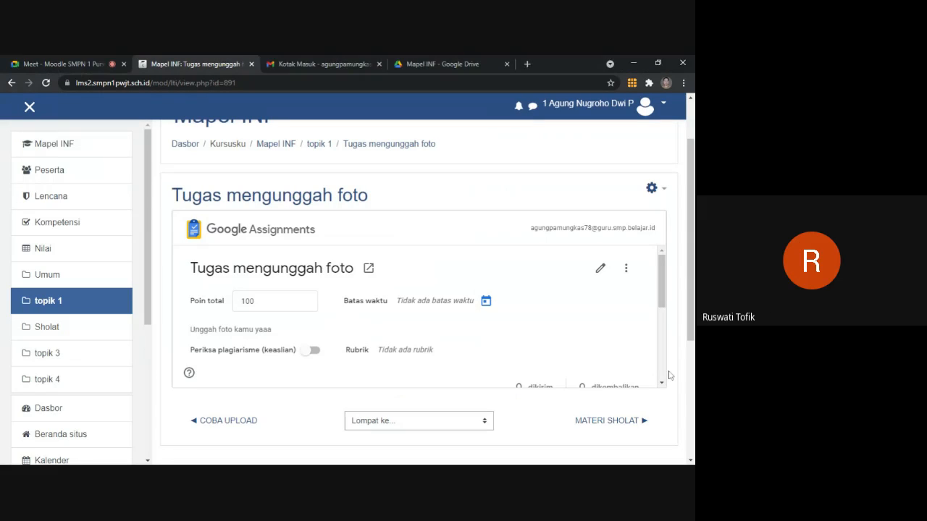
Go back to the Mapel INF course page and open the 8 INFORMATIKA course
{"action": "left_click", "coordinate": [94, 312]}
{"action": "scroll", "coordinate": [434, 318], "scroll_direction": "down", "scroll_amount": 3}
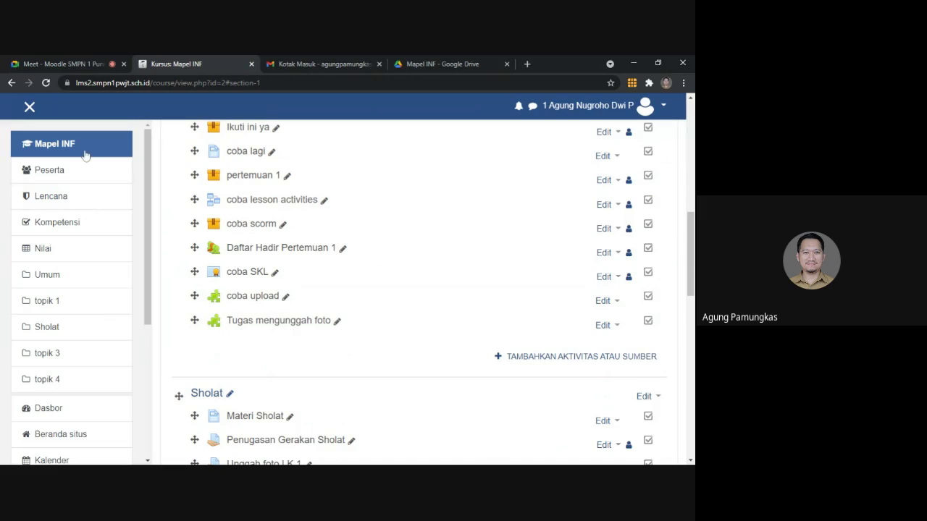
{"action": "scroll", "coordinate": [75, 312], "scroll_direction": "down", "scroll_amount": 4}
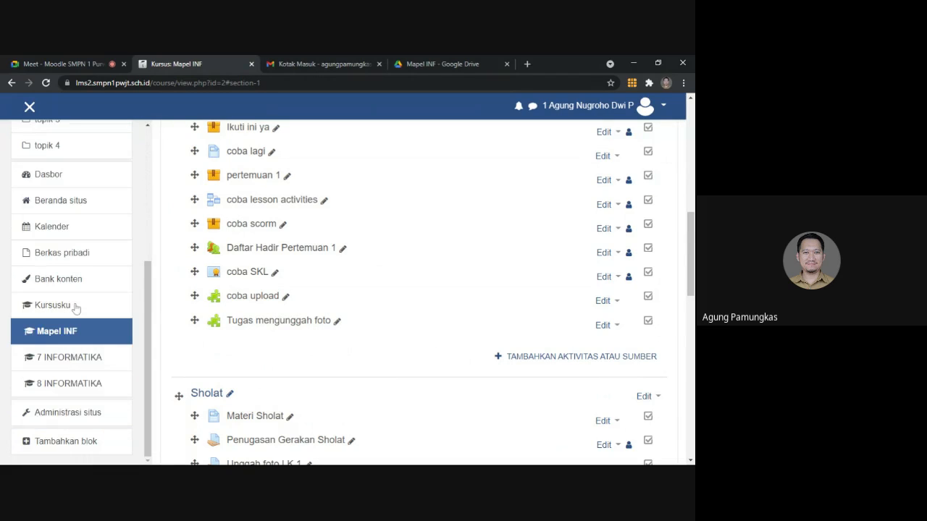
{"action": "left_click", "coordinate": [67, 386]}
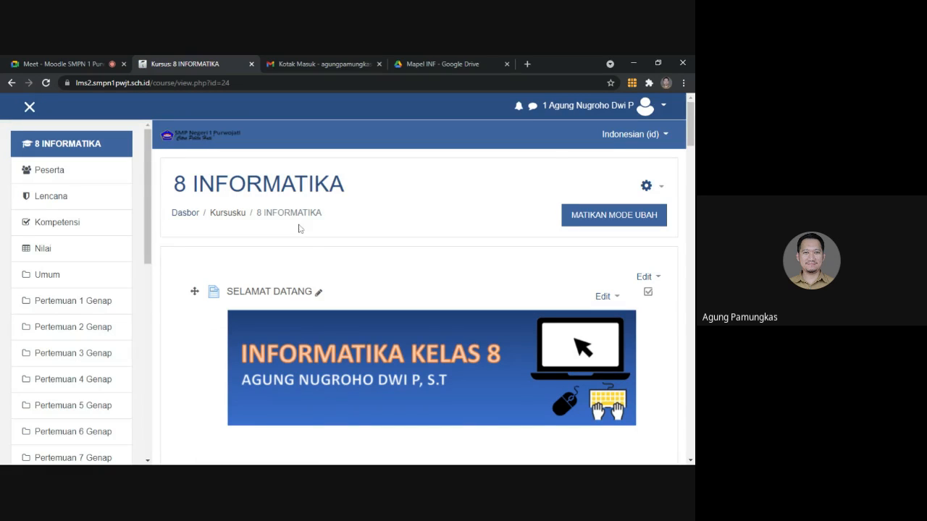
Look through the 8 INFORMATIKA course's Pertemuan topics and their materials, assignments and assessments
{"action": "scroll", "coordinate": [298, 225], "scroll_direction": "down", "scroll_amount": 2}
{"action": "scroll", "coordinate": [267, 265], "scroll_direction": "down", "scroll_amount": 1}
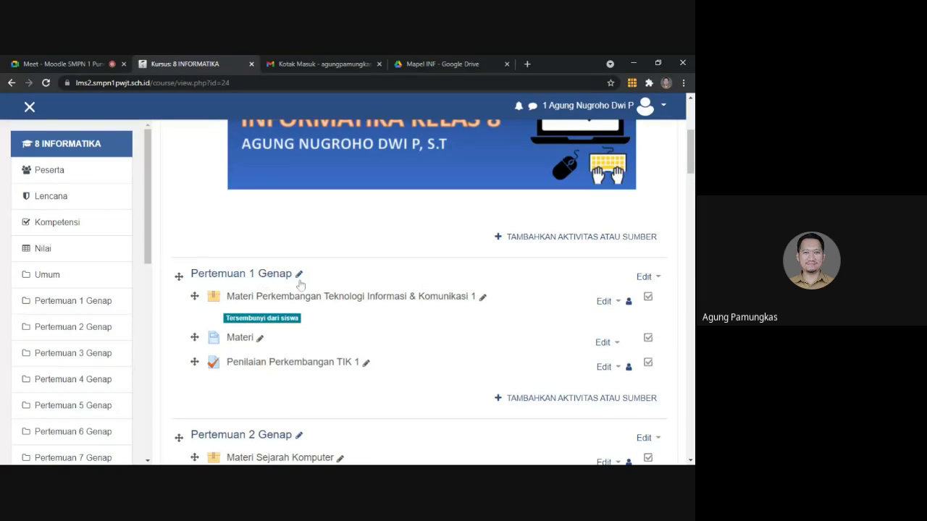
{"action": "scroll", "coordinate": [424, 325], "scroll_direction": "down", "scroll_amount": 15}
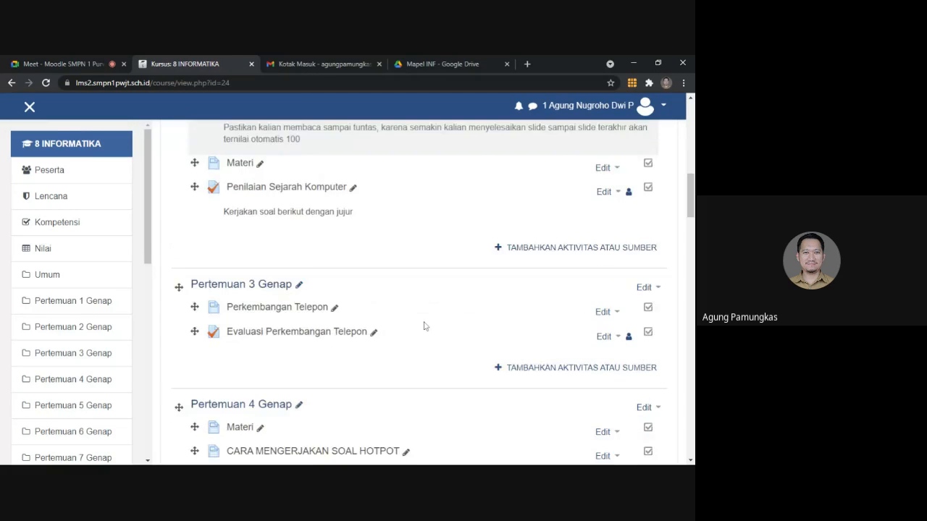
{"action": "scroll", "coordinate": [424, 325], "scroll_direction": "down", "scroll_amount": 20}
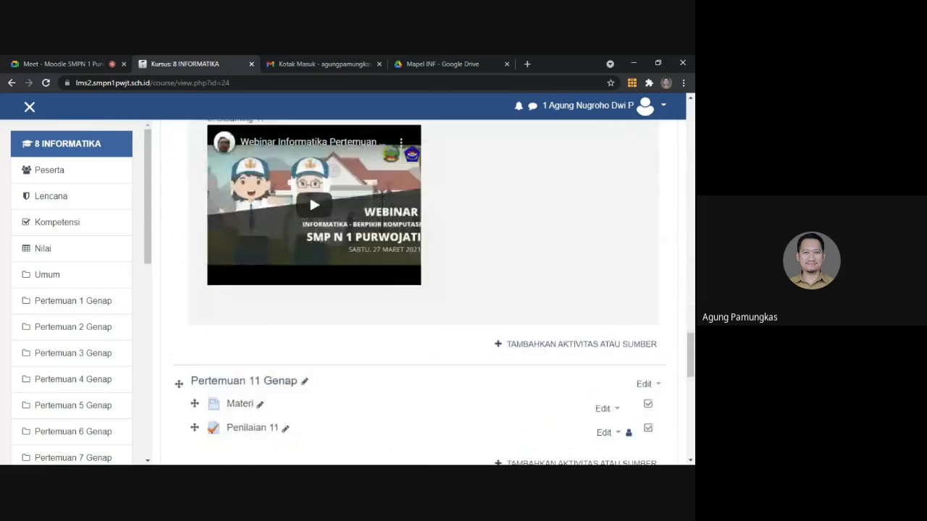
{"action": "scroll", "coordinate": [419, 293], "scroll_direction": "up", "scroll_amount": 20}
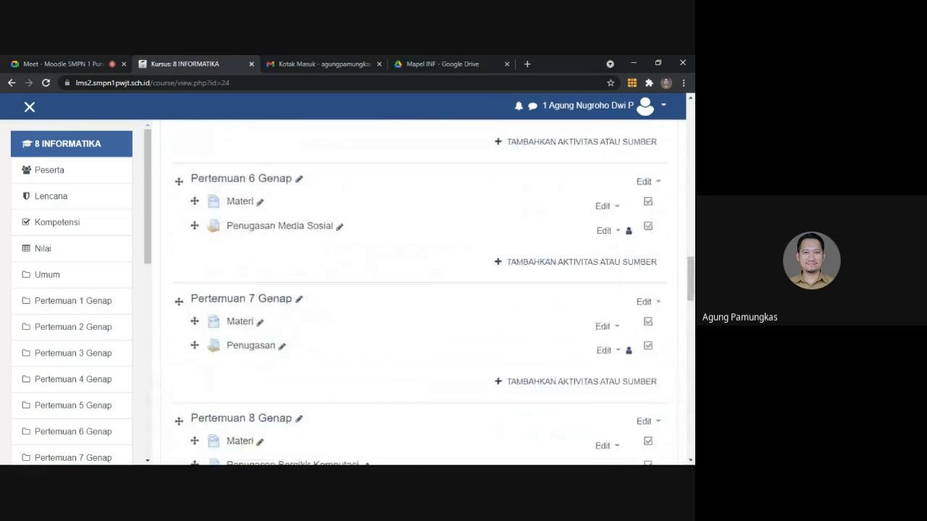
{"action": "scroll", "coordinate": [488, 274], "scroll_direction": "up", "scroll_amount": 6}
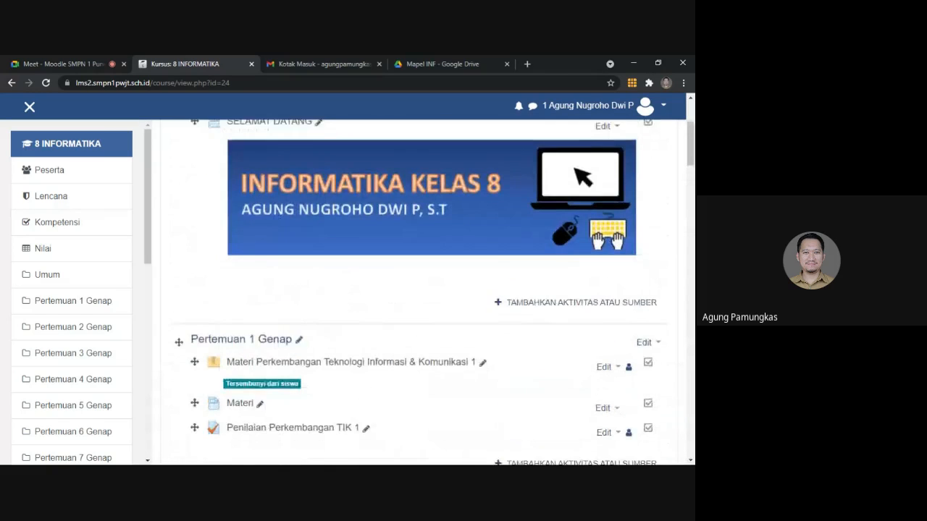
Hide the Pertemuan 1 Genap topic from students and make it visible again
{"action": "scroll", "coordinate": [487, 274], "scroll_direction": "down", "scroll_amount": 2}
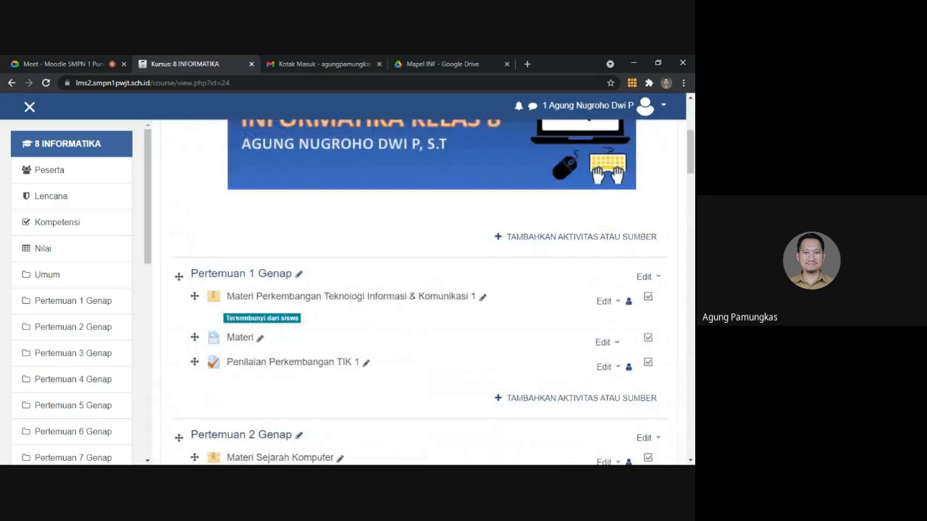
{"action": "left_click", "coordinate": [644, 275]}
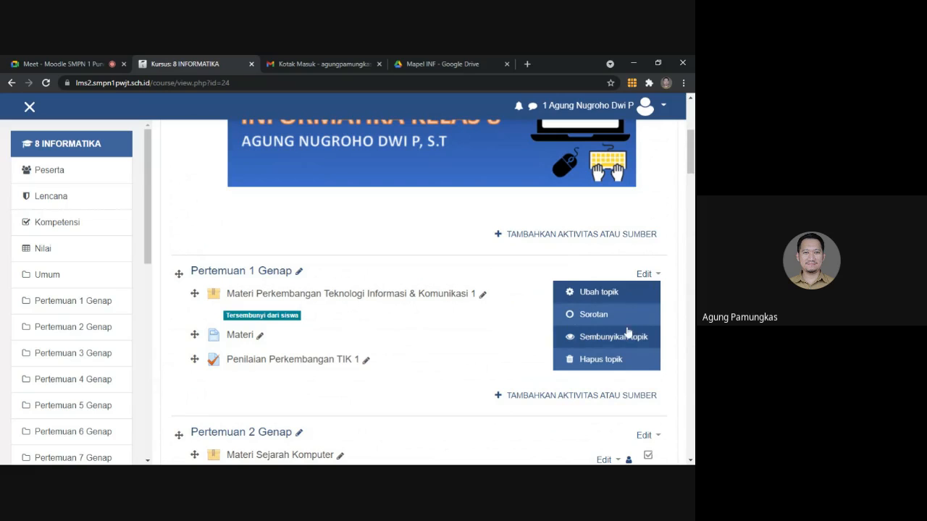
{"action": "left_click", "coordinate": [624, 338]}
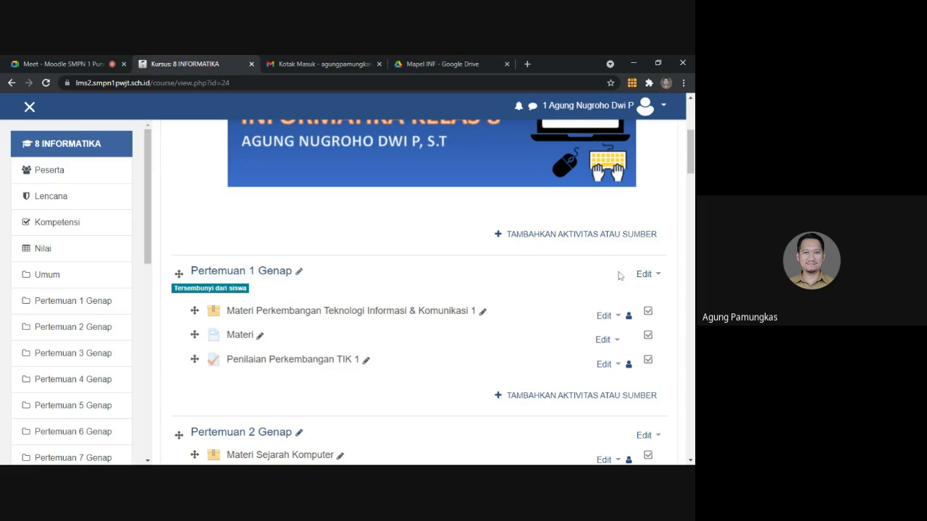
{"action": "left_click", "coordinate": [644, 274]}
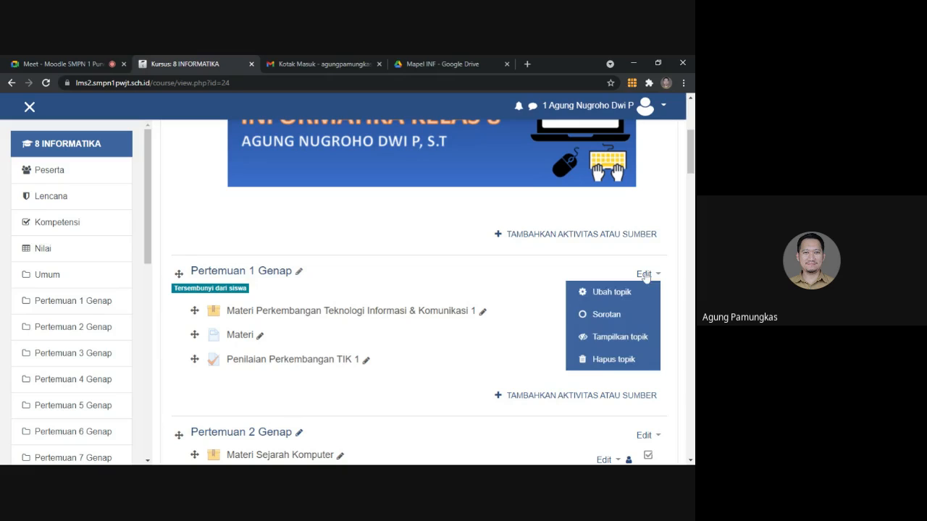
{"action": "left_click", "coordinate": [617, 335]}
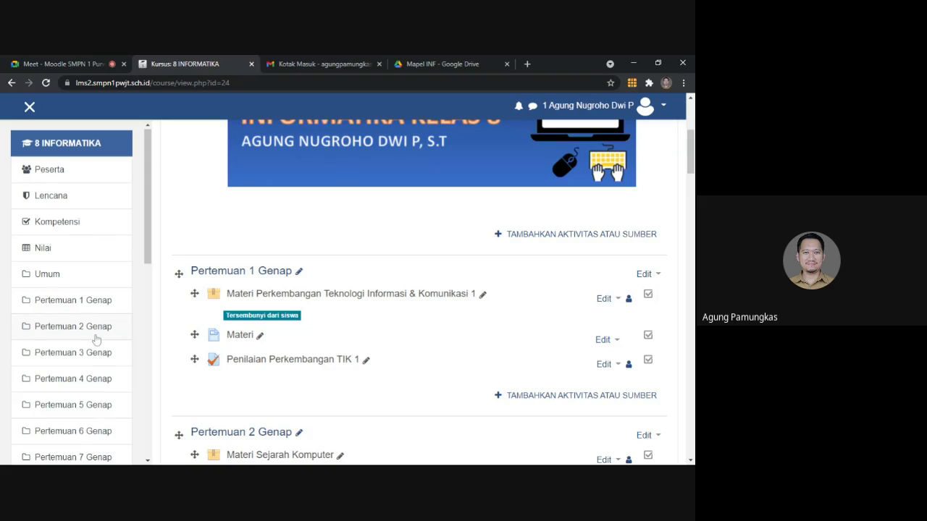
Open the Mapel INF course and look through the activities under topik 1 and Sholat
{"action": "scroll", "coordinate": [104, 320], "scroll_direction": "down", "scroll_amount": 7}
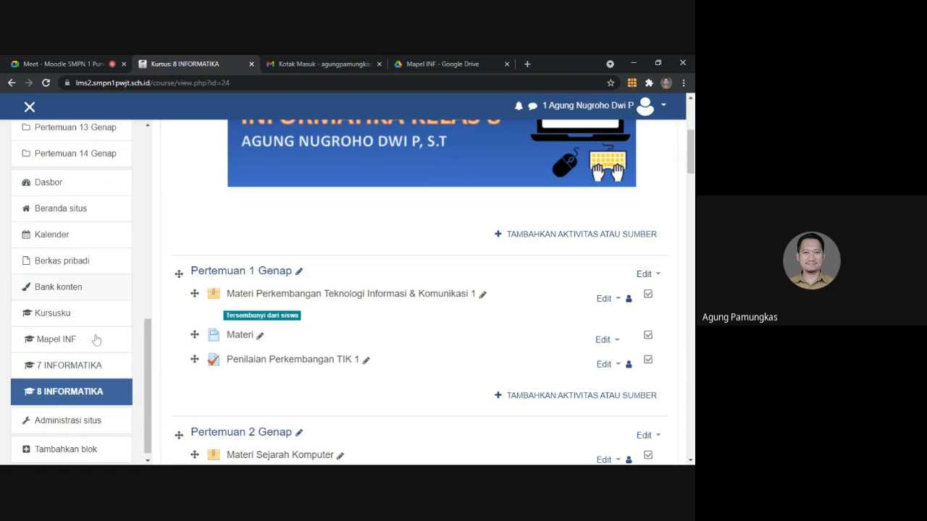
{"action": "left_click", "coordinate": [71, 340]}
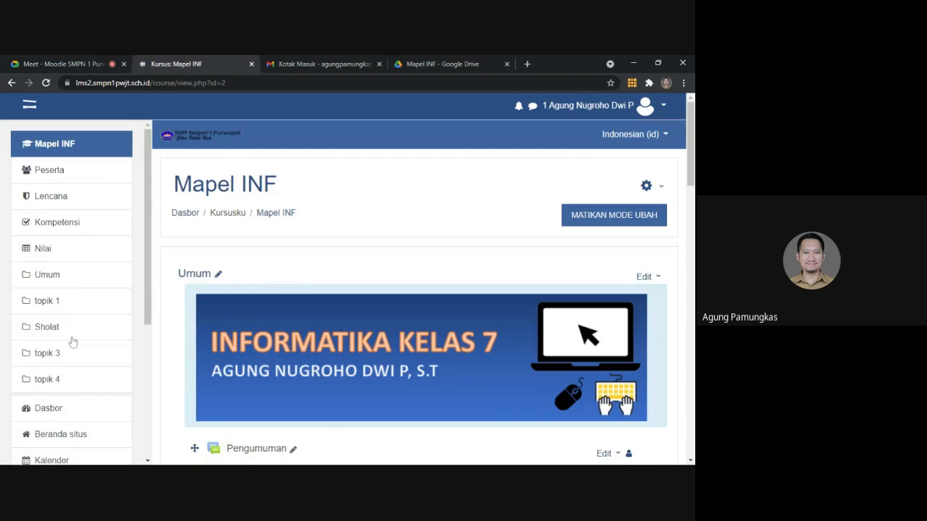
{"action": "scroll", "coordinate": [375, 285], "scroll_direction": "down", "scroll_amount": 3}
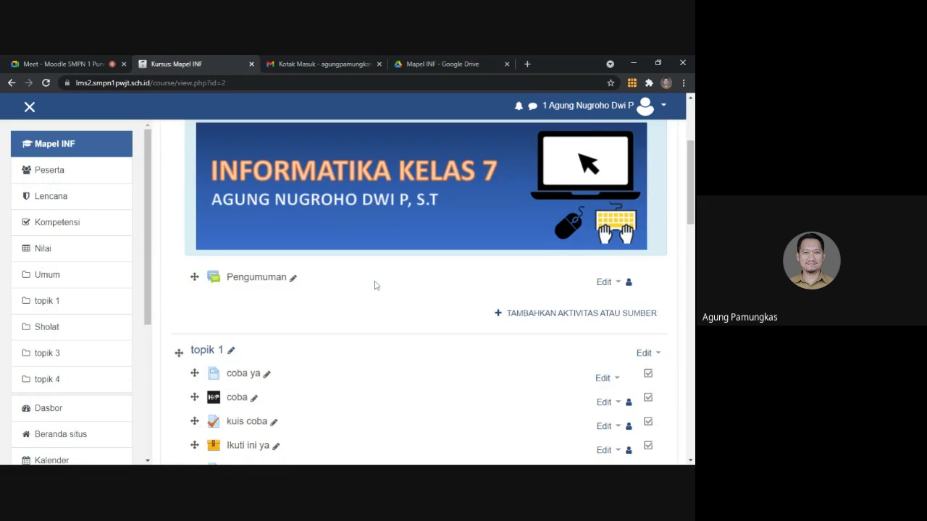
{"action": "scroll", "coordinate": [375, 285], "scroll_direction": "down", "scroll_amount": 2}
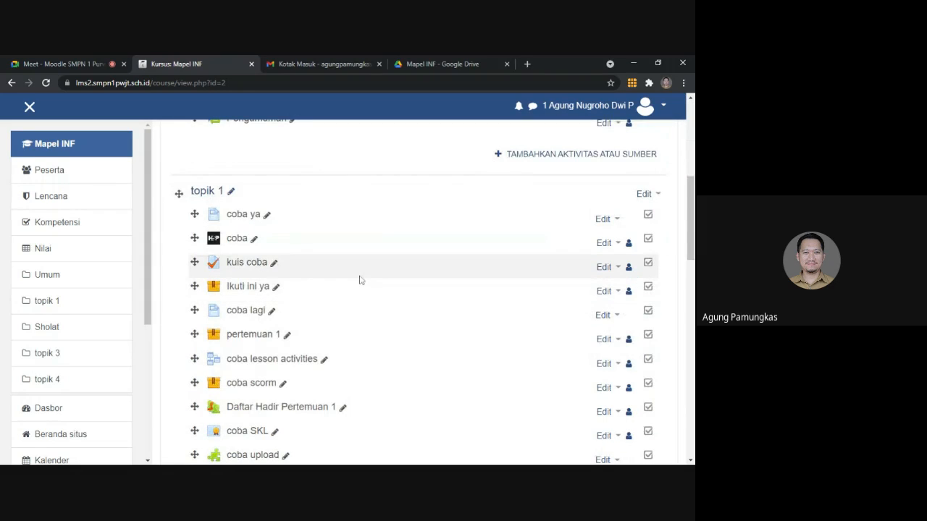
{"action": "scroll", "coordinate": [406, 348], "scroll_direction": "down", "scroll_amount": 2}
{"action": "scroll", "coordinate": [405, 347], "scroll_direction": "down", "scroll_amount": 1}
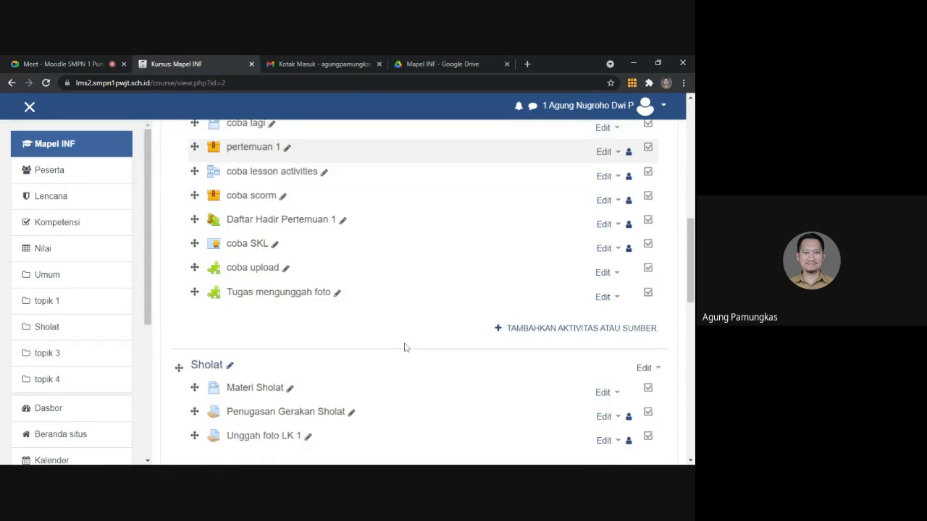
{"action": "scroll", "coordinate": [372, 314], "scroll_direction": "up", "scroll_amount": 1}
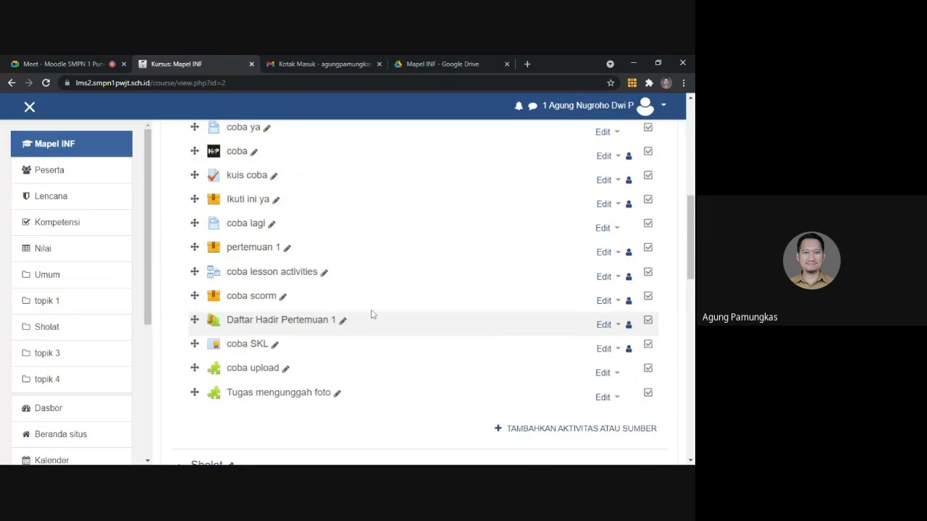
{"action": "scroll", "coordinate": [373, 314], "scroll_direction": "down", "scroll_amount": 1}
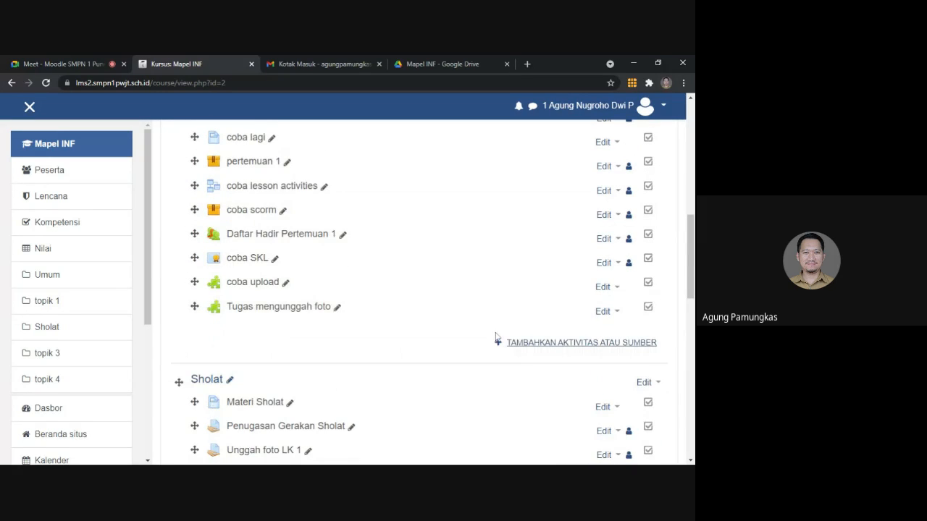
Start adding a Kuis activity to topik 1 in Mapel INF
{"action": "left_click", "coordinate": [500, 341]}
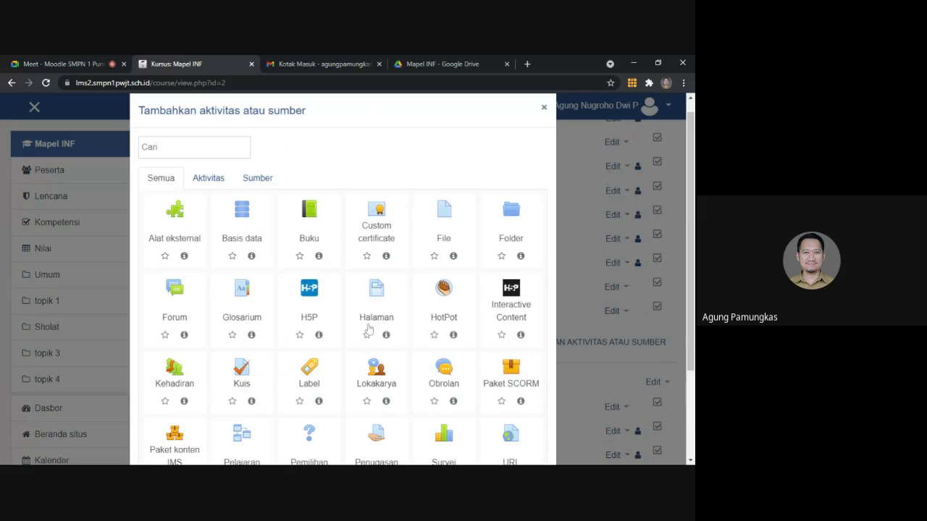
{"action": "scroll", "coordinate": [369, 330], "scroll_direction": "down", "scroll_amount": 2}
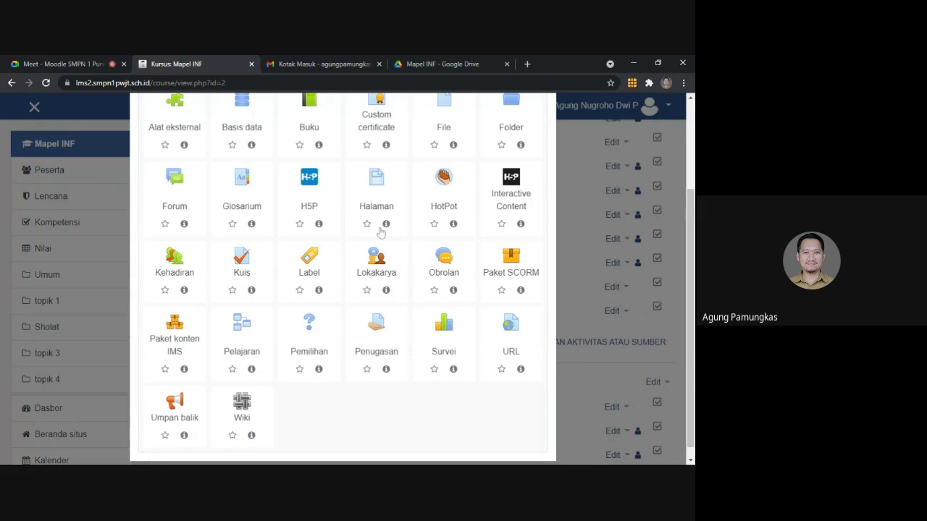
{"action": "left_click", "coordinate": [246, 265]}
{"action": "scroll", "coordinate": [228, 209], "scroll_direction": "down", "scroll_amount": 6}
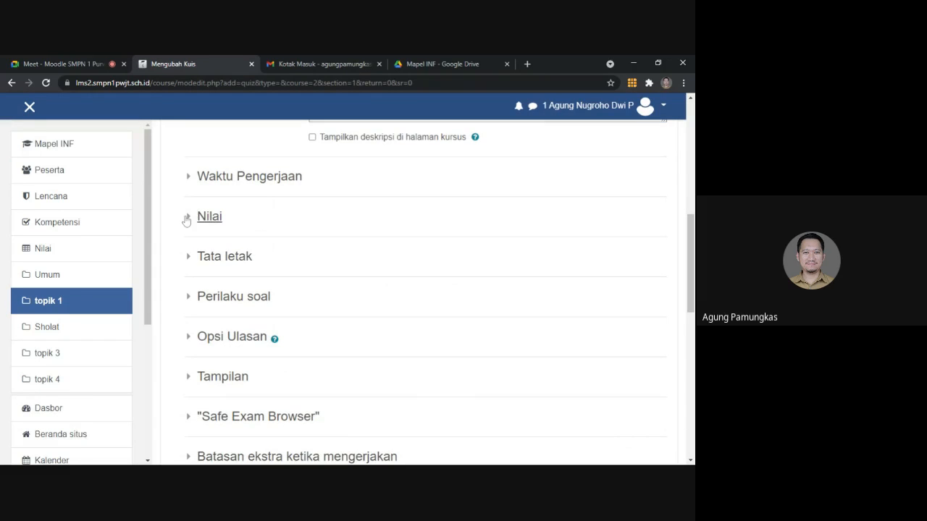
In the quiz's Nilai settings, try 1 allowed attempt, restore Tidak terbatas, and set the grading method to Nilai Rata-rata
{"action": "left_click", "coordinate": [187, 219]}
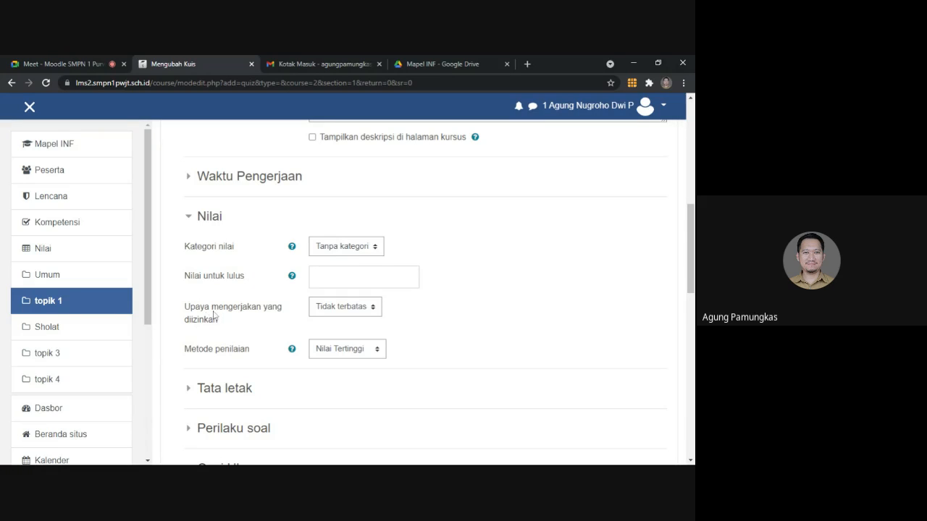
{"action": "left_click", "coordinate": [323, 313]}
{"action": "left_click", "coordinate": [327, 334]}
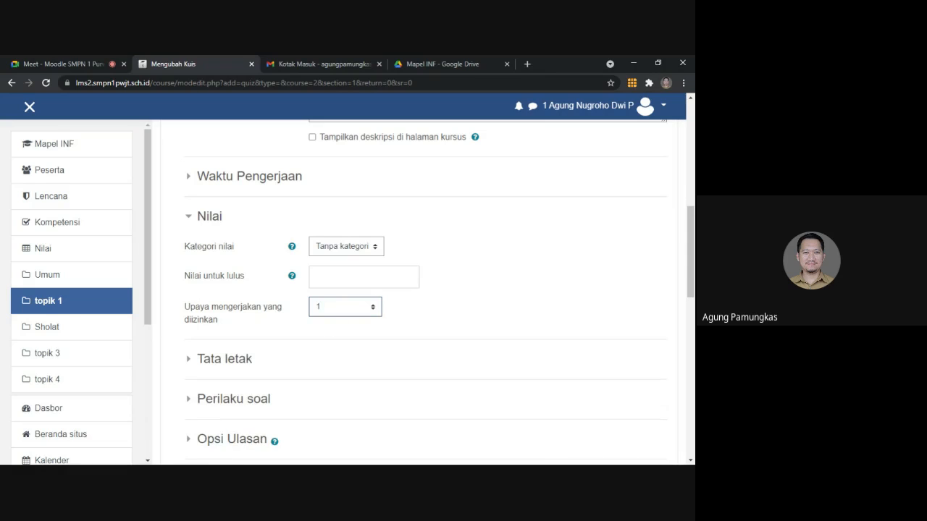
{"action": "left_click", "coordinate": [331, 316]}
{"action": "left_click", "coordinate": [330, 324]}
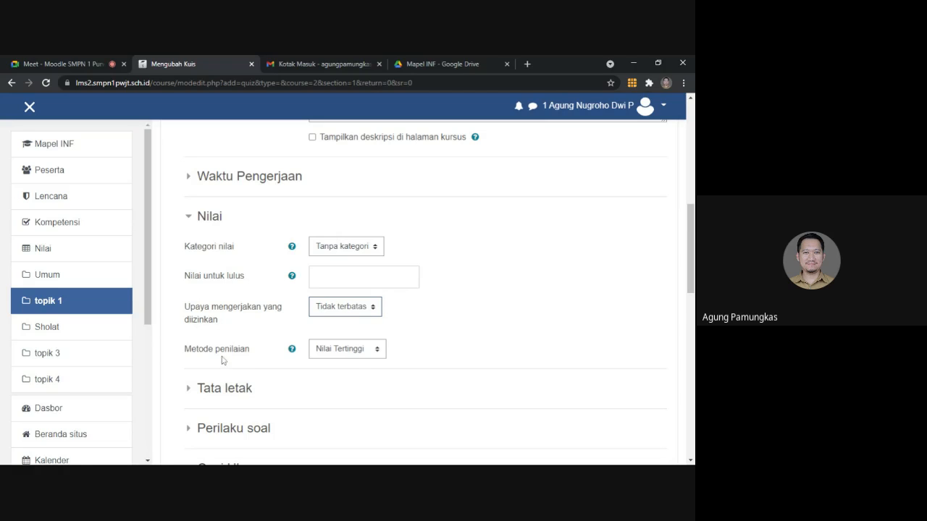
{"action": "left_click", "coordinate": [332, 355]}
{"action": "left_click", "coordinate": [332, 377]}
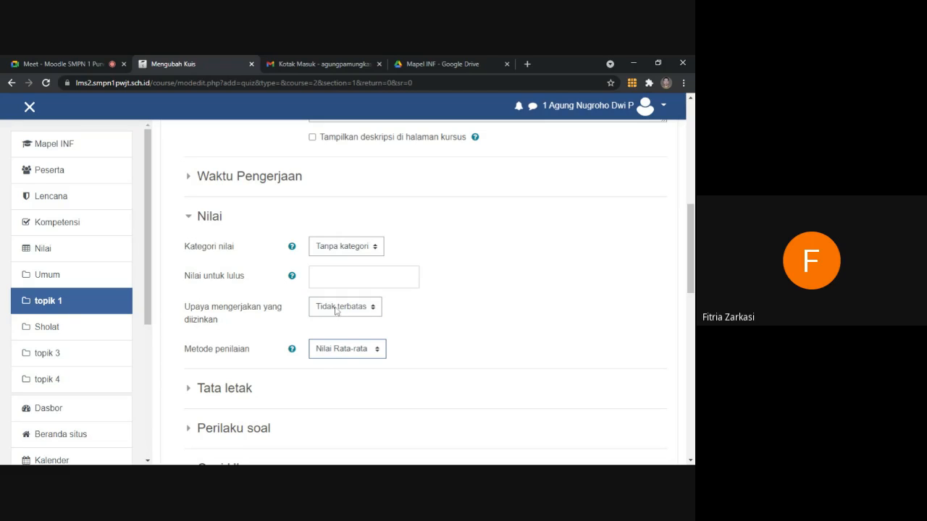
In Opsi Ulasan, clear every review option under Segera setelah mengerjakan except Tanda
{"action": "scroll", "coordinate": [232, 247], "scroll_direction": "down", "scroll_amount": 5}
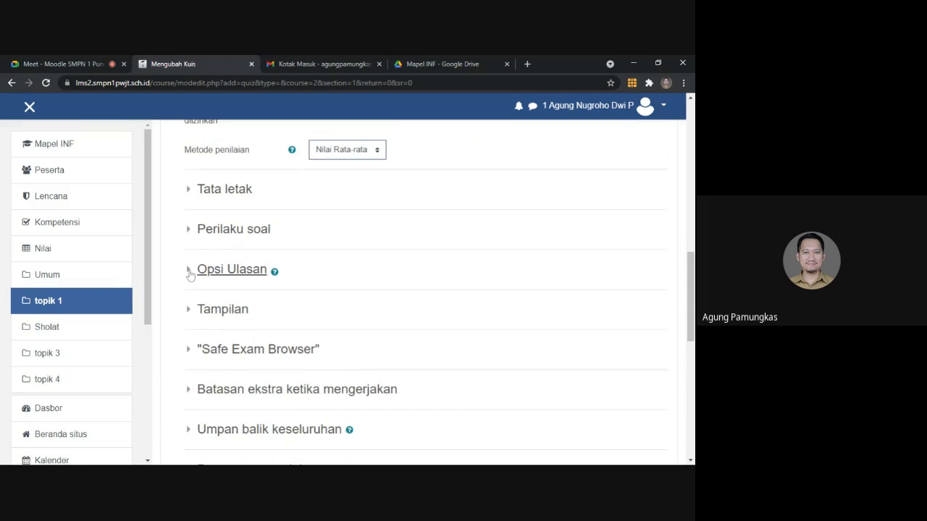
{"action": "left_click", "coordinate": [189, 272]}
{"action": "scroll", "coordinate": [374, 227], "scroll_direction": "down", "scroll_amount": 3}
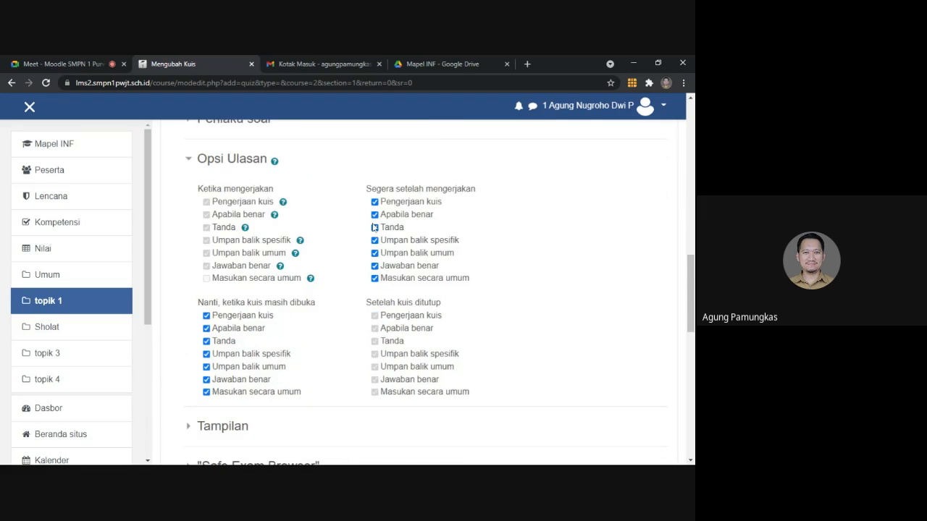
{"action": "left_click", "coordinate": [375, 215]}
{"action": "left_click", "coordinate": [374, 240]}
{"action": "left_click", "coordinate": [374, 252]}
{"action": "left_click", "coordinate": [374, 265]}
{"action": "left_click", "coordinate": [374, 278]}
{"action": "left_click", "coordinate": [375, 202]}
Clear every review option under Nanti, ketika kuis masih dibuka except Tanda
{"action": "left_click", "coordinate": [206, 328]}
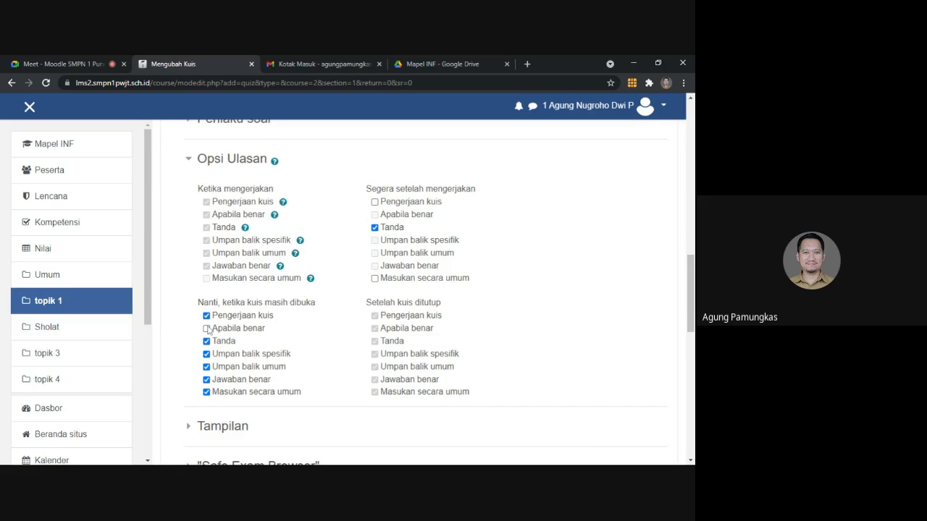
{"action": "left_click", "coordinate": [207, 366]}
{"action": "left_click", "coordinate": [206, 354]}
{"action": "left_click", "coordinate": [206, 379]}
{"action": "left_click", "coordinate": [206, 392]}
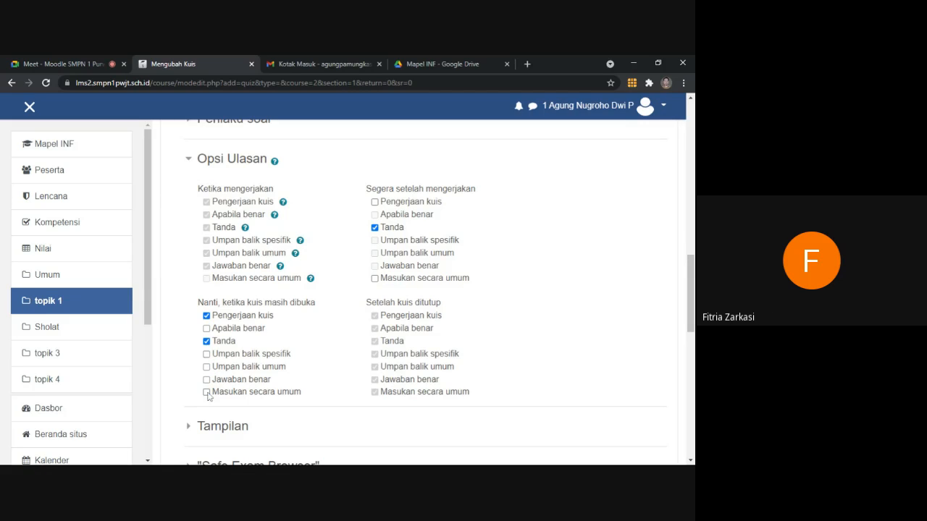
{"action": "left_click", "coordinate": [206, 316]}
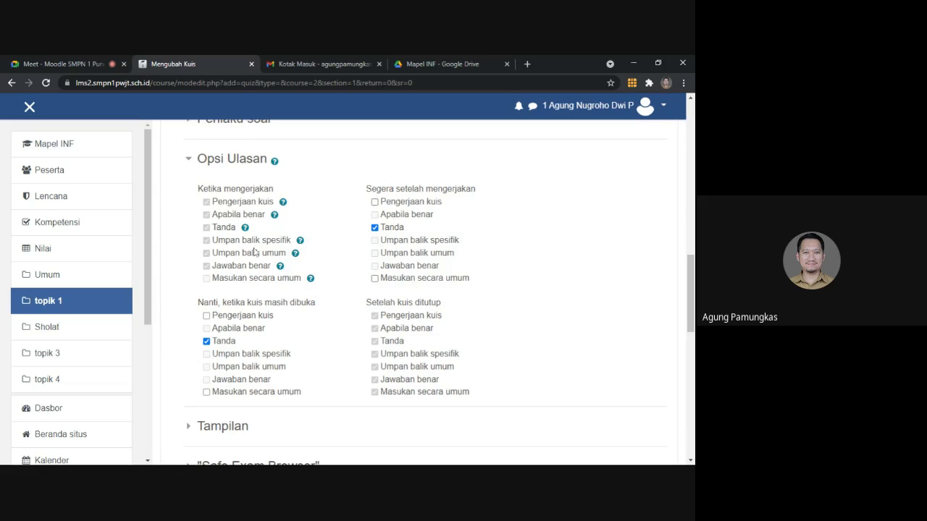
Toggle the Tanda option under Segera setelah mengerjakan and under Nanti, ketika kuis masih dibuka
{"action": "left_click", "coordinate": [374, 227]}
{"action": "left_click", "coordinate": [206, 341]}
{"action": "left_click", "coordinate": [207, 341]}
{"action": "left_click", "coordinate": [206, 342]}
{"action": "left_click", "coordinate": [207, 341]}
Cancel the new quiz without saving and return to the topik 1 activity list
{"action": "scroll", "coordinate": [300, 352], "scroll_direction": "down", "scroll_amount": 5}
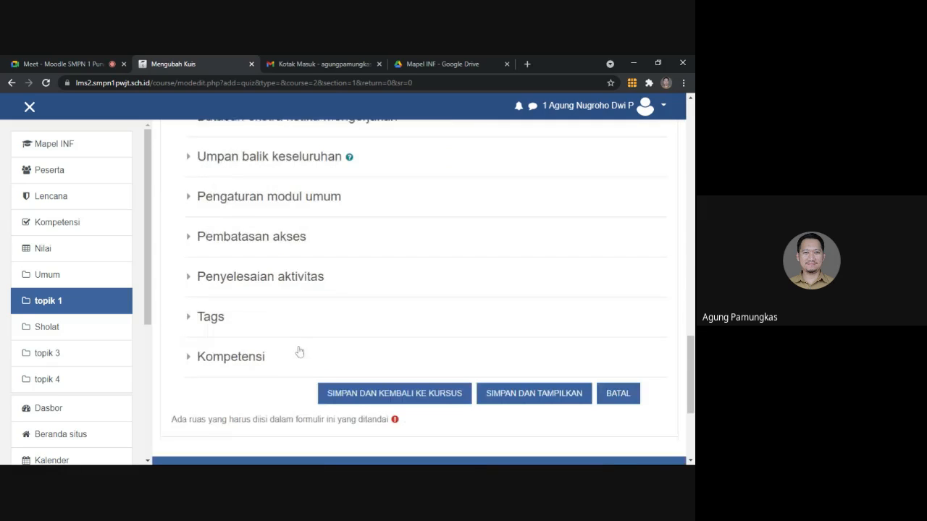
{"action": "left_click", "coordinate": [616, 378]}
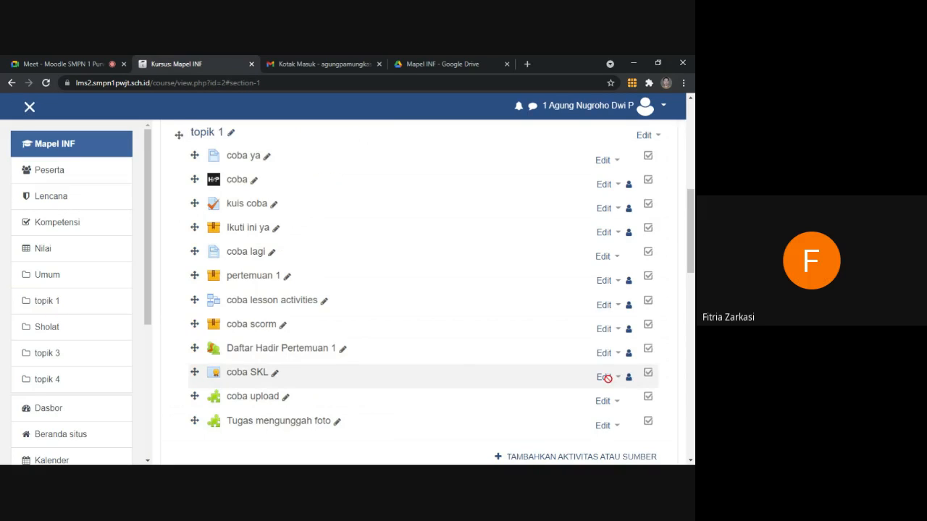
{"action": "scroll", "coordinate": [459, 345], "scroll_direction": "down", "scroll_amount": 2}
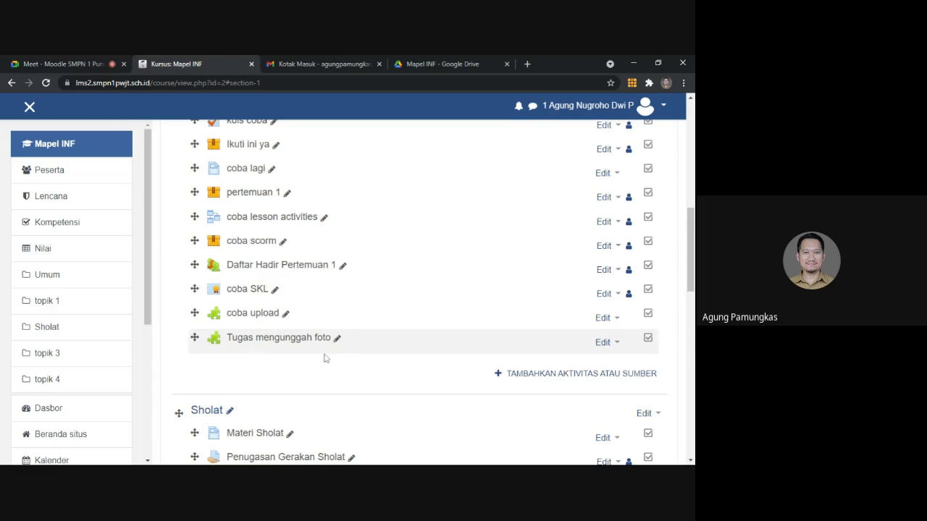
Check which Google account is signed in to Gmail, close the inbox and return to the Mapel INF course
{"action": "left_click", "coordinate": [526, 379]}
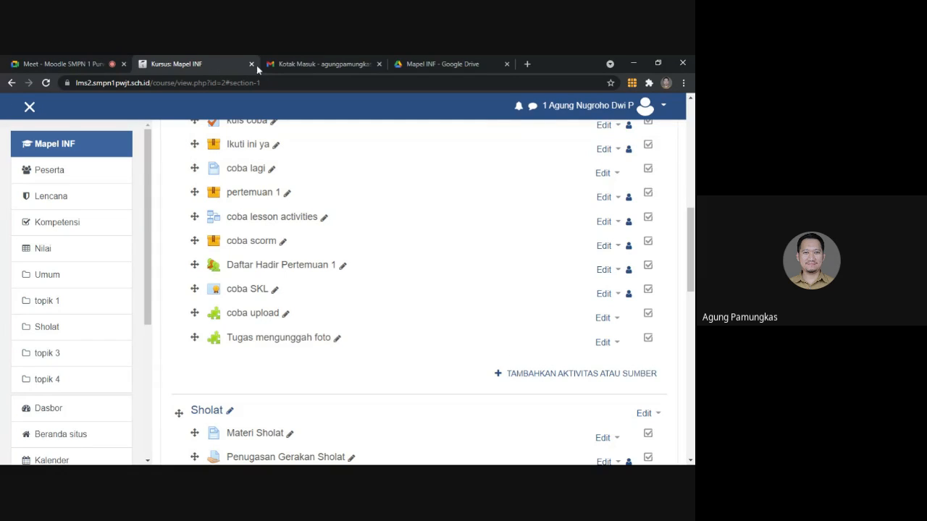
{"action": "left_click", "coordinate": [305, 65]}
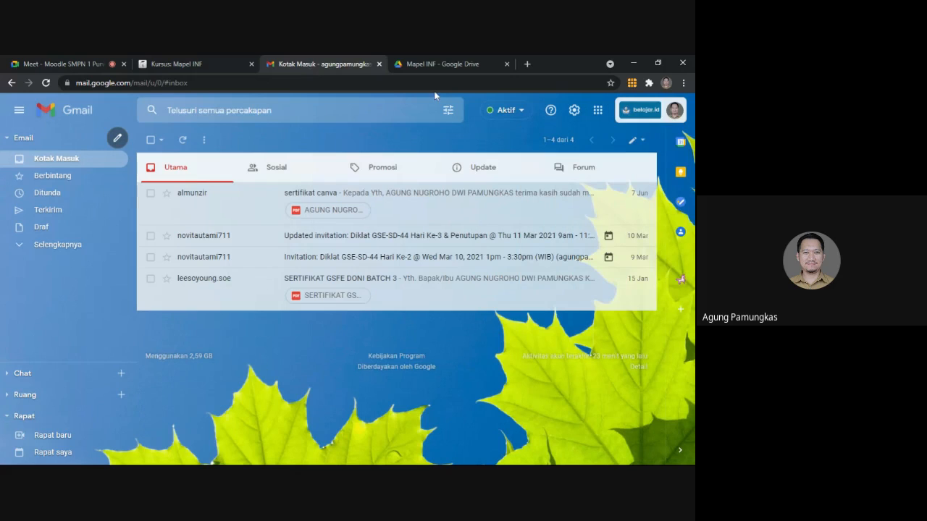
{"action": "left_click", "coordinate": [652, 112]}
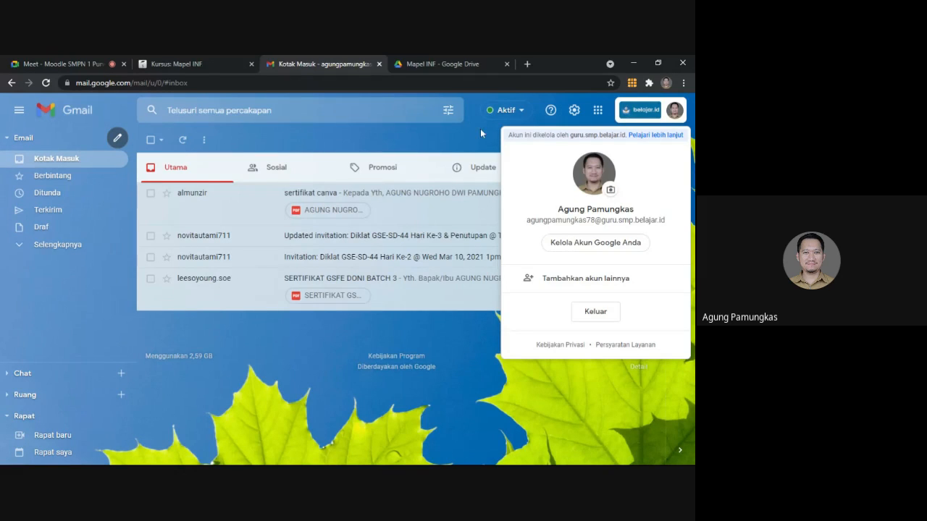
{"action": "left_click", "coordinate": [378, 64]}
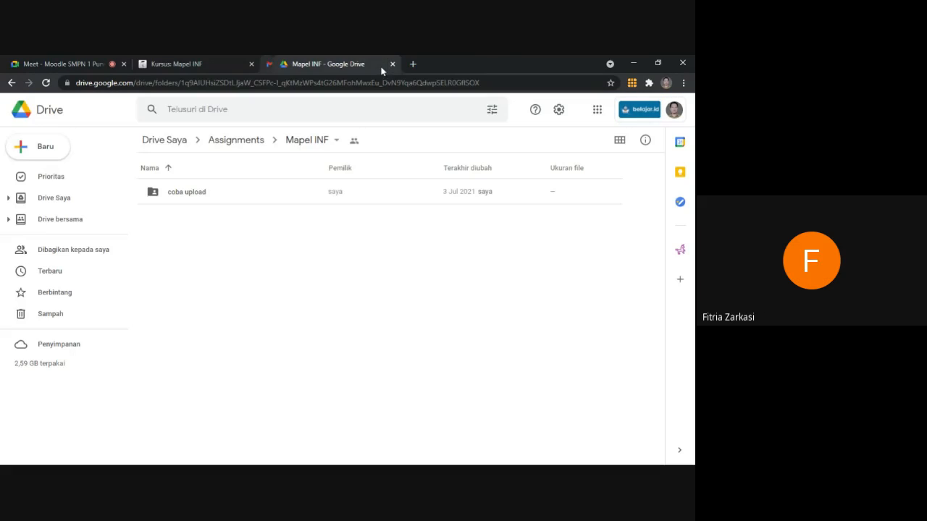
{"action": "left_click", "coordinate": [214, 62]}
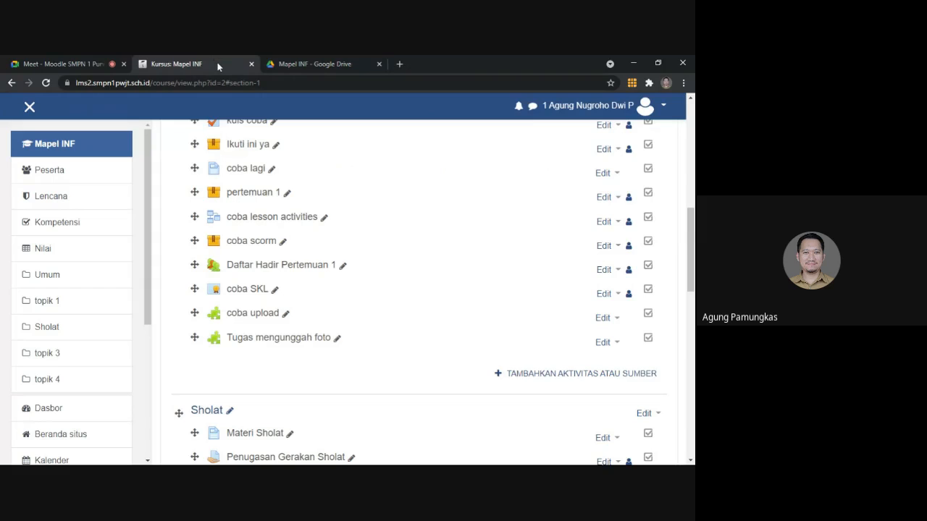
Start a new Alat eksternal activity in topik 1 and choose Google belajar.id as its preconfigured tool
{"action": "left_click", "coordinate": [546, 377]}
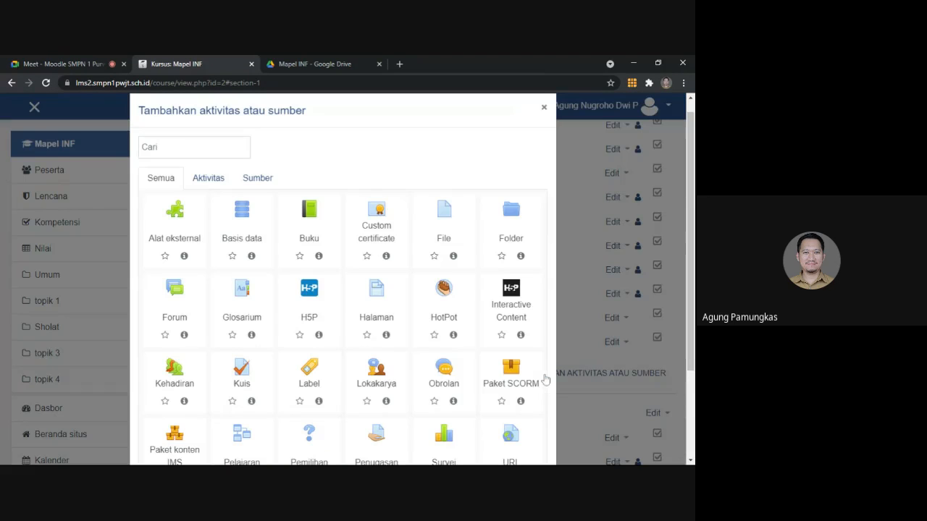
{"action": "scroll", "coordinate": [286, 283], "scroll_direction": "down", "scroll_amount": 3}
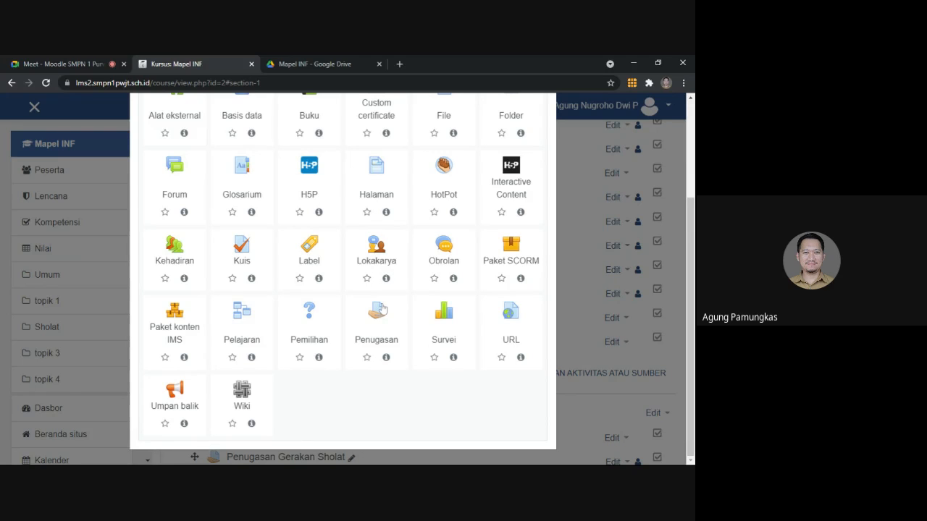
{"action": "scroll", "coordinate": [309, 261], "scroll_direction": "up", "scroll_amount": 3}
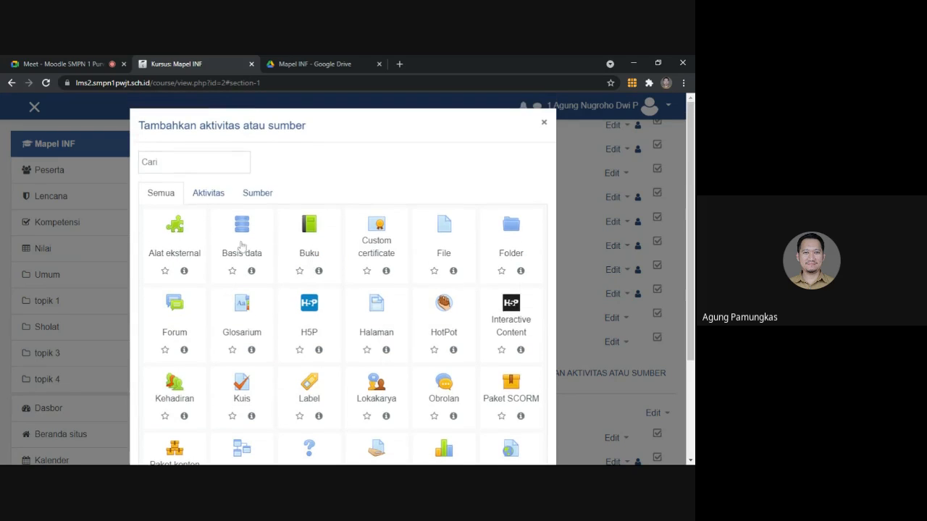
{"action": "left_click", "coordinate": [177, 230]}
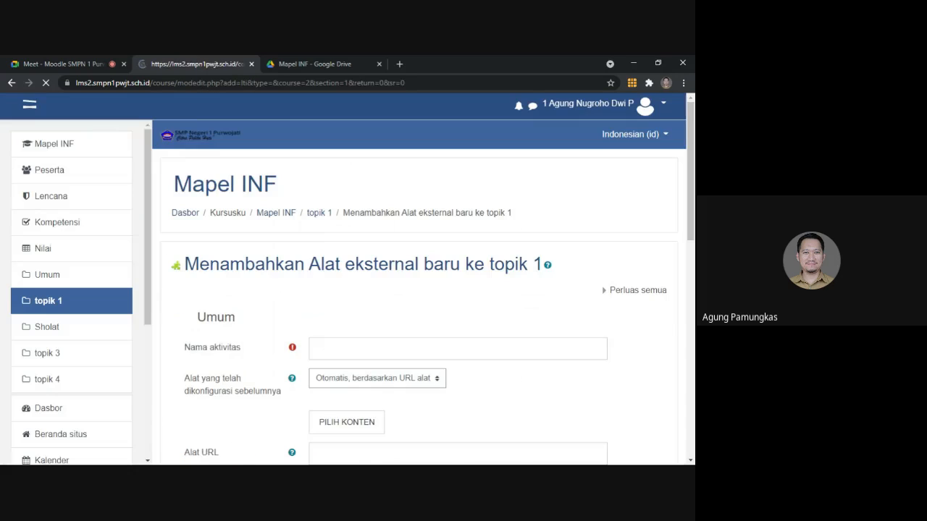
{"action": "scroll", "coordinate": [360, 283], "scroll_direction": "down", "scroll_amount": 1}
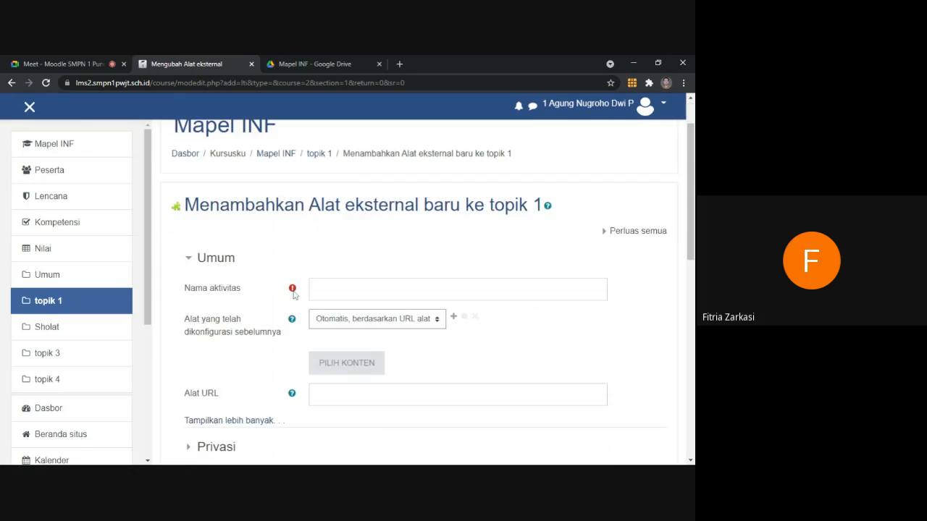
{"action": "scroll", "coordinate": [225, 241], "scroll_direction": "down", "scroll_amount": 1}
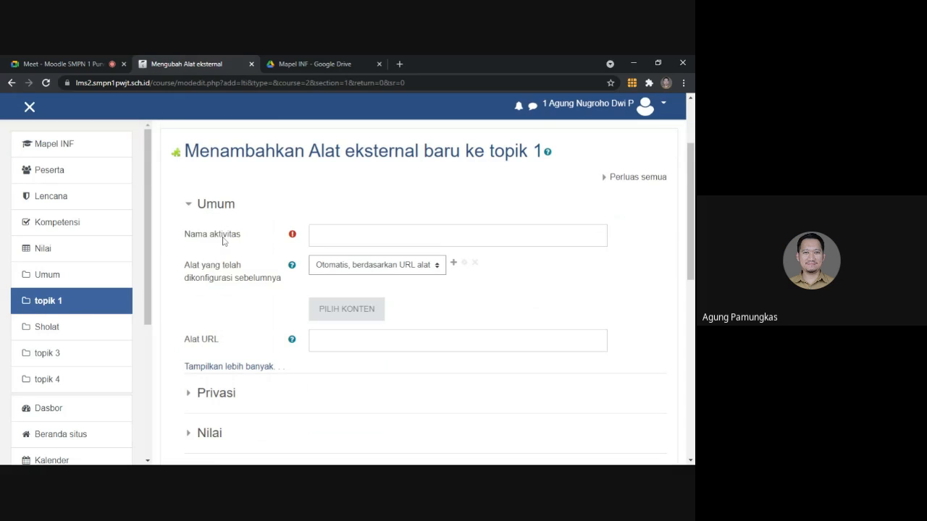
{"action": "left_click", "coordinate": [312, 234]}
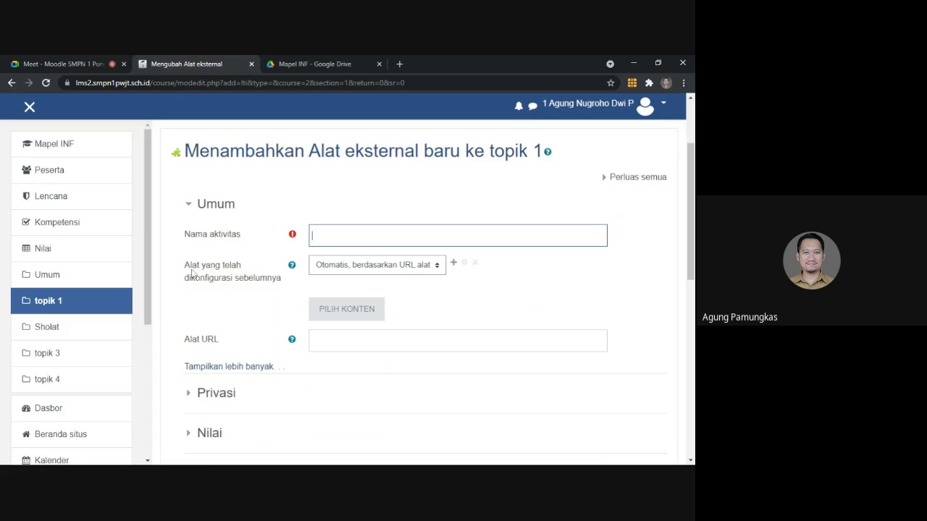
{"action": "left_click", "coordinate": [367, 272]}
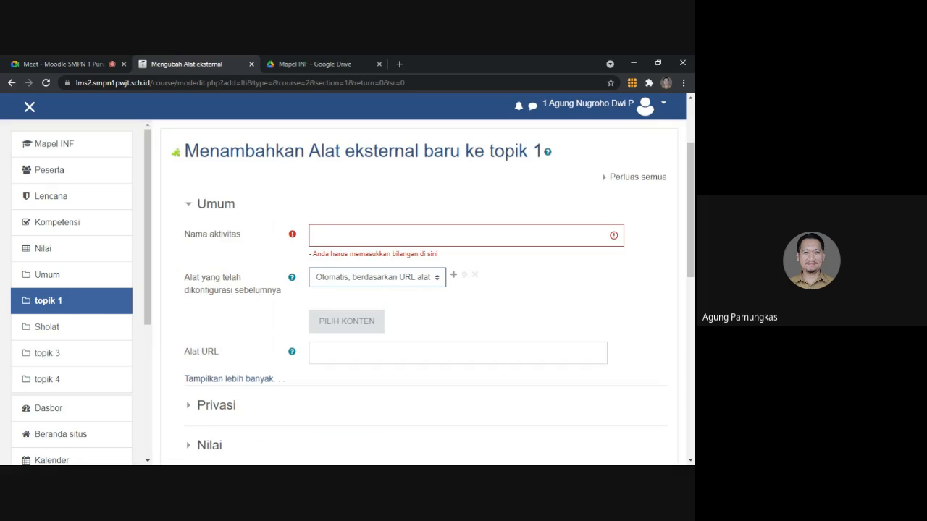
{"action": "left_click", "coordinate": [398, 314]}
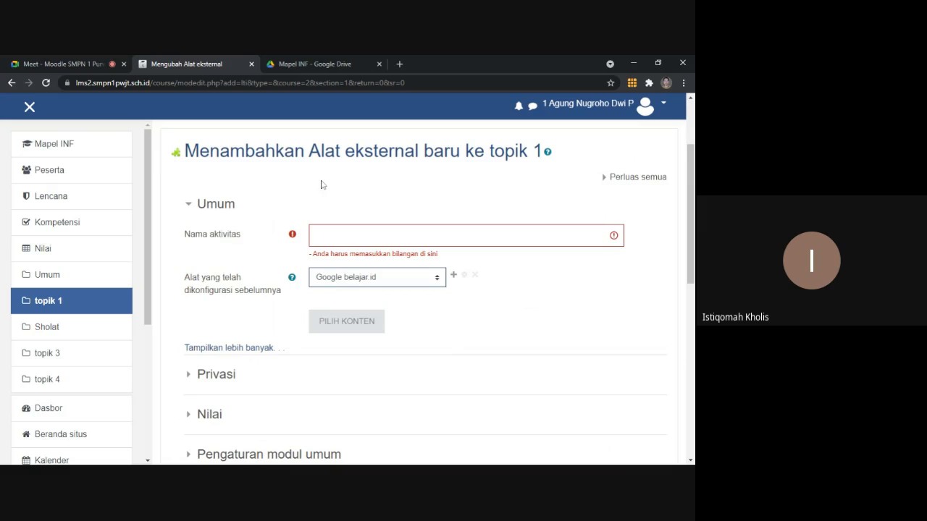
Cancel the new external tool activity without saving and return to the topik 1 activity list
{"action": "scroll", "coordinate": [287, 283], "scroll_direction": "down", "scroll_amount": 1}
{"action": "scroll", "coordinate": [288, 283], "scroll_direction": "down", "scroll_amount": 10}
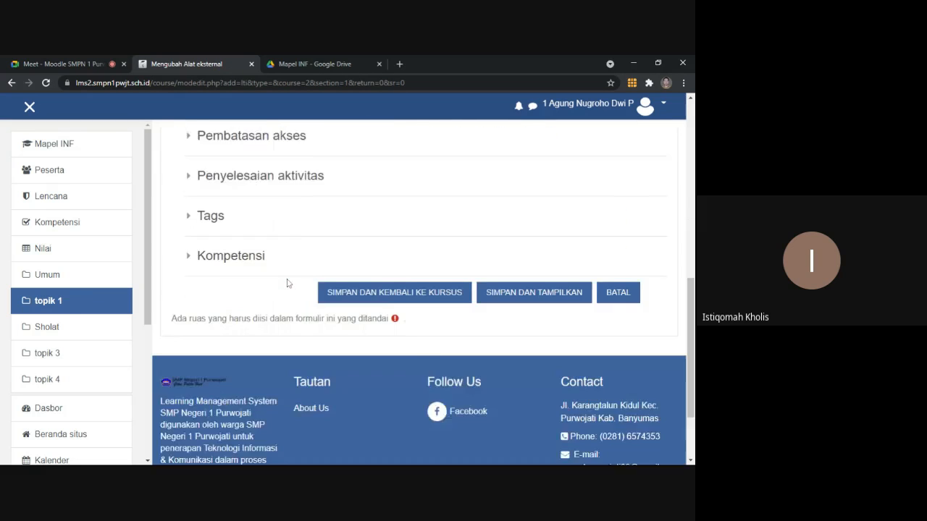
{"action": "left_click", "coordinate": [615, 216]}
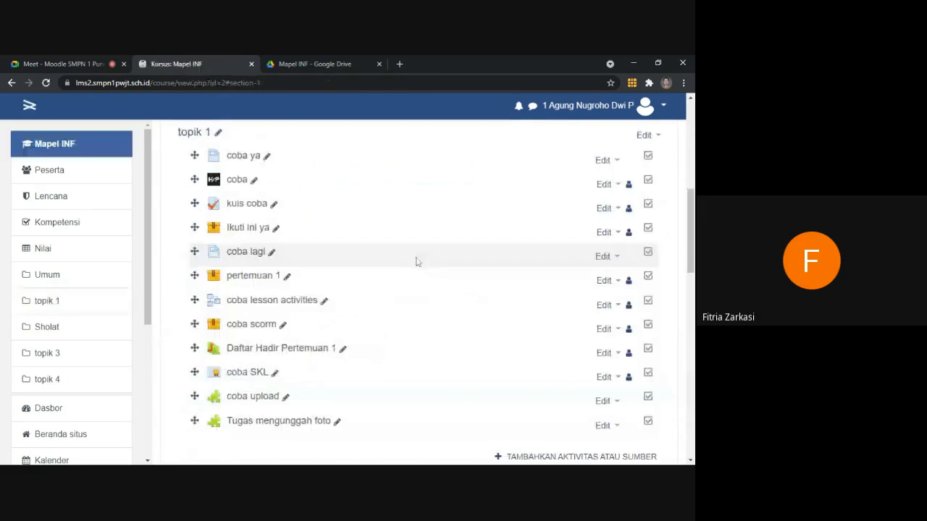
Add one new topic after topik 4 at the end of the Mapel INF course
{"action": "scroll", "coordinate": [455, 325], "scroll_direction": "down", "scroll_amount": 3}
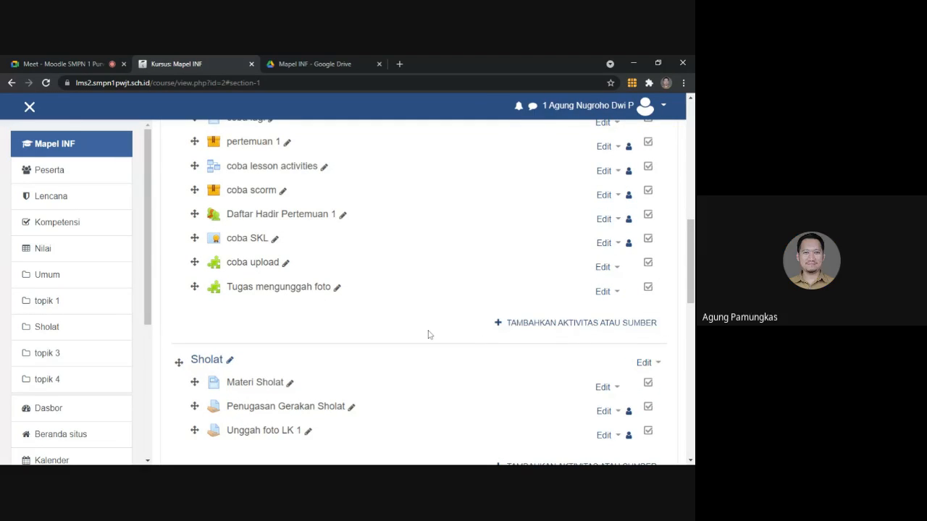
{"action": "scroll", "coordinate": [413, 323], "scroll_direction": "down", "scroll_amount": 10}
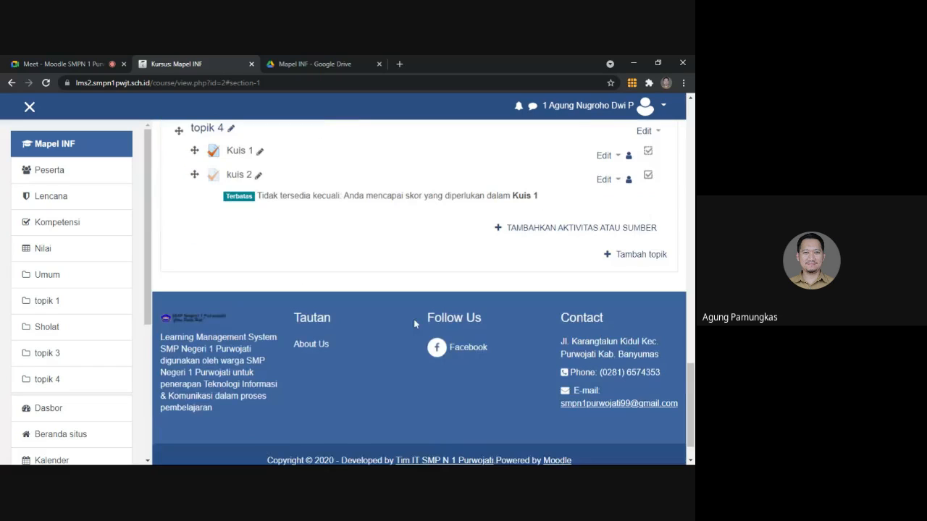
{"action": "scroll", "coordinate": [414, 323], "scroll_direction": "down", "scroll_amount": 1}
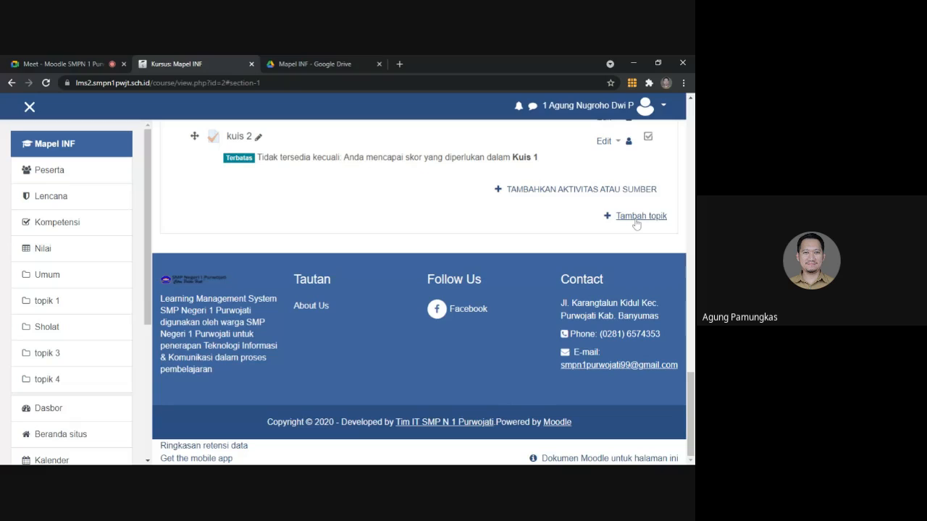
{"action": "left_click", "coordinate": [636, 220]}
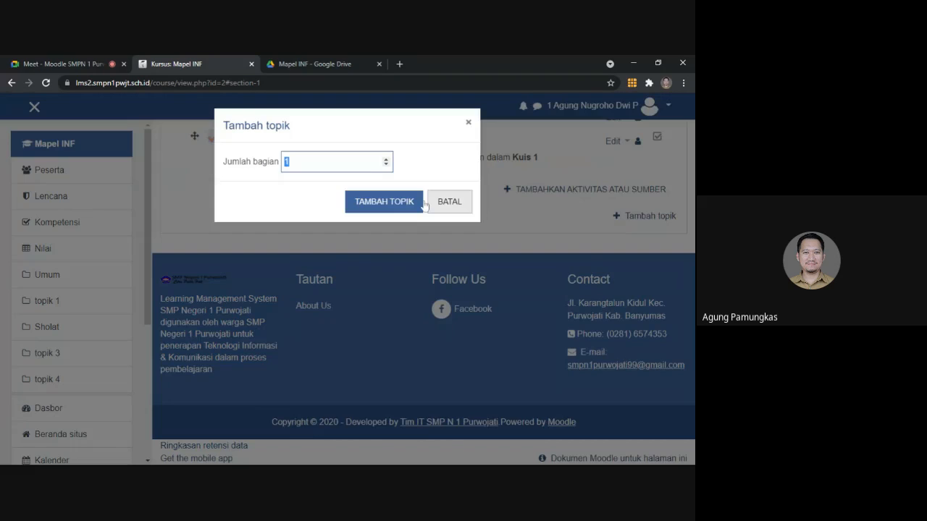
{"action": "left_click", "coordinate": [373, 202]}
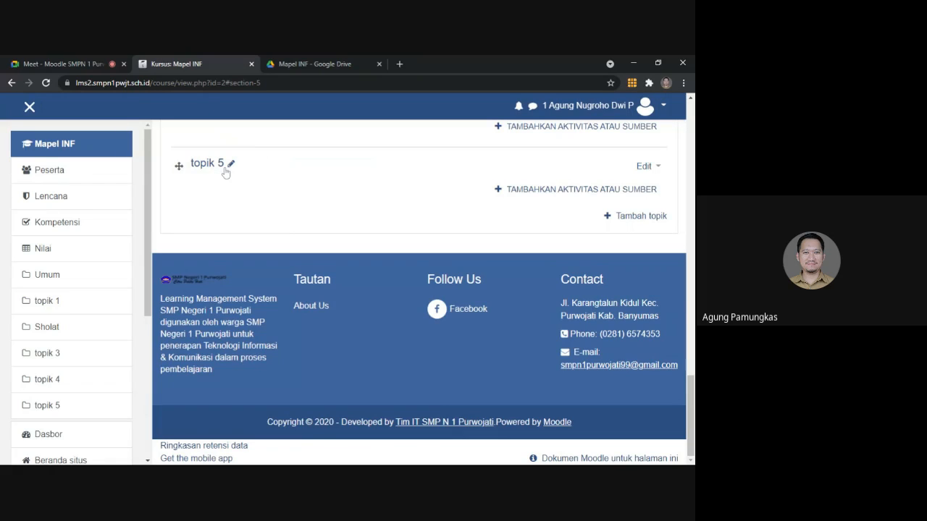
Open the activity chooser for topik 5, check the Google account signed in to Drive and return to the chooser
{"action": "left_click", "coordinate": [556, 190]}
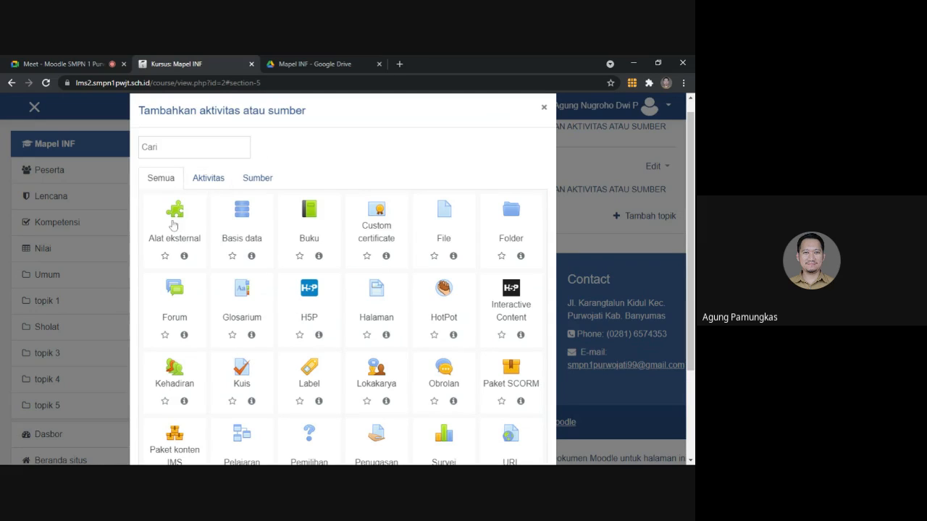
{"action": "left_click", "coordinate": [334, 61]}
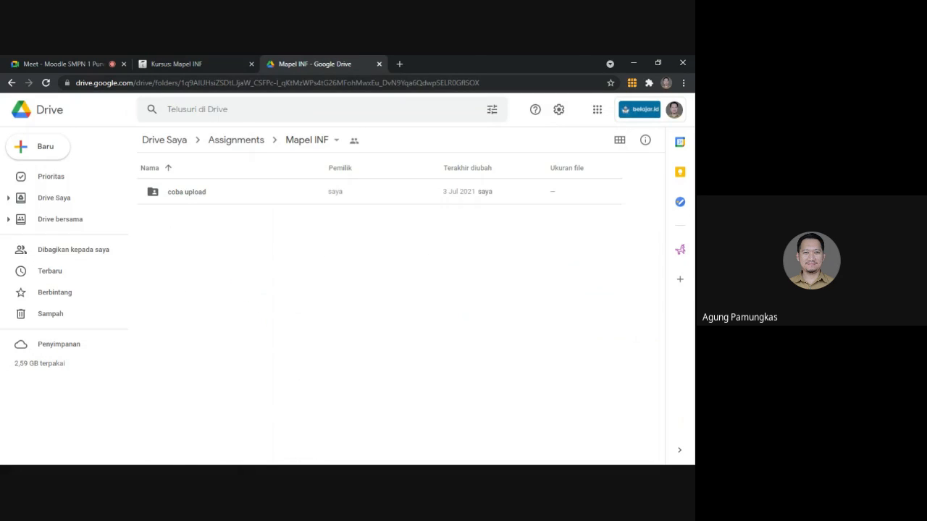
{"action": "left_click", "coordinate": [207, 58]}
{"action": "left_click", "coordinate": [277, 60]}
{"action": "left_click", "coordinate": [674, 113]}
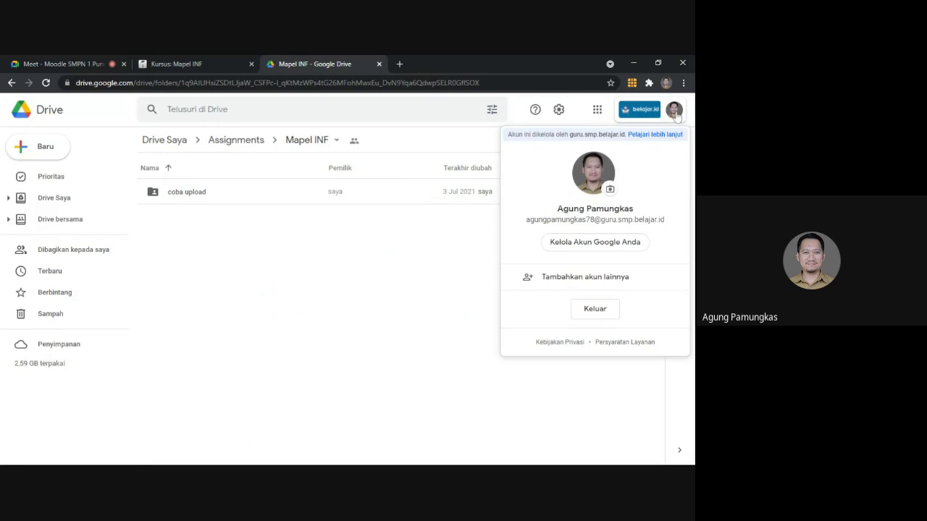
{"action": "left_click", "coordinate": [676, 115]}
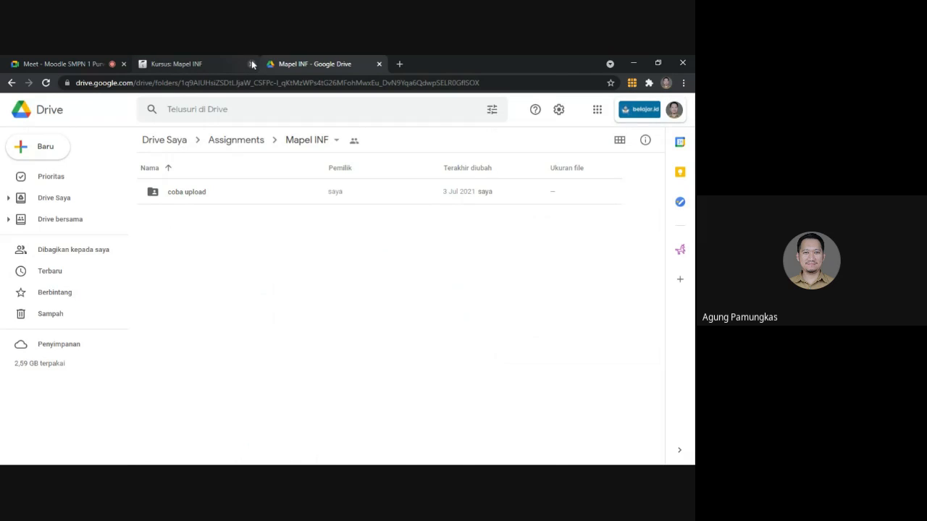
{"action": "left_click", "coordinate": [213, 63]}
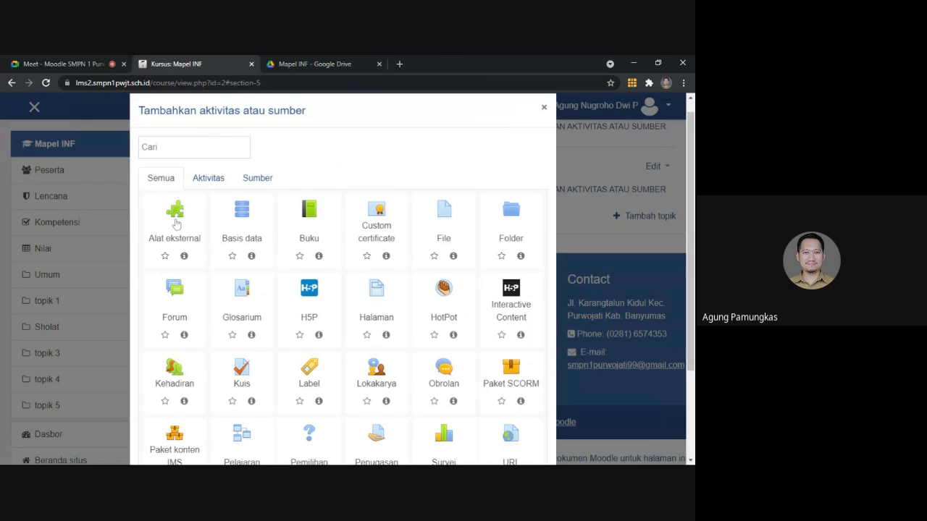
Start an Alat eksternal activity in topik 5 with the Google belajar.id tool and cancel it without saving
{"action": "left_click", "coordinate": [176, 217]}
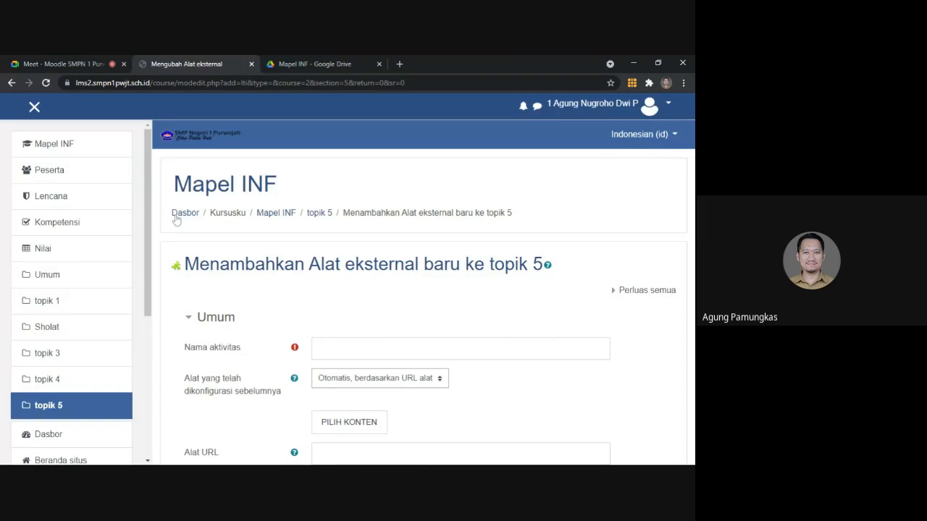
{"action": "scroll", "coordinate": [327, 291], "scroll_direction": "down", "scroll_amount": 2}
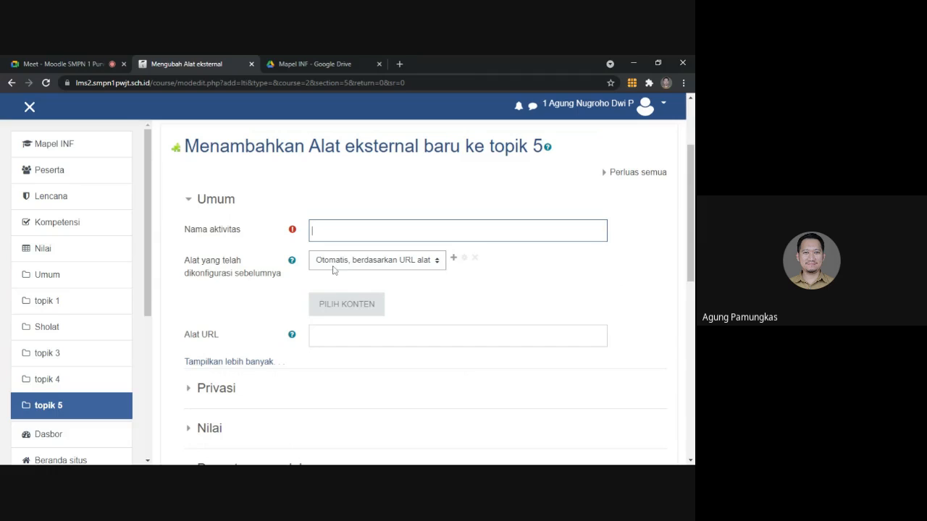
{"action": "left_click", "coordinate": [373, 264]}
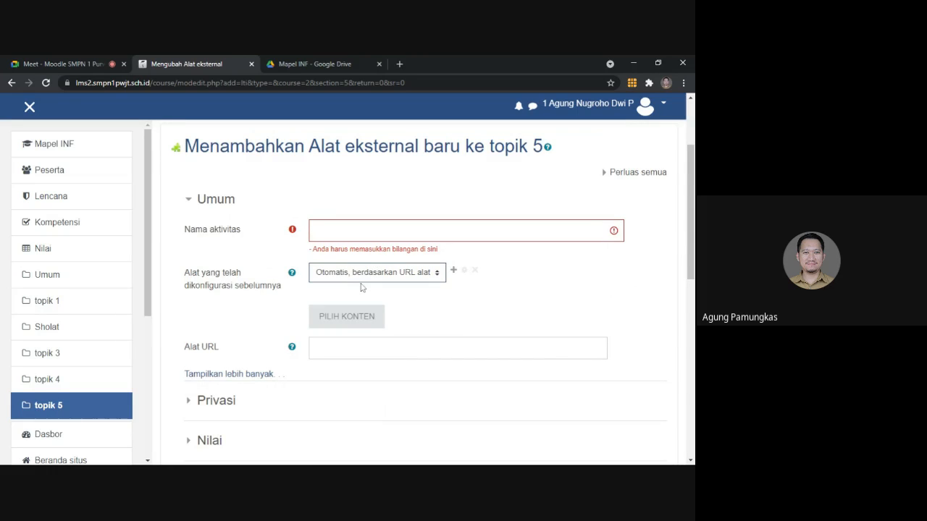
{"action": "key", "text": "Down"}
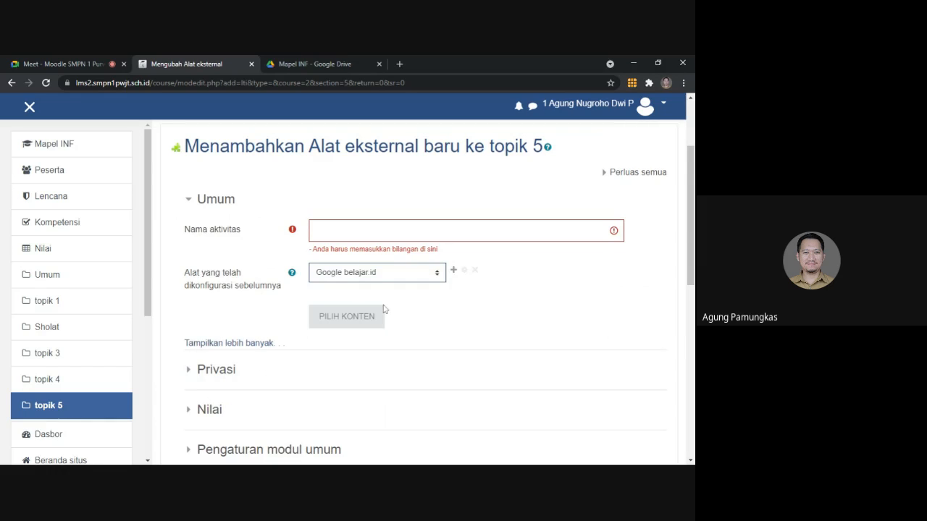
{"action": "scroll", "coordinate": [435, 337], "scroll_direction": "down", "scroll_amount": 5}
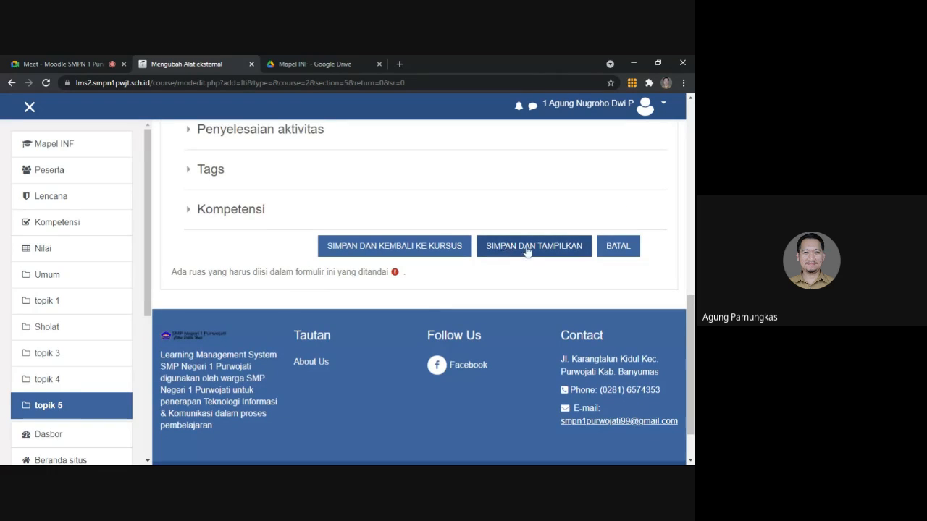
{"action": "left_click", "coordinate": [615, 243]}
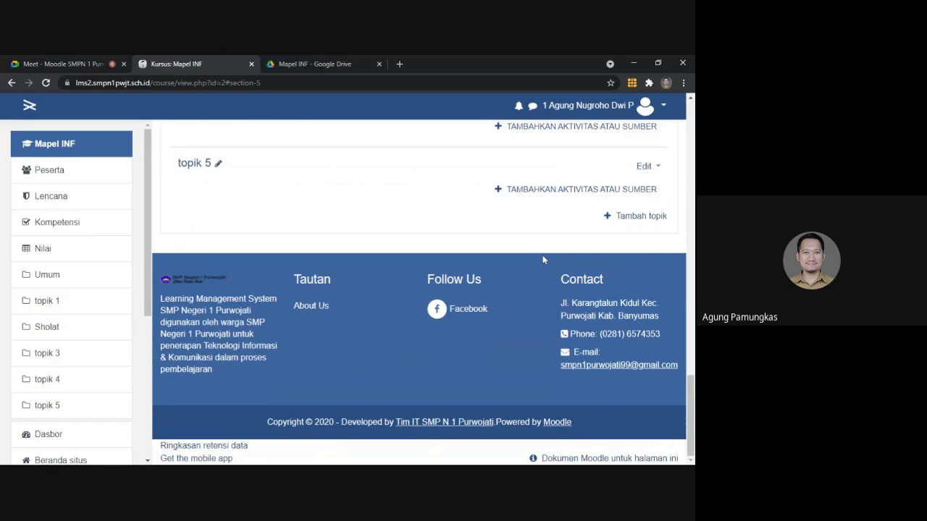
Open the Tugas mengunggah foto activity in topik 1 and view its Google Assignments settings
{"action": "scroll", "coordinate": [331, 298], "scroll_direction": "up", "scroll_amount": 3}
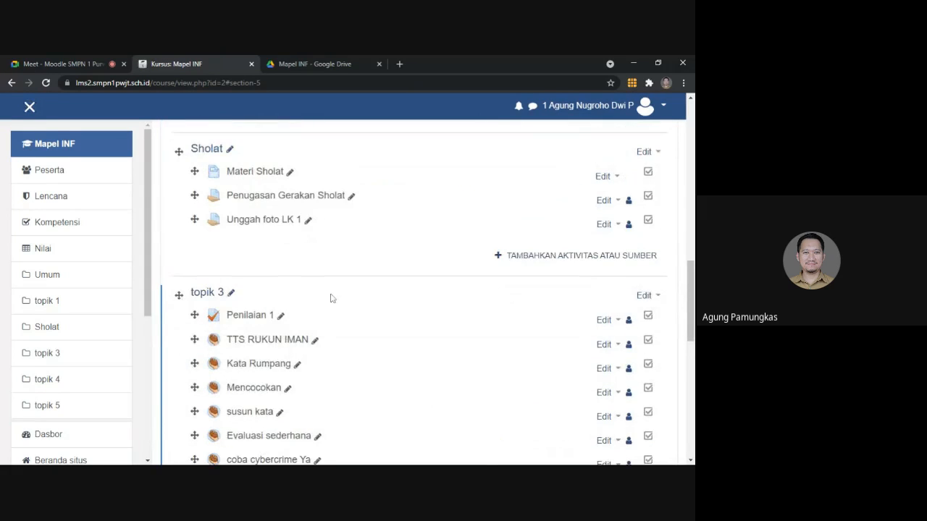
{"action": "scroll", "coordinate": [297, 254], "scroll_direction": "up", "scroll_amount": 3}
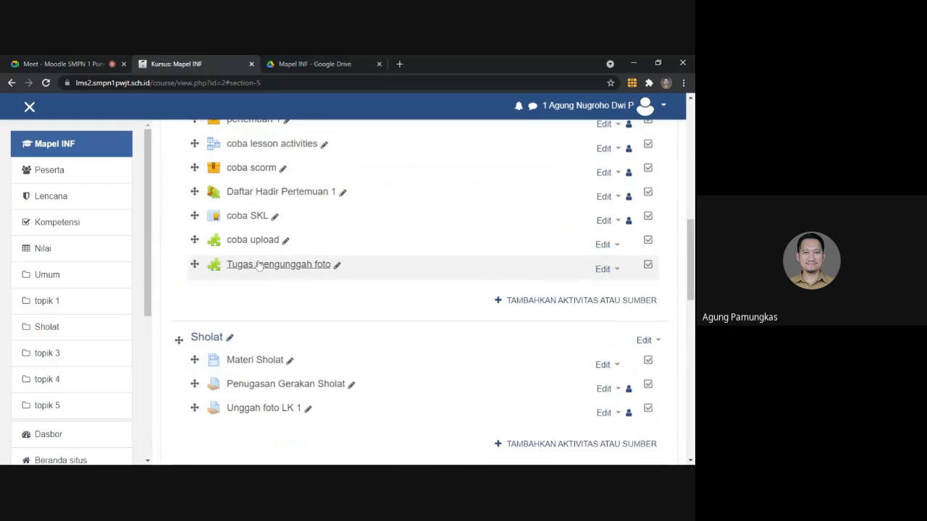
{"action": "left_click", "coordinate": [258, 265]}
{"action": "scroll", "coordinate": [387, 265], "scroll_direction": "down", "scroll_amount": 2}
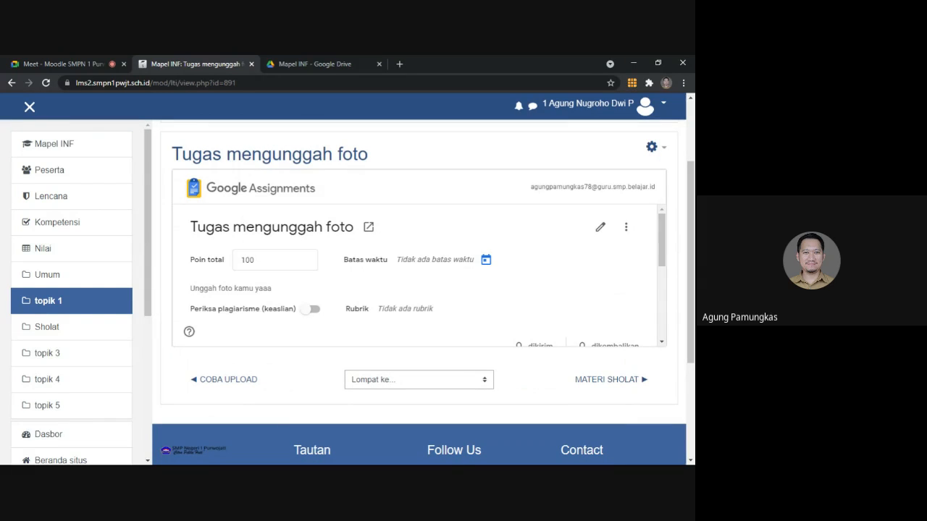
Check the Google account linked to the Tugas mengunggah foto assignment and return to the topik 1 activity list
{"action": "left_click_drag", "start_coordinate": [530, 187], "coordinate": [652, 186]}
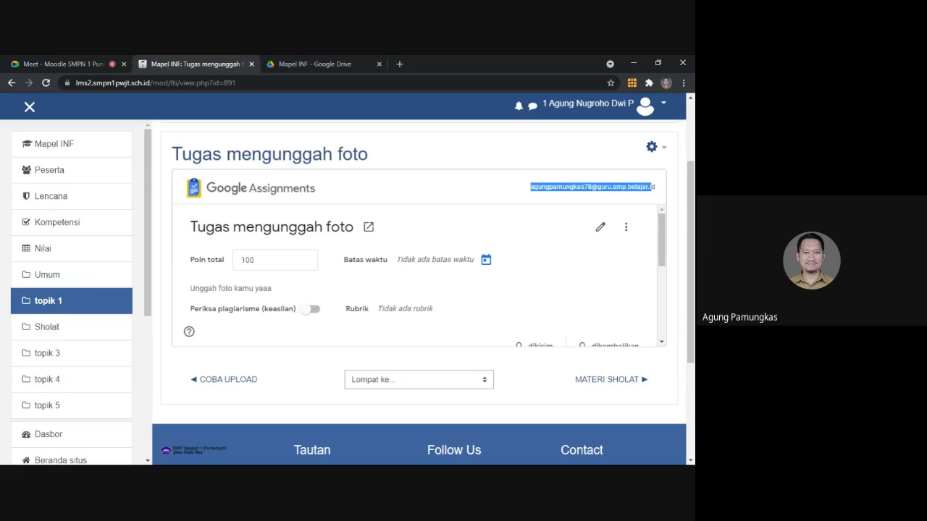
{"action": "left_click", "coordinate": [652, 187]}
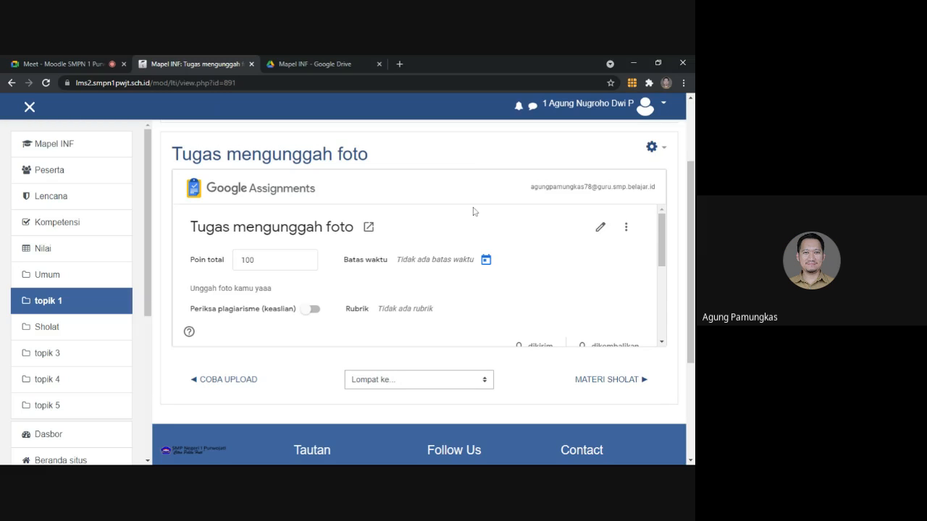
{"action": "scroll", "coordinate": [538, 205], "scroll_direction": "down", "scroll_amount": 1}
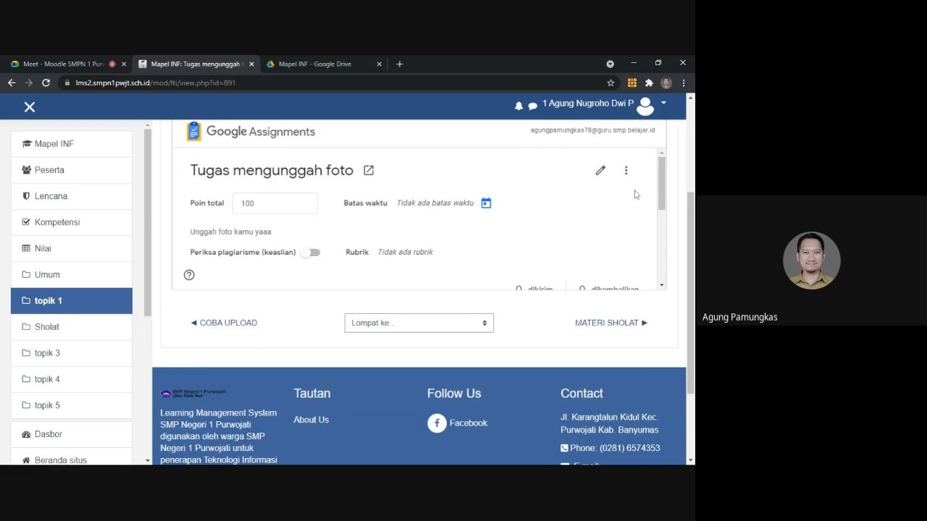
{"action": "mouse_move", "coordinate": [664, 195]}
{"action": "left_mouse_down"}
{"action": "mouse_move", "coordinate": [667, 263]}
{"action": "mouse_move", "coordinate": [665, 189]}
{"action": "left_mouse_up"}
{"action": "scroll", "coordinate": [619, 200], "scroll_direction": "up", "scroll_amount": 1}
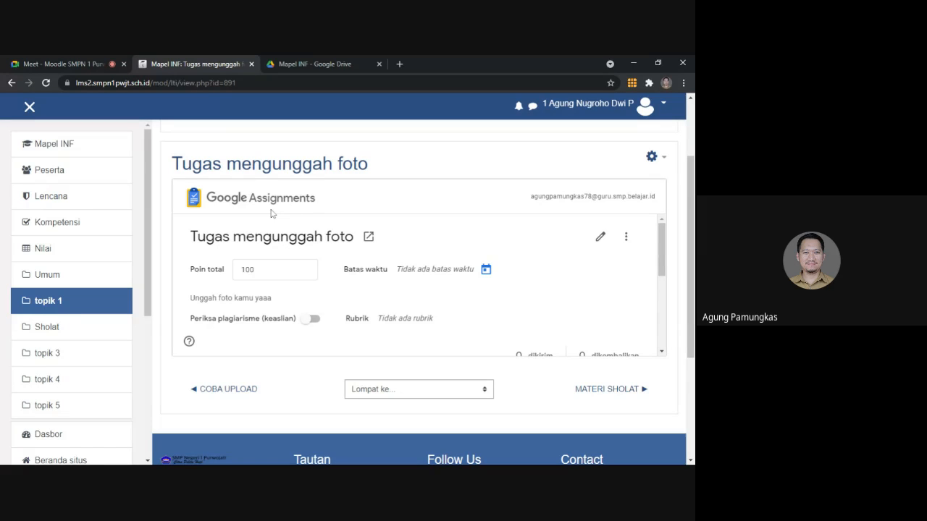
{"action": "left_click", "coordinate": [105, 304]}
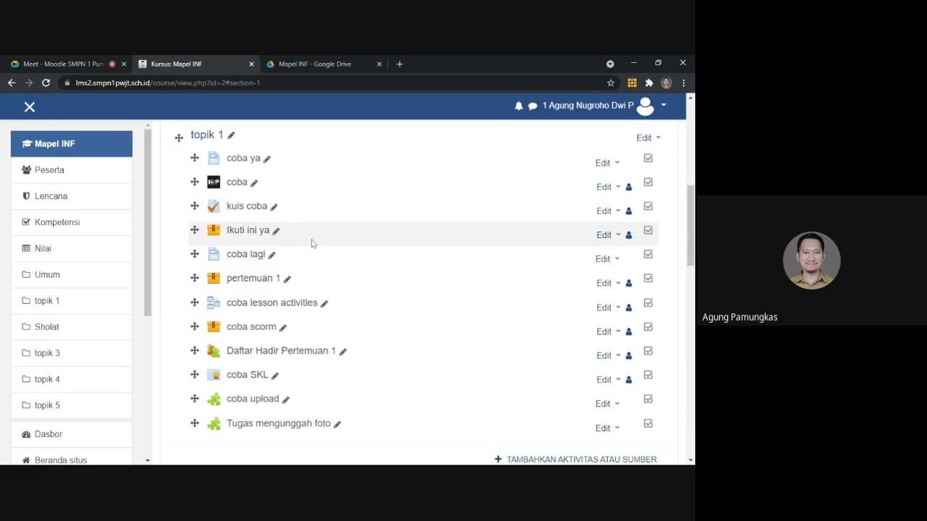
{"action": "scroll", "coordinate": [314, 244], "scroll_direction": "up", "scroll_amount": 1}
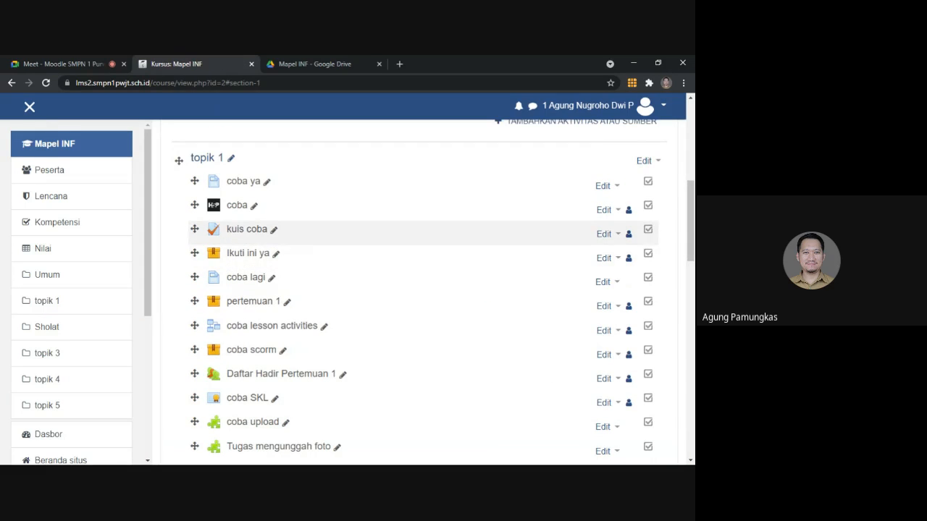
{"action": "scroll", "coordinate": [314, 243], "scroll_direction": "down", "scroll_amount": 3}
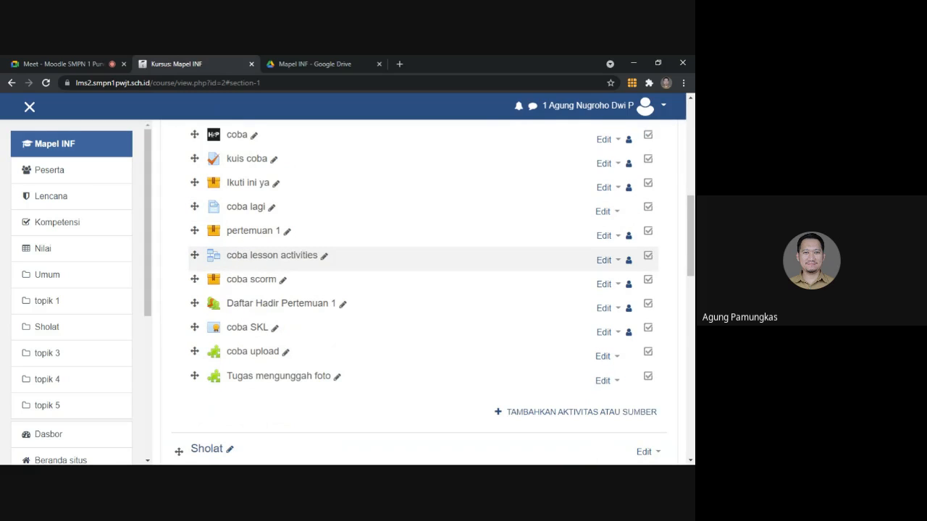
Reopen the Tugas mengunggah foto activity to review its title and Google Assignments content, and go back to the activities of topik 1
{"action": "left_click", "coordinate": [267, 377]}
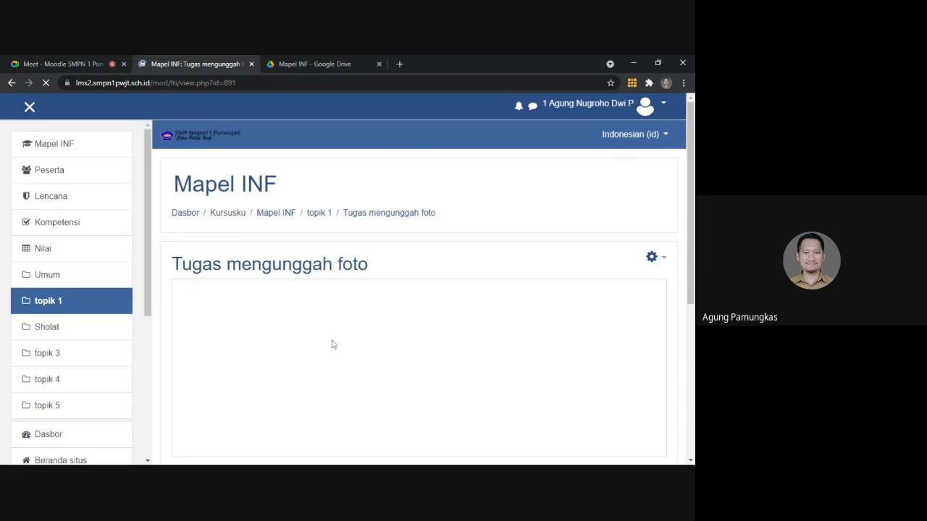
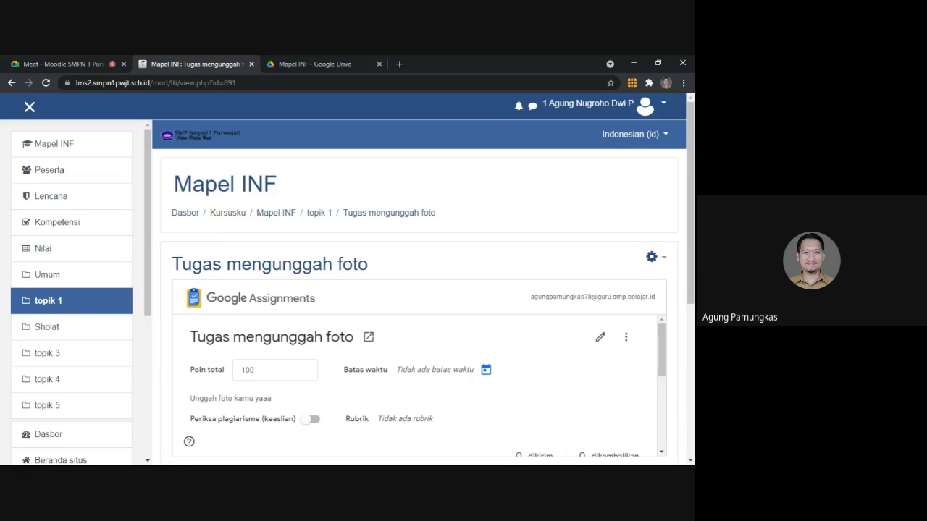
{"action": "left_click_drag", "start_coordinate": [171, 264], "coordinate": [272, 263]}
{"action": "left_click", "coordinate": [272, 265]}
{"action": "left_click", "coordinate": [94, 299]}
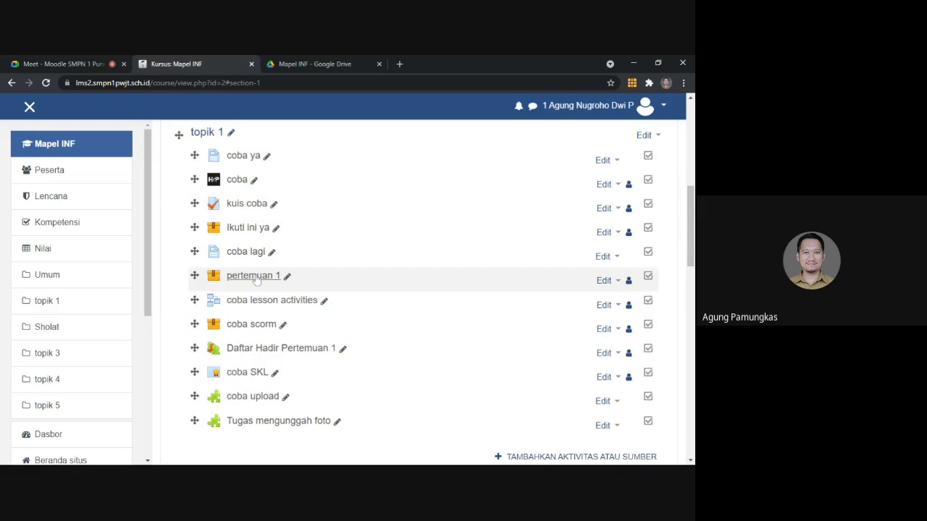
{"action": "scroll", "coordinate": [239, 361], "scroll_direction": "down", "scroll_amount": 2}
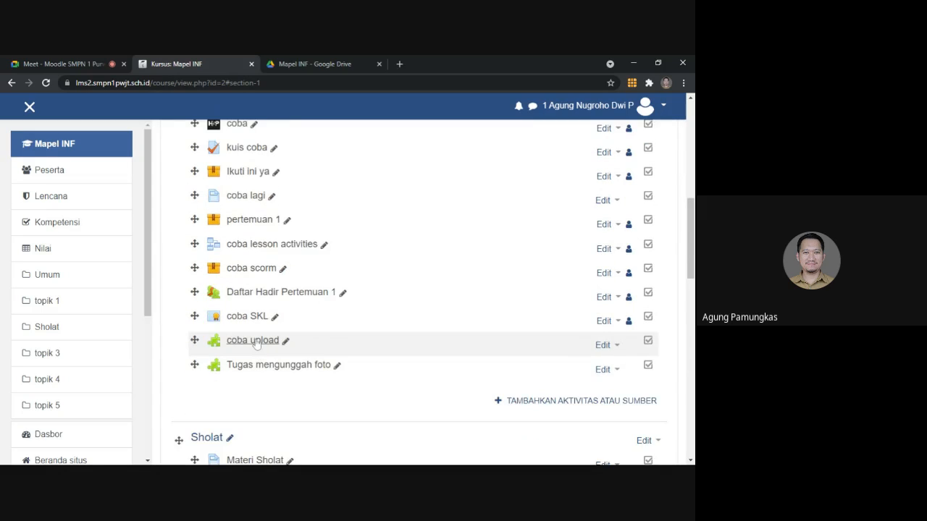
Open the coba upload activity and review the student's submitted photo and grade in Google Assignments, then close the submission
{"action": "left_click", "coordinate": [254, 341]}
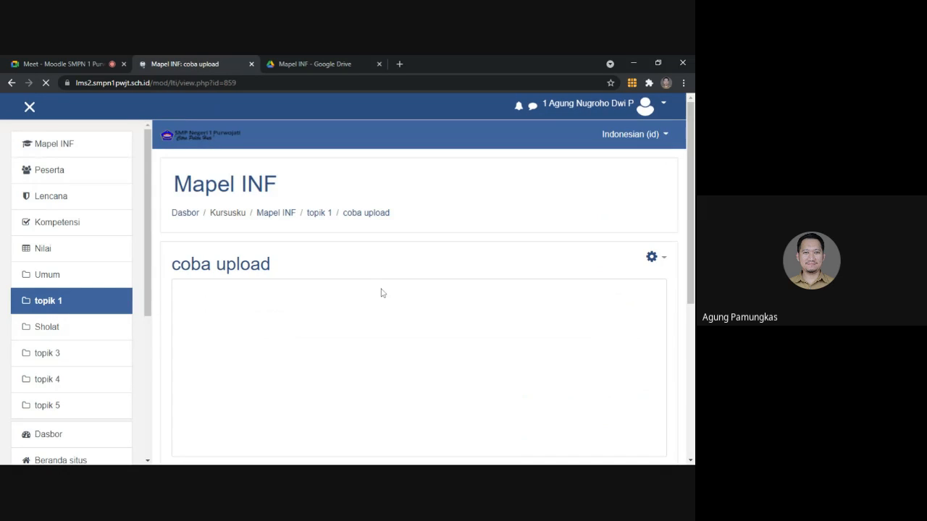
{"action": "scroll", "coordinate": [382, 293], "scroll_direction": "down", "scroll_amount": 3}
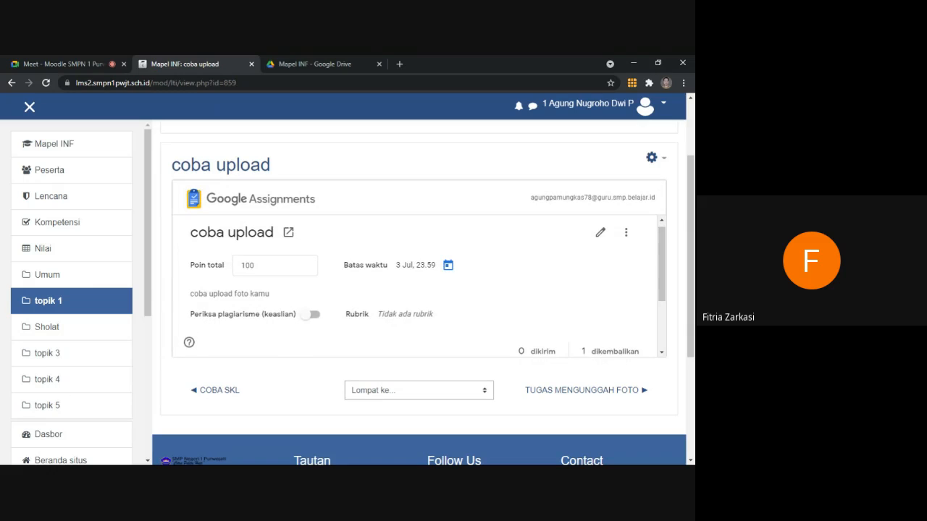
{"action": "scroll", "coordinate": [435, 304], "scroll_direction": "down", "scroll_amount": 3}
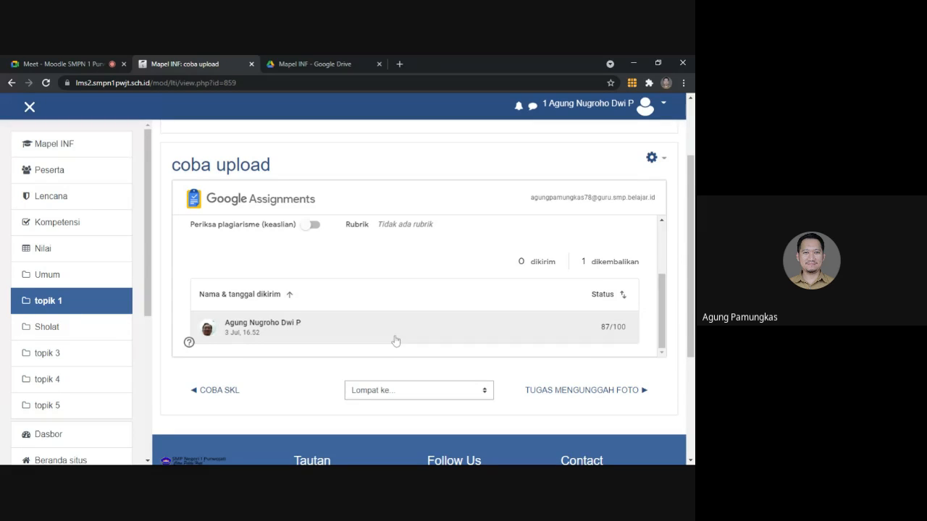
{"action": "left_click", "coordinate": [249, 329]}
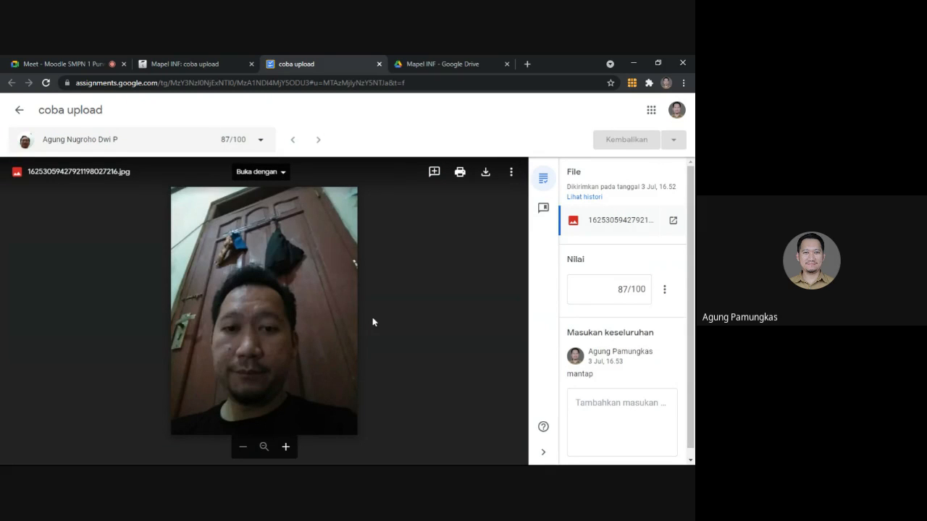
{"action": "left_click_drag", "start_coordinate": [616, 289], "coordinate": [629, 289]}
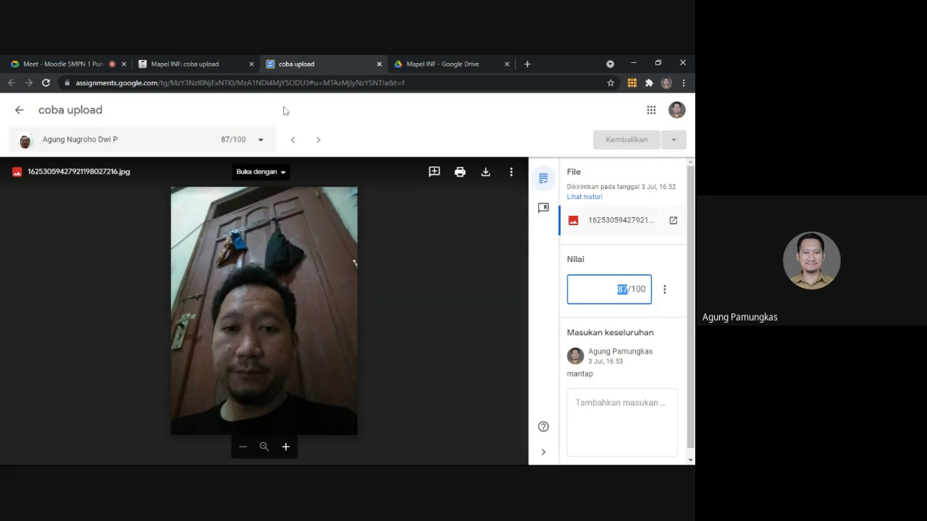
{"action": "left_click", "coordinate": [379, 63]}
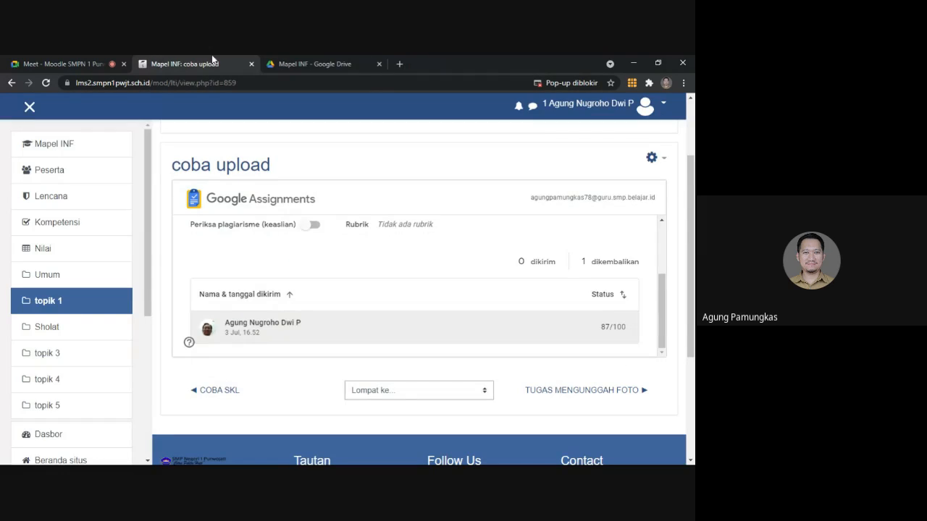
{"action": "scroll", "coordinate": [300, 232], "scroll_direction": "up", "scroll_amount": 6}
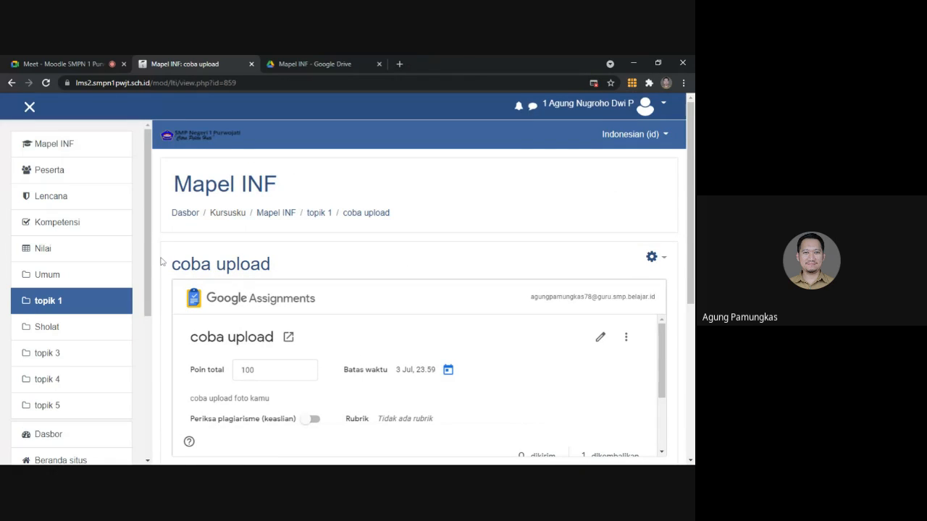
Open the course grader report and look through the activity columns to find the coba upload grades
{"action": "left_click", "coordinate": [83, 253]}
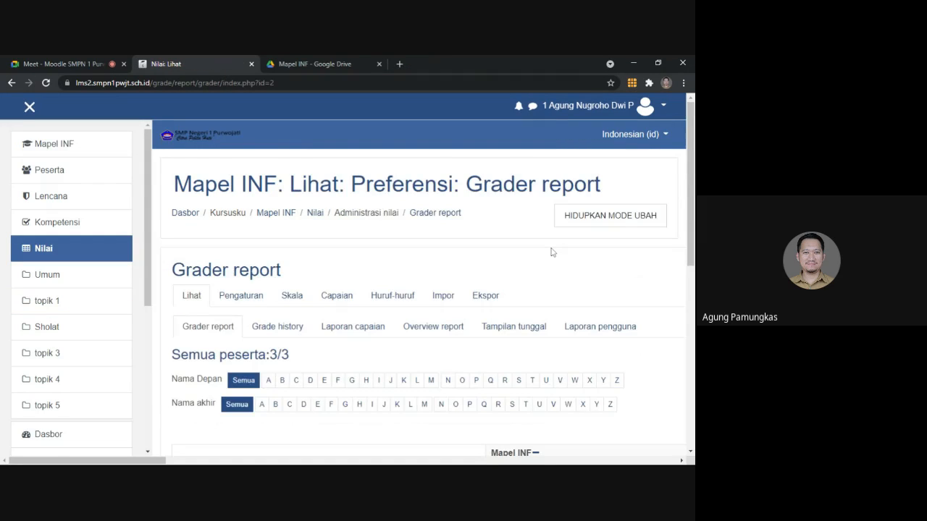
{"action": "scroll", "coordinate": [550, 250], "scroll_direction": "down", "scroll_amount": 3}
{"action": "scroll", "coordinate": [550, 250], "scroll_direction": "down", "scroll_amount": 3}
{"action": "scroll", "coordinate": [538, 286], "scroll_direction": "right", "scroll_amount": 5}
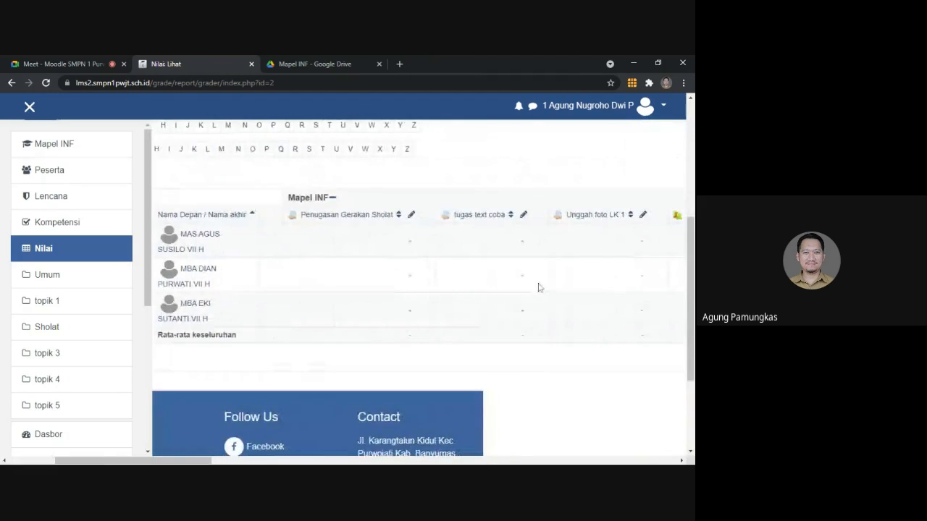
{"action": "scroll", "coordinate": [538, 287], "scroll_direction": "right", "scroll_amount": 10}
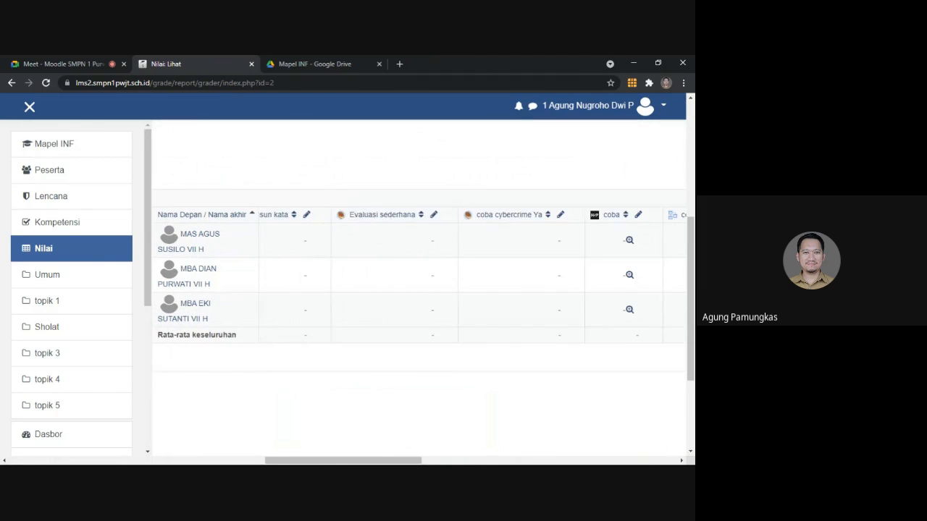
{"action": "scroll", "coordinate": [538, 287], "scroll_direction": "right", "scroll_amount": 10}
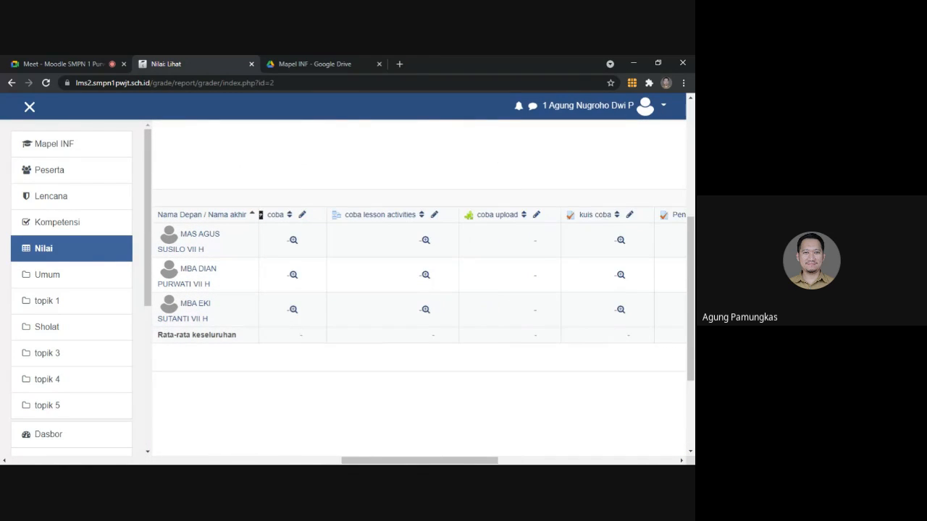
{"action": "scroll", "coordinate": [537, 288], "scroll_direction": "right", "scroll_amount": 10}
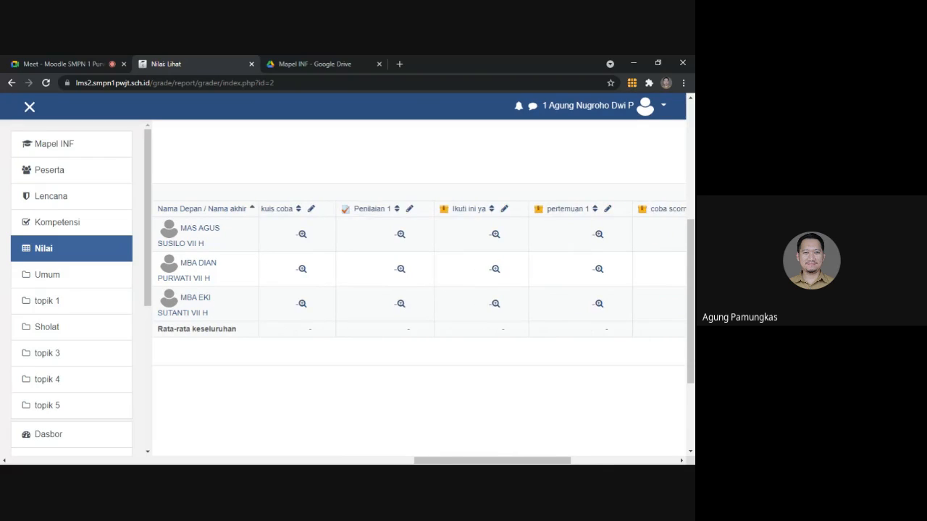
{"action": "scroll", "coordinate": [538, 287], "scroll_direction": "right", "scroll_amount": 8}
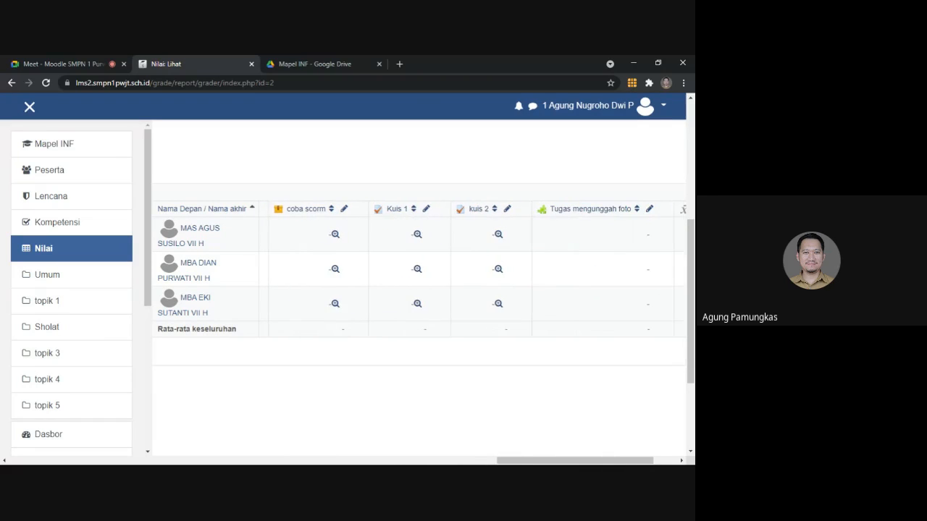
{"action": "scroll", "coordinate": [538, 287], "scroll_direction": "left", "scroll_amount": 8}
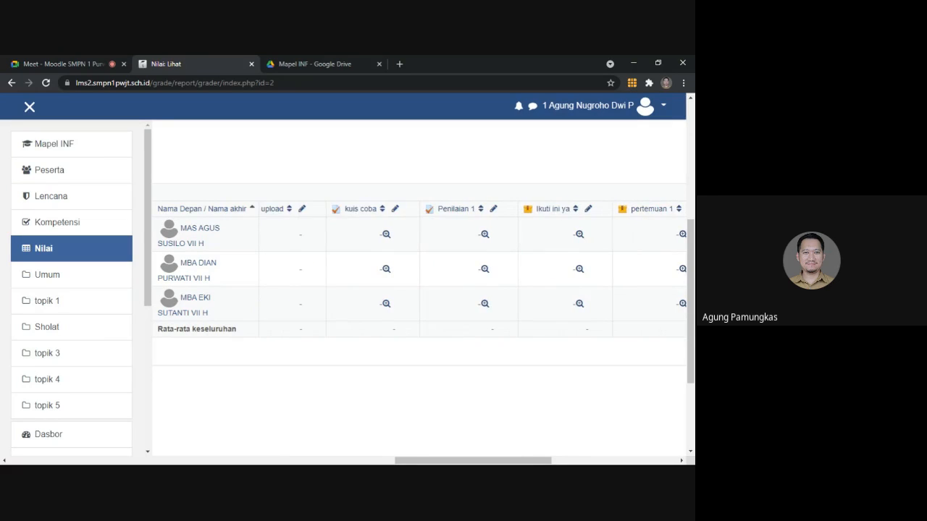
{"action": "scroll", "coordinate": [263, 277], "scroll_direction": "left", "scroll_amount": 2}
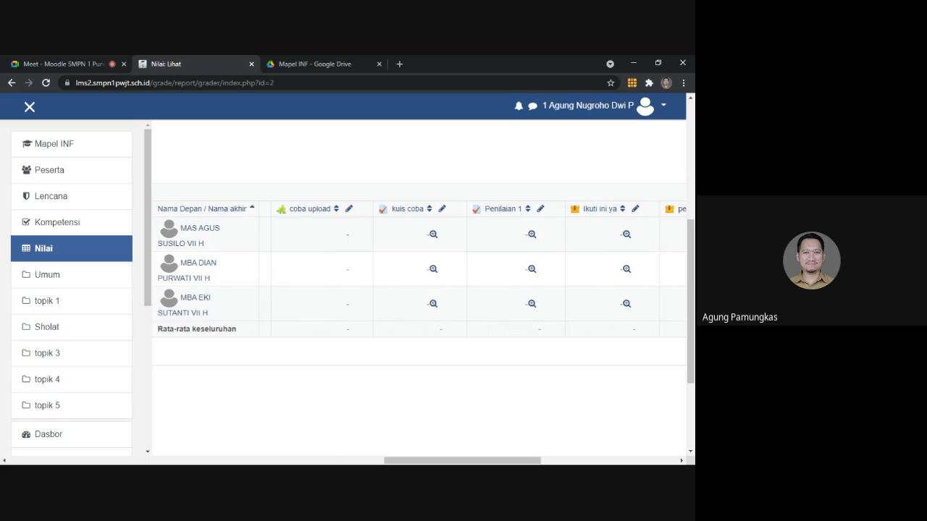
{"action": "scroll", "coordinate": [470, 275], "scroll_direction": "left", "scroll_amount": 1}
{"action": "scroll", "coordinate": [470, 276], "scroll_direction": "left", "scroll_amount": 3}
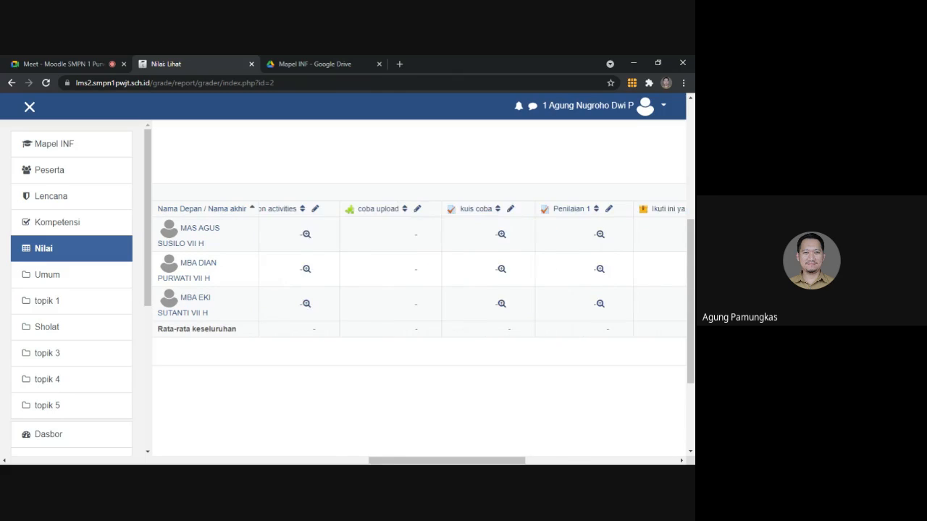
{"action": "scroll", "coordinate": [471, 275], "scroll_direction": "left", "scroll_amount": 2}
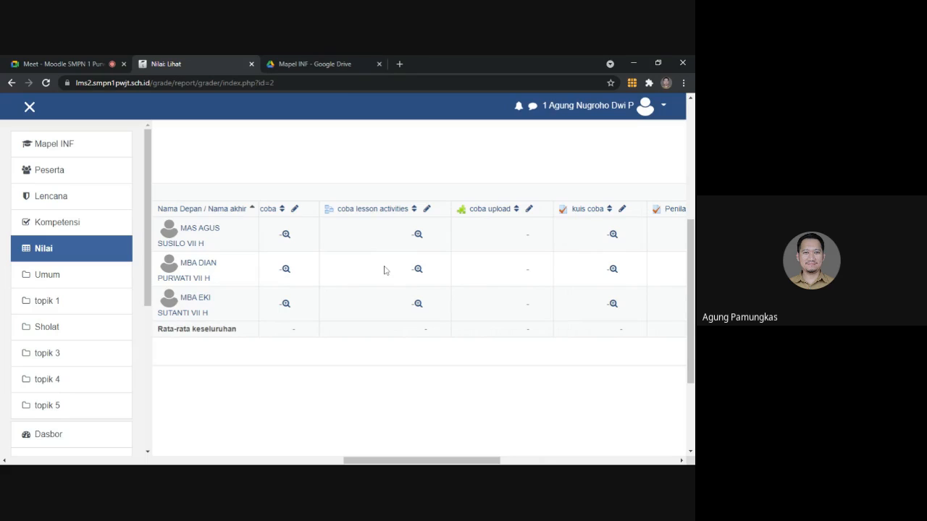
Examine the grader report columns from coba upload through Tugas mengunggah foto and Total kursus
{"action": "scroll", "coordinate": [385, 270], "scroll_direction": "right", "scroll_amount": 5}
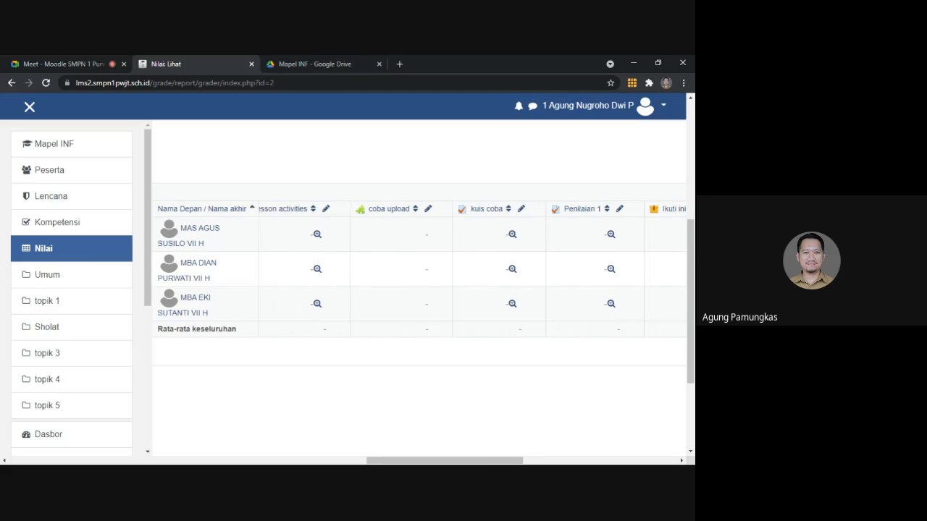
{"action": "scroll", "coordinate": [419, 270], "scroll_direction": "right", "scroll_amount": 1}
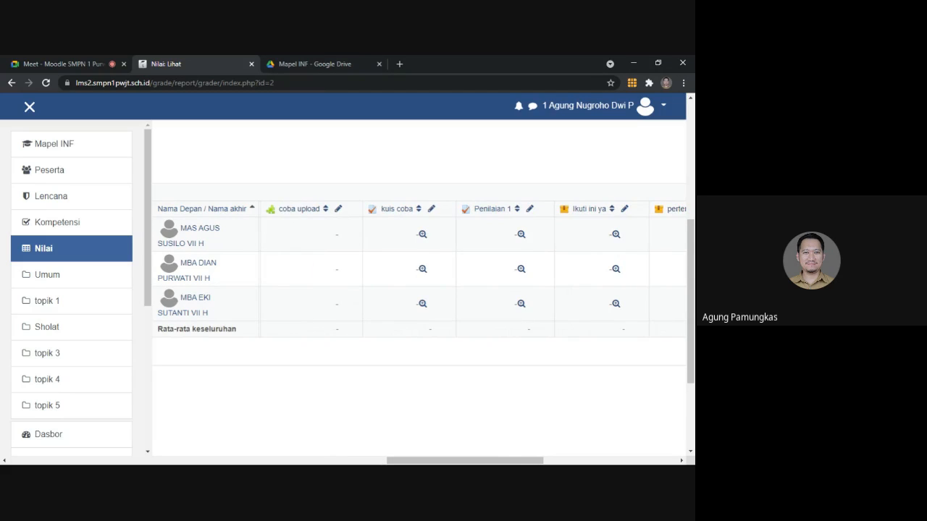
{"action": "scroll", "coordinate": [419, 270], "scroll_direction": "right", "scroll_amount": 6}
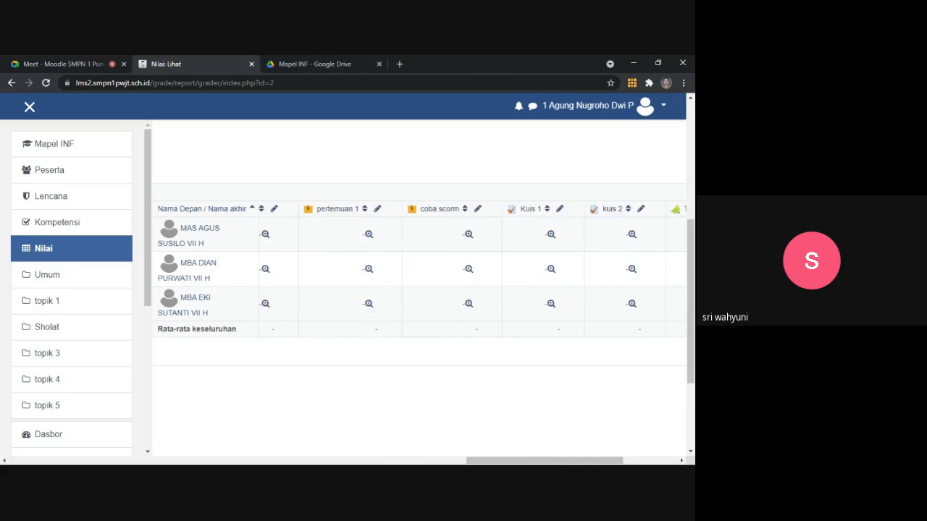
{"action": "scroll", "coordinate": [419, 270], "scroll_direction": "right", "scroll_amount": 4}
{"action": "scroll", "coordinate": [418, 270], "scroll_direction": "left", "scroll_amount": 2}
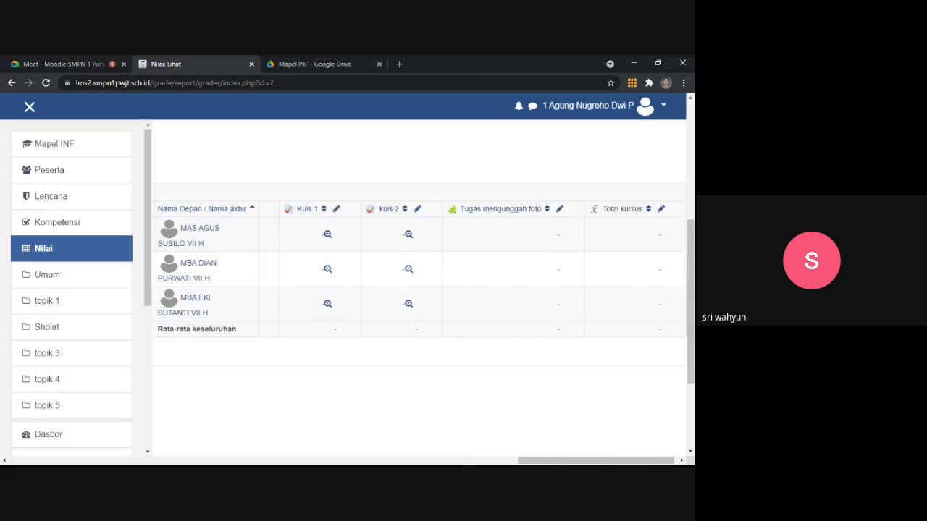
{"action": "scroll", "coordinate": [418, 270], "scroll_direction": "left", "scroll_amount": 3}
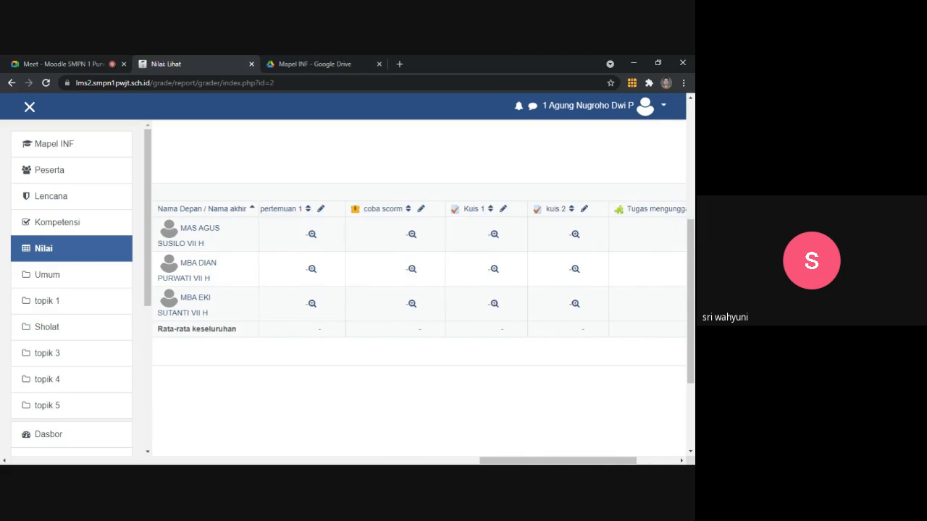
{"action": "scroll", "coordinate": [419, 270], "scroll_direction": "left", "scroll_amount": 1}
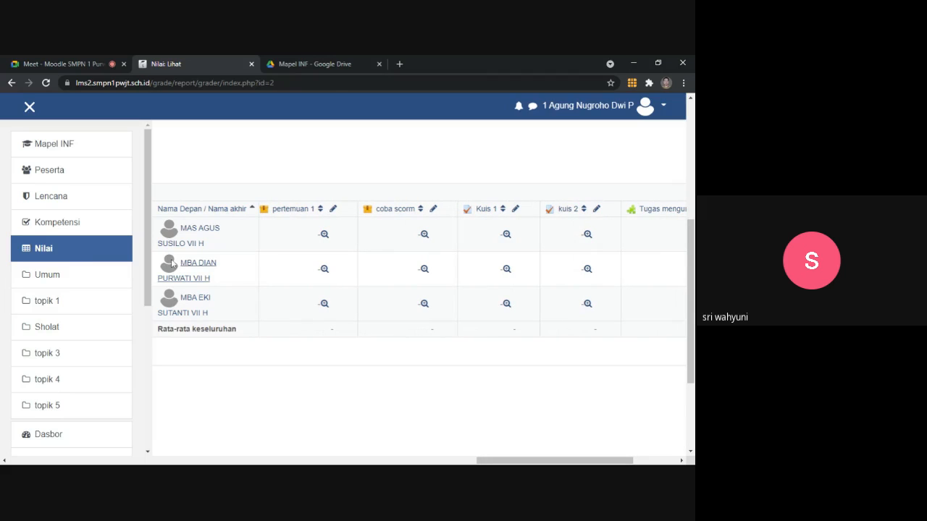
Return to the topik 1 section of the course and reopen the coba upload activity
{"action": "left_click", "coordinate": [75, 309]}
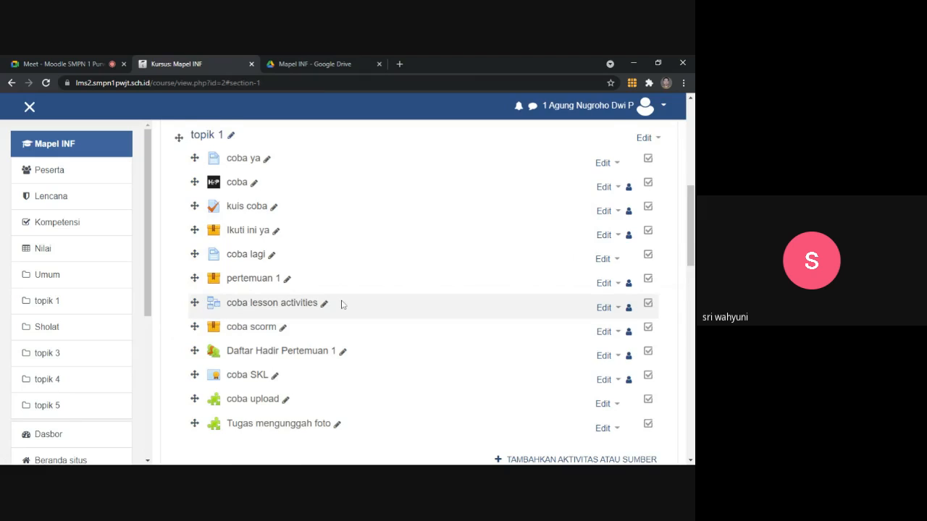
{"action": "scroll", "coordinate": [343, 304], "scroll_direction": "down", "scroll_amount": 1}
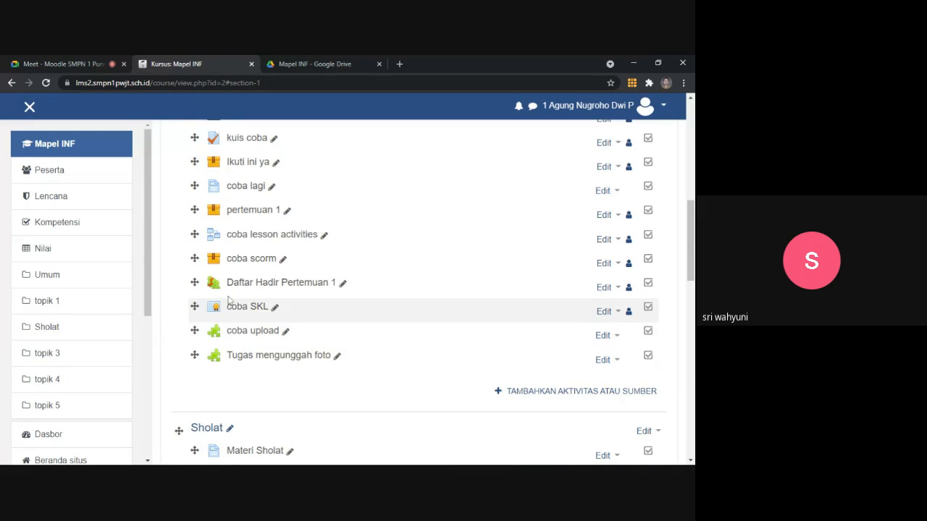
{"action": "left_click", "coordinate": [80, 63]}
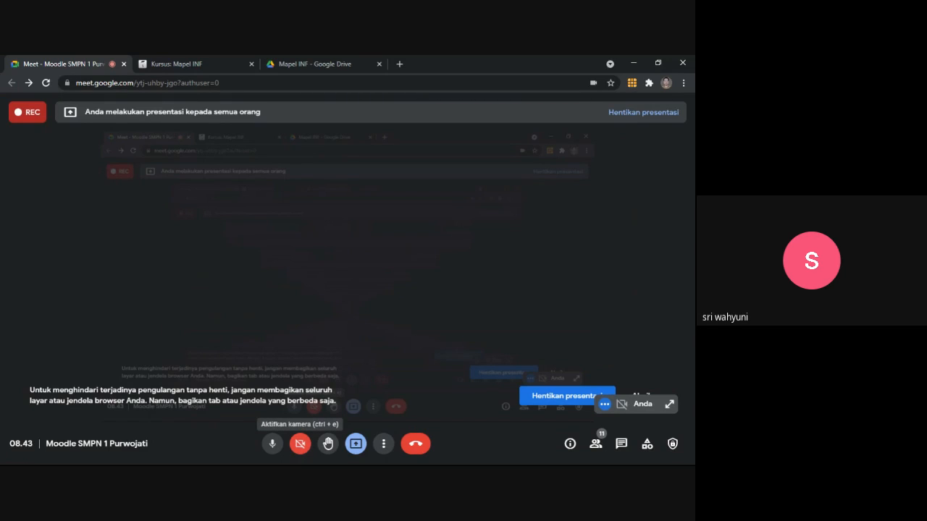
{"action": "left_click", "coordinate": [201, 60]}
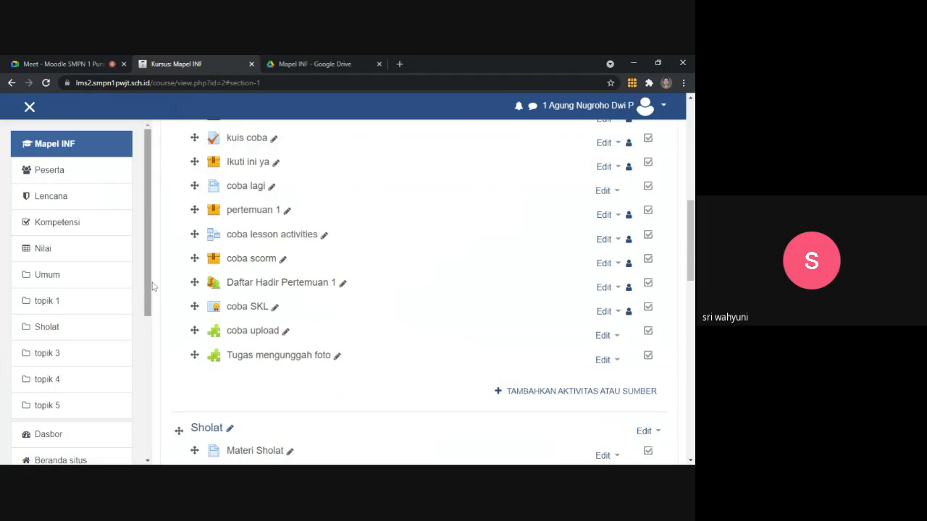
{"action": "left_click", "coordinate": [78, 311]}
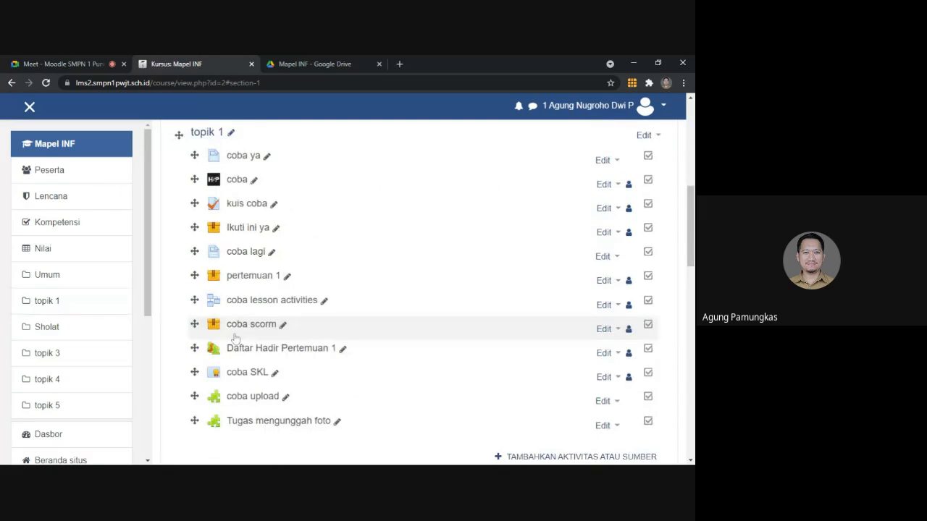
{"action": "scroll", "coordinate": [320, 356], "scroll_direction": "down", "scroll_amount": 2}
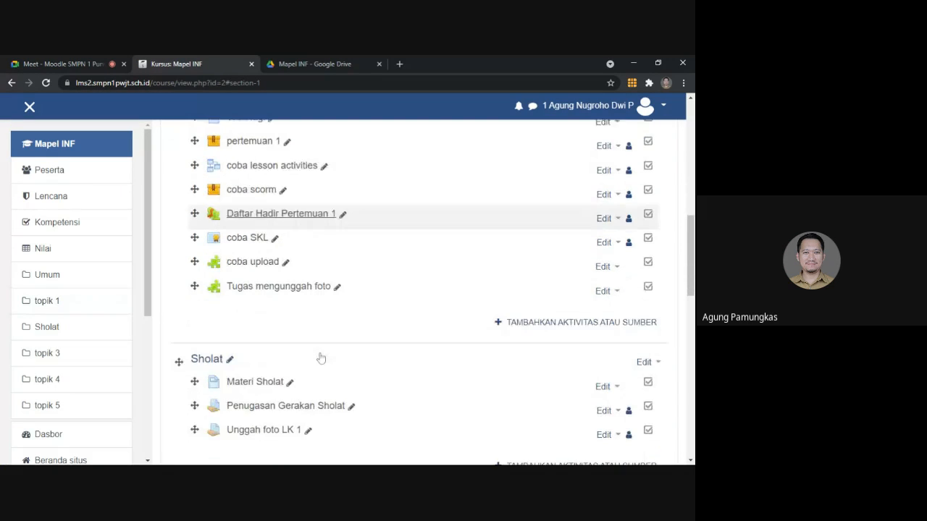
{"action": "left_click", "coordinate": [250, 261]}
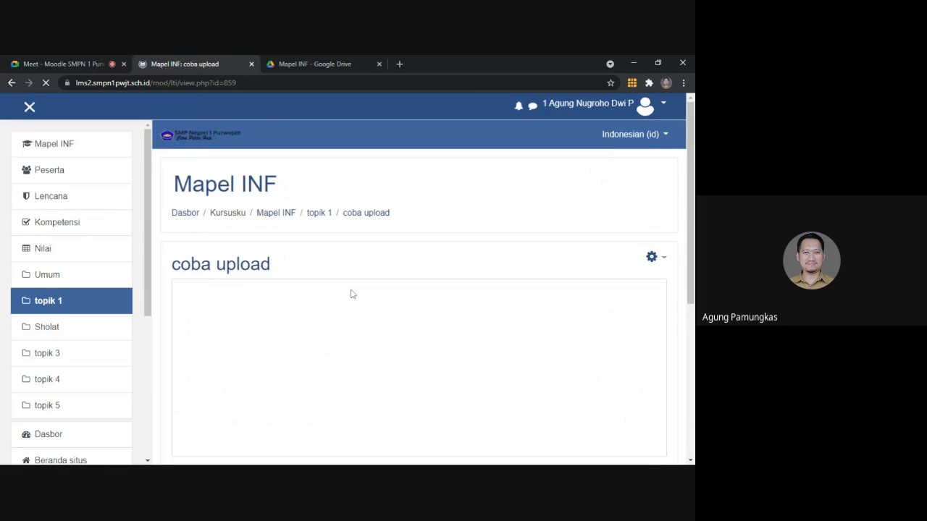
Look over the coba upload activity's edit settings and cancel back to the activity page
{"action": "scroll", "coordinate": [350, 293], "scroll_direction": "down", "scroll_amount": 1}
{"action": "left_click", "coordinate": [651, 176]}
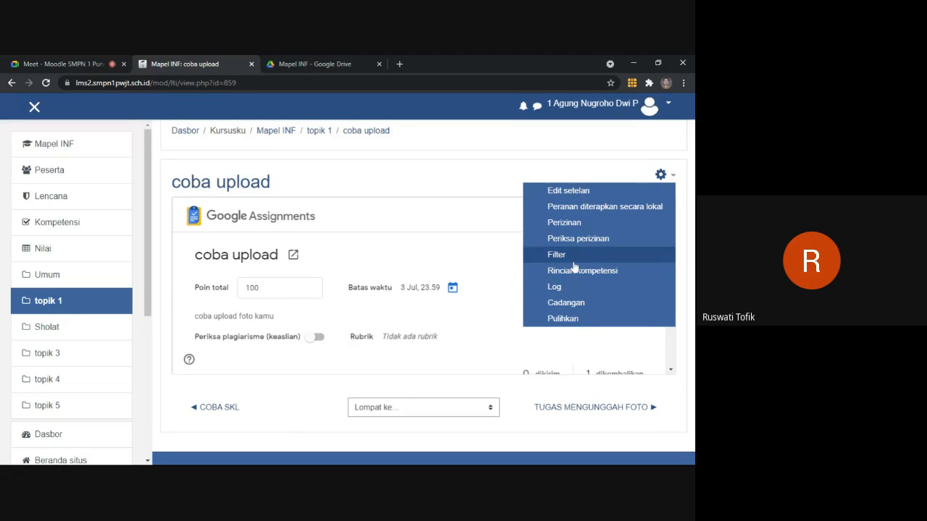
{"action": "left_click", "coordinate": [583, 191]}
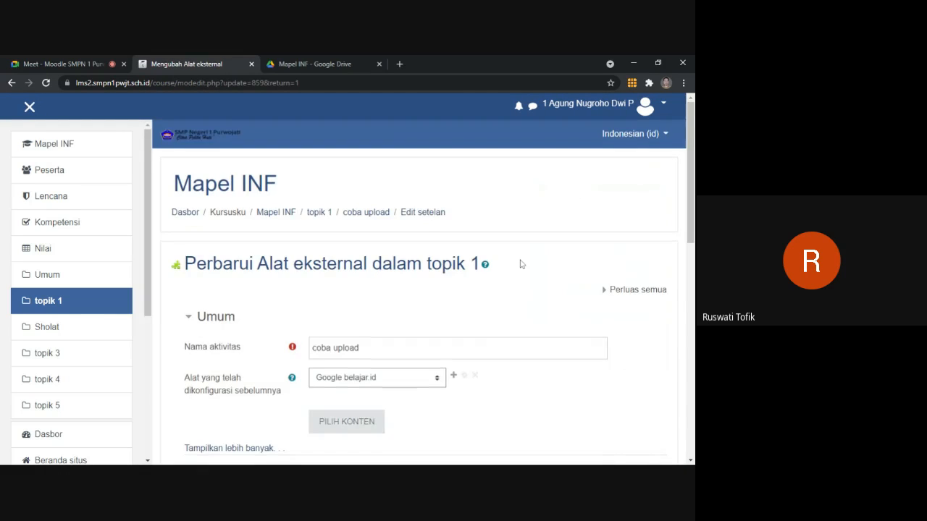
{"action": "scroll", "coordinate": [520, 264], "scroll_direction": "down", "scroll_amount": 5}
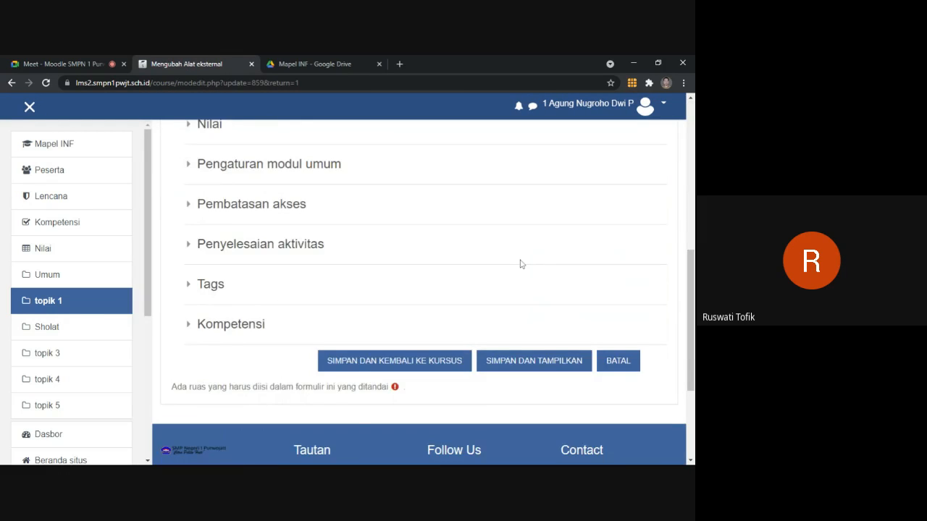
{"action": "left_click", "coordinate": [621, 361]}
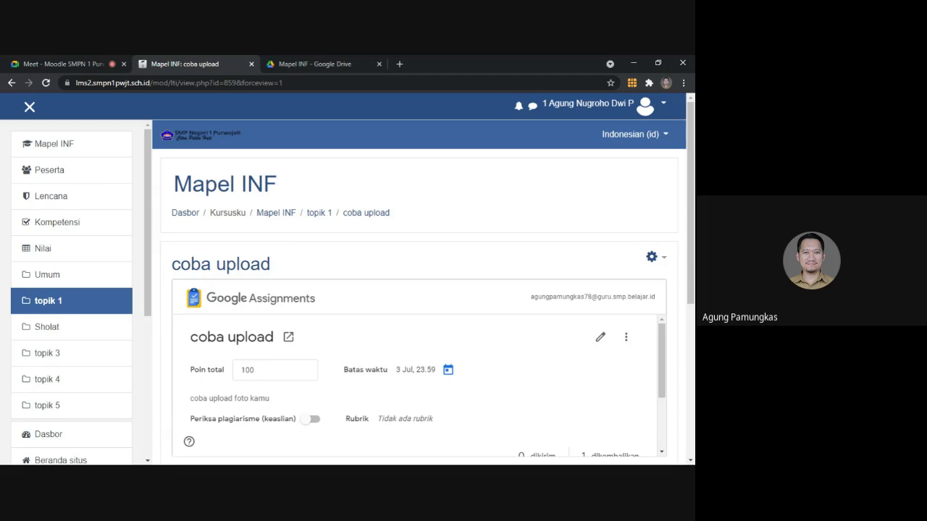
{"action": "left_click_drag", "start_coordinate": [191, 265], "coordinate": [279, 270]}
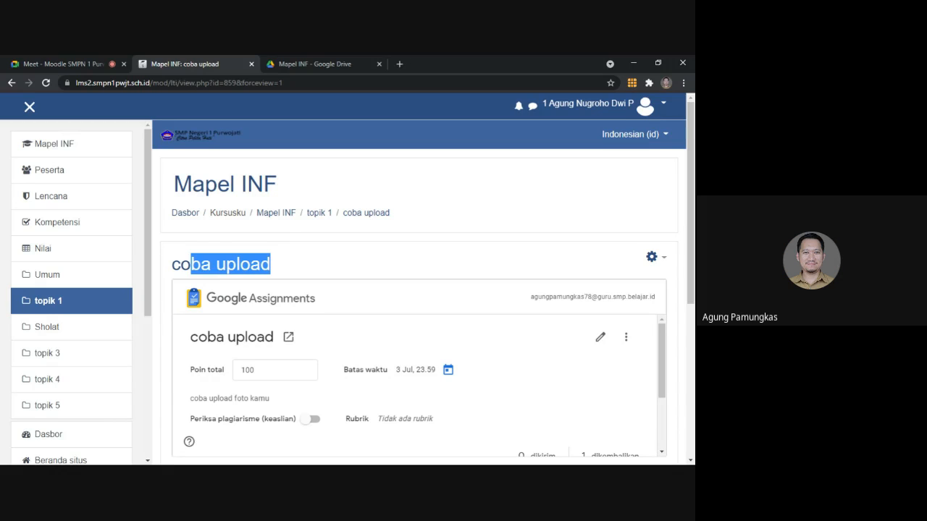
Check the Google Meet tab, and return to the coba upload activity to review its list of submissions and grades
{"action": "left_click", "coordinate": [62, 61]}
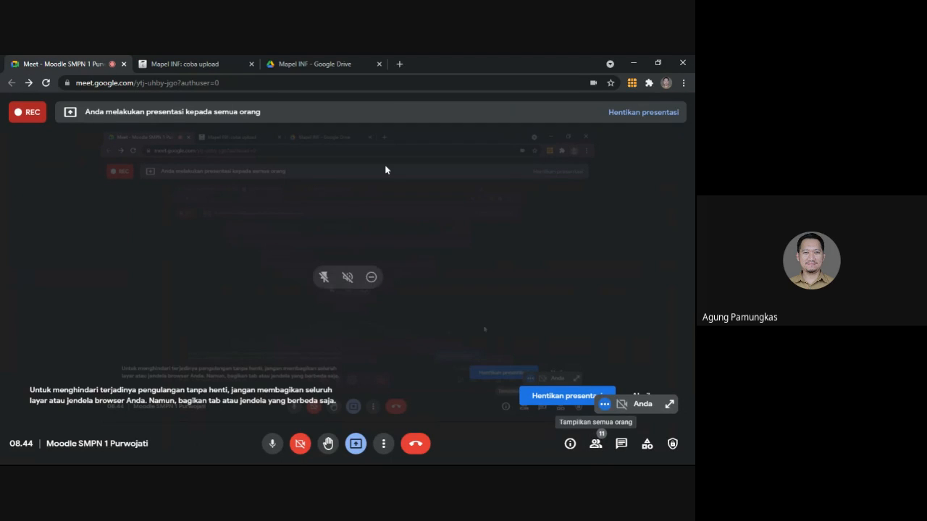
{"action": "left_click", "coordinate": [222, 60]}
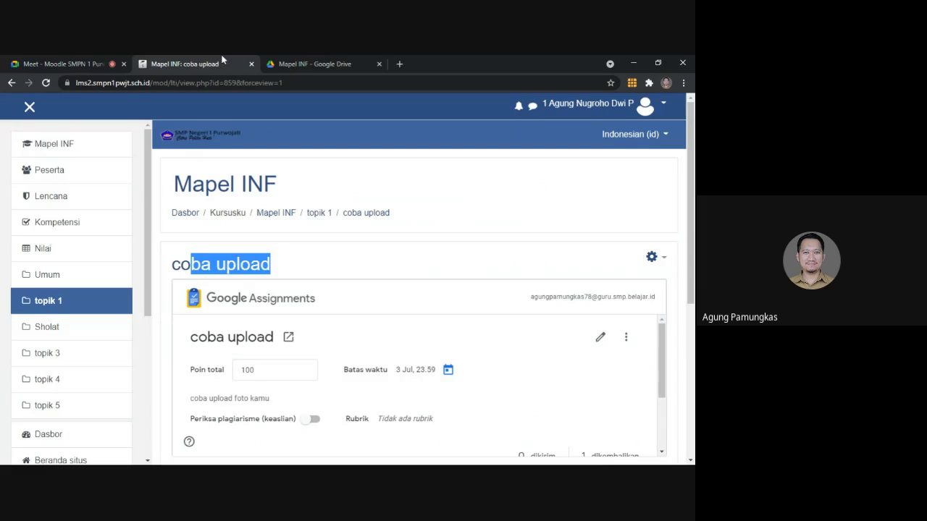
{"action": "scroll", "coordinate": [409, 256], "scroll_direction": "down", "scroll_amount": 1}
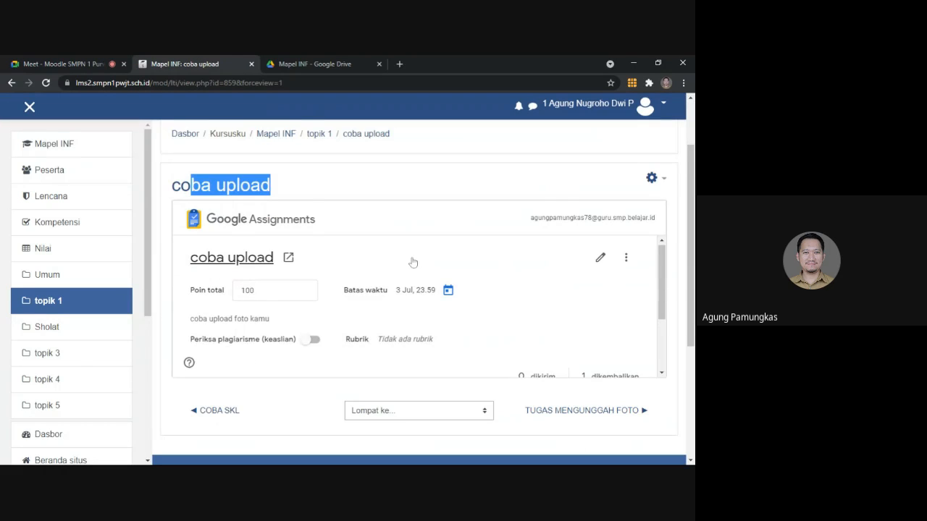
{"action": "scroll", "coordinate": [411, 259], "scroll_direction": "down", "scroll_amount": 3}
{"action": "scroll", "coordinate": [413, 262], "scroll_direction": "down", "scroll_amount": 1}
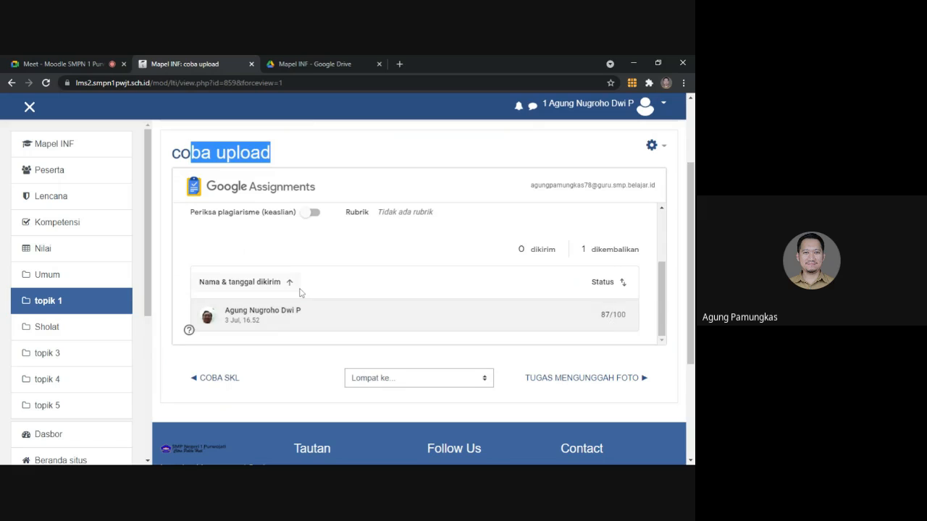
Return to the topik 1 section of the course and add a new Halaman resource to it
{"action": "left_click", "coordinate": [77, 300]}
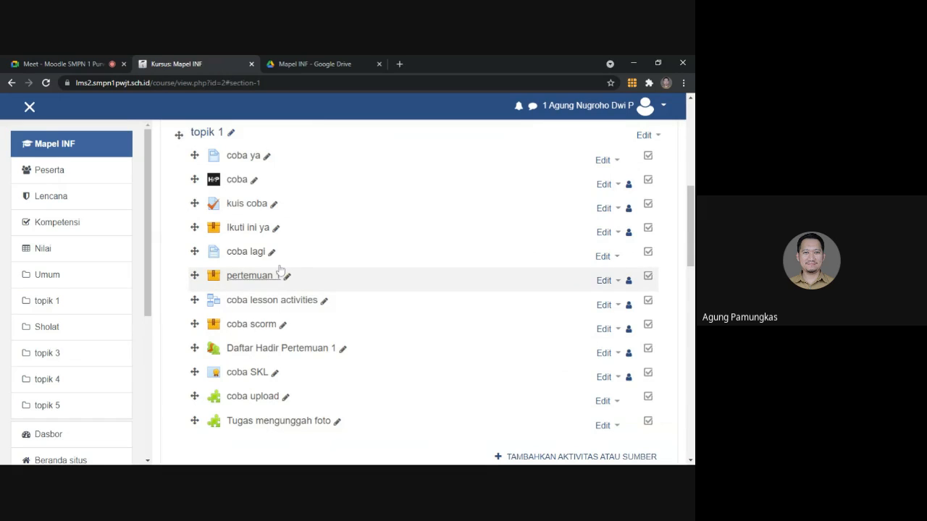
{"action": "scroll", "coordinate": [314, 227], "scroll_direction": "down", "scroll_amount": 3}
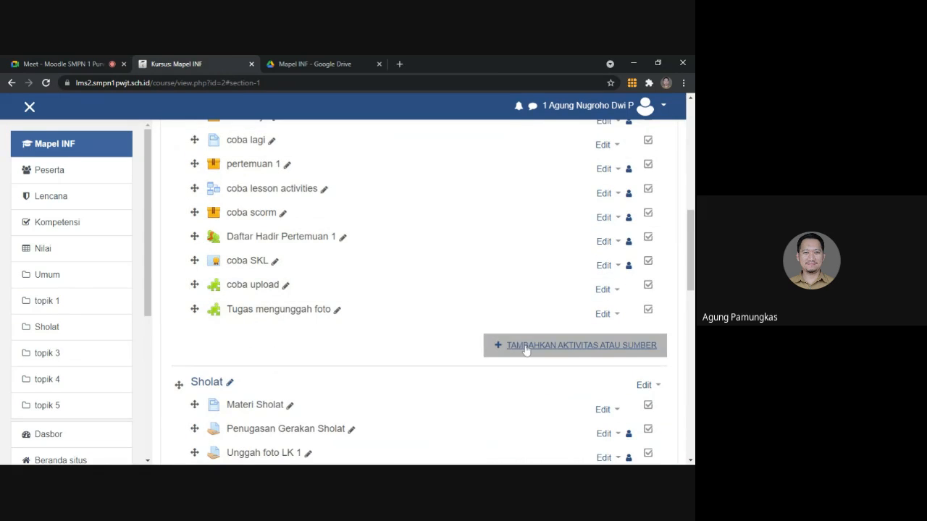
{"action": "left_click", "coordinate": [526, 348]}
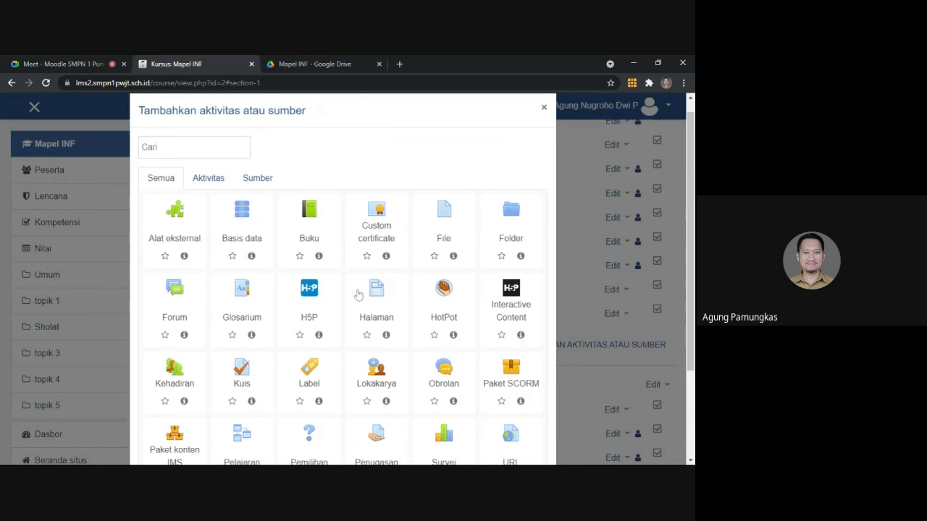
{"action": "scroll", "coordinate": [359, 295], "scroll_direction": "down", "scroll_amount": 1}
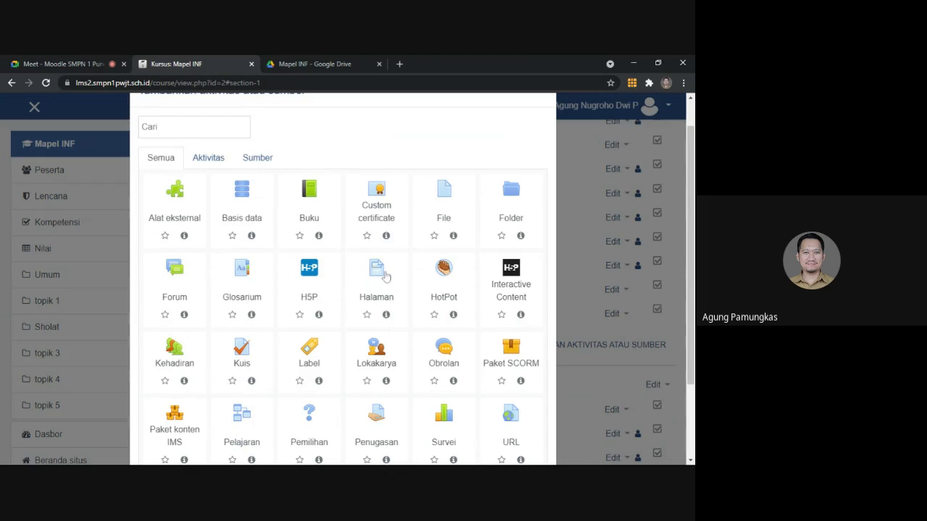
{"action": "left_click", "coordinate": [385, 276]}
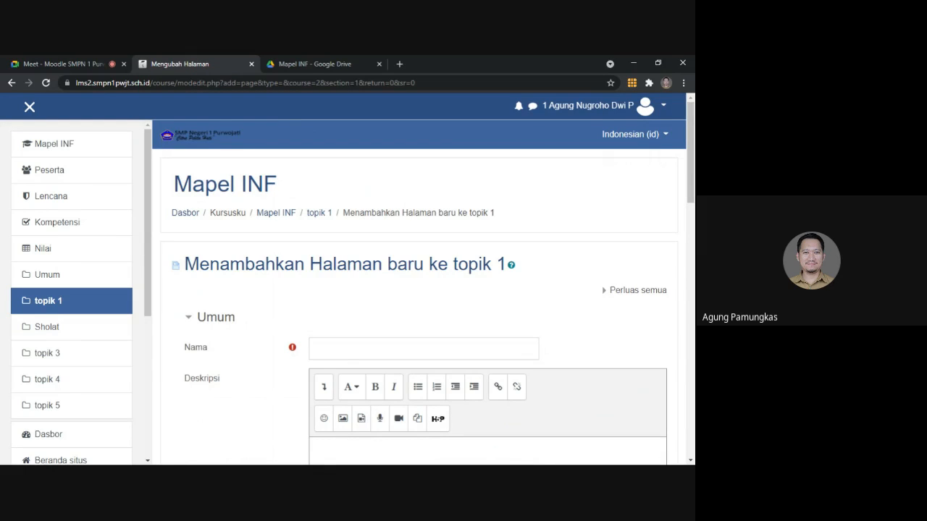
Look over the new page's form and name the page Zakat
{"action": "scroll", "coordinate": [427, 289], "scroll_direction": "down", "scroll_amount": 8}
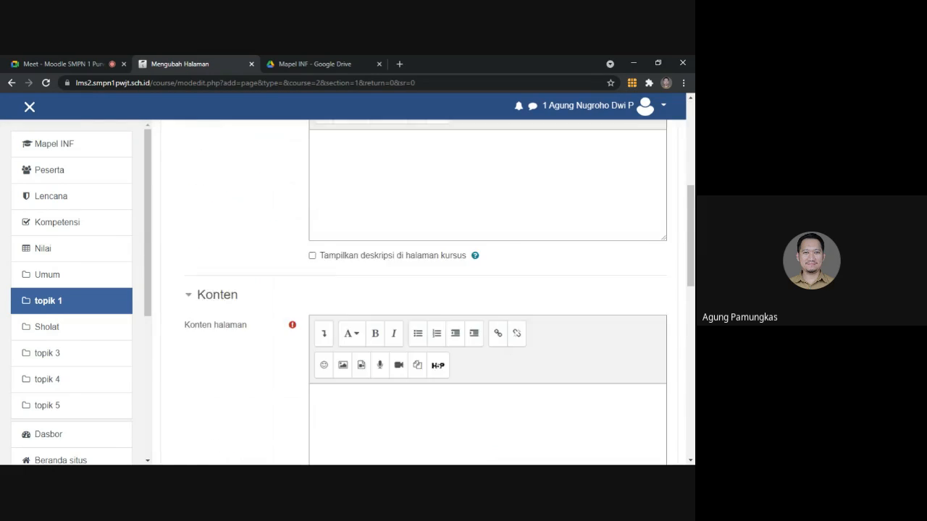
{"action": "scroll", "coordinate": [427, 290], "scroll_direction": "up", "scroll_amount": 4}
{"action": "scroll", "coordinate": [323, 286], "scroll_direction": "up", "scroll_amount": 1}
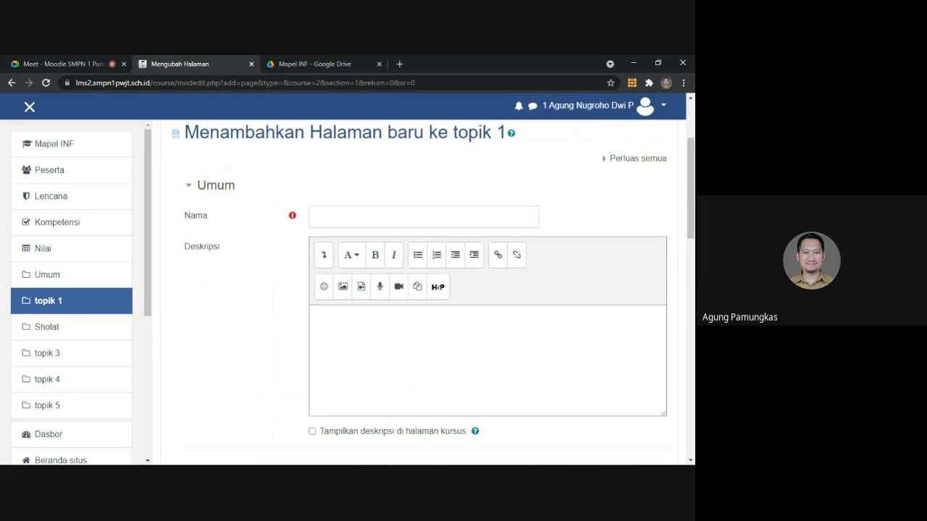
{"action": "left_click", "coordinate": [424, 217]}
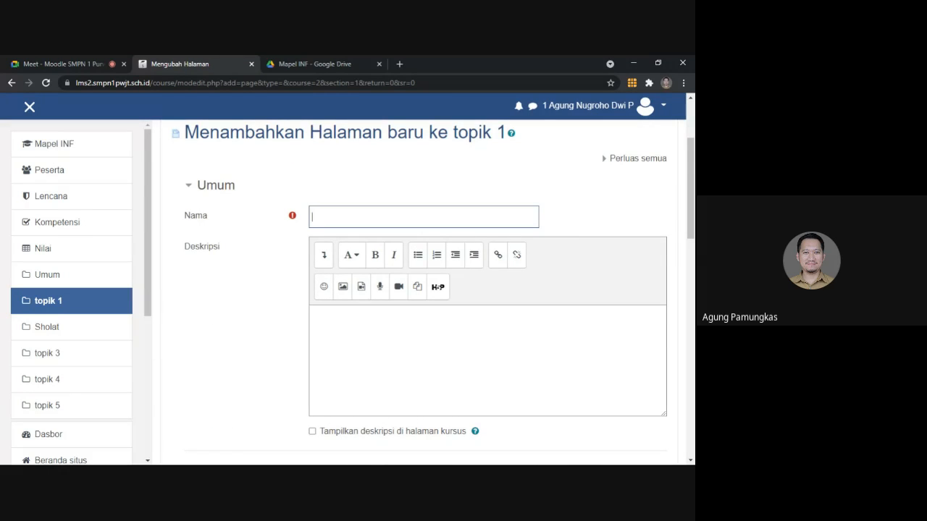
{"action": "type", "text": "Zakat"}
Enter "Pengertian zakat" and the numbers 1 to 4 on separate lines as the page content, and clear all of that text
{"action": "scroll", "coordinate": [320, 218], "scroll_direction": "down", "scroll_amount": 2}
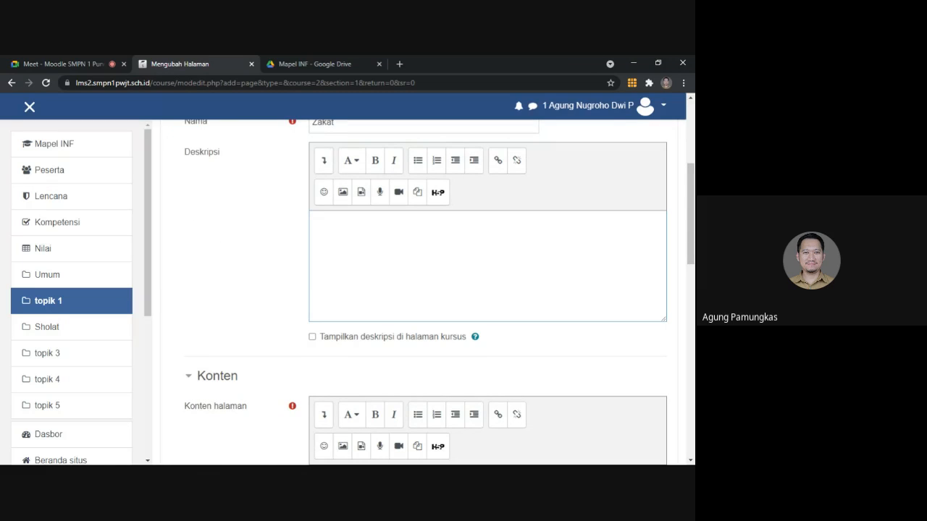
{"action": "scroll", "coordinate": [325, 239], "scroll_direction": "down", "scroll_amount": 3}
{"action": "left_click", "coordinate": [336, 331]}
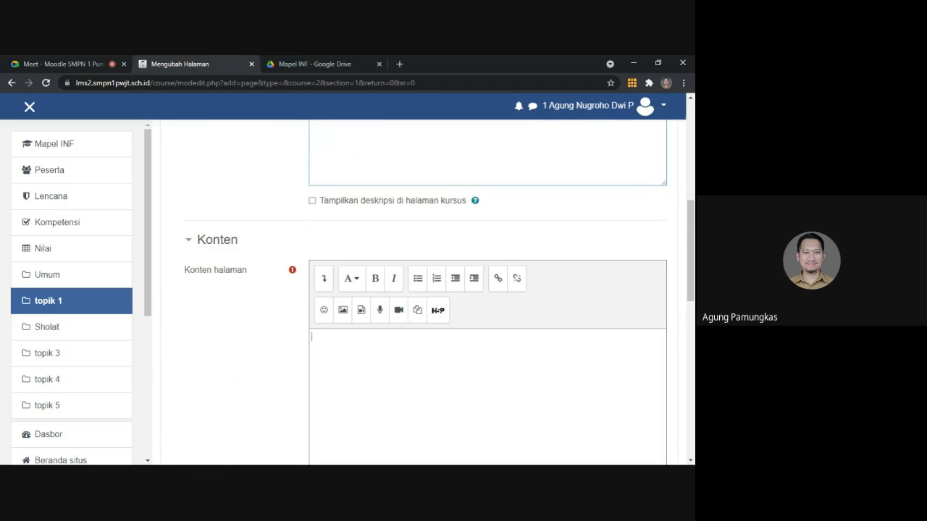
{"action": "type", "text": "Pengertian zakat"}
{"action": "key", "text": "Return"}
{"action": "type", "text": "1"}
{"action": "key", "text": "Return"}
{"action": "type", "text": "2"}
{"action": "key", "text": "Return"}
{"action": "type", "text": "3"}
{"action": "key", "text": "Return"}
{"action": "type", "text": "4"}
{"action": "scroll", "coordinate": [419, 289], "scroll_direction": "down", "scroll_amount": 1}
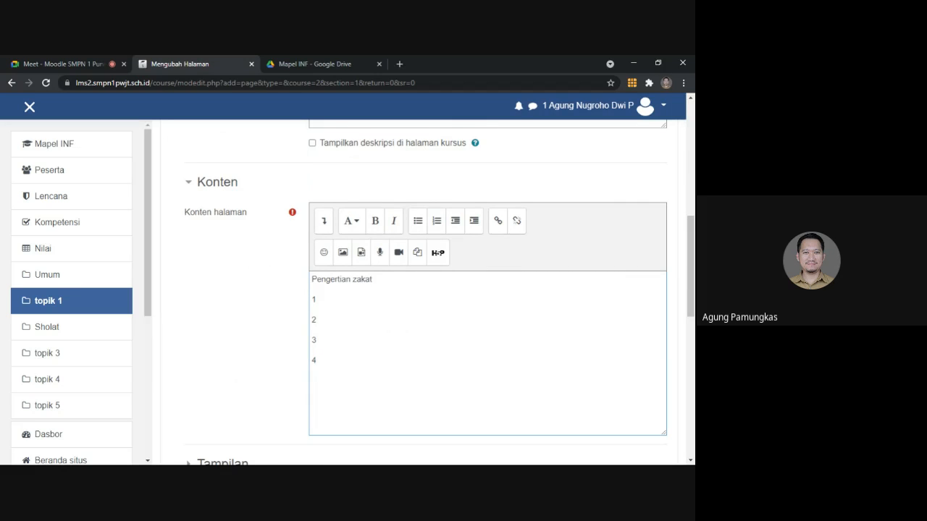
{"action": "key", "text": "ctrl+a"}
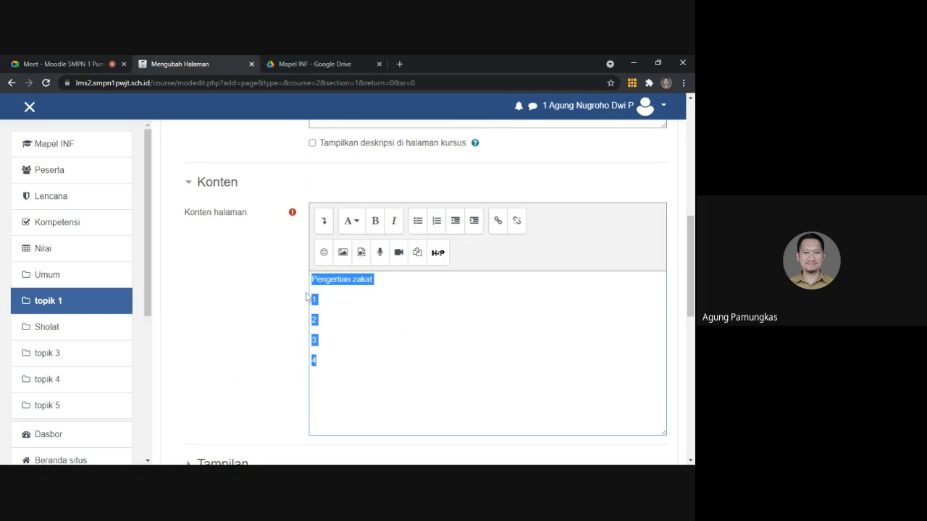
{"action": "key", "text": "BackSpace"}
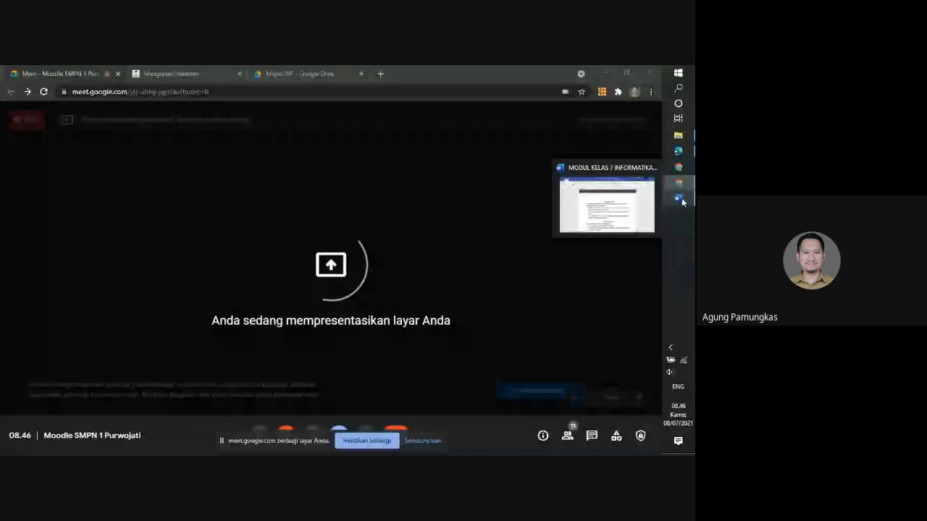
View the MODUL KELAS 7 INFORMATIKA SEMESTER 1 document in Word and return to the Moodle page form in Chrome
{"action": "left_click", "coordinate": [611, 204]}
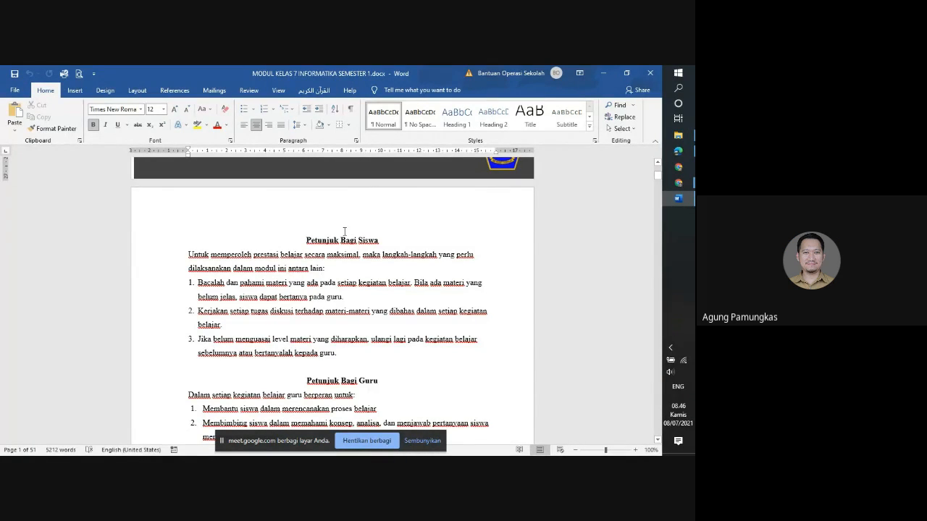
{"action": "mouse_move", "coordinate": [679, 155]}
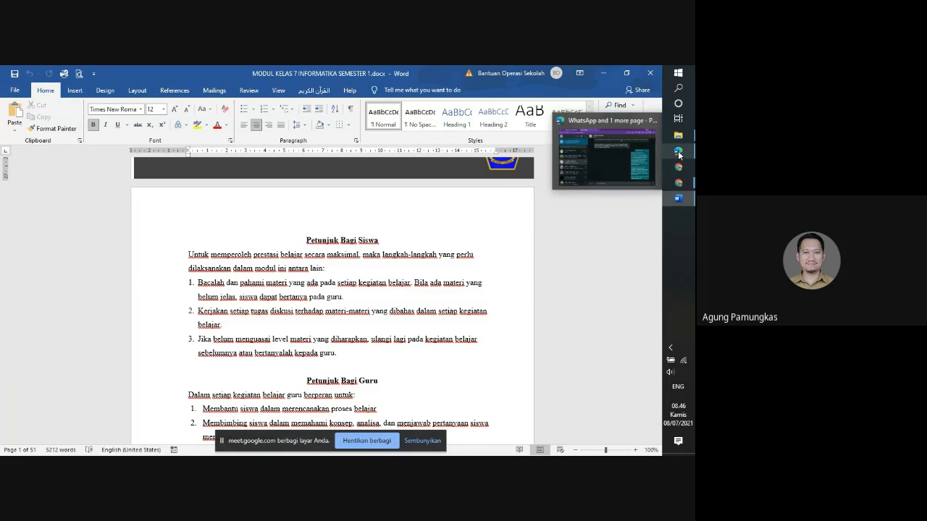
{"action": "mouse_move", "coordinate": [679, 183]}
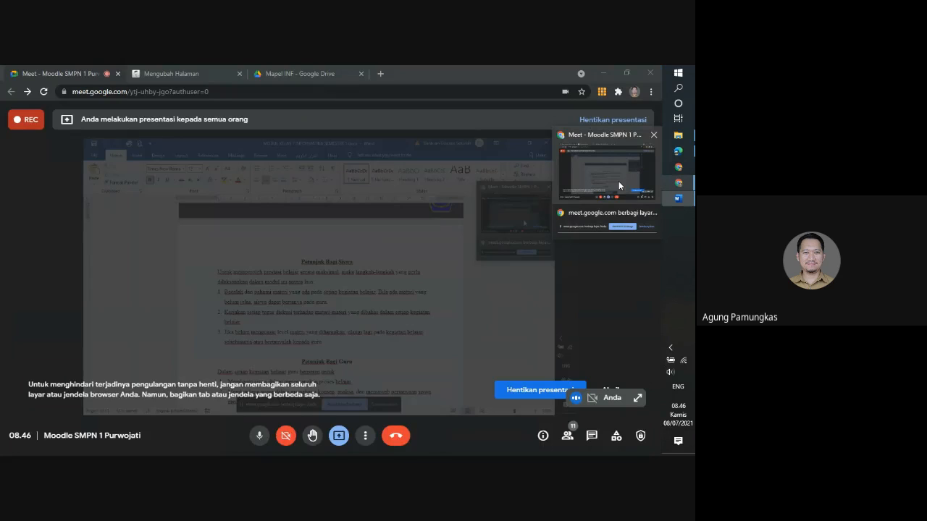
{"action": "left_click", "coordinate": [618, 181]}
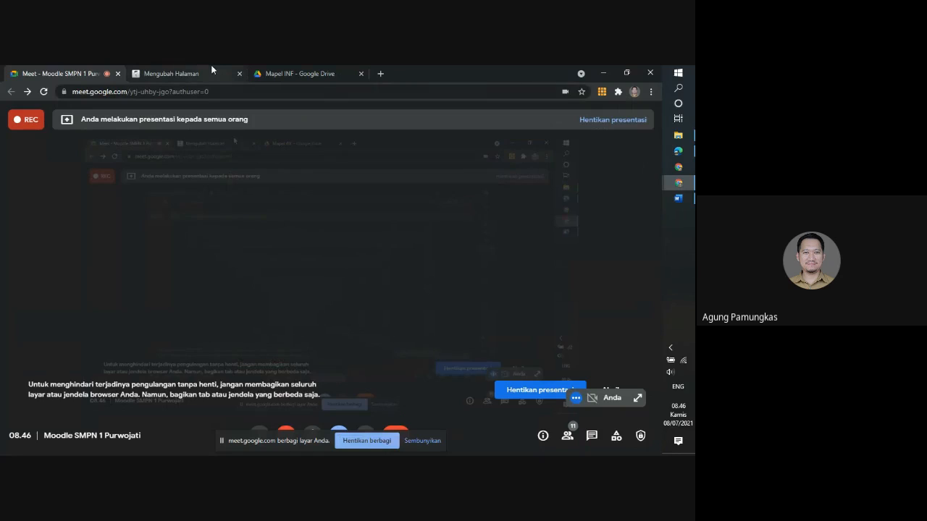
{"action": "left_click", "coordinate": [211, 70]}
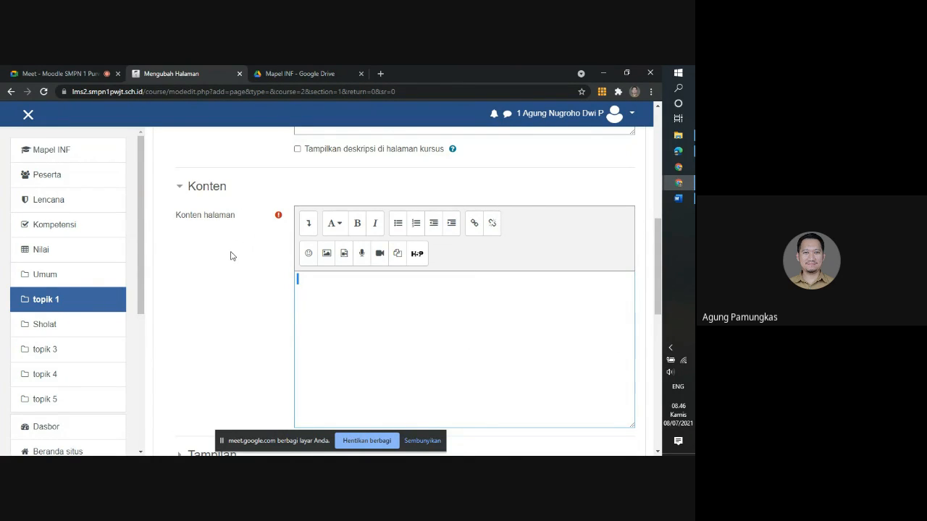
Switch to the Word module document, publish it to the Desktop as MODUL KELAS 7 INFORMATIKA SEMESTER 1.pdf, and close Word
{"action": "left_click", "coordinate": [677, 199]}
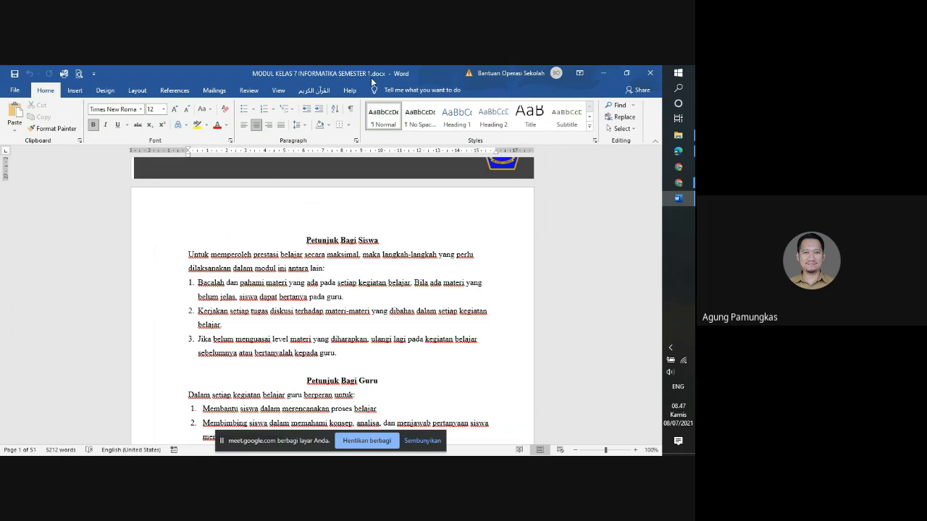
{"action": "left_click", "coordinate": [14, 90]}
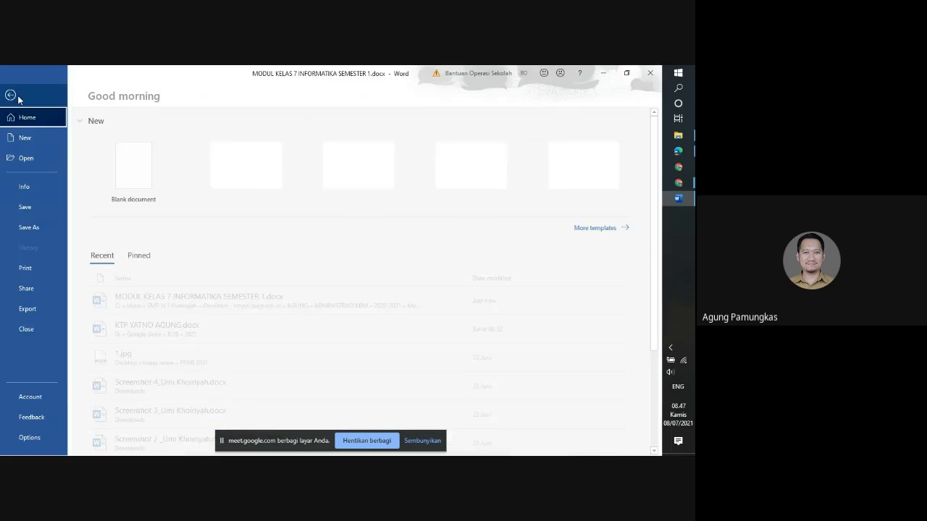
{"action": "left_click", "coordinate": [39, 308]}
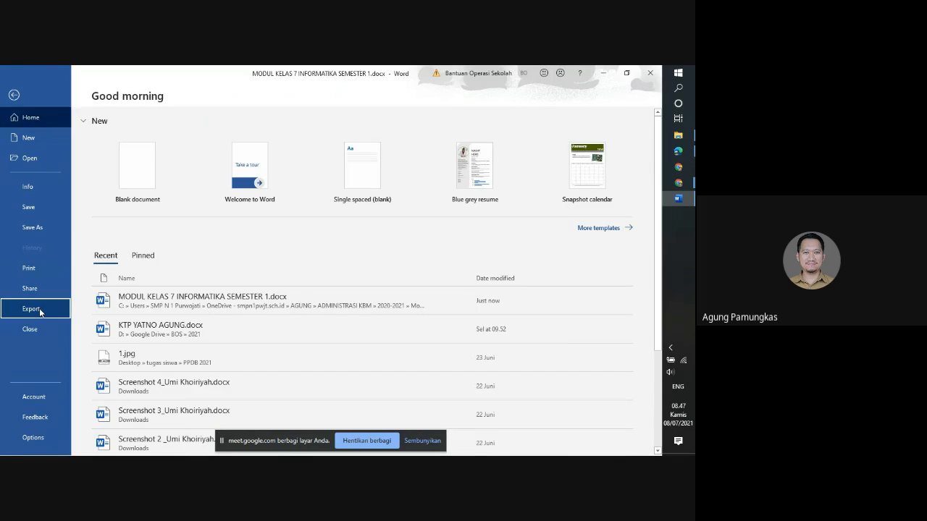
{"action": "left_click", "coordinate": [289, 207]}
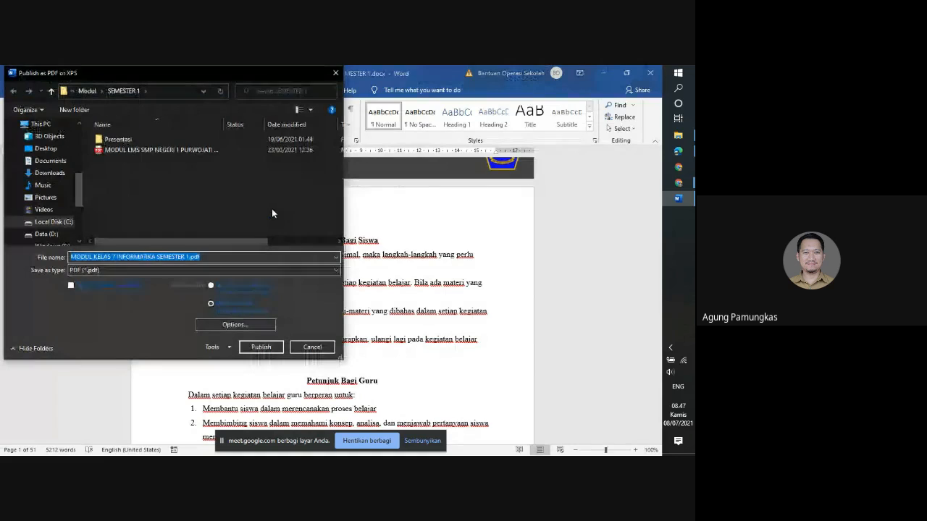
{"action": "left_click", "coordinate": [54, 152]}
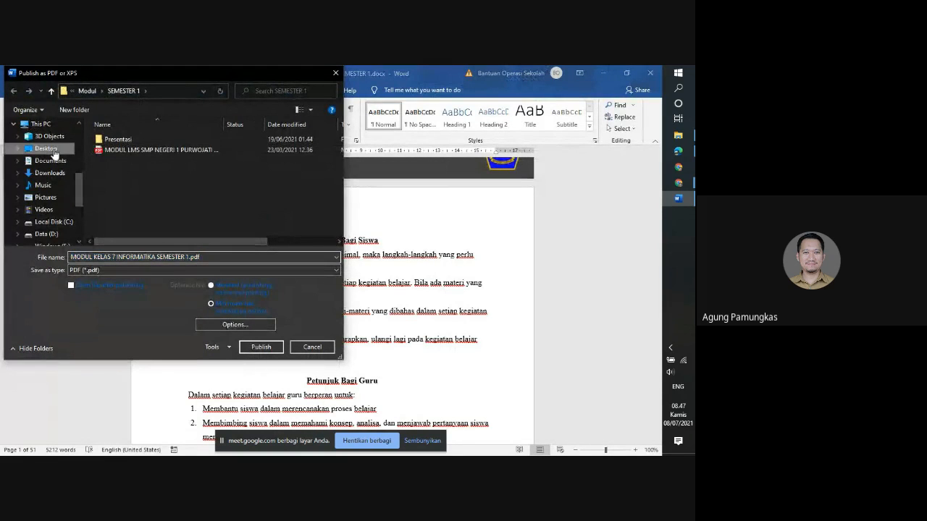
{"action": "left_click", "coordinate": [259, 347]}
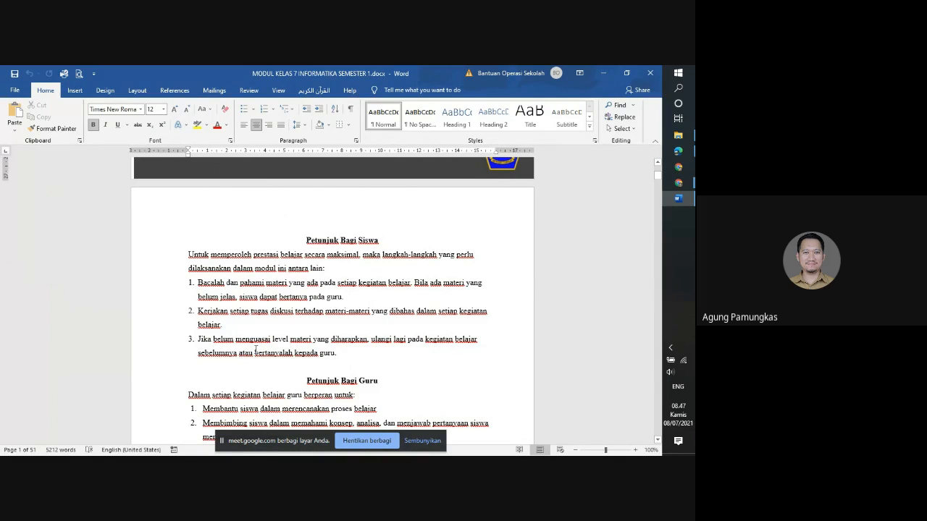
{"action": "left_click", "coordinate": [653, 73]}
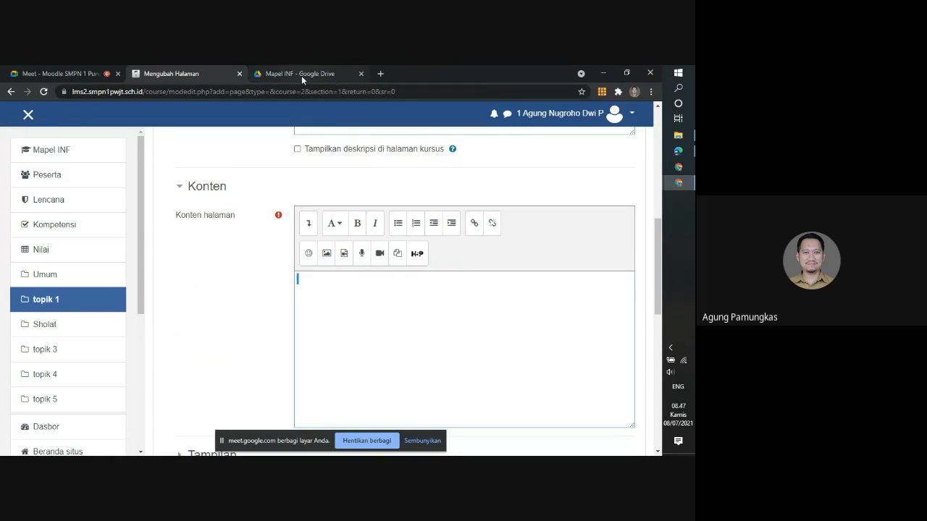
Switch to Google Drive and open the 2020-2021 folder in Drive Saya
{"action": "left_click", "coordinate": [301, 75]}
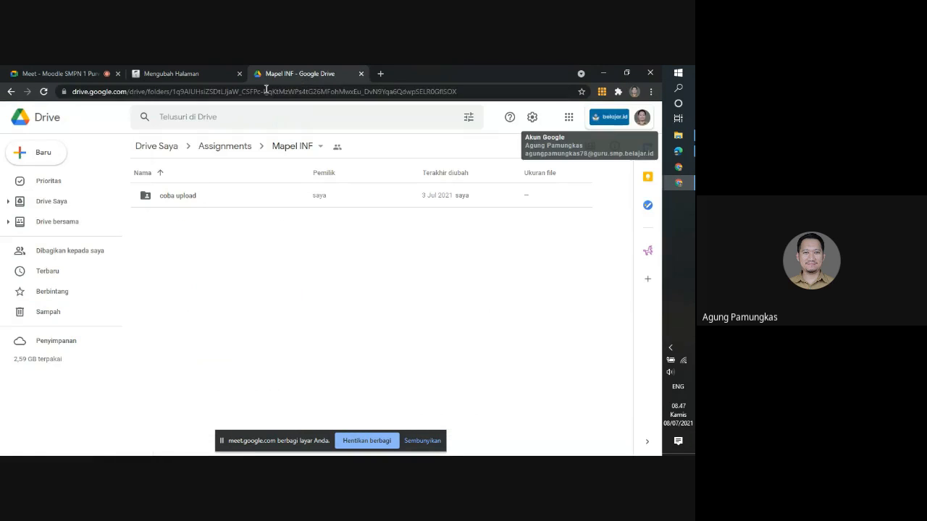
{"action": "left_click", "coordinate": [163, 148]}
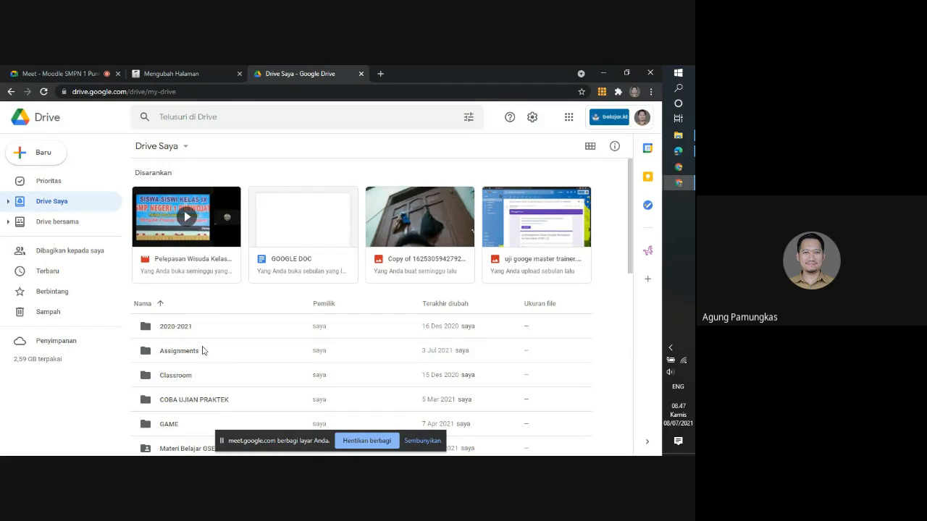
{"action": "left_click", "coordinate": [188, 74]}
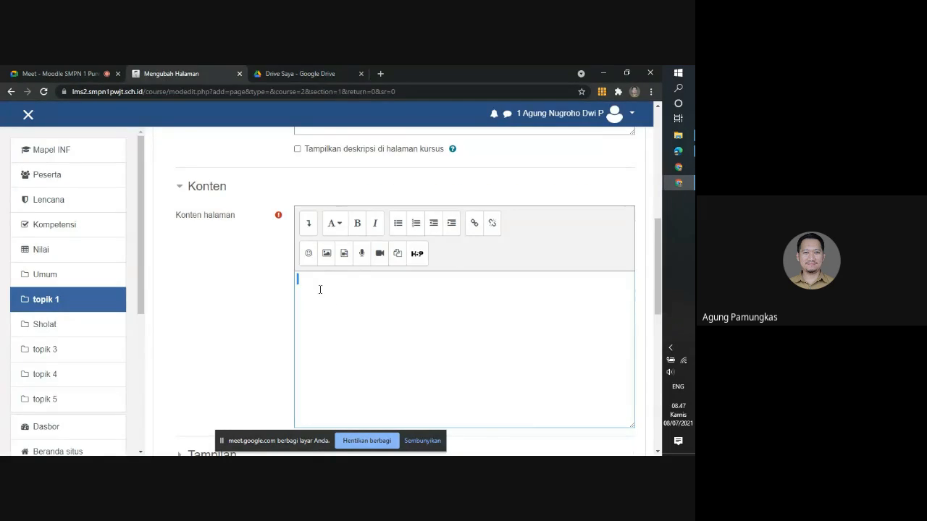
{"action": "left_click", "coordinate": [296, 67]}
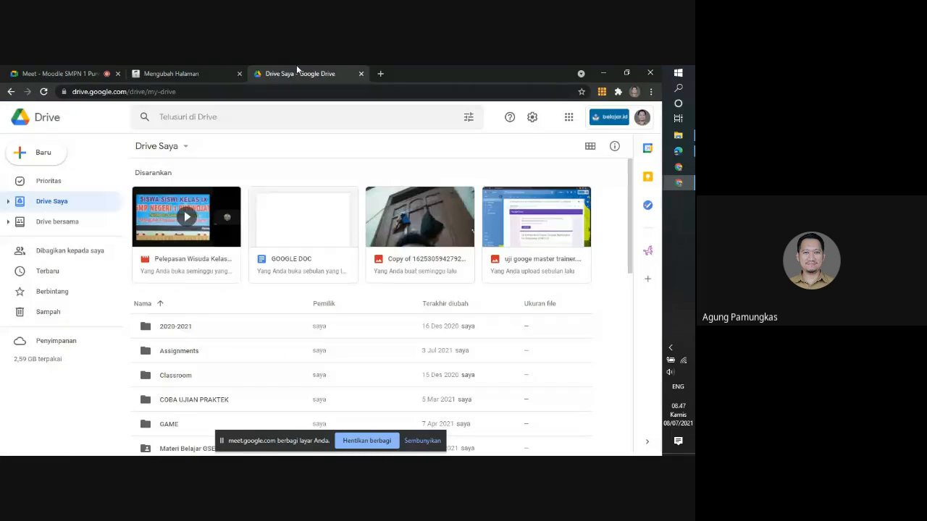
{"action": "left_click", "coordinate": [175, 333]}
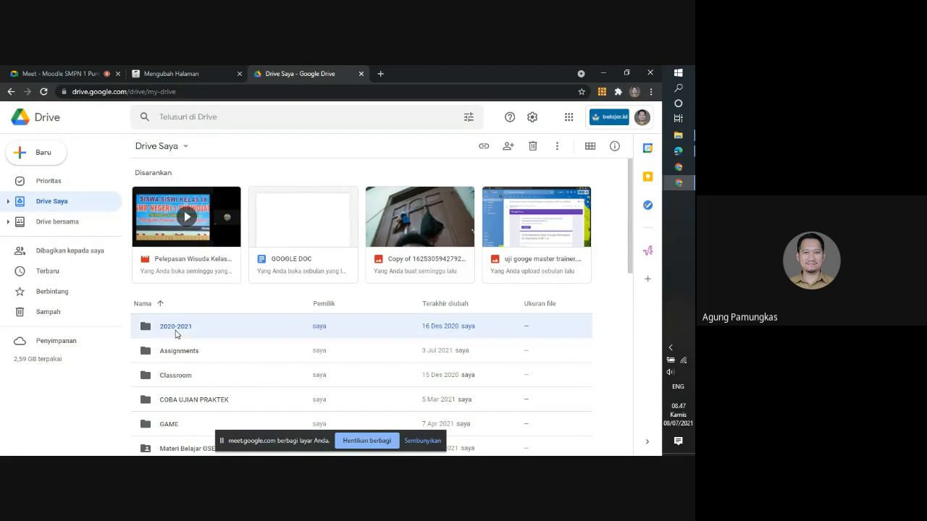
{"action": "double_click", "coordinate": [175, 333]}
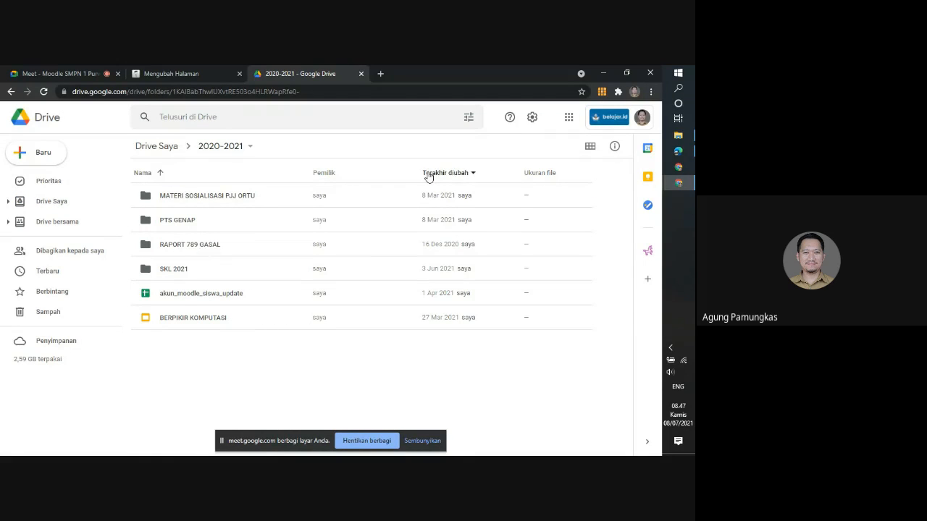
Upload MODUL KELAS 7 INFORMATIKA SEMESTER 1.pdf from the Desktop in File Explorer to the 2020-2021 folder in Google Drive
{"action": "left_click", "coordinate": [684, 135]}
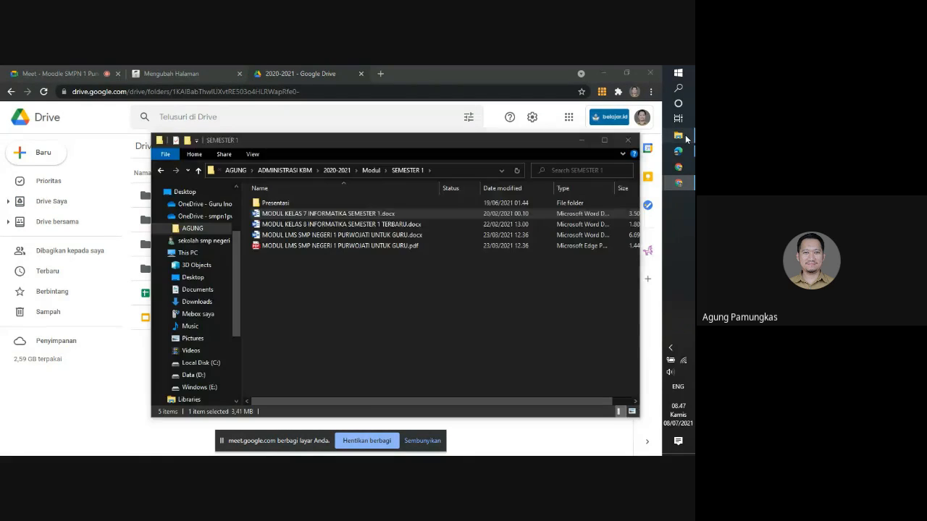
{"action": "left_click", "coordinate": [185, 193]}
{"action": "scroll", "coordinate": [297, 355], "scroll_direction": "down", "scroll_amount": 2}
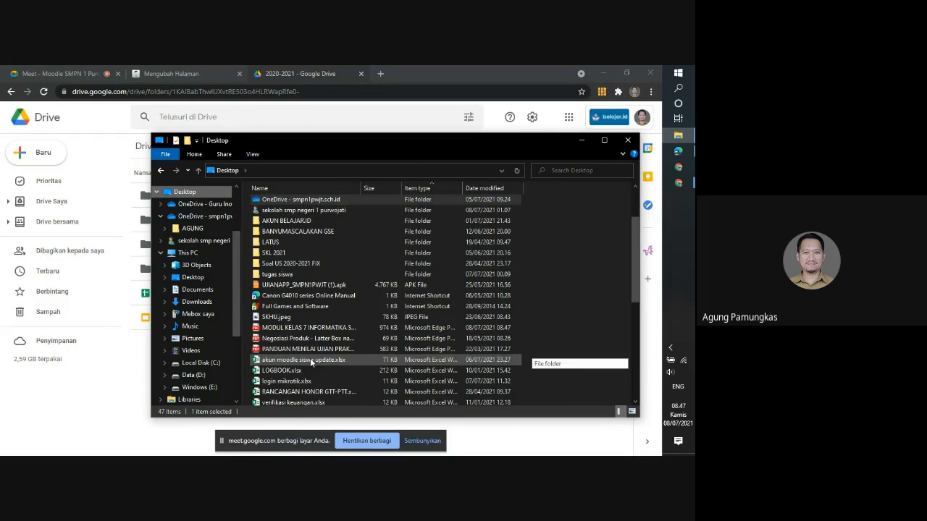
{"action": "left_click", "coordinate": [295, 329]}
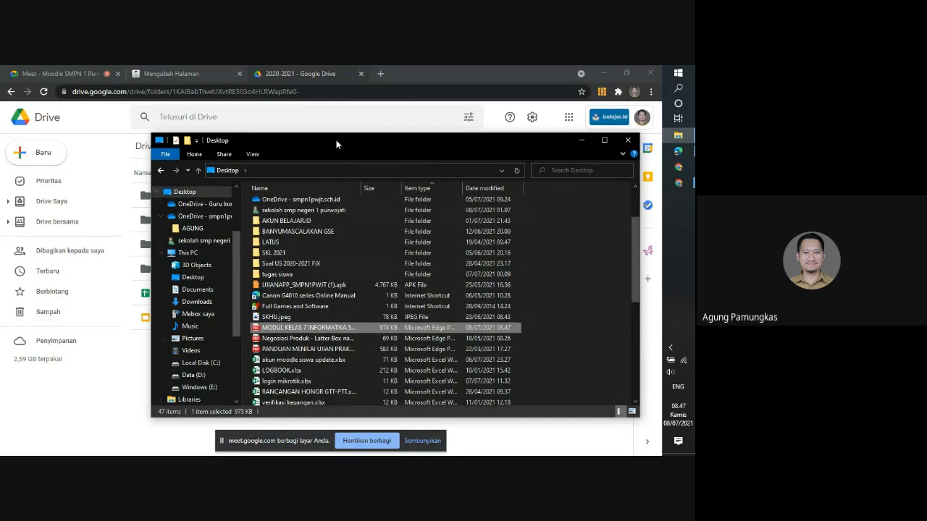
{"action": "left_click_drag", "start_coordinate": [336, 140], "coordinate": [489, 147]}
{"action": "left_click_drag", "start_coordinate": [456, 336], "coordinate": [204, 385]}
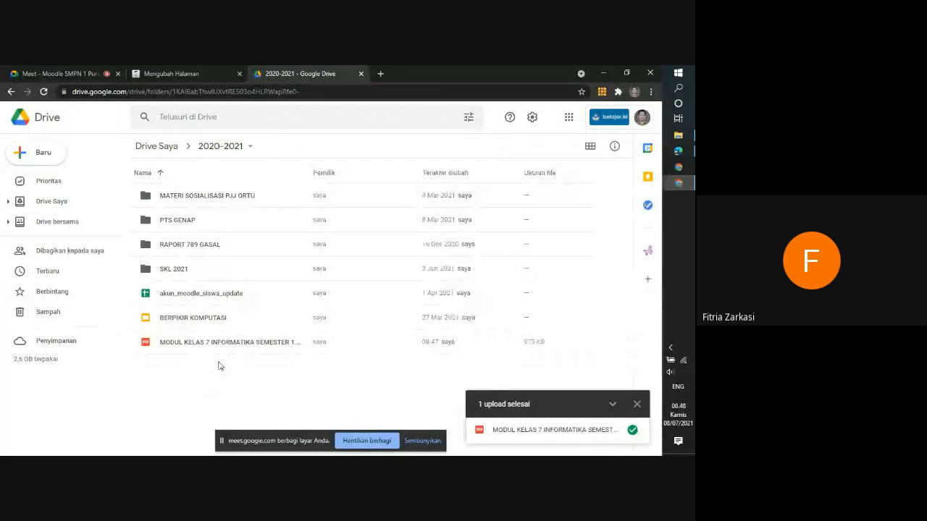
{"action": "double_click", "coordinate": [215, 345]}
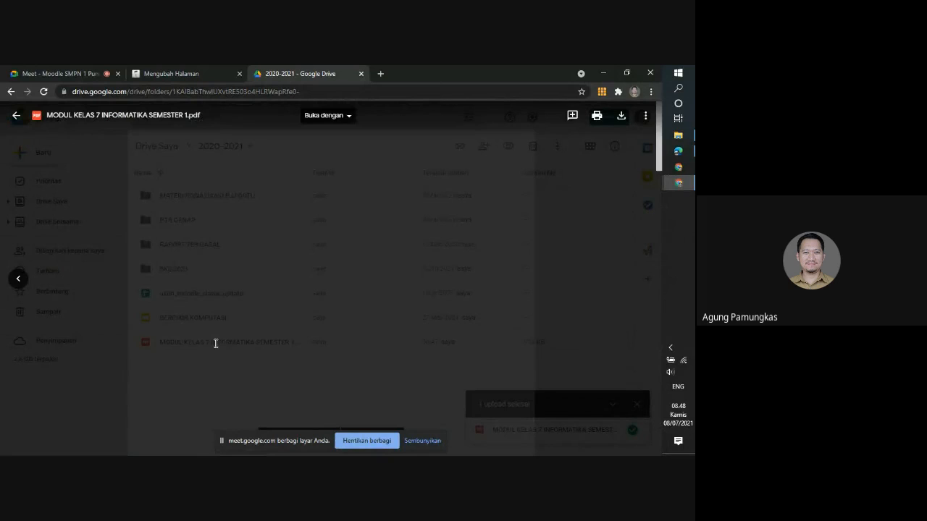
{"action": "left_click", "coordinate": [645, 117]}
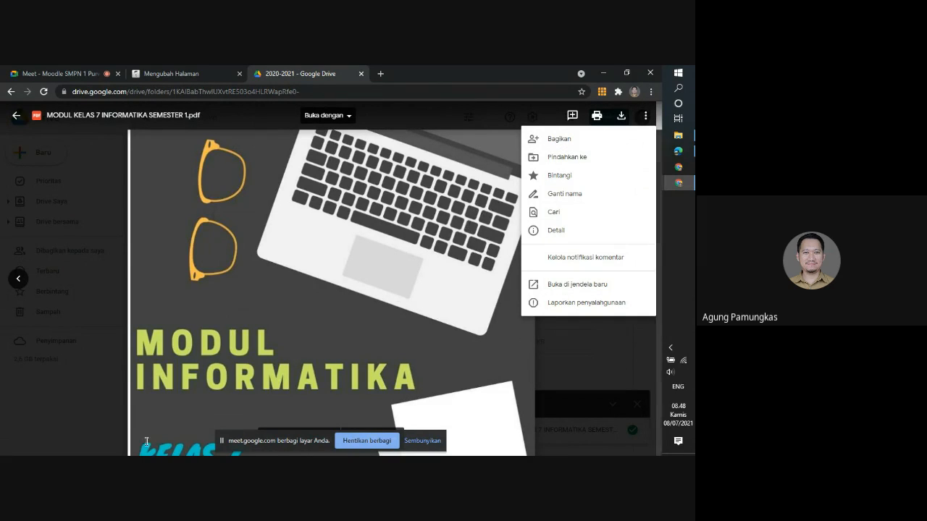
{"action": "left_click", "coordinate": [92, 446]}
{"action": "left_click", "coordinate": [588, 287]}
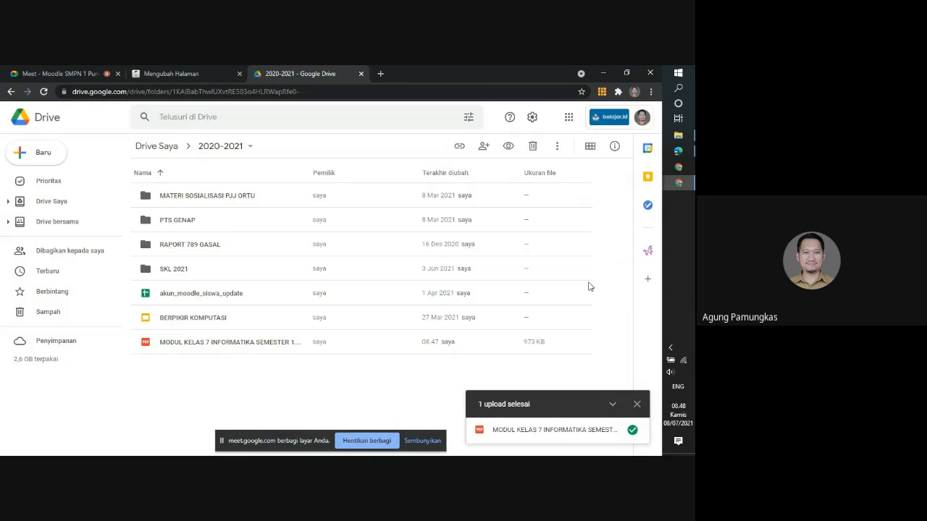
Open the uploaded module PDF and set its link sharing to "Siapa saja yang memiliki link"
{"action": "double_click", "coordinate": [205, 343]}
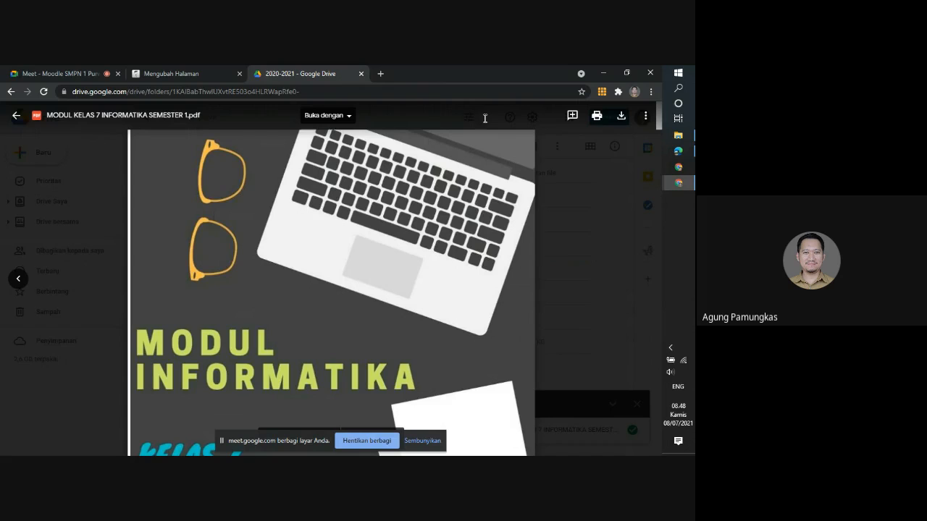
{"action": "left_click", "coordinate": [645, 116]}
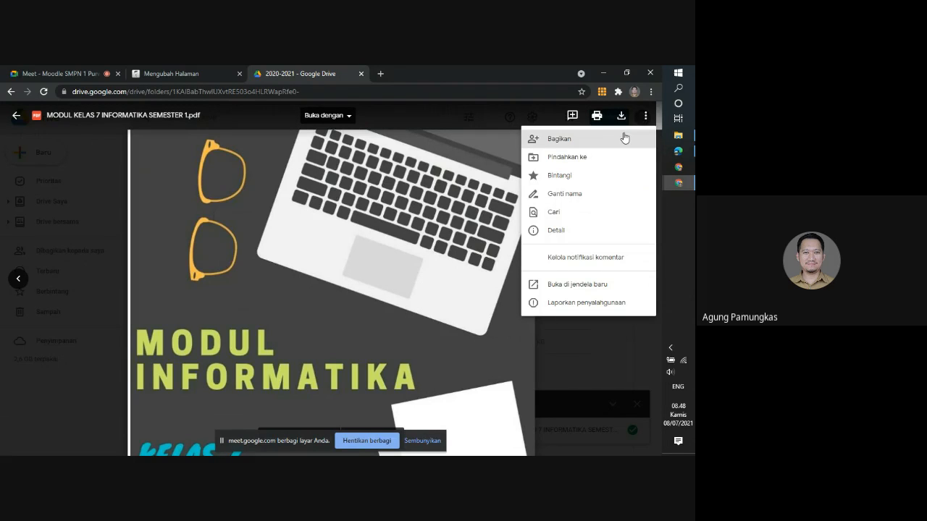
{"action": "left_click", "coordinate": [624, 137]}
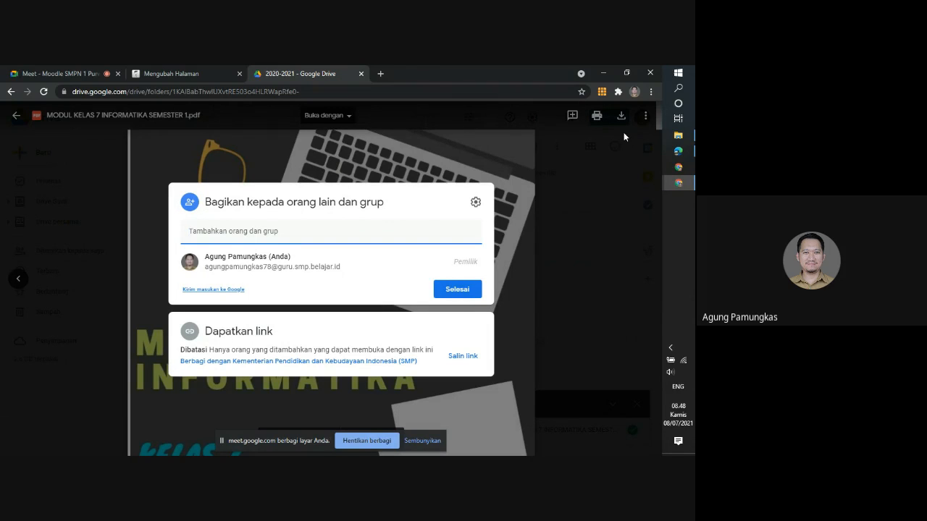
{"action": "left_click", "coordinate": [199, 367]}
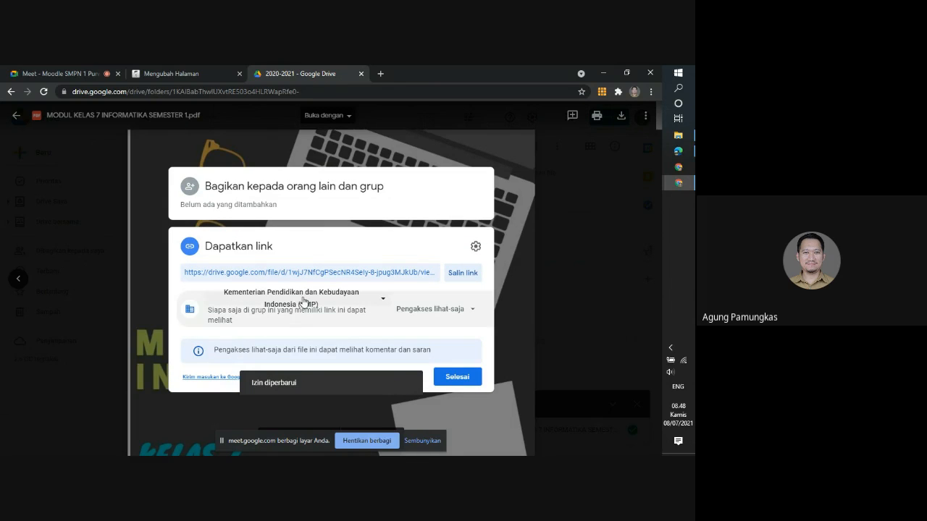
{"action": "left_click", "coordinate": [380, 302]}
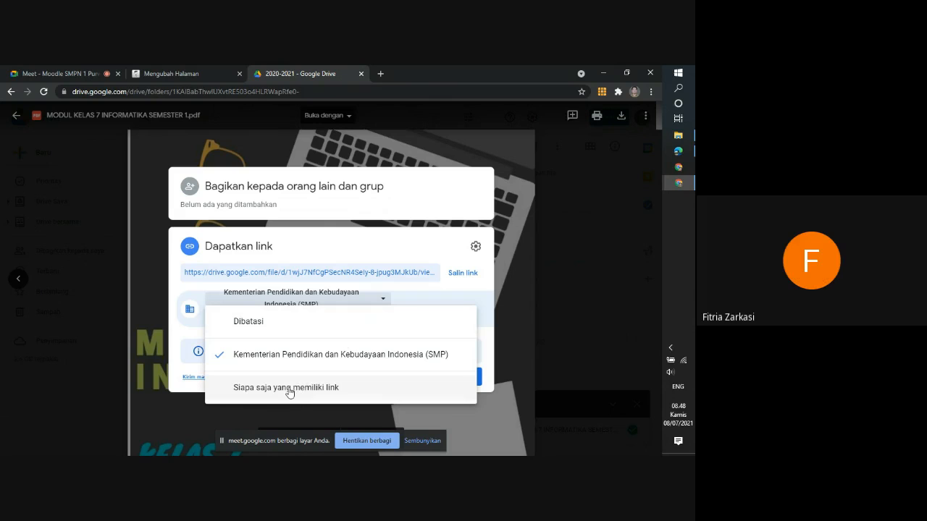
{"action": "left_click", "coordinate": [288, 389]}
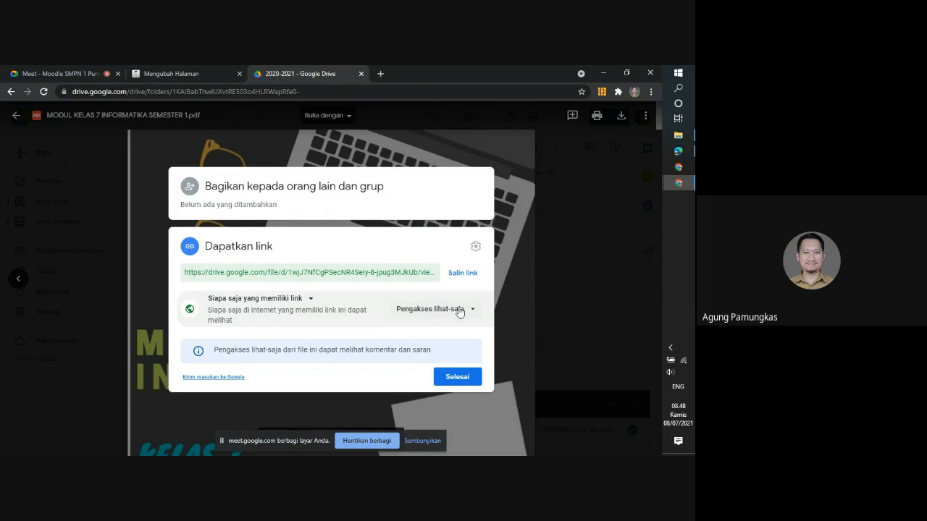
{"action": "left_click", "coordinate": [456, 378]}
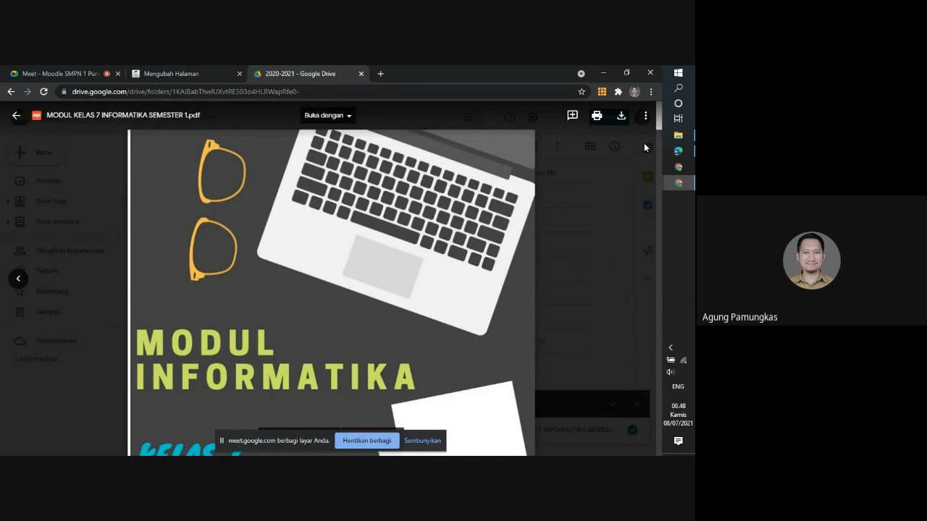
Open the module PDF in a new window and copy its full iframe embed code
{"action": "left_click", "coordinate": [645, 117]}
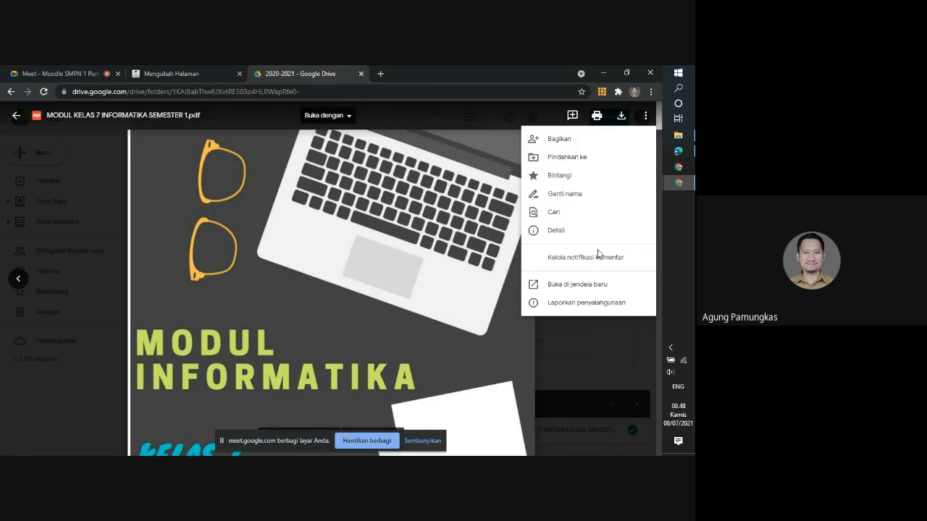
{"action": "left_click", "coordinate": [587, 288]}
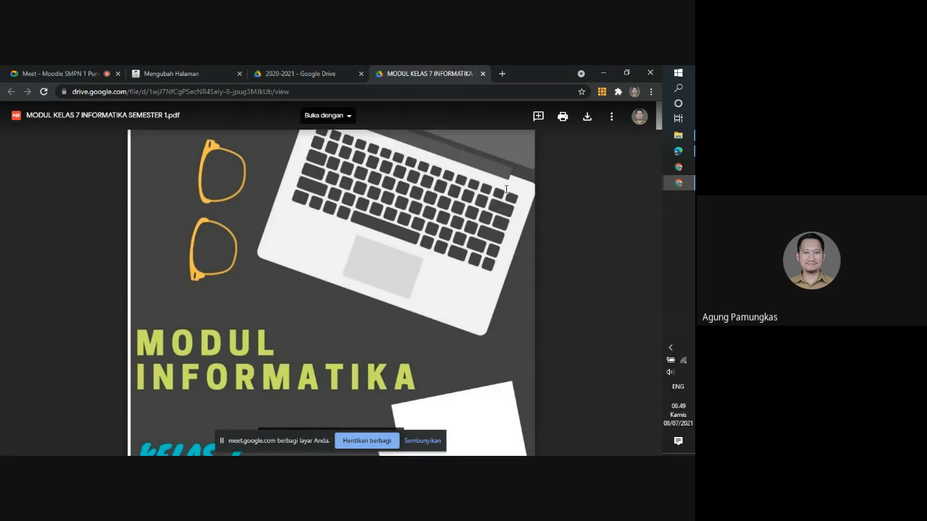
{"action": "left_click", "coordinate": [610, 116]}
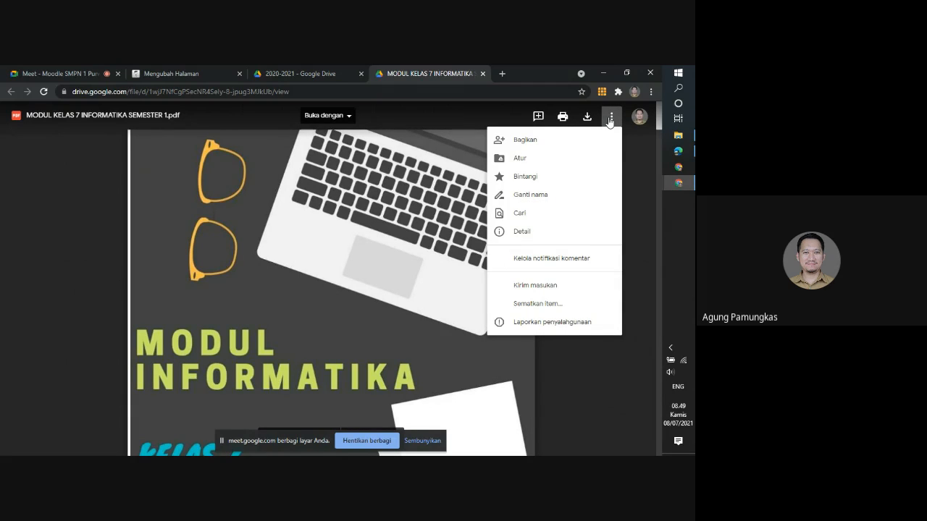
{"action": "left_click", "coordinate": [527, 304]}
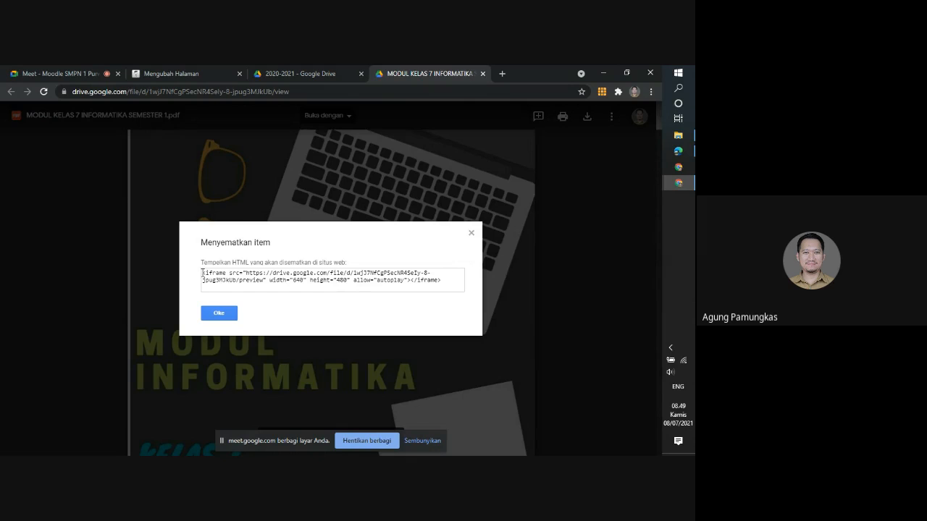
{"action": "left_click_drag", "start_coordinate": [203, 273], "coordinate": [456, 278]}
{"action": "key", "text": "ctrl+c"}
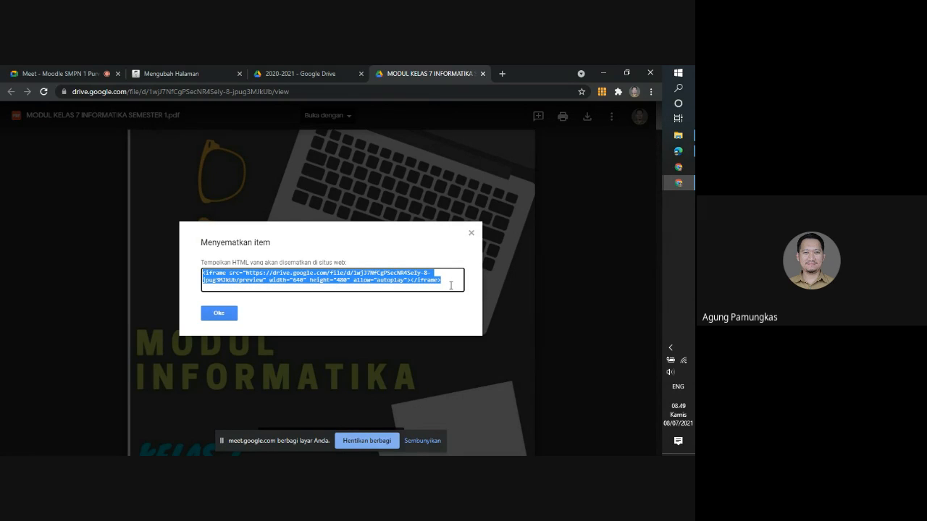
Return to the Moodle page form and replace the page content's HTML source with the copied iframe code
{"action": "left_click", "coordinate": [195, 66]}
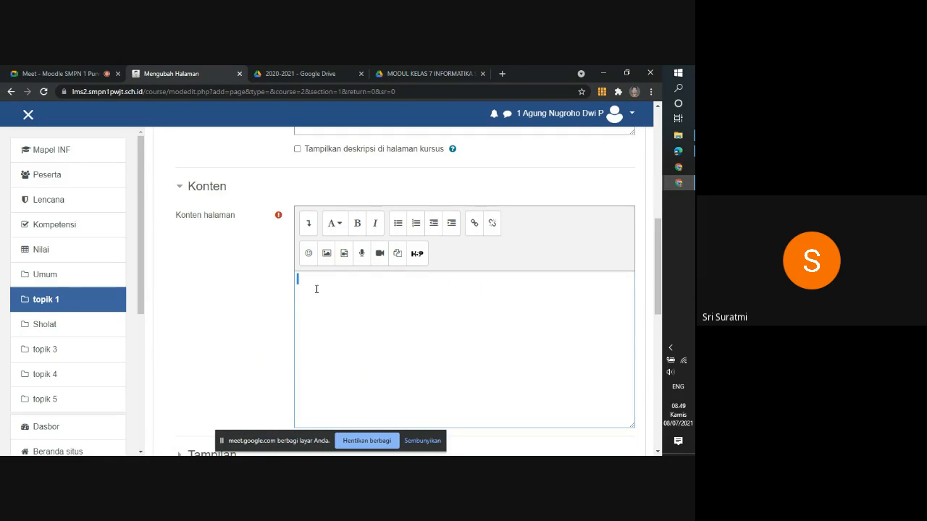
{"action": "left_click", "coordinate": [310, 224]}
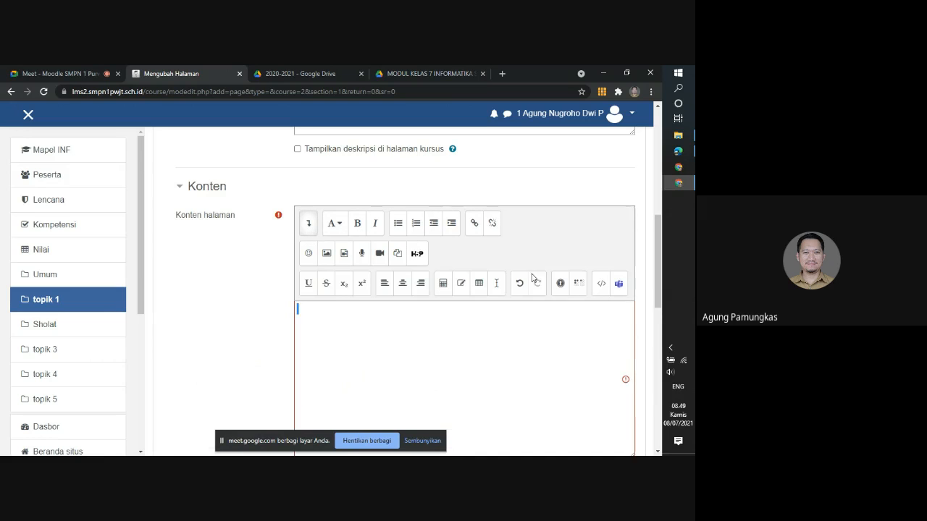
{"action": "left_click", "coordinate": [600, 286]}
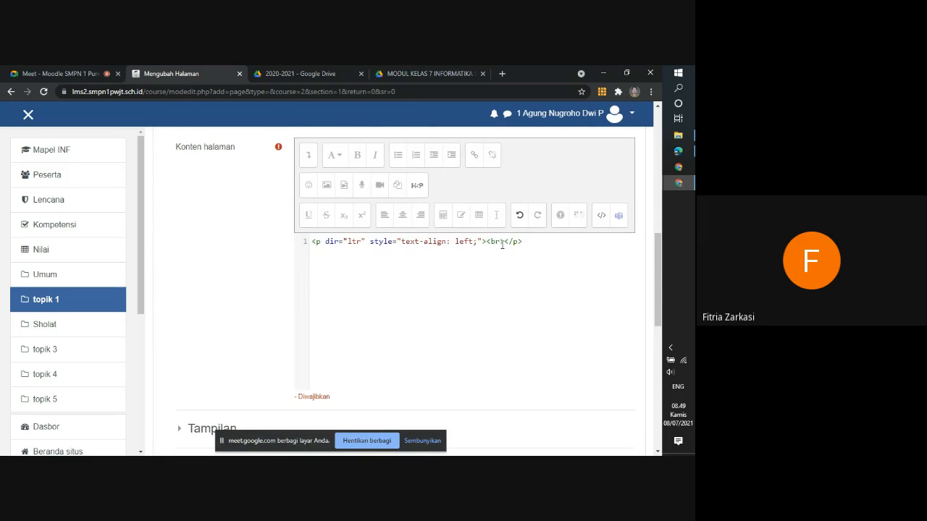
{"action": "left_click_drag", "start_coordinate": [535, 241], "coordinate": [298, 246]}
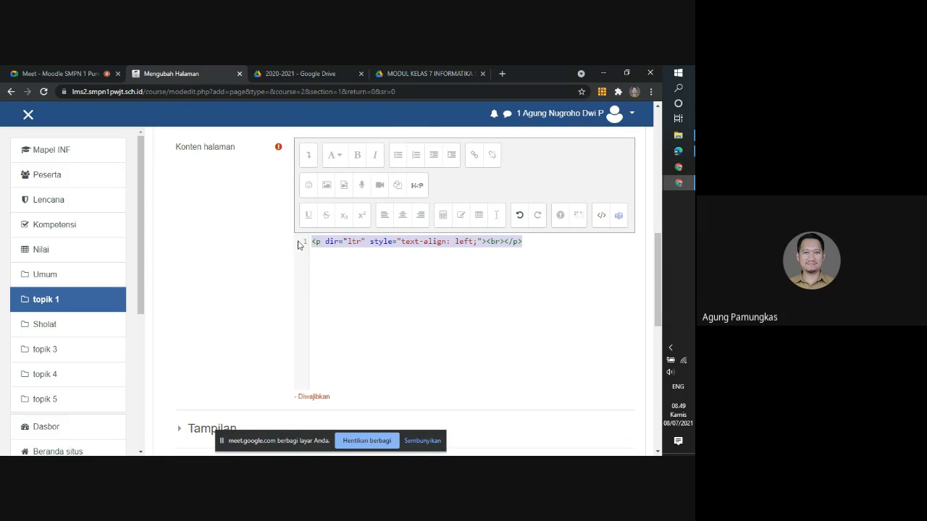
{"action": "key", "text": "ctrl+v"}
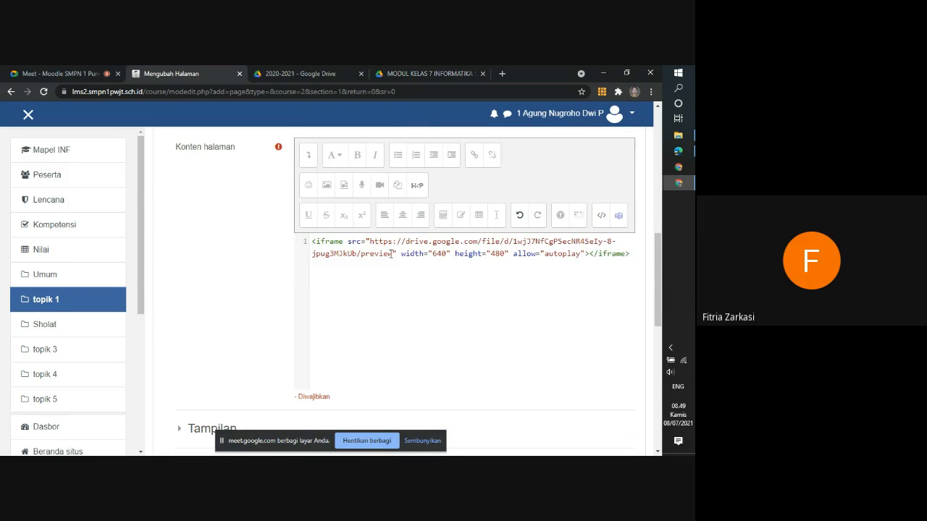
Save and display the Zakat page, and look through the first pages of the embedded module PDF
{"action": "scroll", "coordinate": [214, 340], "scroll_direction": "down", "scroll_amount": 3}
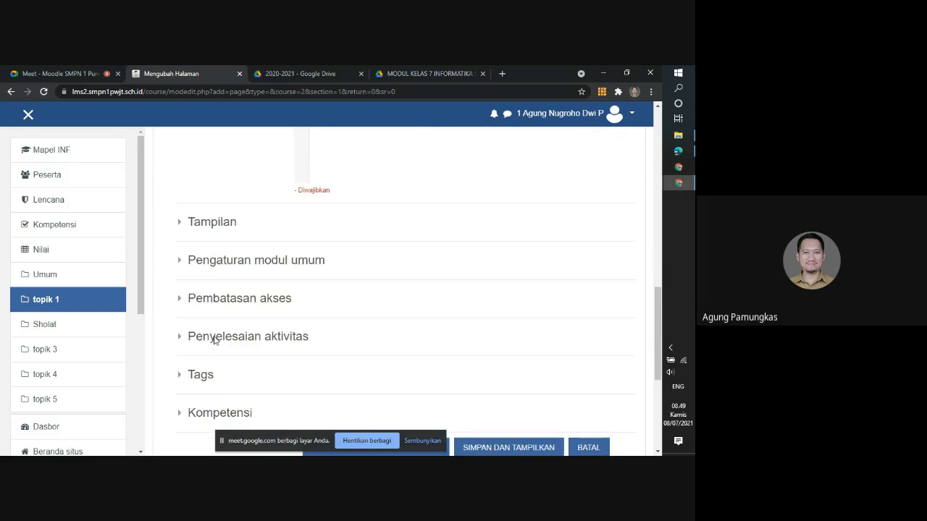
{"action": "scroll", "coordinate": [214, 341], "scroll_direction": "up", "scroll_amount": 6}
{"action": "scroll", "coordinate": [213, 341], "scroll_direction": "down", "scroll_amount": 10}
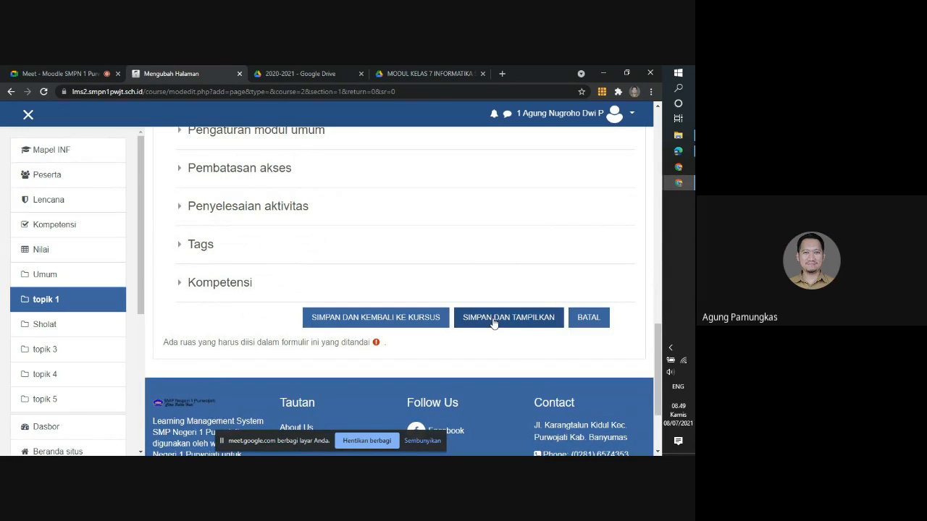
{"action": "left_click", "coordinate": [495, 323]}
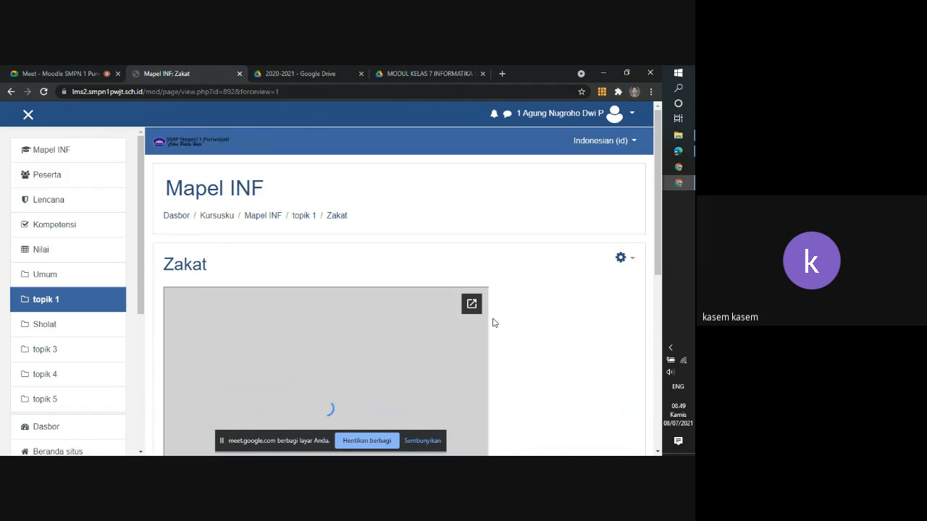
{"action": "scroll", "coordinate": [536, 335], "scroll_direction": "down", "scroll_amount": 3}
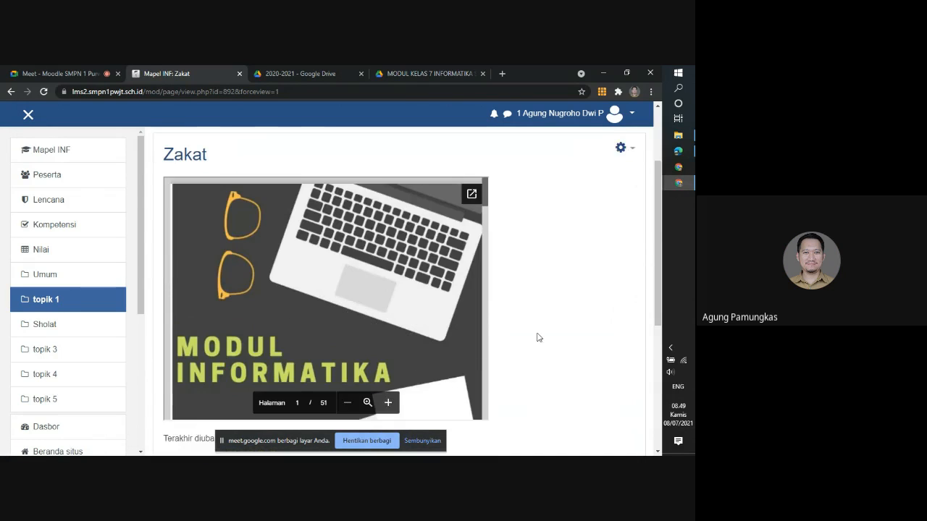
{"action": "scroll", "coordinate": [333, 317], "scroll_direction": "down", "scroll_amount": 2}
{"action": "scroll", "coordinate": [335, 317], "scroll_direction": "down", "scroll_amount": 10}
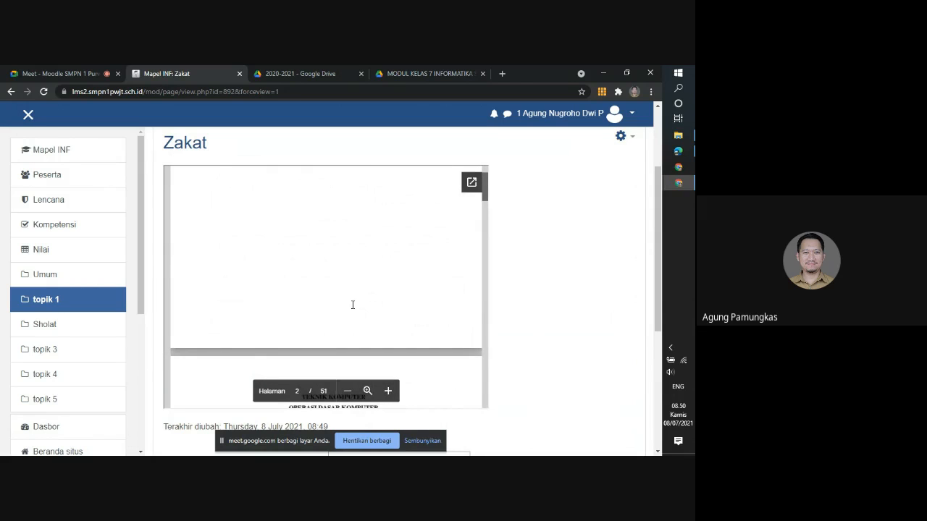
{"action": "scroll", "coordinate": [353, 305], "scroll_direction": "down", "scroll_amount": 5}
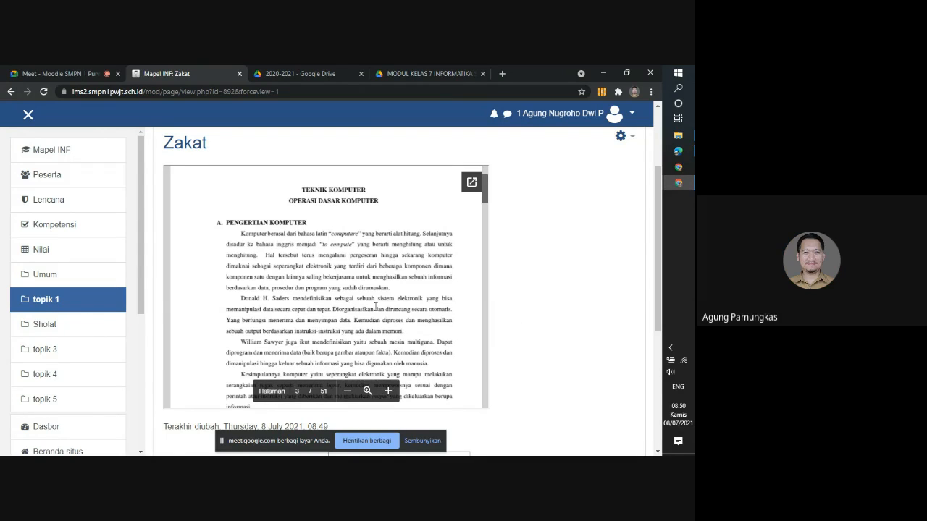
Check the Zakat page in topik 1, and open the 8 INFORMATIKA course to view its Pertemuan 1 Genap section
{"action": "left_click", "coordinate": [83, 303]}
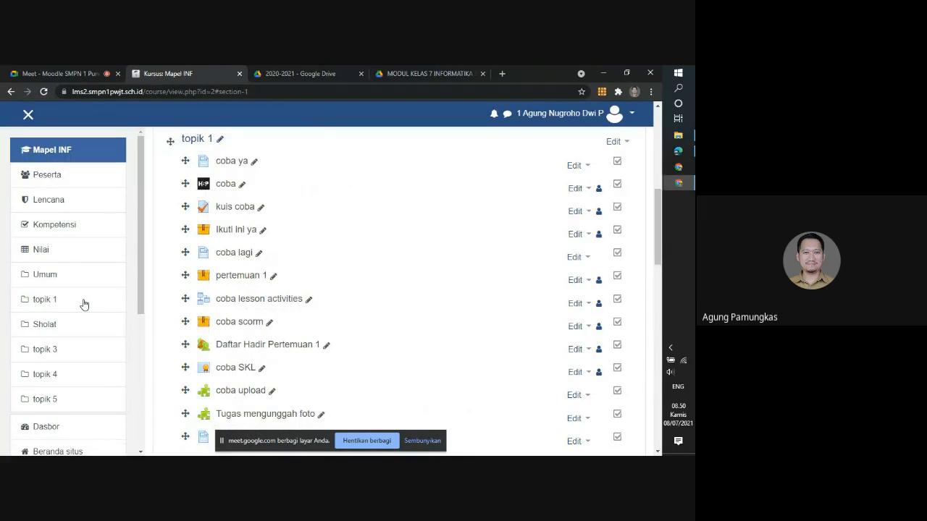
{"action": "scroll", "coordinate": [343, 328], "scroll_direction": "down", "scroll_amount": 1}
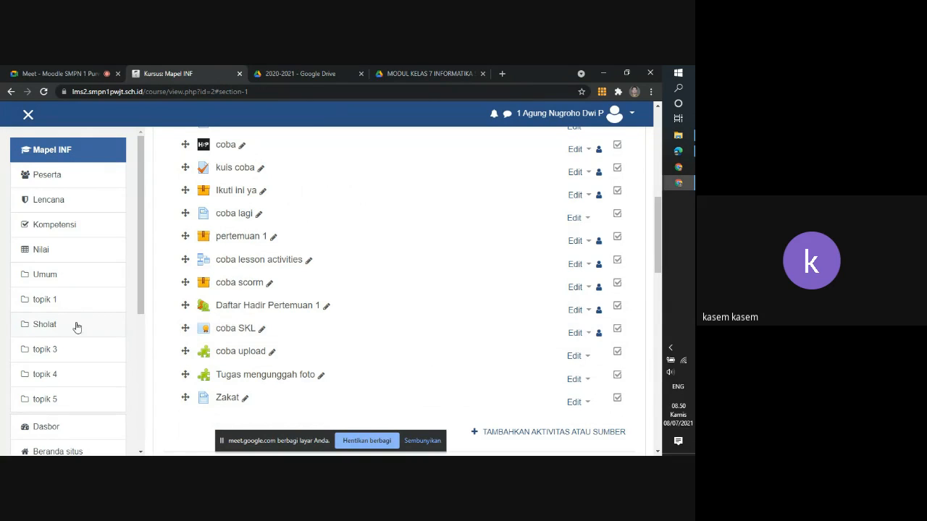
{"action": "scroll", "coordinate": [75, 326], "scroll_direction": "down", "scroll_amount": 6}
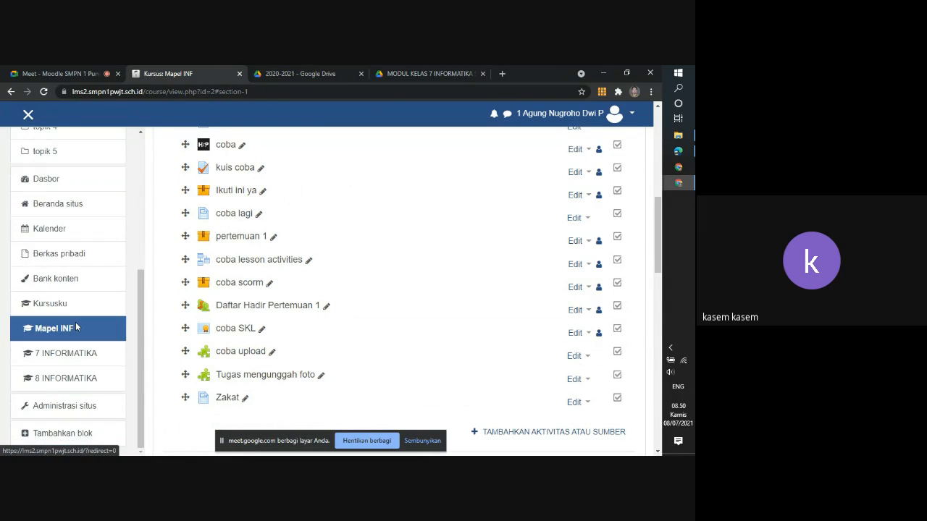
{"action": "left_click", "coordinate": [76, 377]}
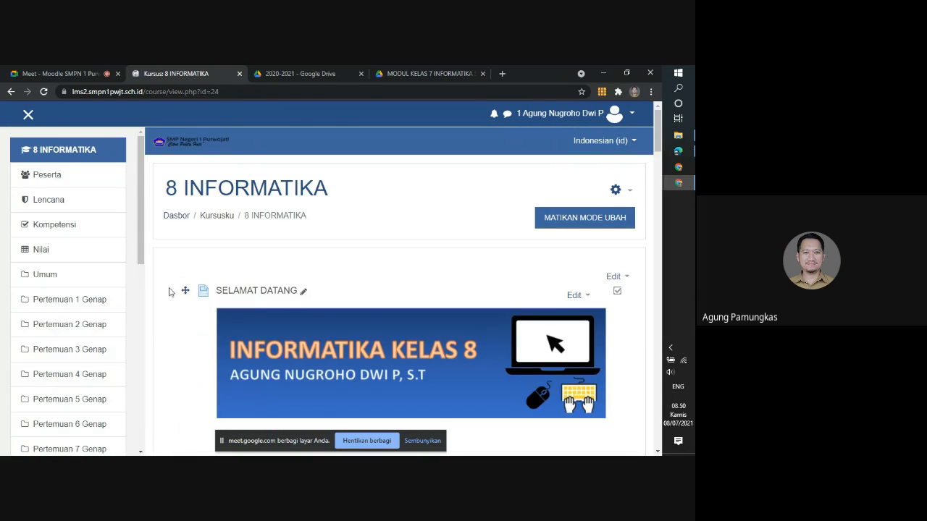
{"action": "scroll", "coordinate": [169, 291], "scroll_direction": "down", "scroll_amount": 3}
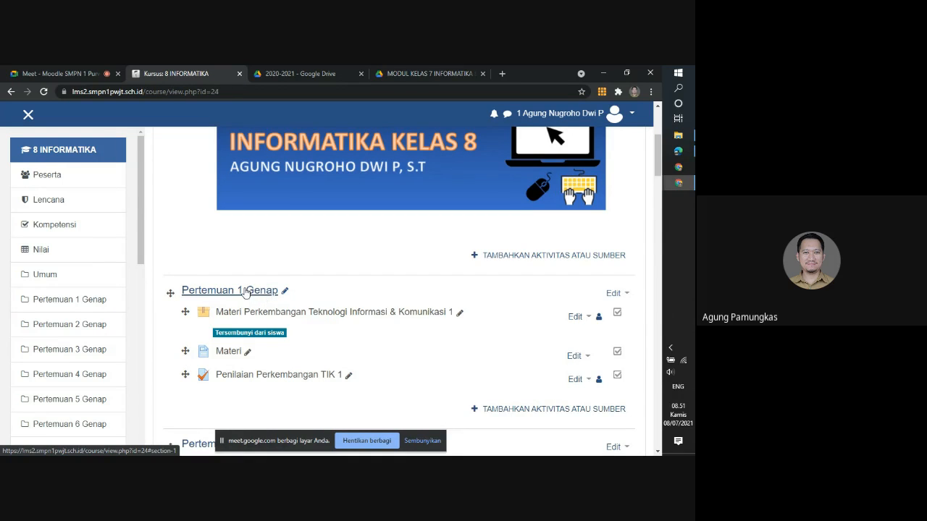
Look through the 8 INFORMATIKA course sections down to Pertemuan 14 Genap and return to Pertemuan 1 Genap
{"action": "scroll", "coordinate": [262, 294], "scroll_direction": "down", "scroll_amount": 3}
{"action": "scroll", "coordinate": [262, 293], "scroll_direction": "down", "scroll_amount": 10}
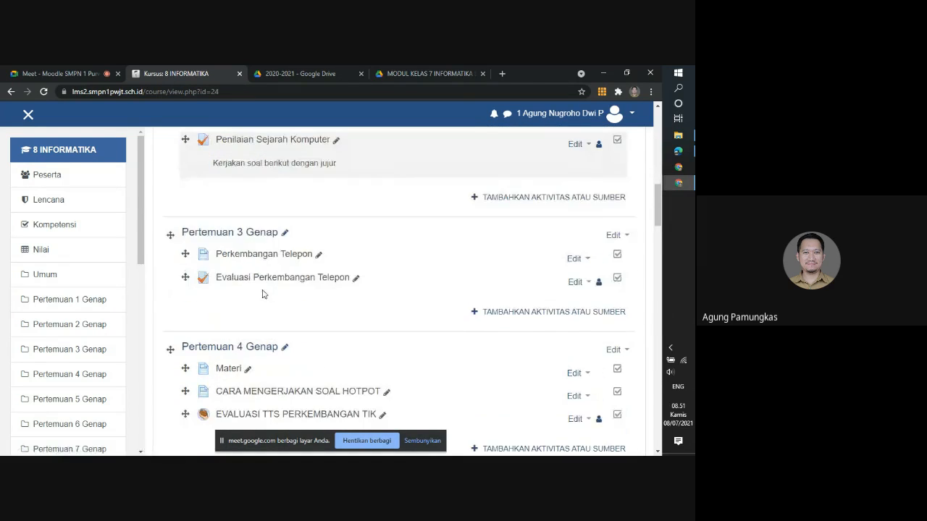
{"action": "scroll", "coordinate": [262, 289], "scroll_direction": "down", "scroll_amount": 15}
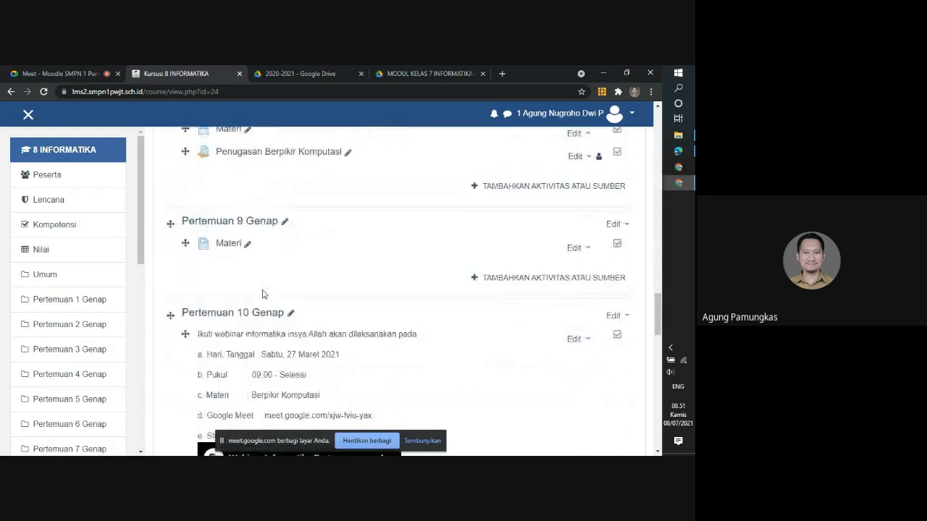
{"action": "scroll", "coordinate": [263, 294], "scroll_direction": "down", "scroll_amount": 9}
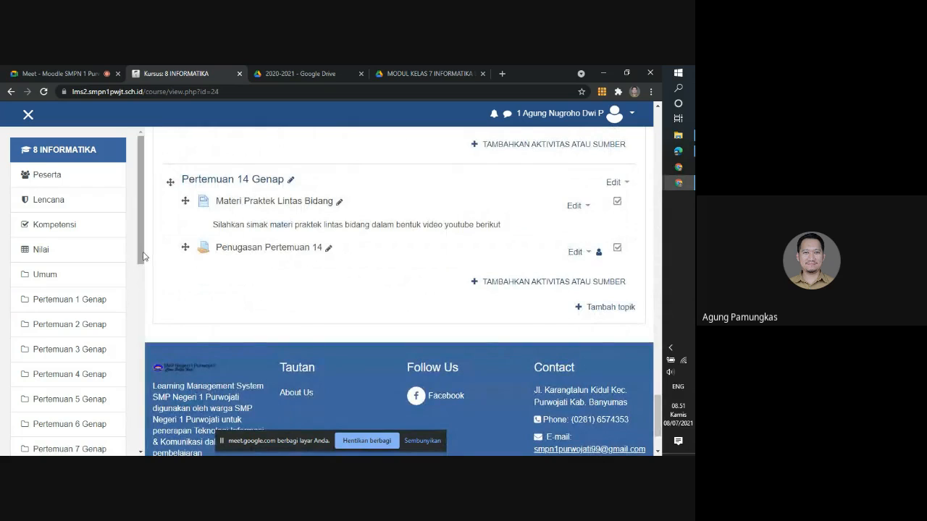
{"action": "left_click_drag", "start_coordinate": [145, 258], "coordinate": [126, 309]}
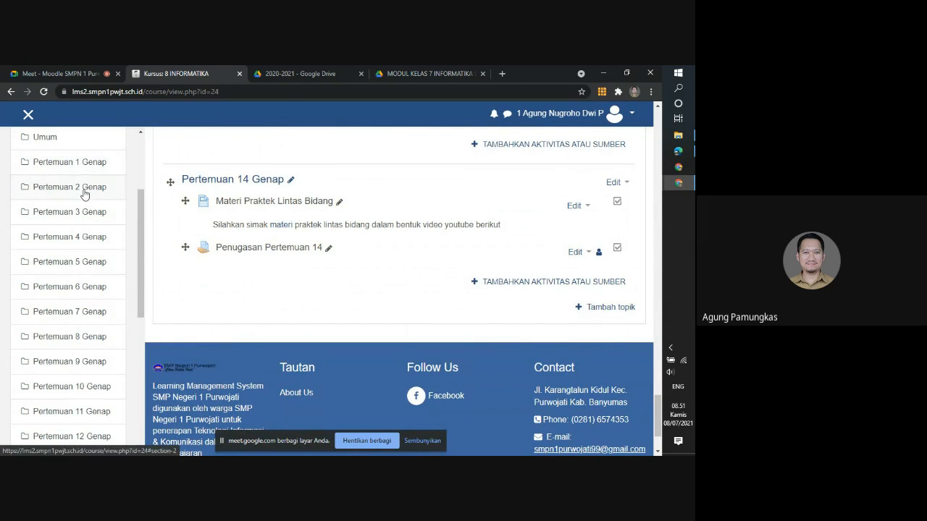
{"action": "left_click_drag", "start_coordinate": [141, 265], "coordinate": [146, 352]}
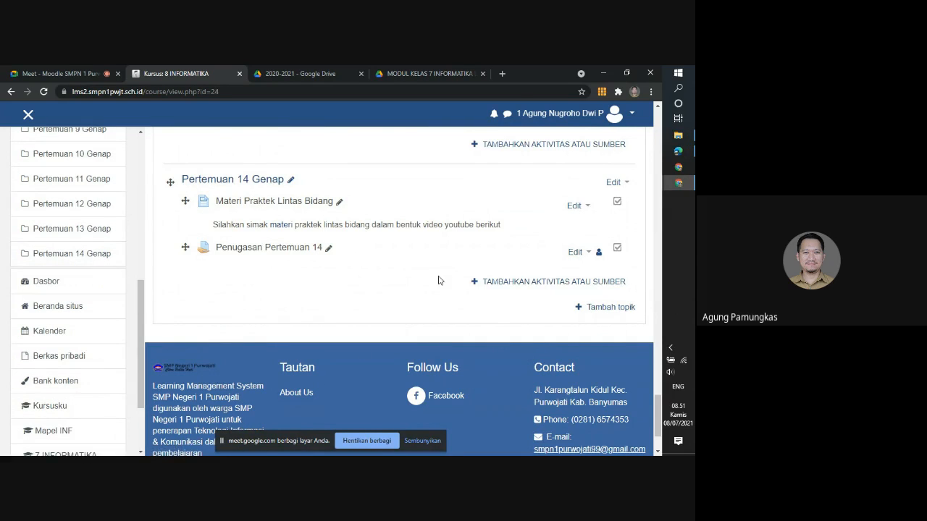
{"action": "scroll", "coordinate": [442, 273], "scroll_direction": "up", "scroll_amount": 2}
{"action": "scroll", "coordinate": [444, 275], "scroll_direction": "up", "scroll_amount": 15}
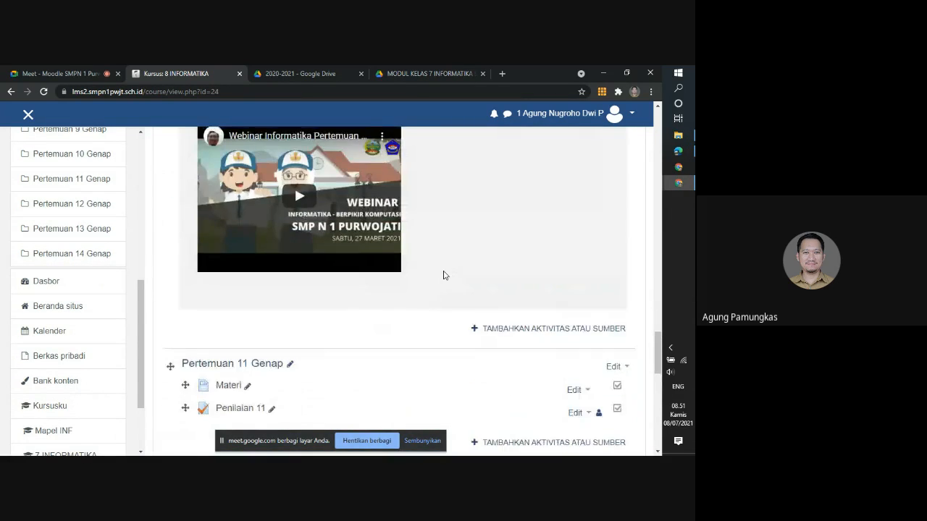
{"action": "scroll", "coordinate": [444, 275], "scroll_direction": "up", "scroll_amount": 20}
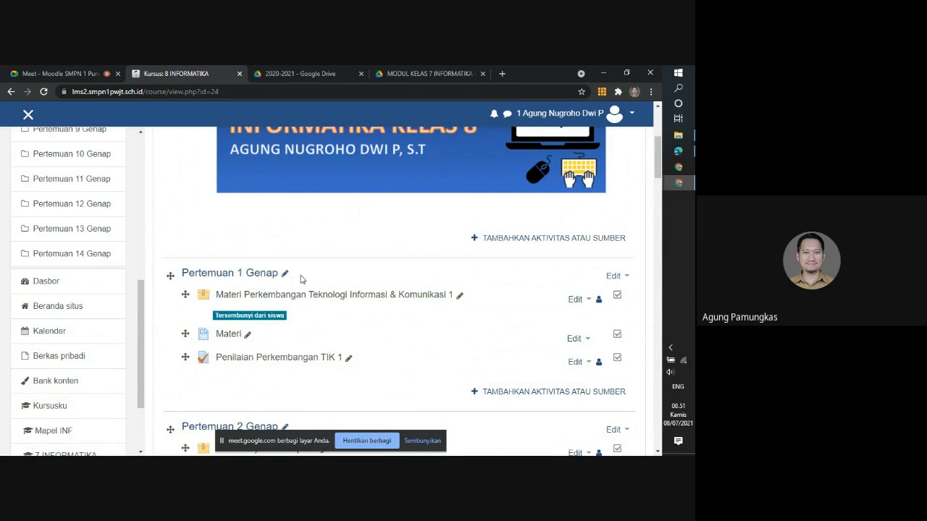
Hide the Pertemuan 1 Genap topic from students in the 8 INFORMATIKA course
{"action": "left_click", "coordinate": [613, 279]}
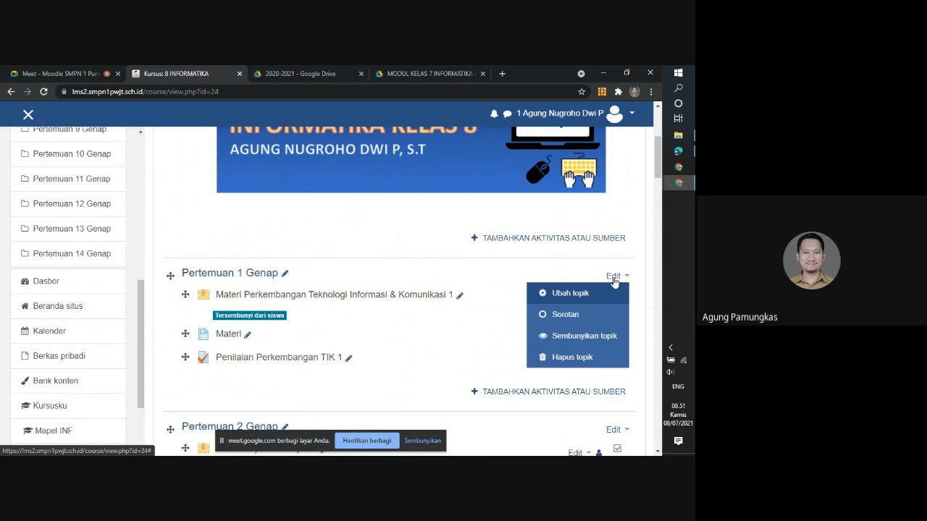
{"action": "left_click", "coordinate": [599, 337]}
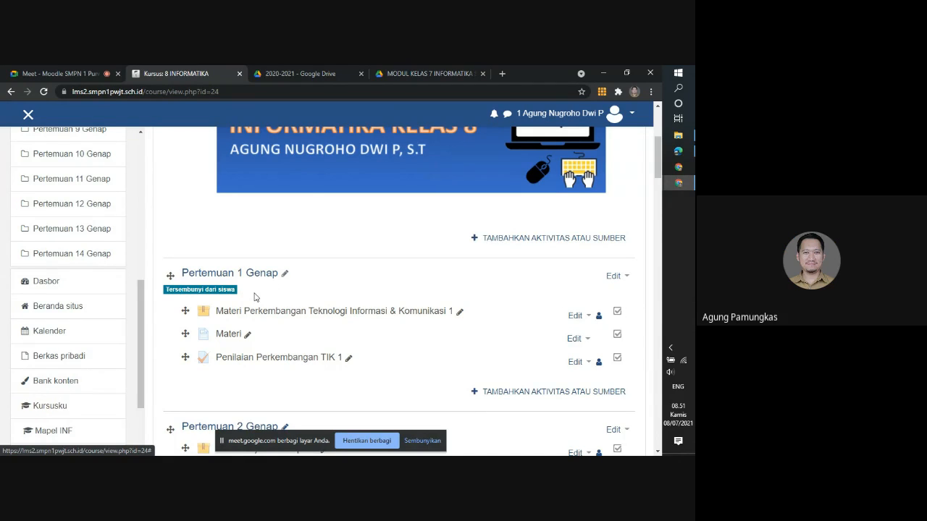
{"action": "scroll", "coordinate": [254, 297], "scroll_direction": "down", "scroll_amount": 3}
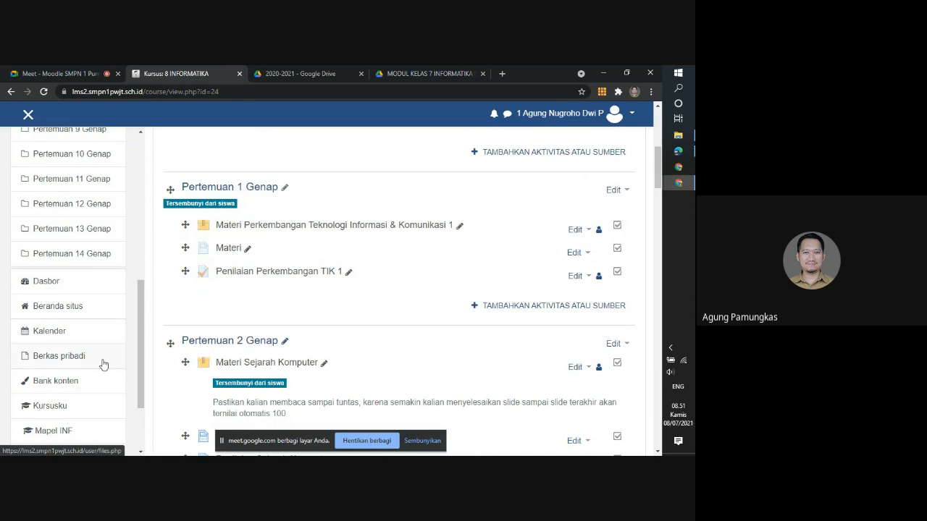
Open the Mapel INF course and delete the empty topik 5 at its end
{"action": "scroll", "coordinate": [101, 364], "scroll_direction": "down", "scroll_amount": 3}
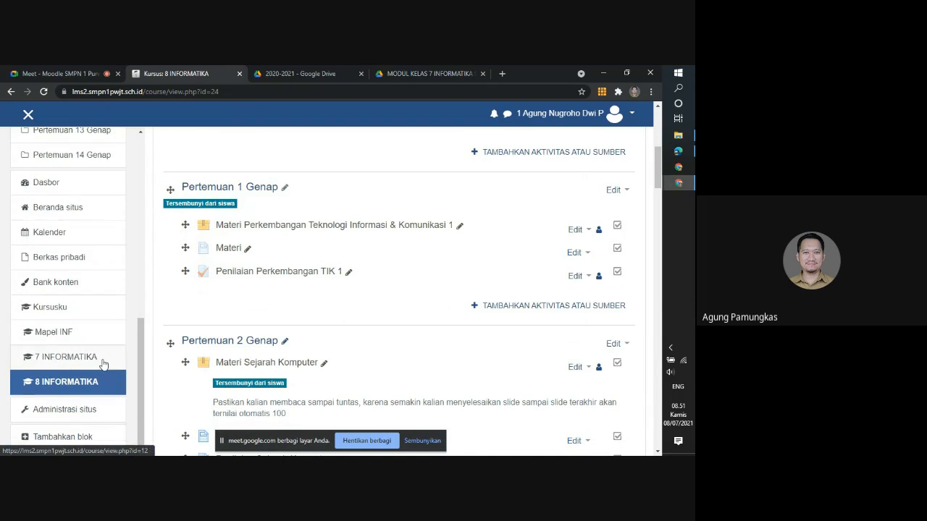
{"action": "left_click", "coordinate": [68, 332]}
{"action": "scroll", "coordinate": [271, 291], "scroll_direction": "down", "scroll_amount": 4}
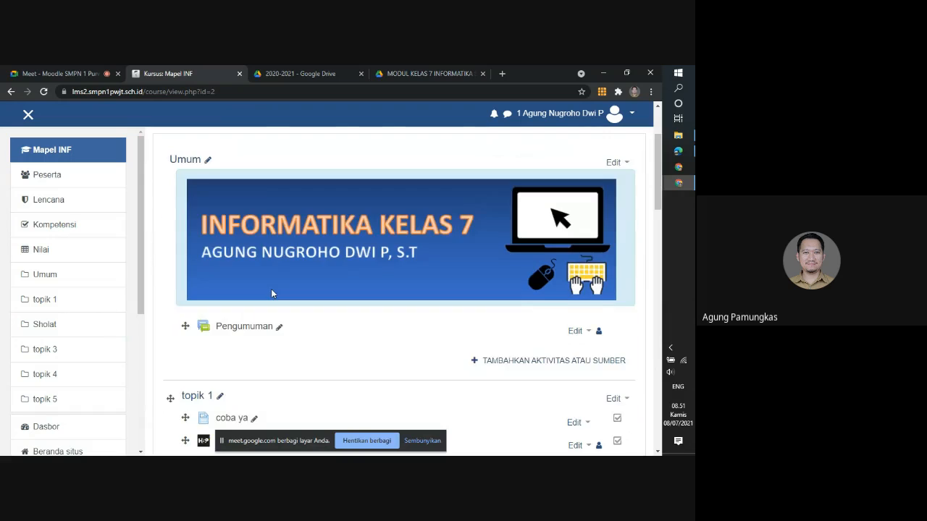
{"action": "scroll", "coordinate": [271, 292], "scroll_direction": "down", "scroll_amount": 3}
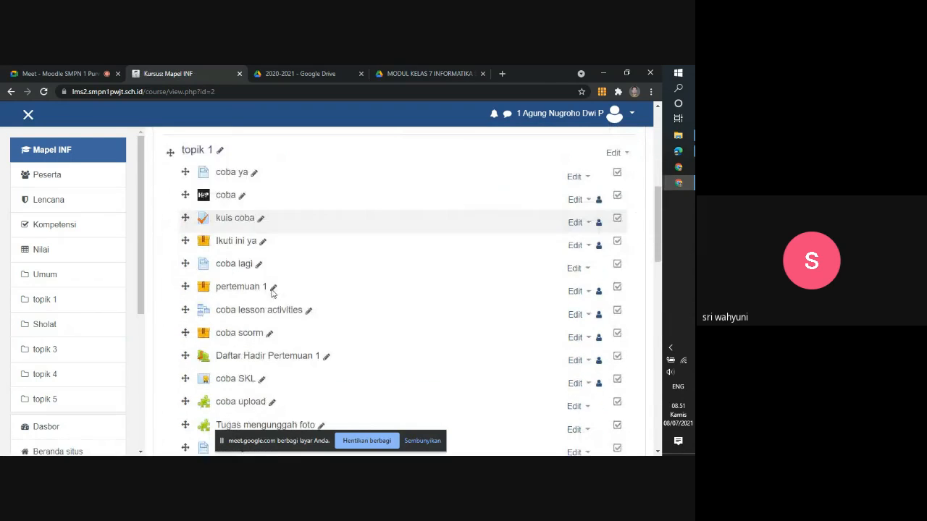
{"action": "scroll", "coordinate": [272, 294], "scroll_direction": "up", "scroll_amount": 2}
{"action": "scroll", "coordinate": [272, 294], "scroll_direction": "down", "scroll_amount": 3}
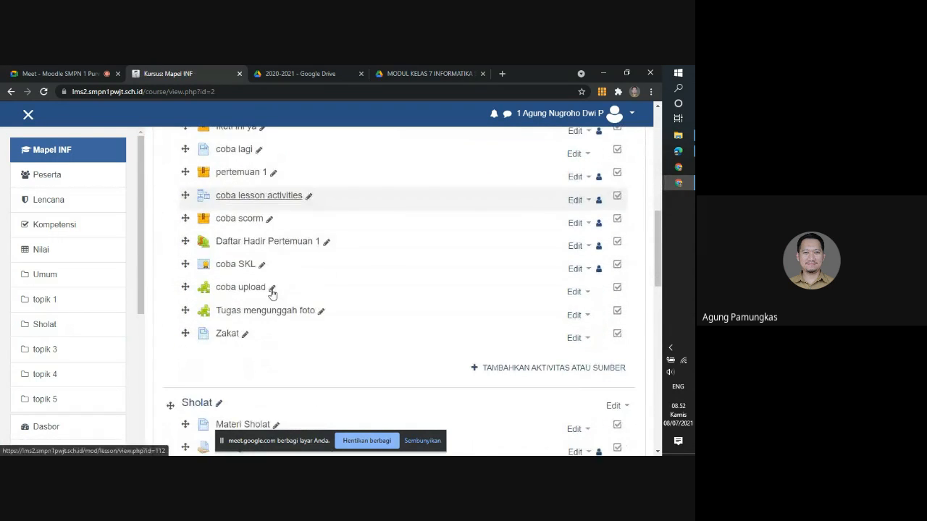
{"action": "scroll", "coordinate": [272, 297], "scroll_direction": "up", "scroll_amount": 2}
{"action": "scroll", "coordinate": [272, 303], "scroll_direction": "down", "scroll_amount": 15}
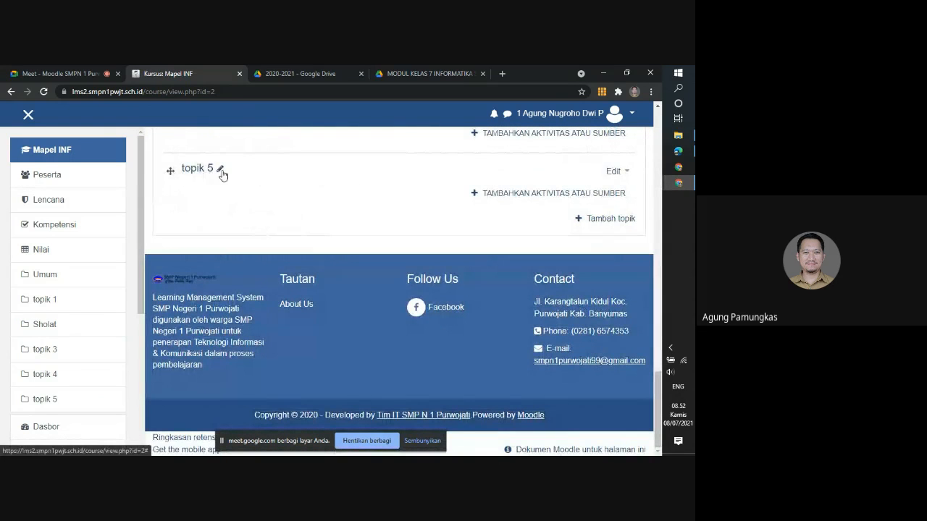
{"action": "left_click", "coordinate": [621, 171]}
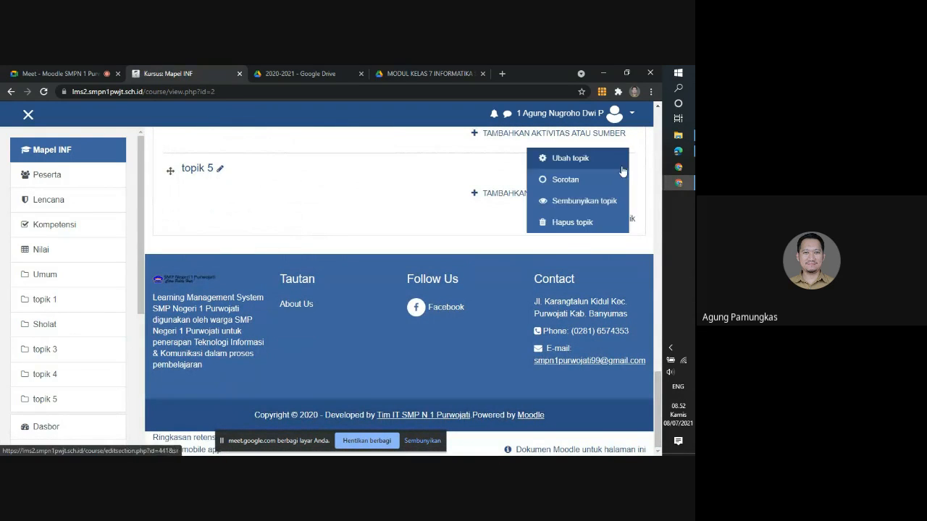
{"action": "left_click", "coordinate": [590, 222]}
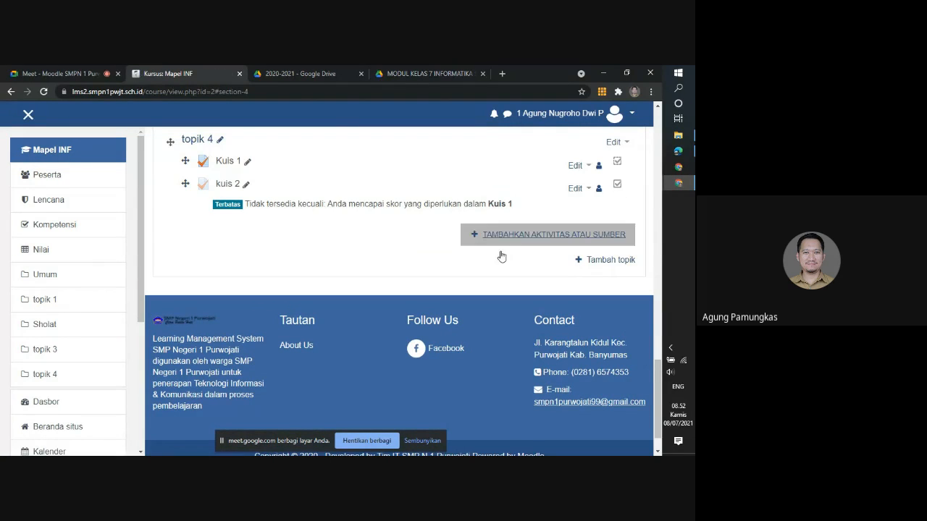
Add 1 new topic at the end of the Mapel INF course and rename it Pertemuan 1 Ganjil
{"action": "left_click", "coordinate": [595, 260]}
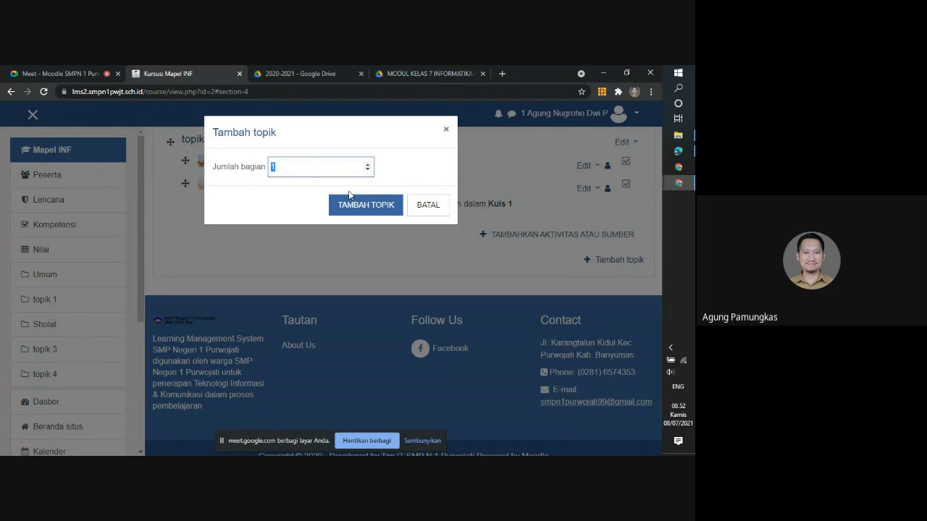
{"action": "key", "text": "BackSpace"}
{"action": "type", "text": "1"}
{"action": "left_click", "coordinate": [365, 208]}
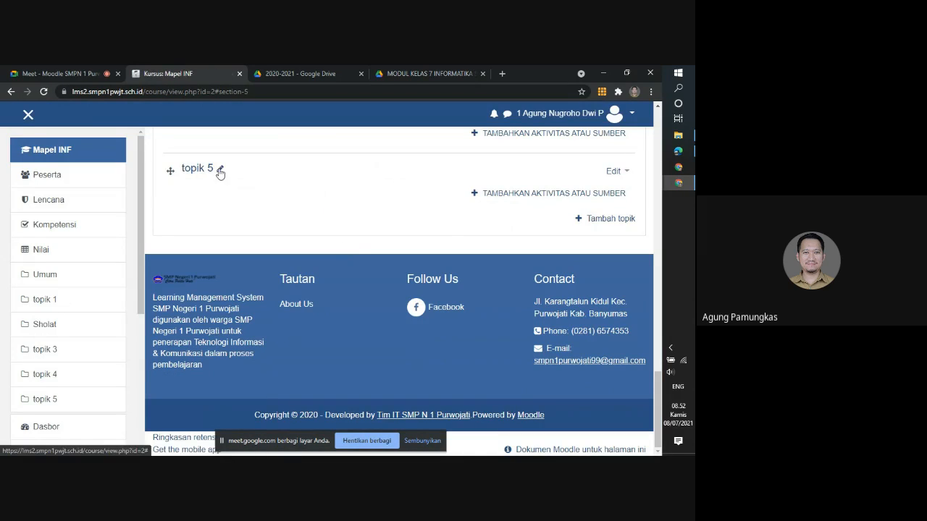
{"action": "left_click", "coordinate": [220, 170]}
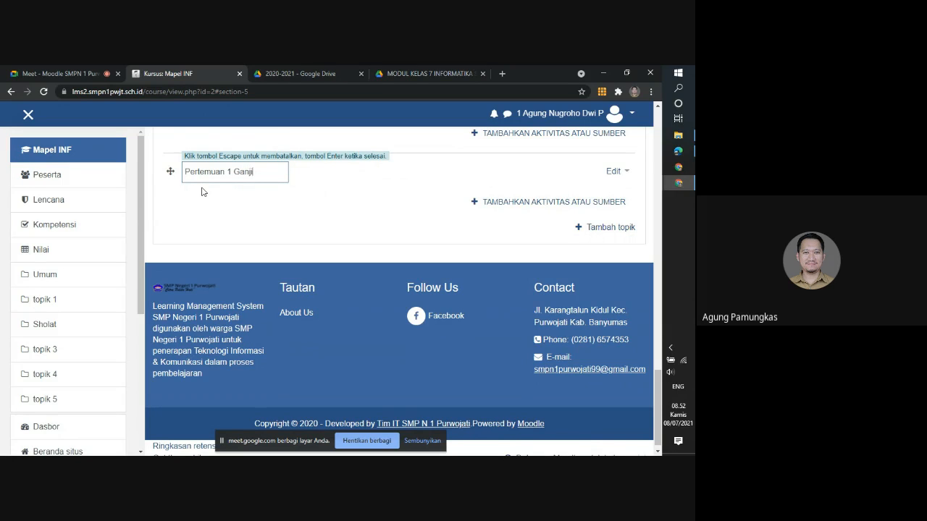
{"action": "key", "text": "Return"}
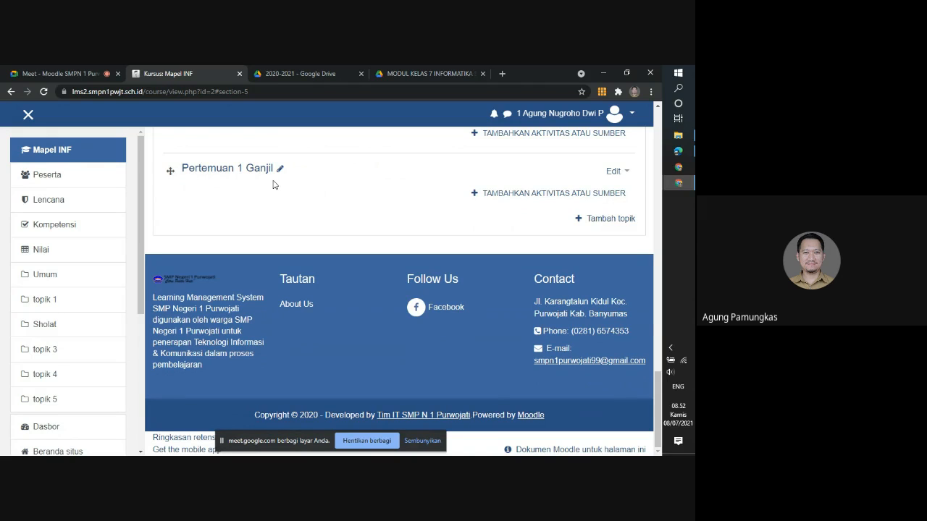
Start adding a new Kuis activity to the Pertemuan 1 Ganjil topic
{"action": "left_click", "coordinate": [506, 195]}
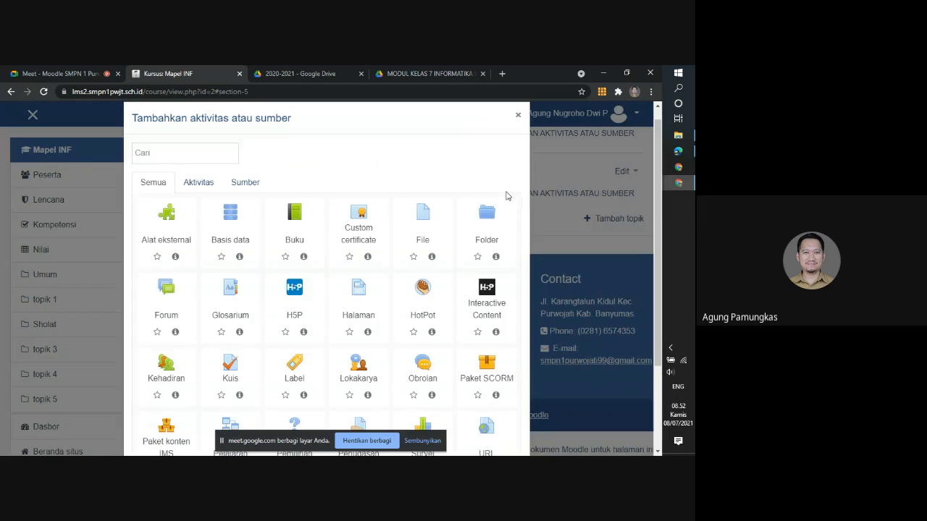
{"action": "scroll", "coordinate": [329, 291], "scroll_direction": "down", "scroll_amount": 1}
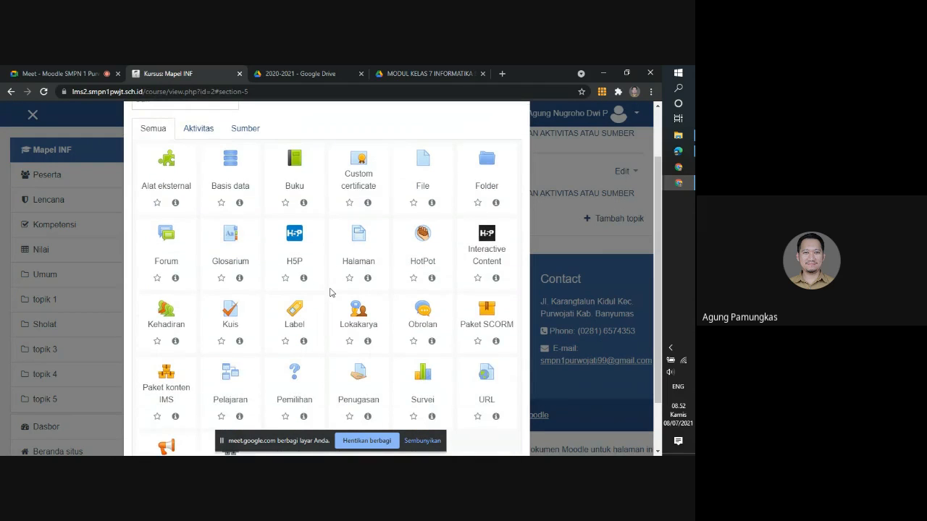
{"action": "left_click", "coordinate": [226, 312]}
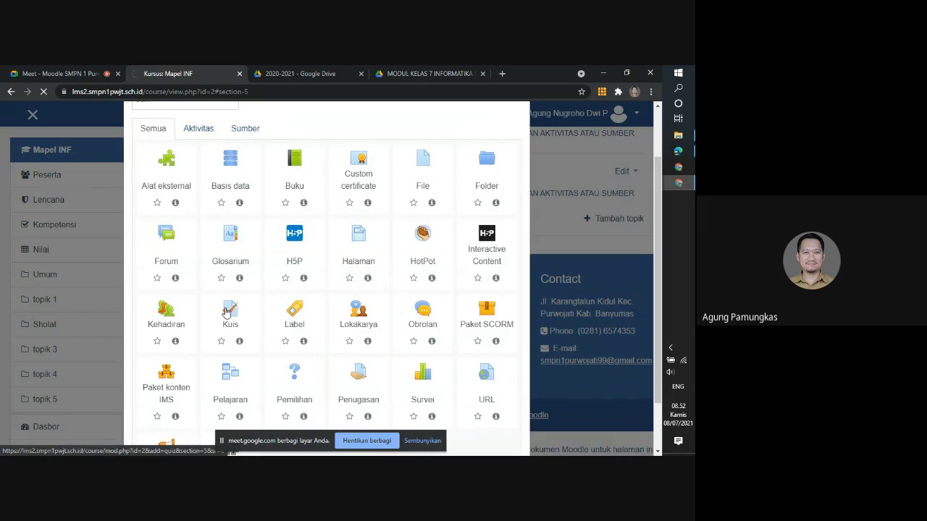
In the quiz's Nilai settings, keep the allowed attempts at Tidak terbatas and set the grading method to Nilai Rata-rata
{"action": "scroll", "coordinate": [226, 312], "scroll_direction": "down", "scroll_amount": 1}
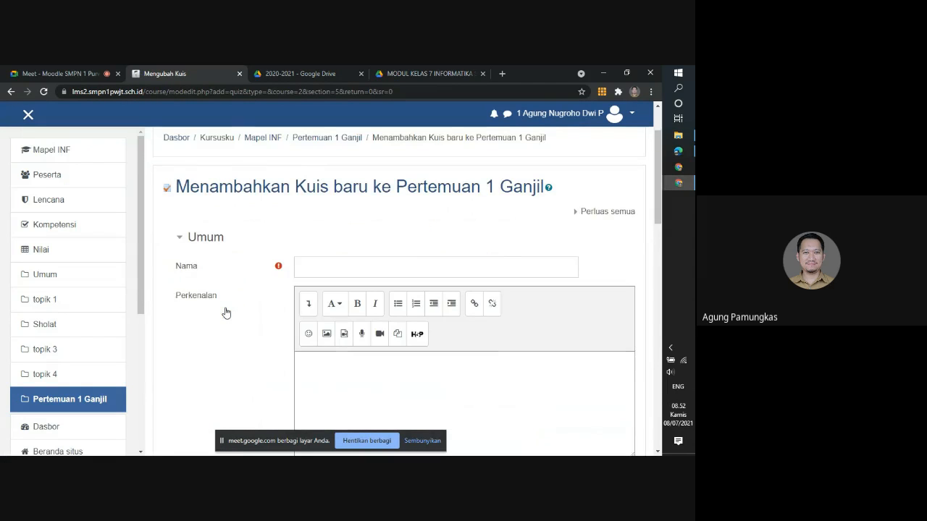
{"action": "scroll", "coordinate": [226, 313], "scroll_direction": "down", "scroll_amount": 4}
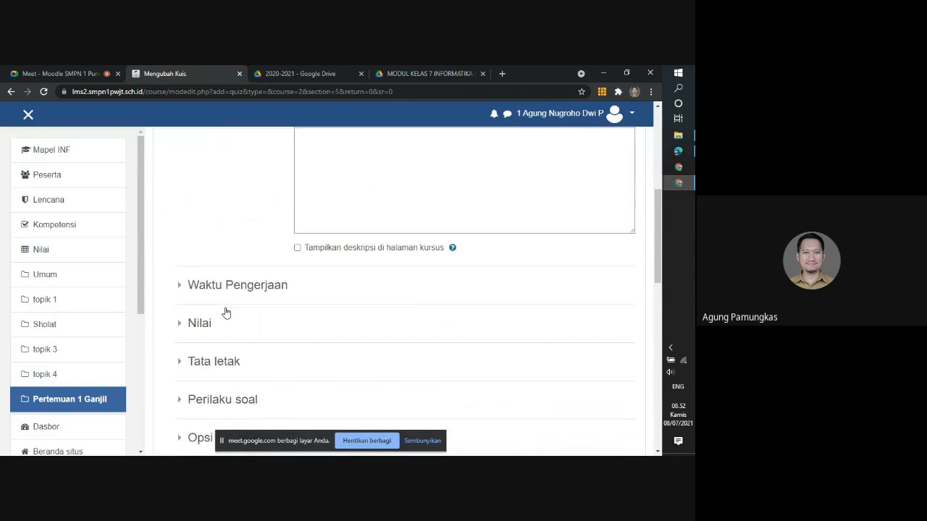
{"action": "left_click", "coordinate": [181, 253]}
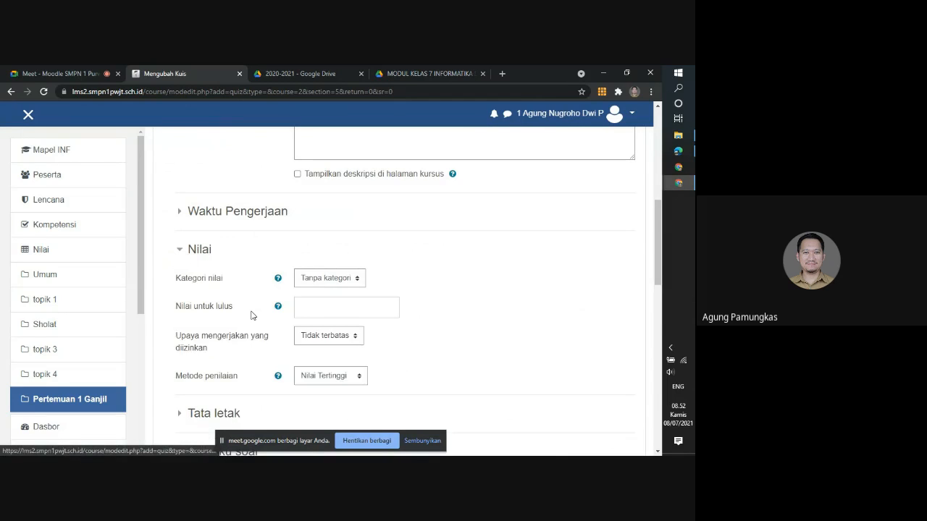
{"action": "scroll", "coordinate": [251, 315], "scroll_direction": "down", "scroll_amount": 1}
{"action": "scroll", "coordinate": [250, 314], "scroll_direction": "down", "scroll_amount": 1}
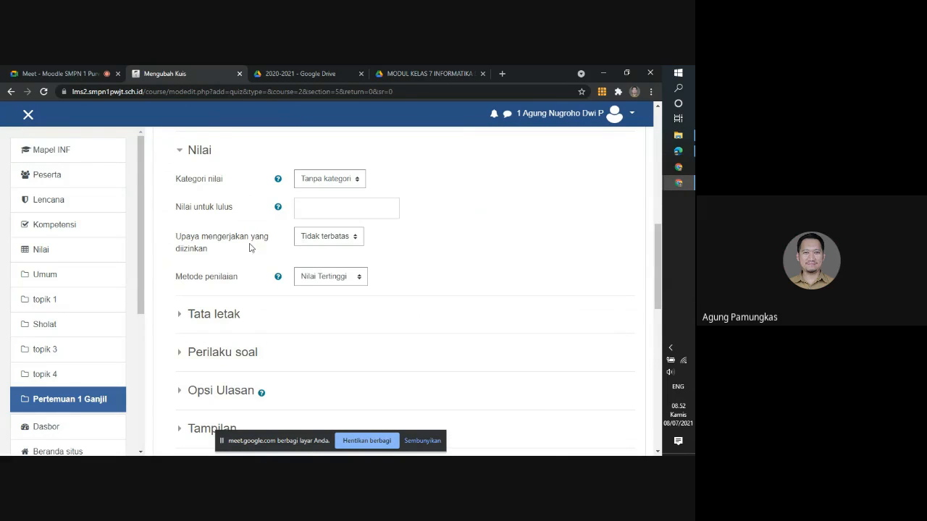
{"action": "left_click", "coordinate": [318, 241]}
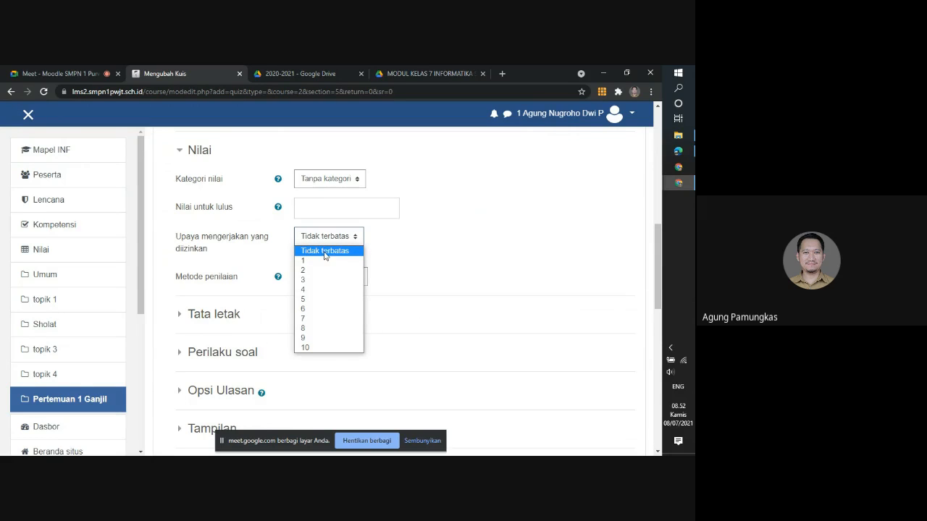
{"action": "left_click", "coordinate": [325, 253]}
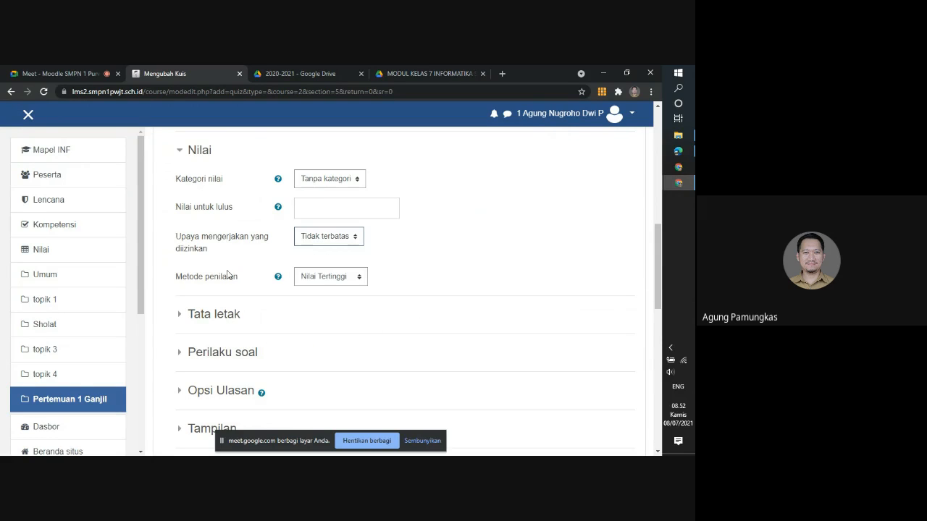
{"action": "left_click", "coordinate": [326, 280]}
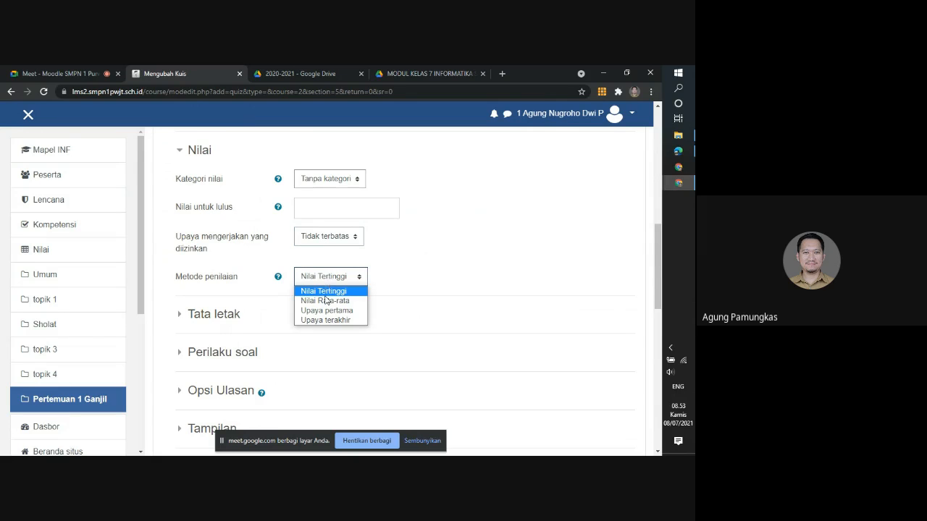
{"action": "left_click", "coordinate": [325, 301]}
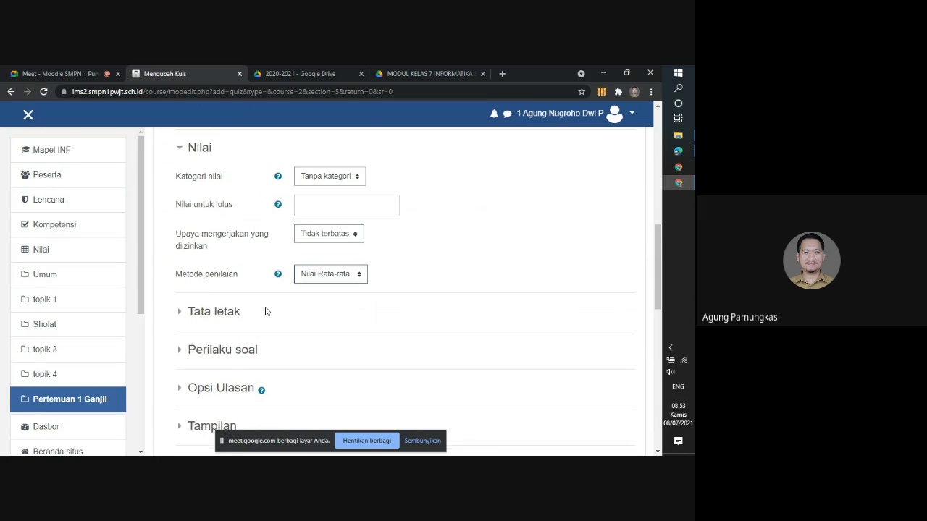
In the quiz's Opsi Ulasan settings, leave only Tanda ticked under Segera setelah mengerjakan
{"action": "scroll", "coordinate": [265, 312], "scroll_direction": "down", "scroll_amount": 3}
{"action": "scroll", "coordinate": [265, 311], "scroll_direction": "down", "scroll_amount": 1}
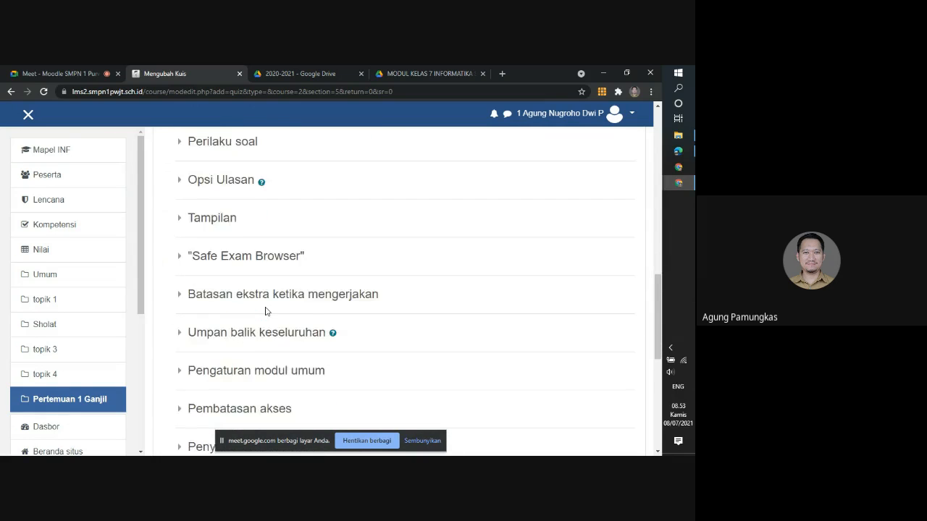
{"action": "scroll", "coordinate": [238, 320], "scroll_direction": "down", "scroll_amount": 1}
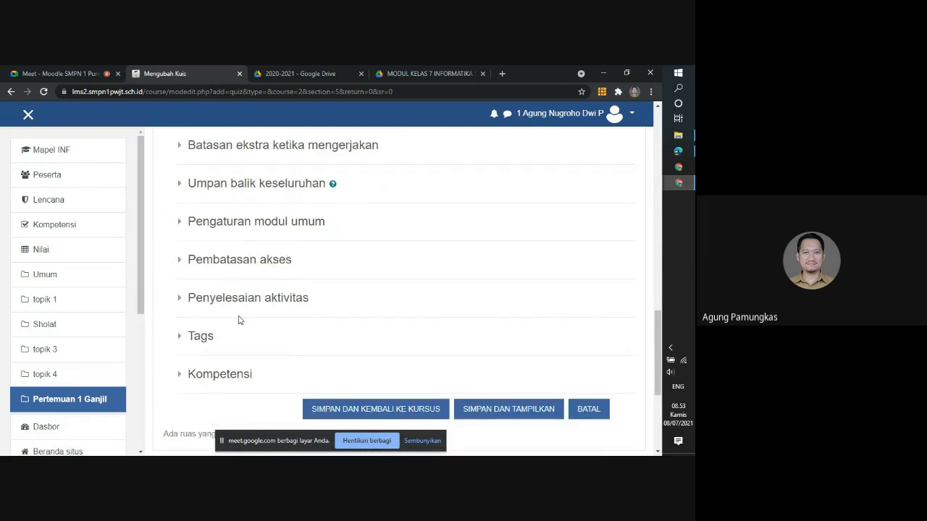
{"action": "scroll", "coordinate": [239, 320], "scroll_direction": "up", "scroll_amount": 3}
{"action": "left_click", "coordinate": [184, 231]}
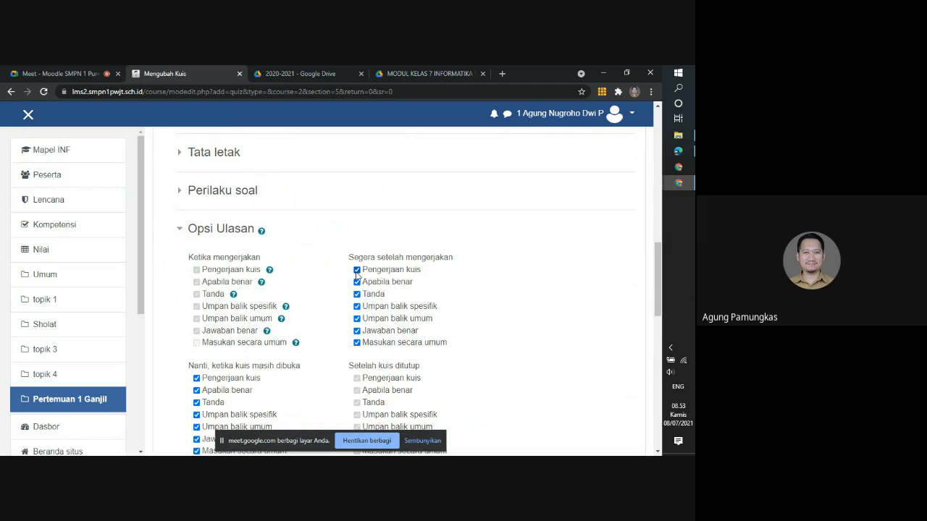
{"action": "left_click", "coordinate": [357, 306]}
{"action": "left_click_drag", "start_coordinate": [357, 317], "coordinate": [358, 324]}
{"action": "left_click", "coordinate": [357, 320]}
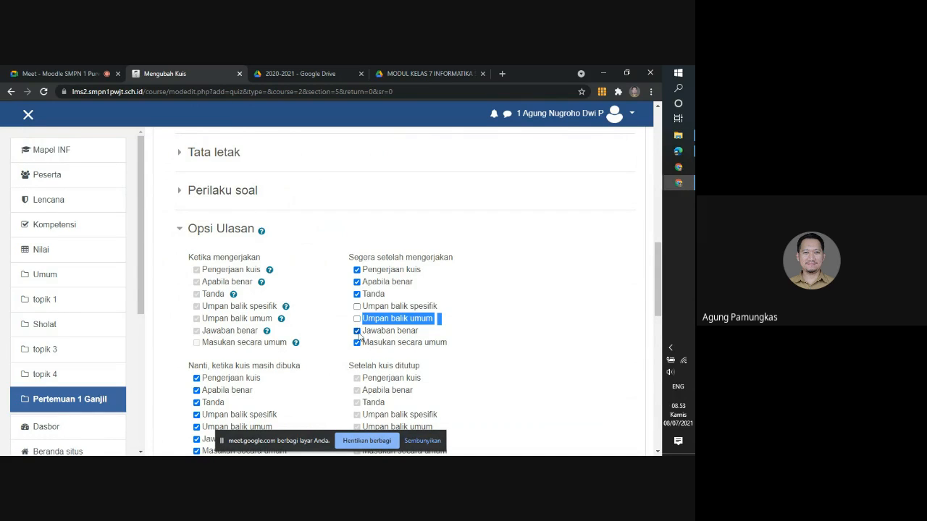
{"action": "left_click", "coordinate": [356, 343]}
{"action": "left_click", "coordinate": [356, 282]}
{"action": "left_click", "coordinate": [356, 270]}
Leave only Tanda ticked under Nanti, ketika kuis masih dibuka, and cancel the new quiz without saving
{"action": "scroll", "coordinate": [232, 311], "scroll_direction": "down", "scroll_amount": 2}
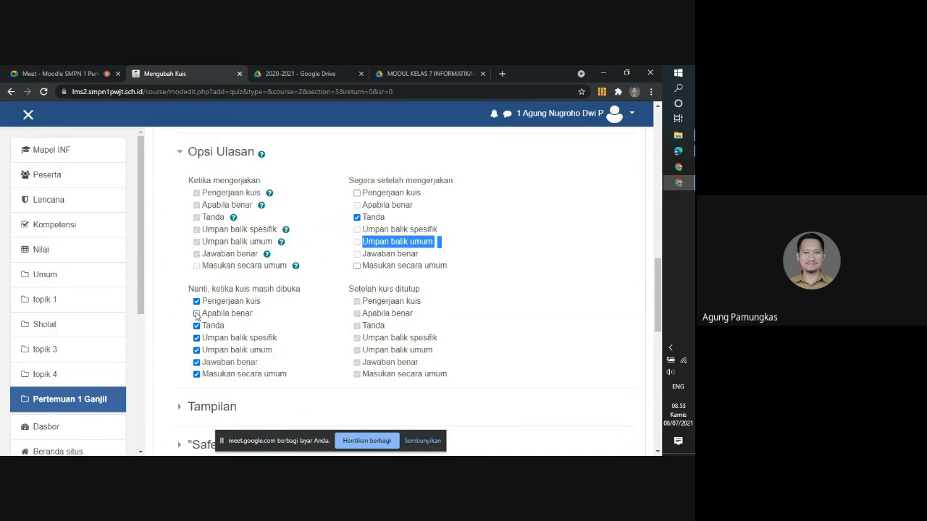
{"action": "left_click", "coordinate": [196, 338]}
{"action": "left_click", "coordinate": [196, 351]}
{"action": "left_click", "coordinate": [196, 362]}
{"action": "left_click", "coordinate": [196, 374]}
{"action": "left_click", "coordinate": [196, 301]}
{"action": "scroll", "coordinate": [309, 331], "scroll_direction": "down", "scroll_amount": 1}
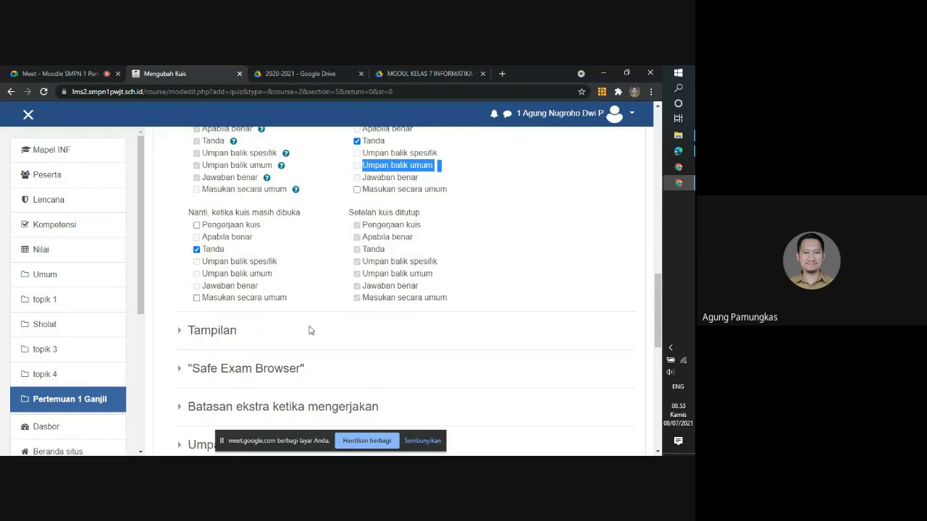
{"action": "scroll", "coordinate": [310, 330], "scroll_direction": "down", "scroll_amount": 4}
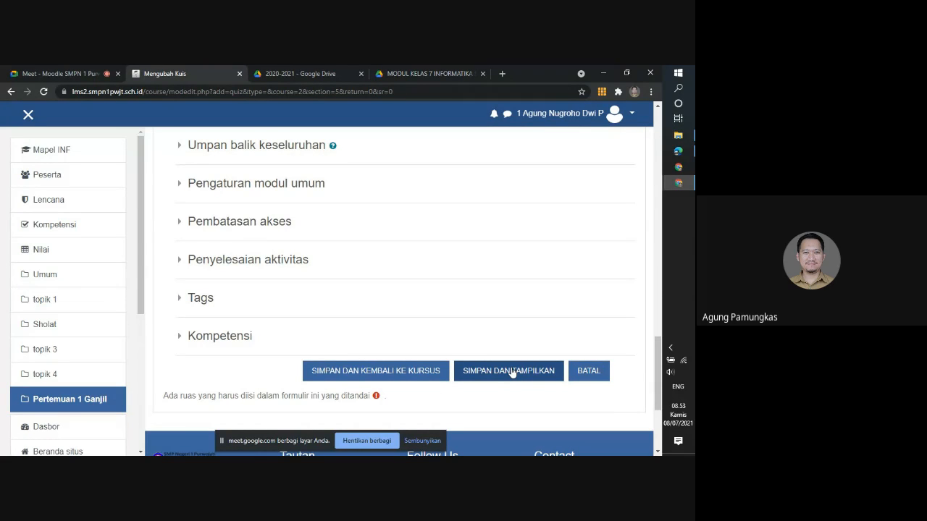
{"action": "left_click", "coordinate": [587, 373]}
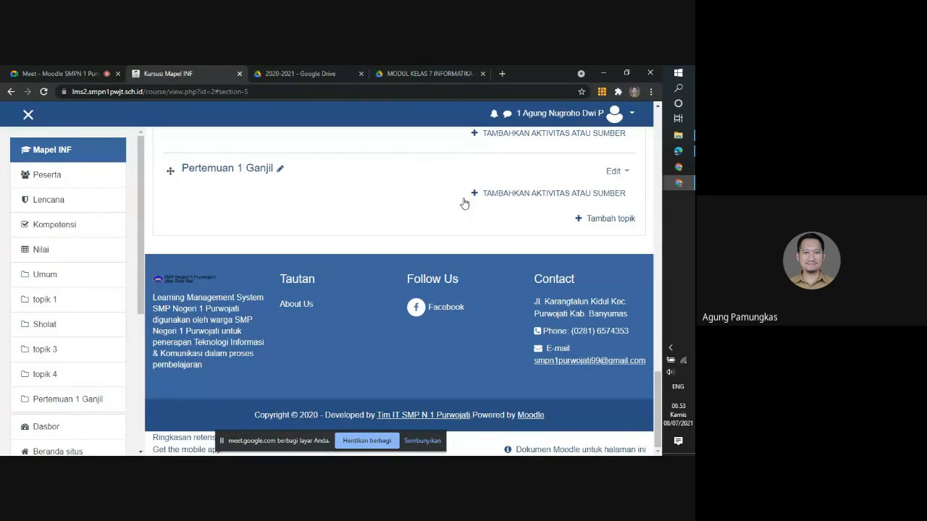
Open the Gmail inbox in a new browser tab and return to the Mapel INF course
{"action": "left_click", "coordinate": [505, 201]}
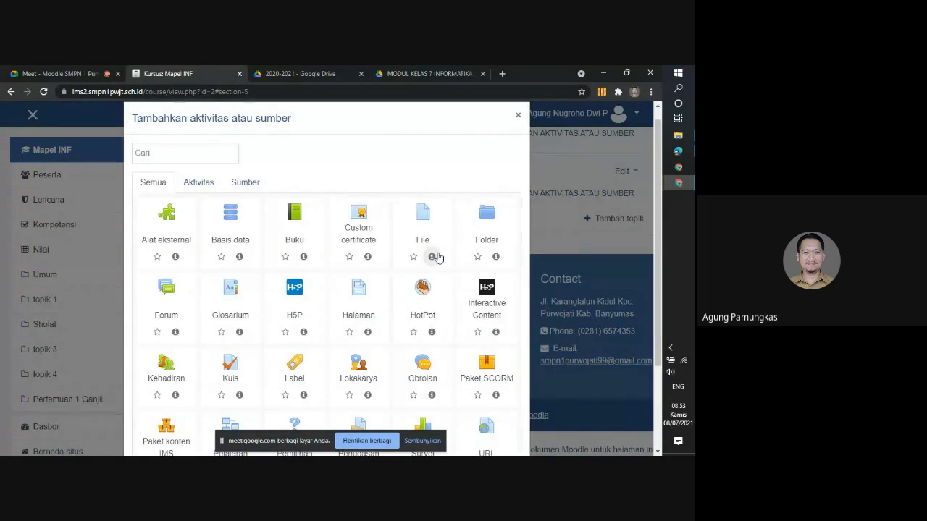
{"action": "left_click", "coordinate": [518, 117]}
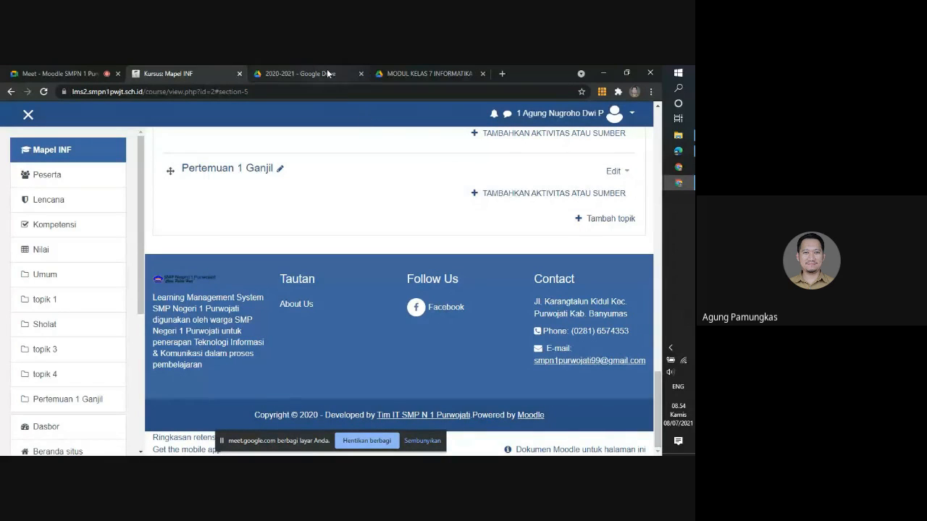
{"action": "left_click", "coordinate": [503, 75]}
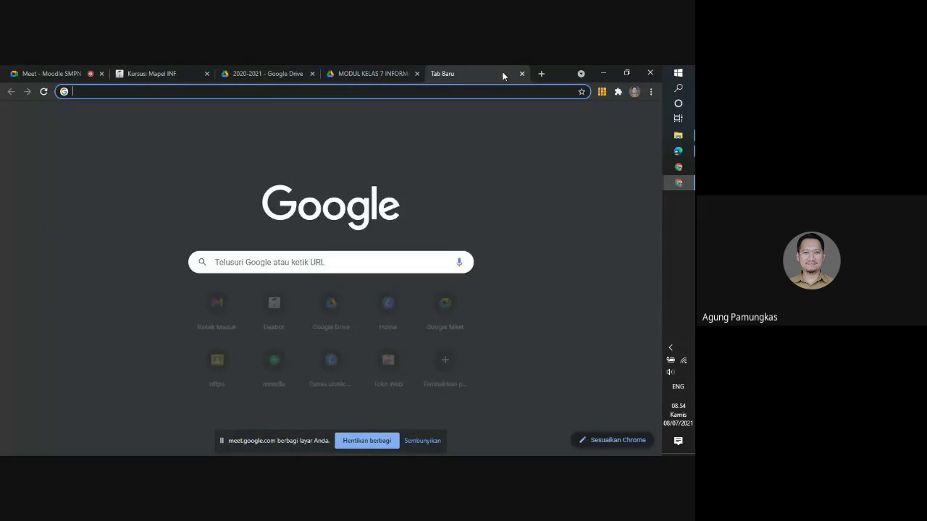
{"action": "type", "text": "g"}
{"action": "key", "text": "Return"}
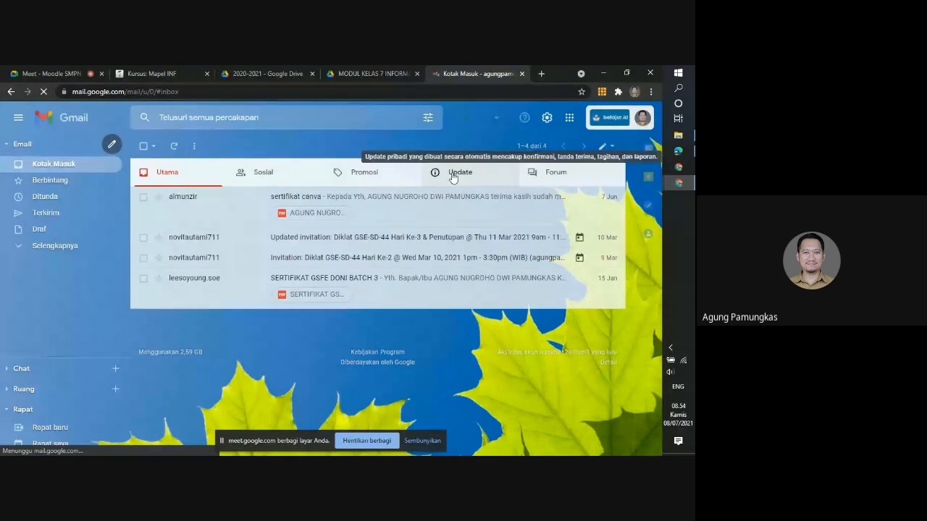
{"action": "left_click", "coordinate": [147, 74]}
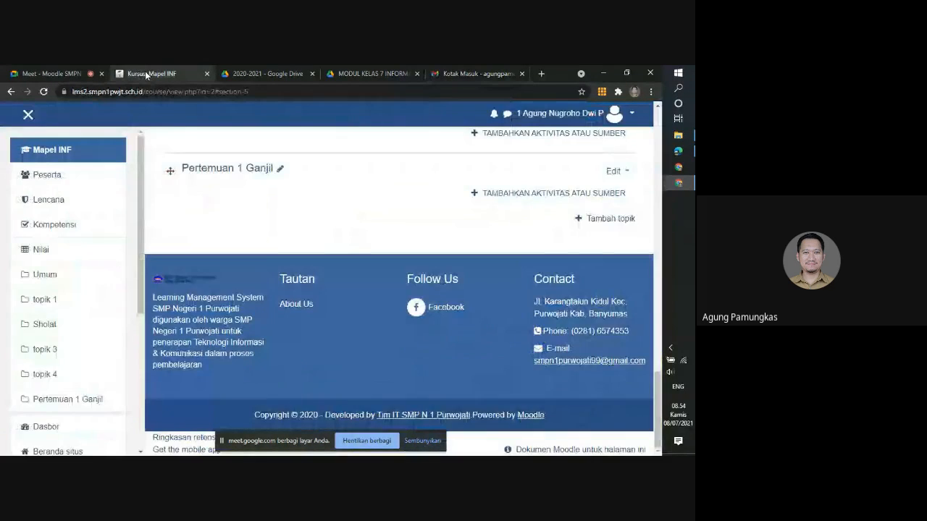
Start adding an Alat eksternal to Pertemuan 1 Ganjil, choose Google belajar.id as the preconfigured tool, and cancel the form
{"action": "left_click", "coordinate": [534, 193]}
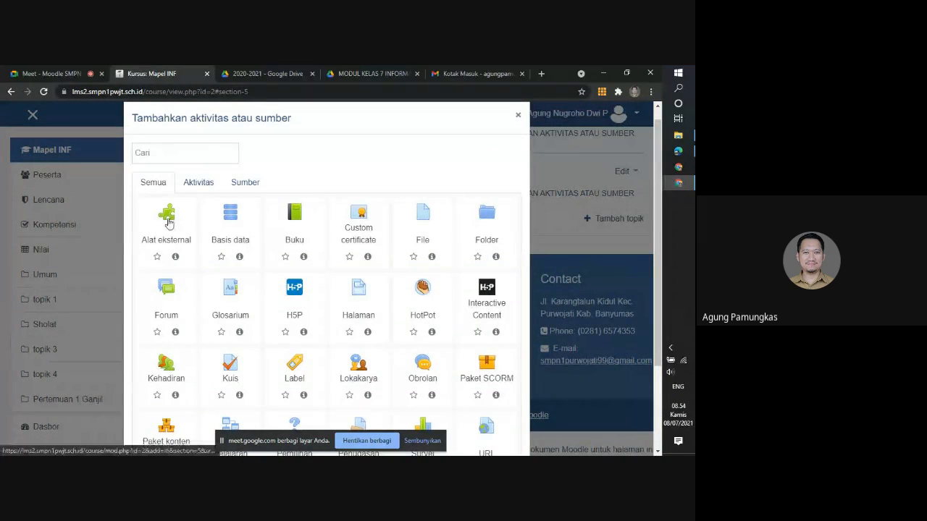
{"action": "left_click", "coordinate": [168, 219]}
{"action": "scroll", "coordinate": [304, 239], "scroll_direction": "down", "scroll_amount": 2}
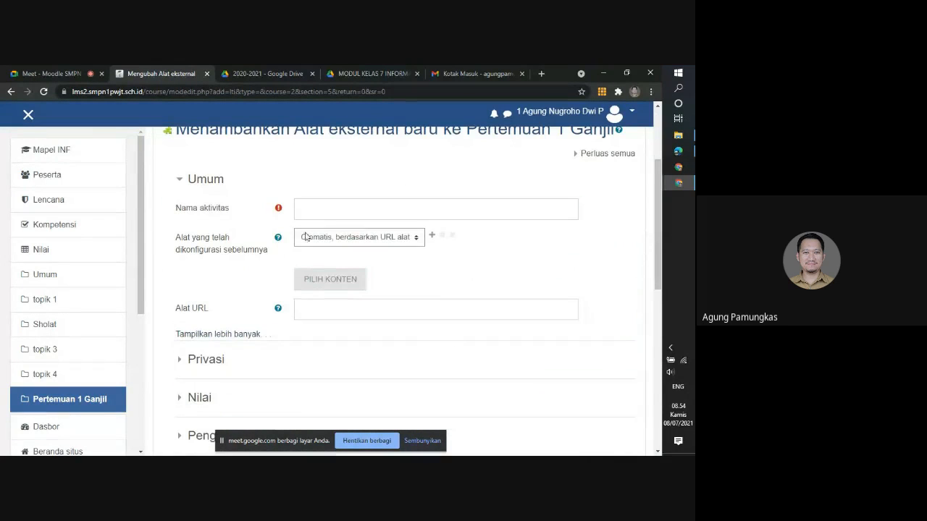
{"action": "left_click", "coordinate": [411, 210]}
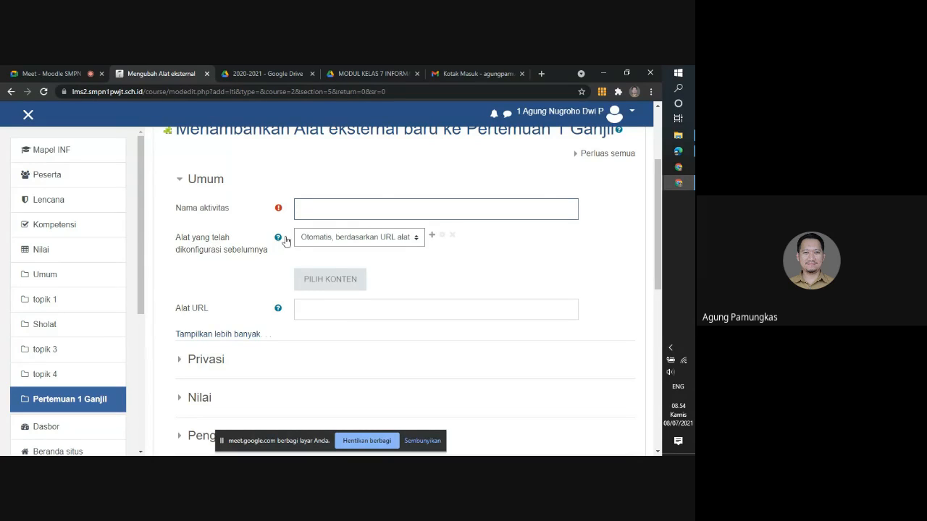
{"action": "left_click", "coordinate": [359, 242]}
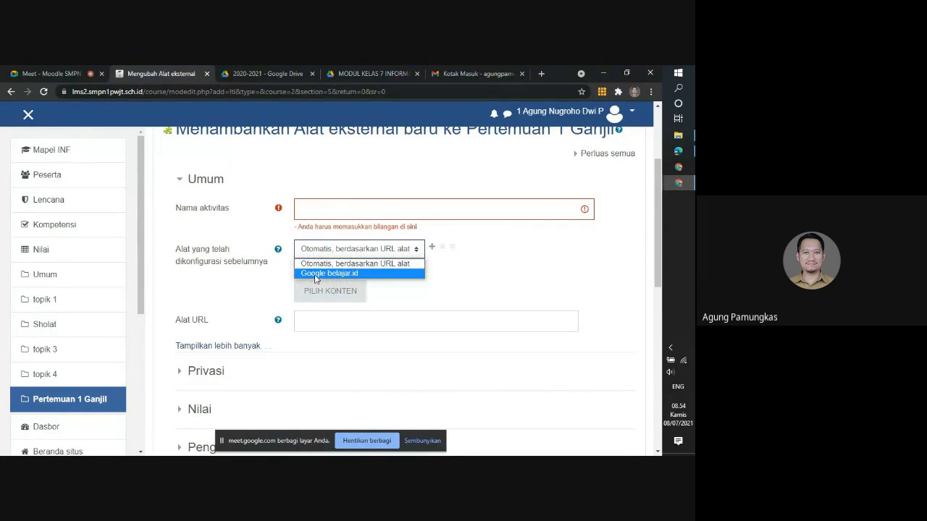
{"action": "left_click", "coordinate": [346, 275]}
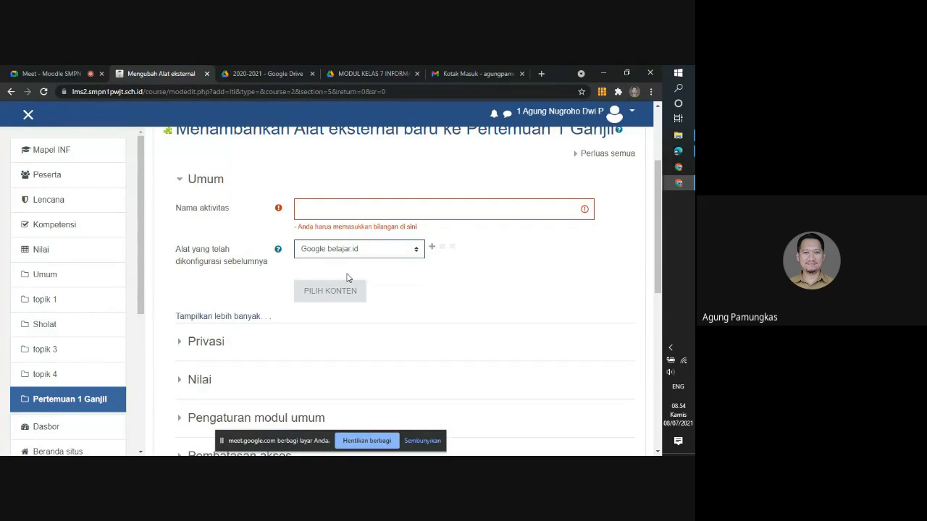
{"action": "scroll", "coordinate": [387, 293], "scroll_direction": "down", "scroll_amount": 5}
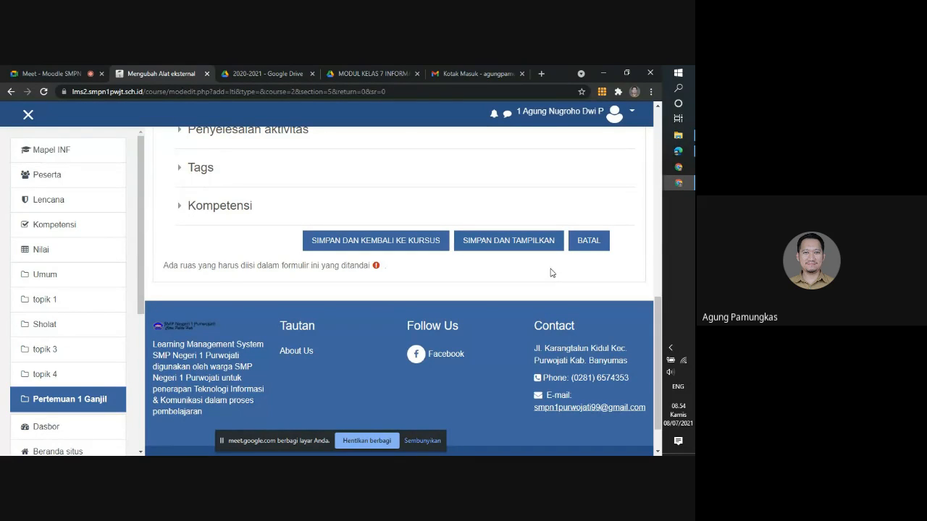
{"action": "left_click", "coordinate": [584, 244]}
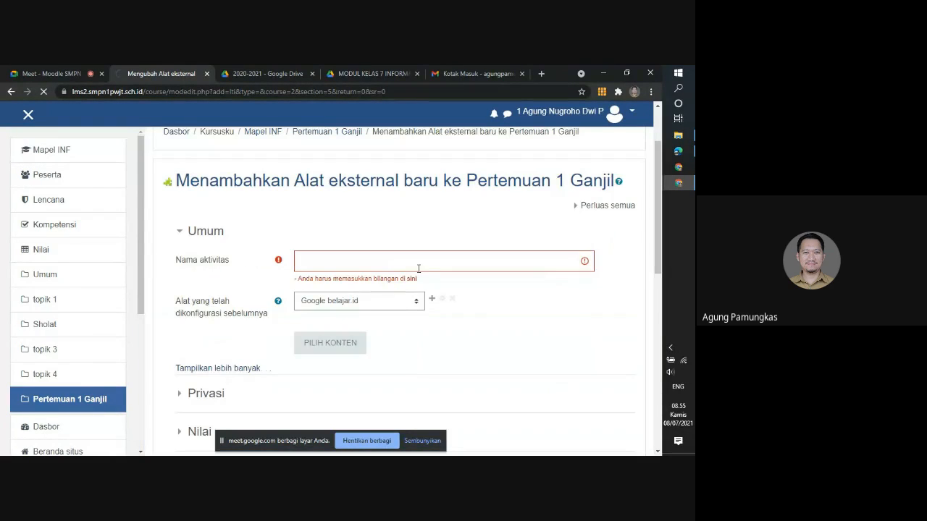
Examine the existing activities in the topics of the Mapel INF course for an external tool example
{"action": "scroll", "coordinate": [300, 208], "scroll_direction": "up", "scroll_amount": 4}
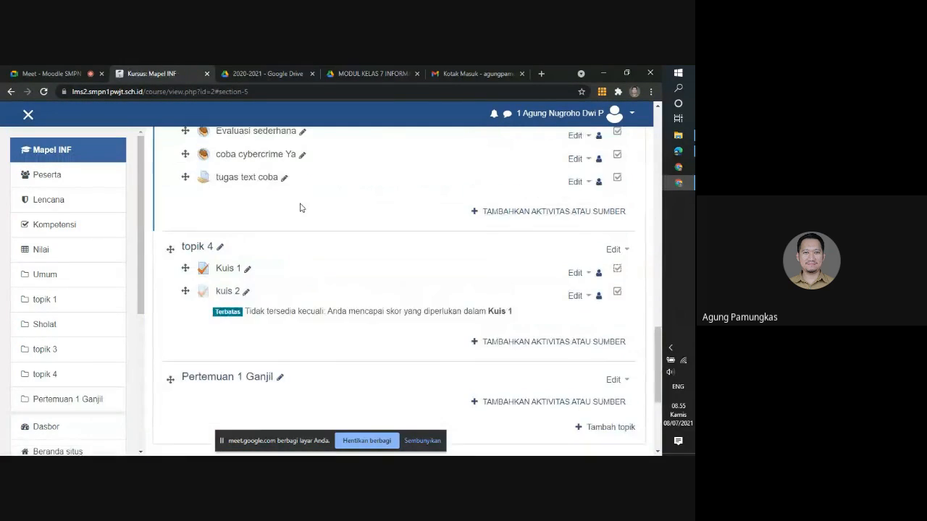
{"action": "scroll", "coordinate": [300, 208], "scroll_direction": "up", "scroll_amount": 8}
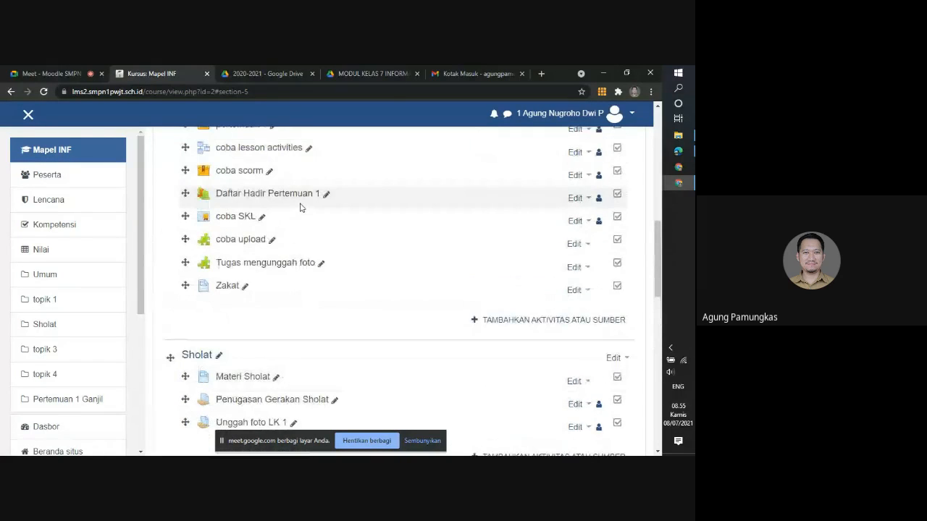
{"action": "scroll", "coordinate": [301, 208], "scroll_direction": "up", "scroll_amount": 5}
{"action": "scroll", "coordinate": [300, 208], "scroll_direction": "down", "scroll_amount": 3}
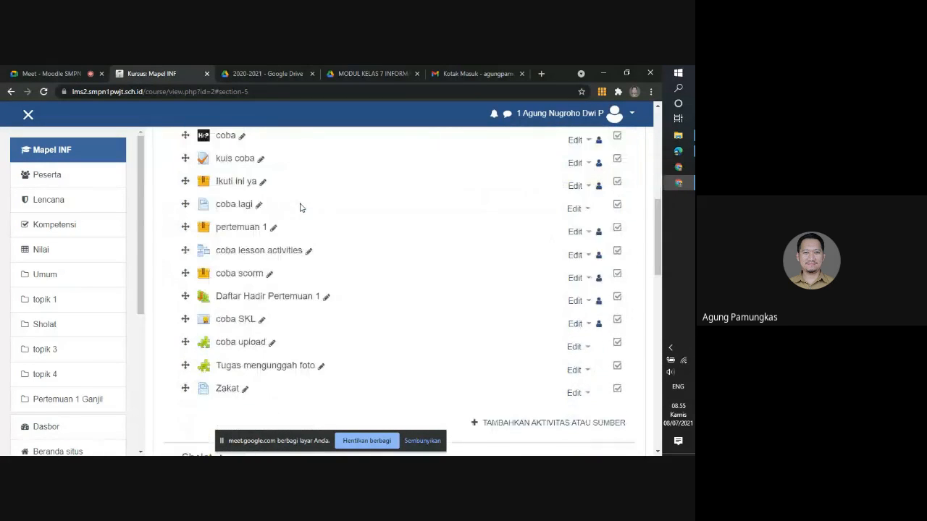
{"action": "scroll", "coordinate": [301, 208], "scroll_direction": "down", "scroll_amount": 8}
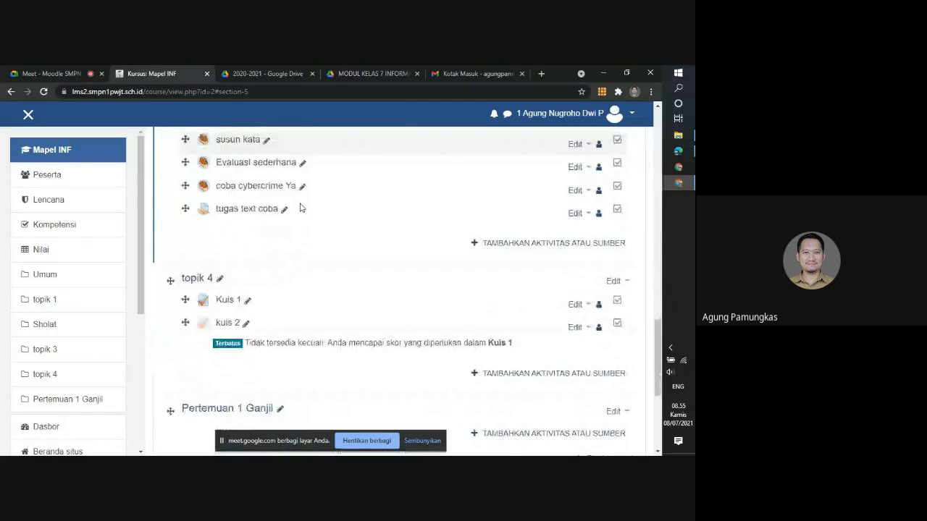
{"action": "scroll", "coordinate": [300, 208], "scroll_direction": "down", "scroll_amount": 1}
{"action": "scroll", "coordinate": [300, 208], "scroll_direction": "up", "scroll_amount": 1}
{"action": "scroll", "coordinate": [300, 208], "scroll_direction": "down", "scroll_amount": 2}
{"action": "scroll", "coordinate": [300, 207], "scroll_direction": "up", "scroll_amount": 2}
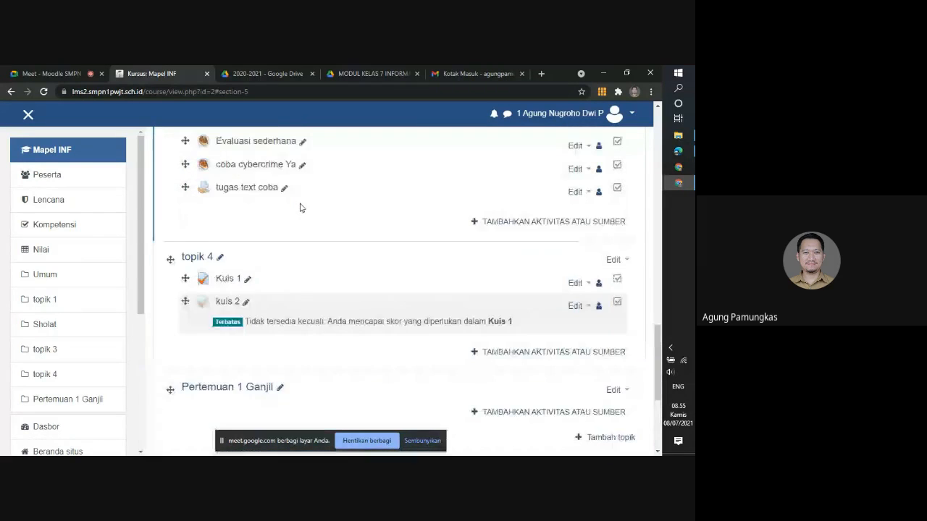
{"action": "scroll", "coordinate": [301, 208], "scroll_direction": "up", "scroll_amount": 5}
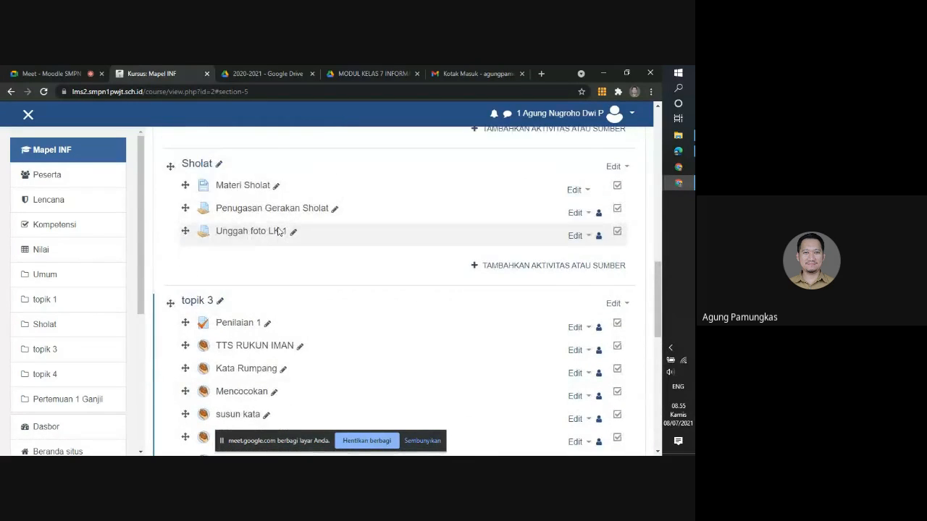
{"action": "scroll", "coordinate": [278, 231], "scroll_direction": "up", "scroll_amount": 2}
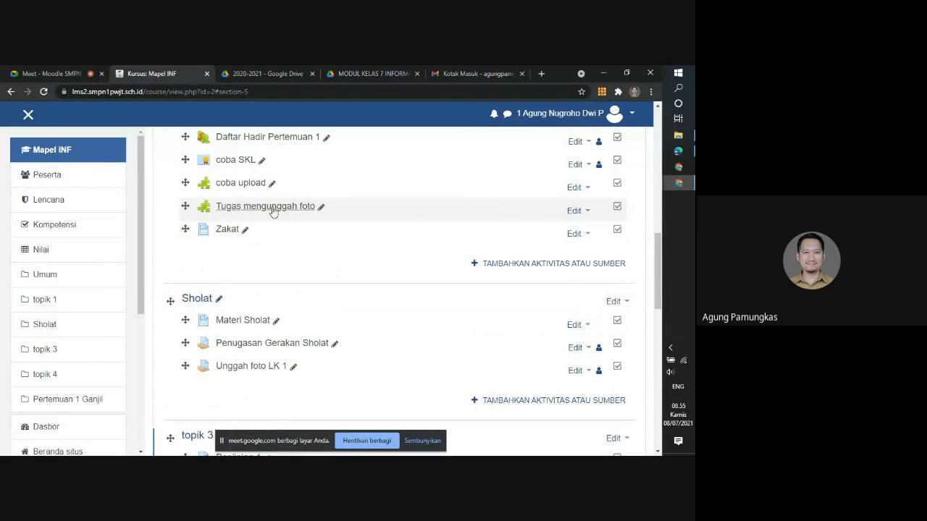
Open the Tugas mengunggah foto activity in topik 1 and review its Google Assignments content
{"action": "left_click", "coordinate": [272, 211]}
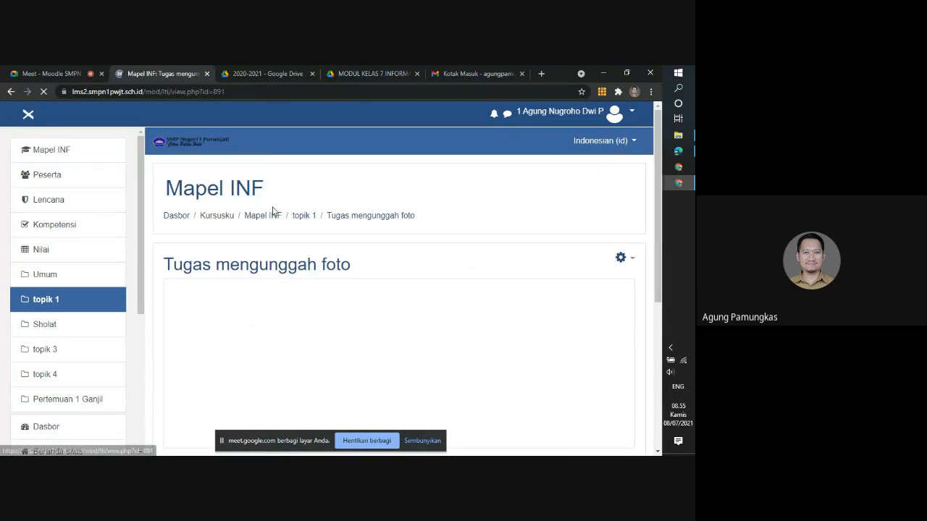
{"action": "scroll", "coordinate": [350, 336], "scroll_direction": "down", "scroll_amount": 1}
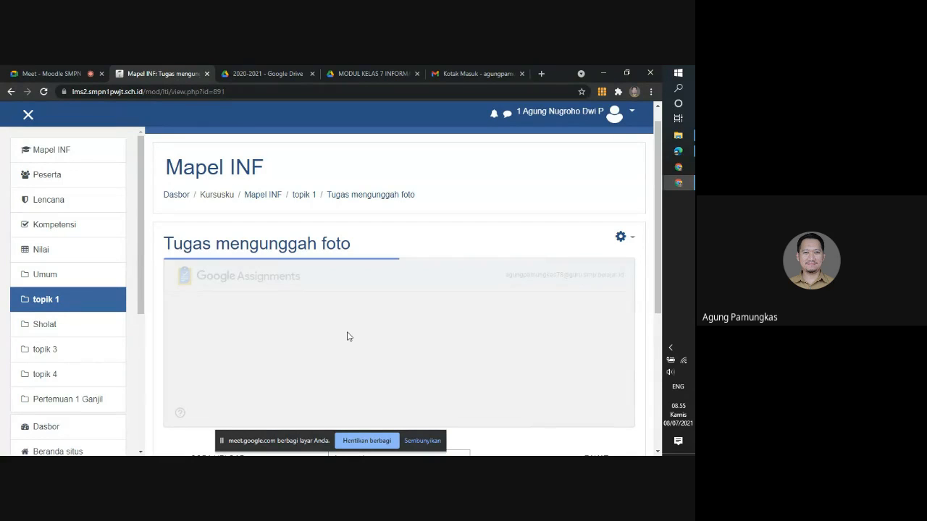
{"action": "scroll", "coordinate": [347, 335], "scroll_direction": "down", "scroll_amount": 2}
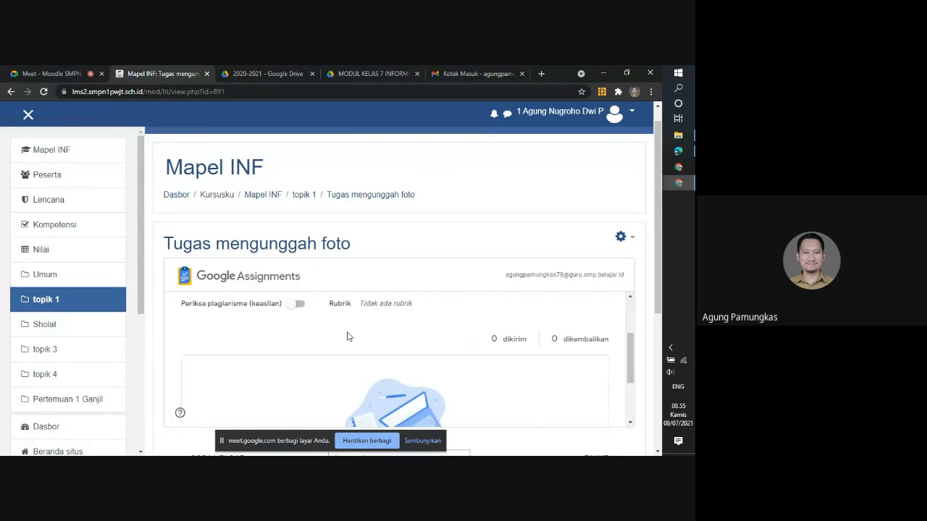
{"action": "scroll", "coordinate": [389, 324], "scroll_direction": "up", "scroll_amount": 1}
{"action": "scroll", "coordinate": [388, 325], "scroll_direction": "down", "scroll_amount": 1}
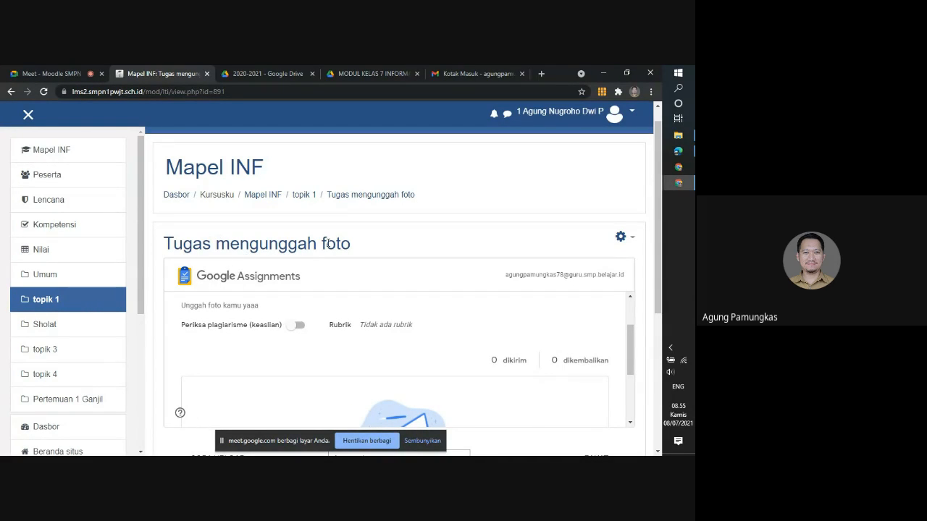
Return to the Pertemuan 1 Ganjil topic, switch to File Explorer and go back to the SEMESTER 1 module folder
{"action": "left_click", "coordinate": [82, 400]}
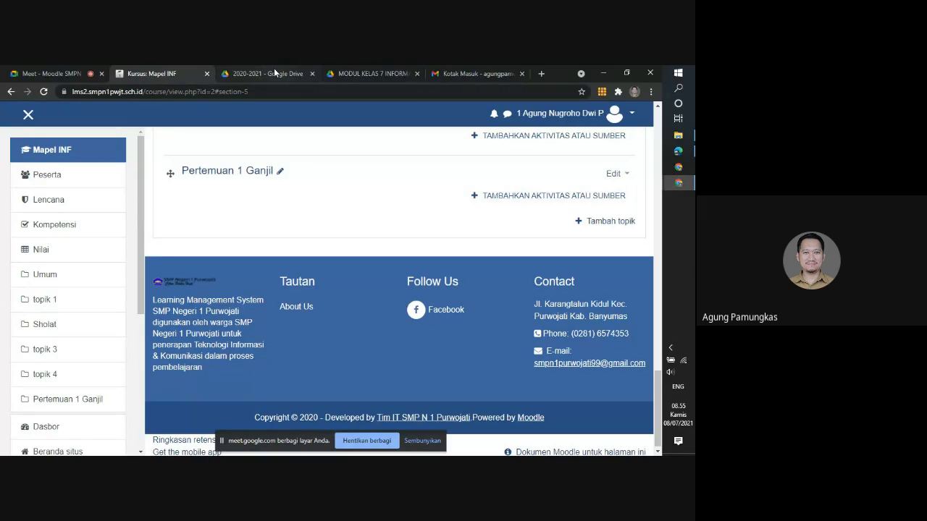
{"action": "left_click", "coordinate": [677, 137]}
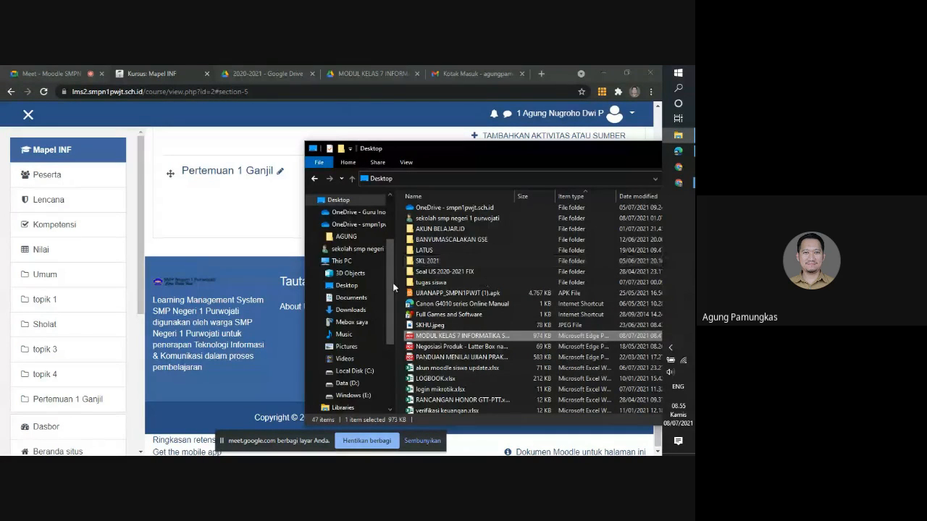
{"action": "left_click_drag", "start_coordinate": [391, 283], "coordinate": [391, 234]}
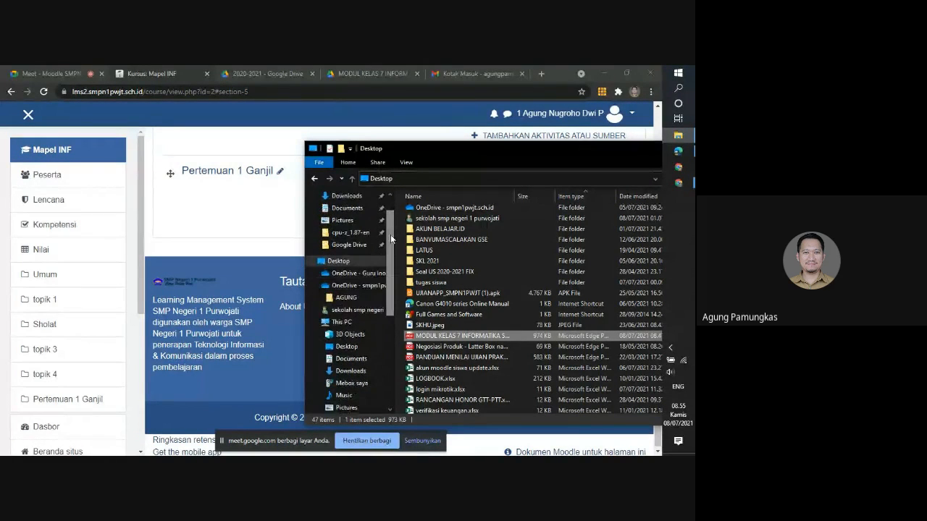
{"action": "left_click", "coordinate": [314, 179]}
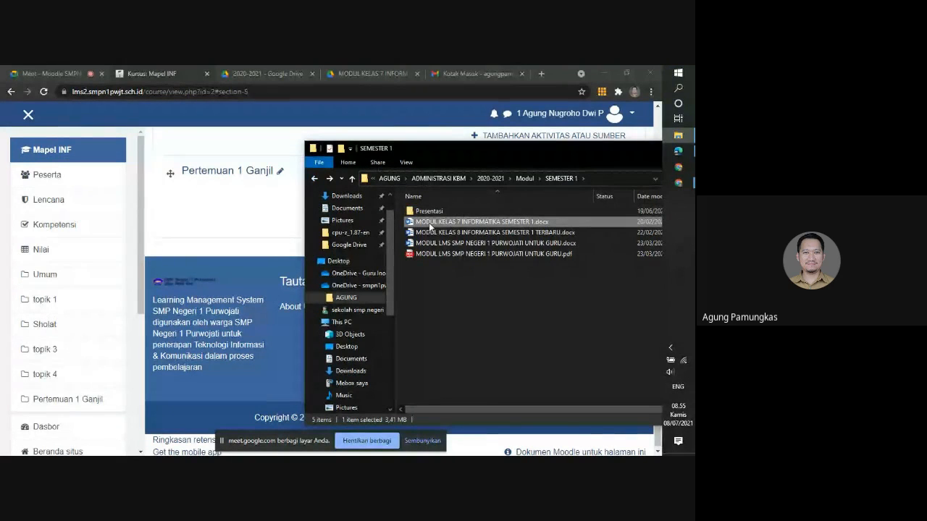
Open MODUL KELAS 7 INFORMATIKA SEMESTER 1.docx in Word, start a PDF export to the Desktop folder, cancel it and close the document
{"action": "double_click", "coordinate": [450, 226]}
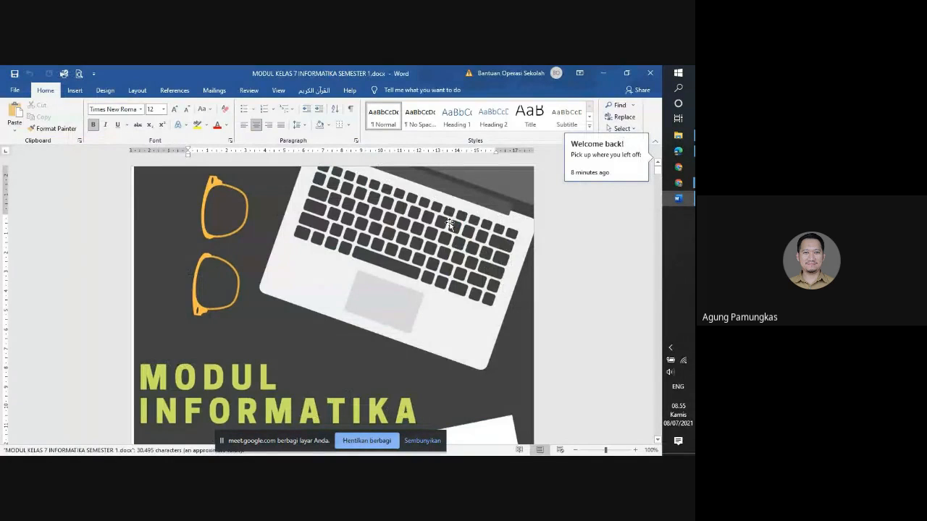
{"action": "scroll", "coordinate": [391, 301], "scroll_direction": "down", "scroll_amount": 10}
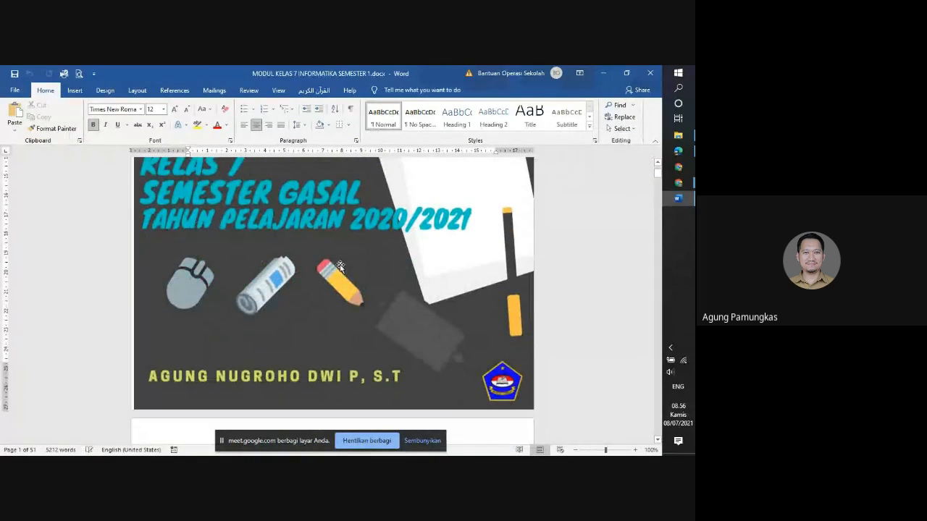
{"action": "left_click", "coordinate": [15, 90]}
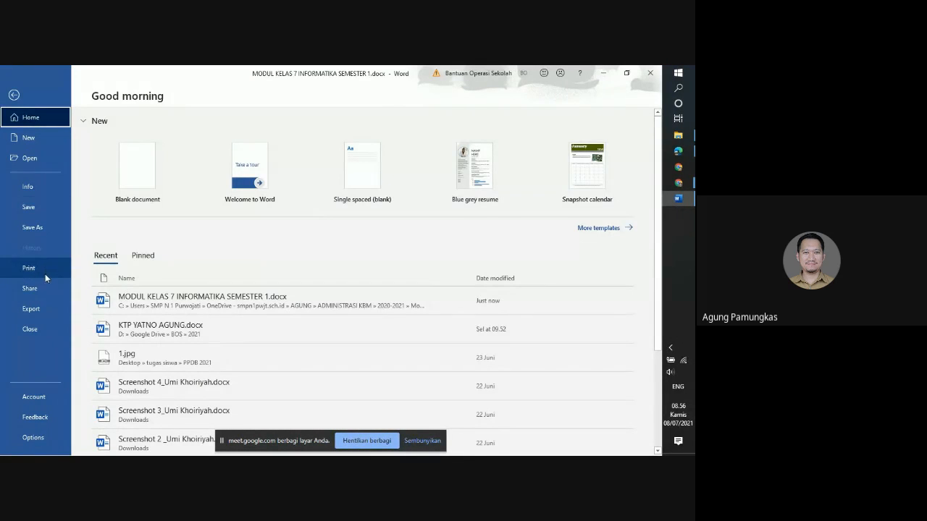
{"action": "left_click", "coordinate": [41, 311]}
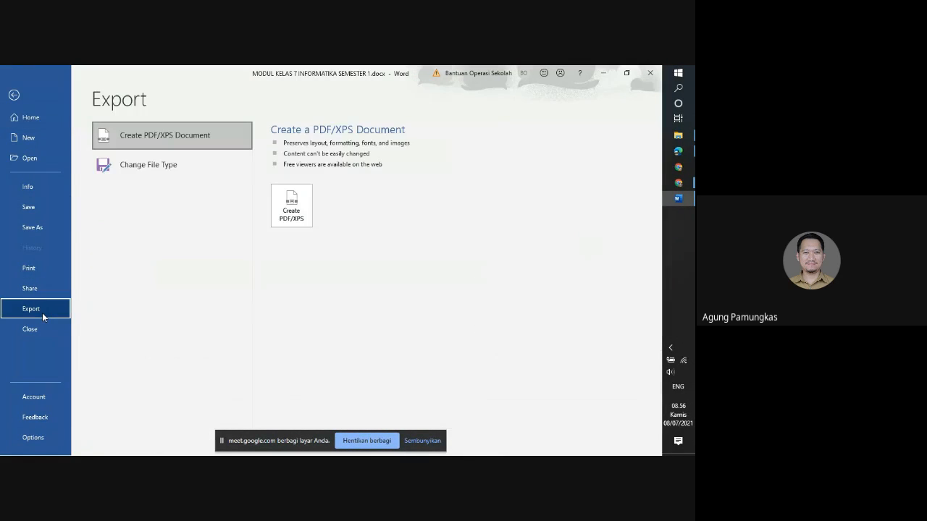
{"action": "left_click", "coordinate": [295, 224]}
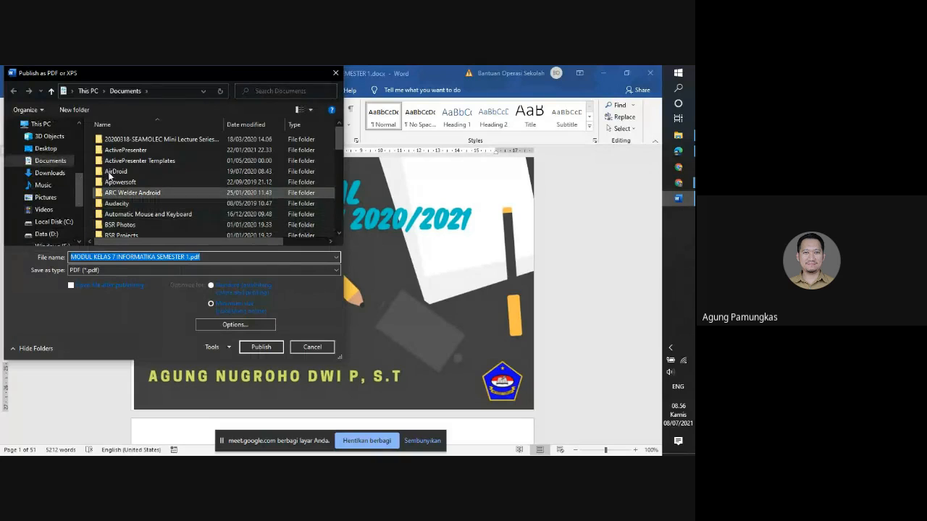
{"action": "left_click", "coordinate": [46, 149]}
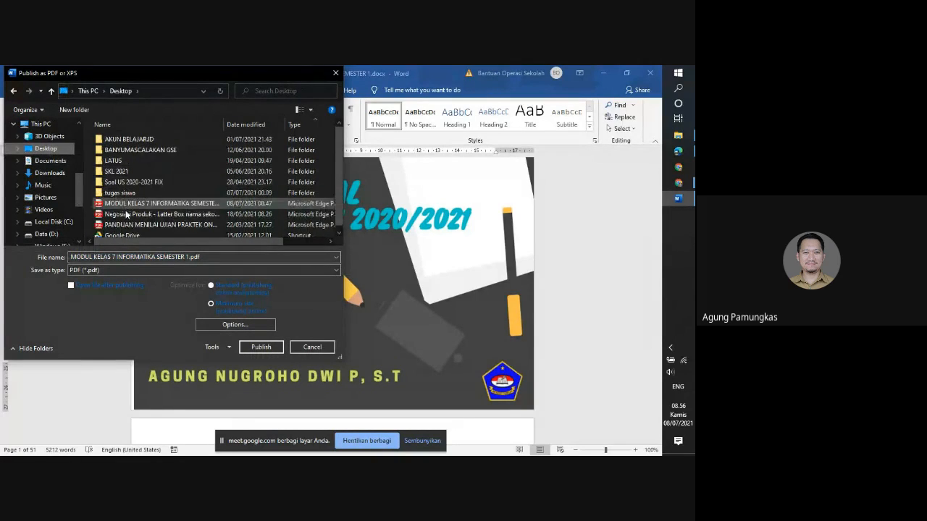
{"action": "left_click", "coordinate": [311, 347]}
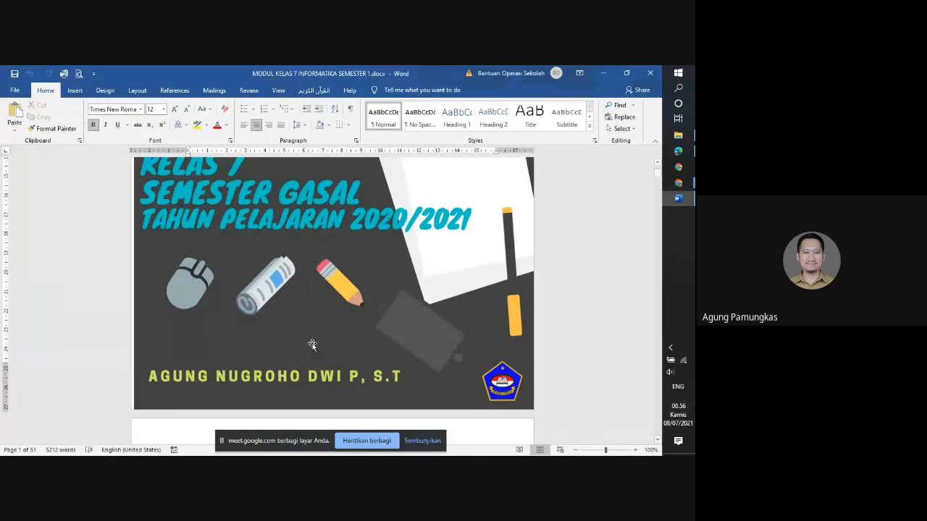
{"action": "left_click", "coordinate": [647, 73]}
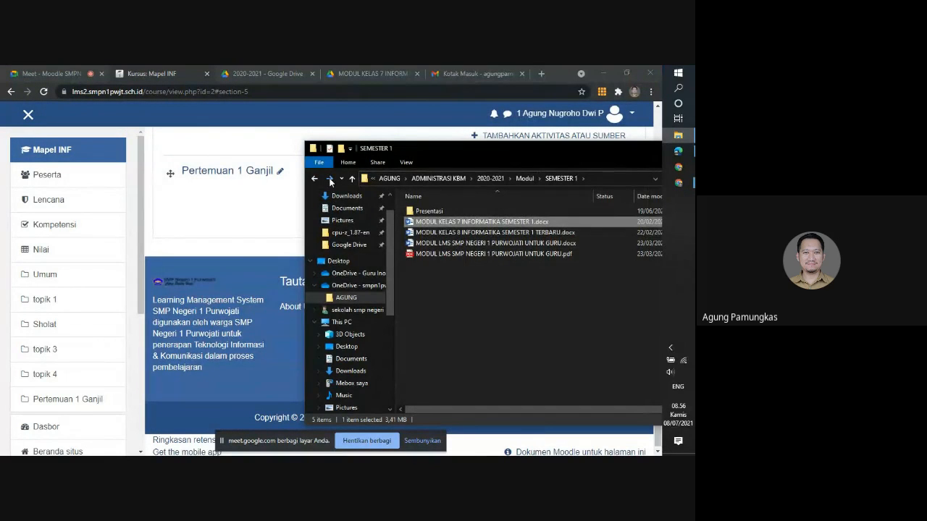
Show the Desktop folder with the module PDF, switch to Google Drive and open the 2020-2021 folder from Drive Saya
{"action": "left_click", "coordinate": [330, 179]}
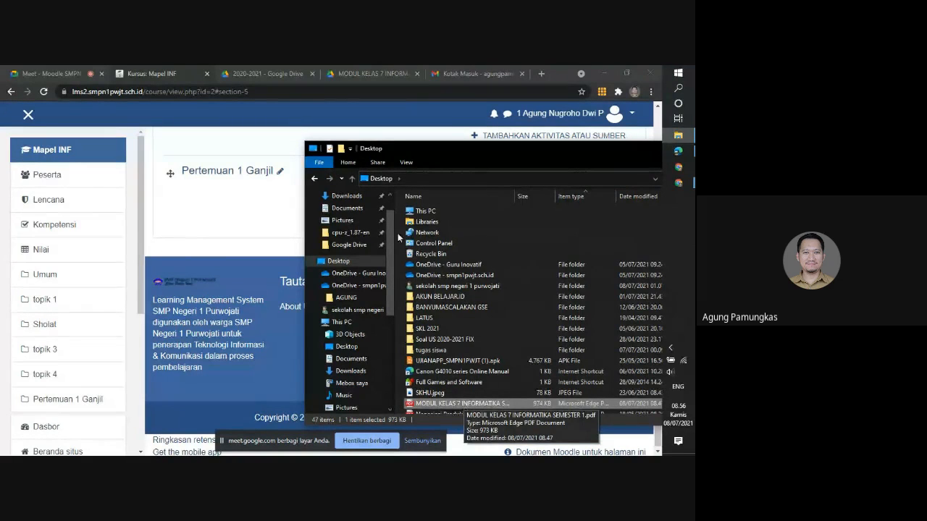
{"action": "left_click", "coordinate": [265, 65]}
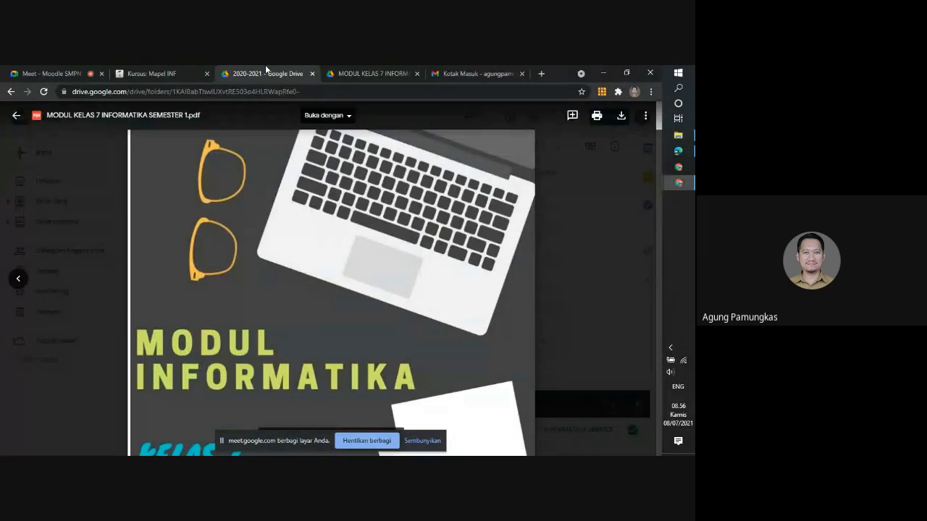
{"action": "left_click", "coordinate": [621, 200]}
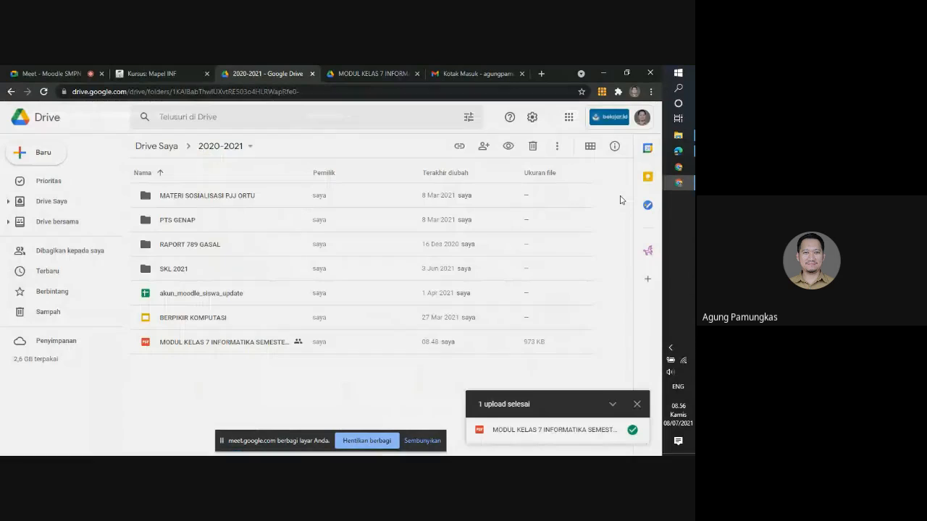
{"action": "left_click", "coordinate": [160, 149]}
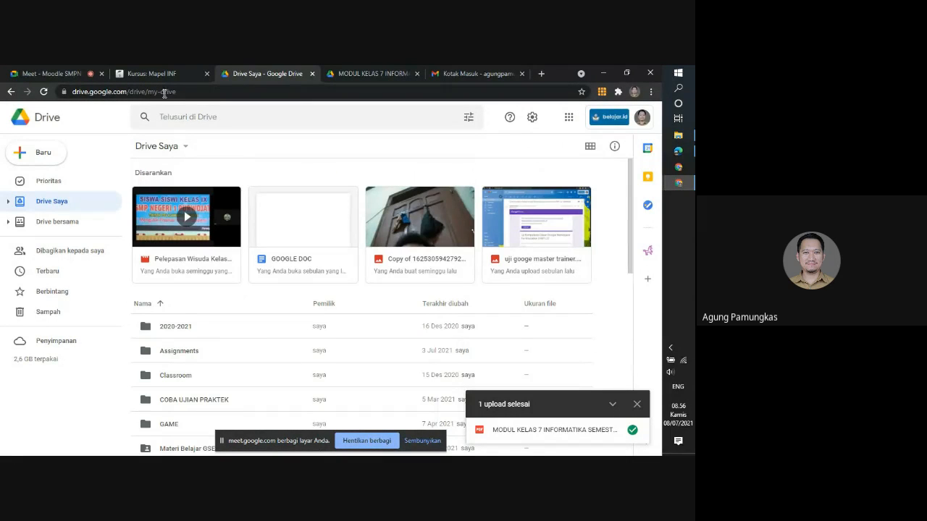
{"action": "left_click", "coordinate": [160, 73]}
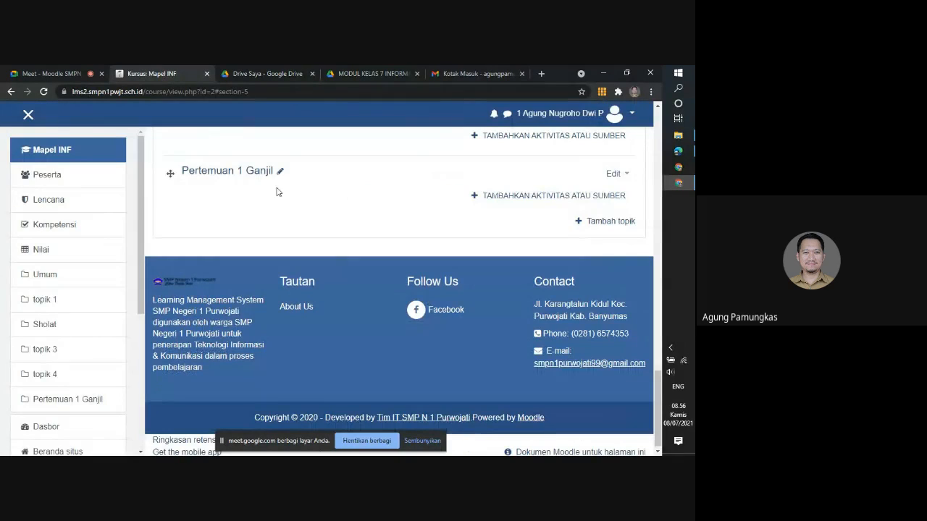
{"action": "left_click", "coordinate": [268, 70]}
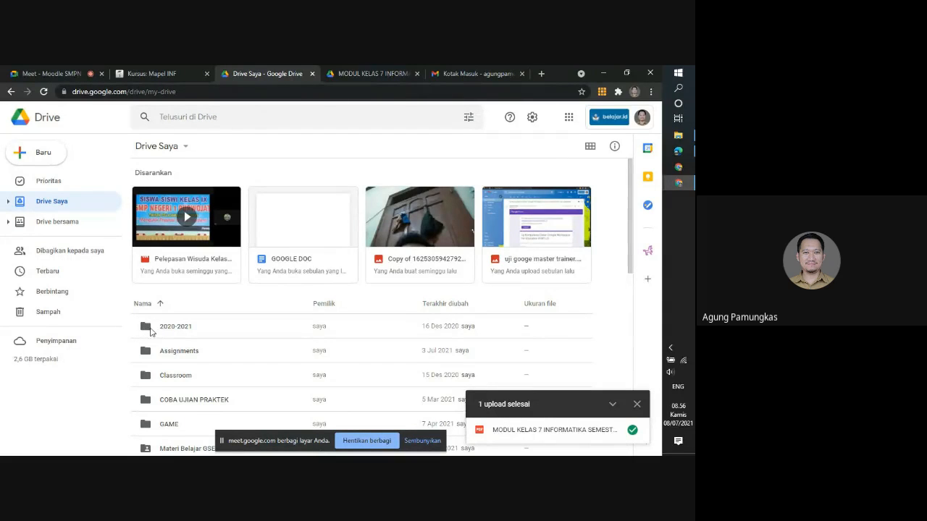
{"action": "double_click", "coordinate": [172, 328]}
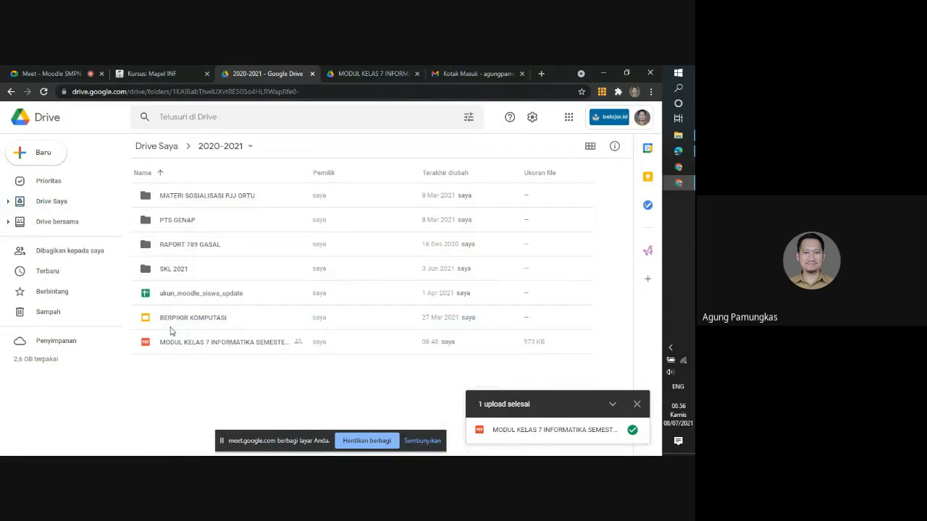
Bring File Explorer over Google Drive, try moving the MODUL KELAS 7 INFORMATIKA PDF from Desktop toward the 2020-2021 folder, and return to Drive
{"action": "left_click", "coordinate": [680, 135]}
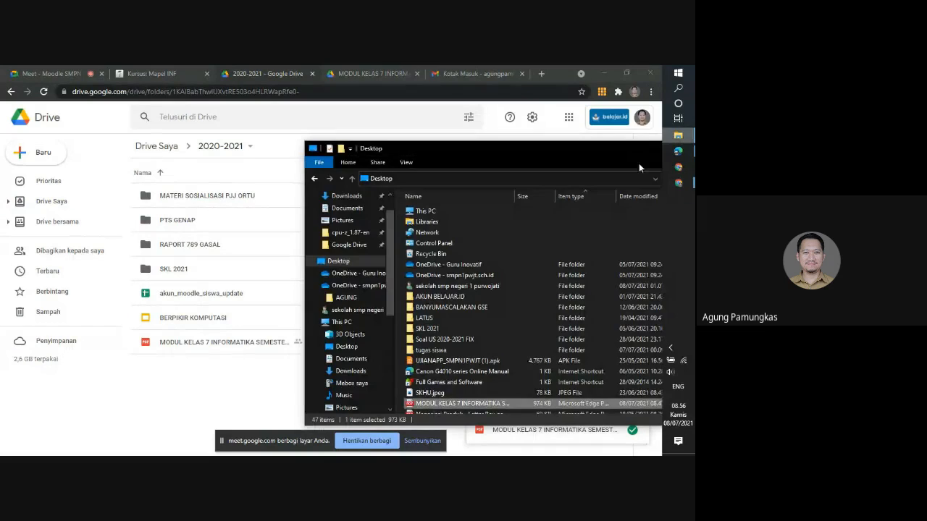
{"action": "left_click_drag", "start_coordinate": [491, 151], "coordinate": [515, 130]}
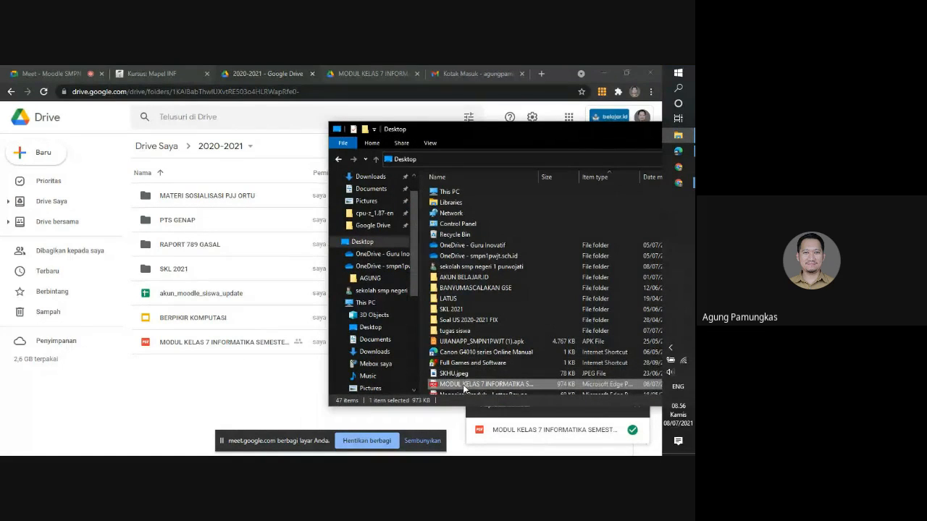
{"action": "left_click_drag", "start_coordinate": [464, 388], "coordinate": [493, 358]}
{"action": "left_click", "coordinate": [144, 381]}
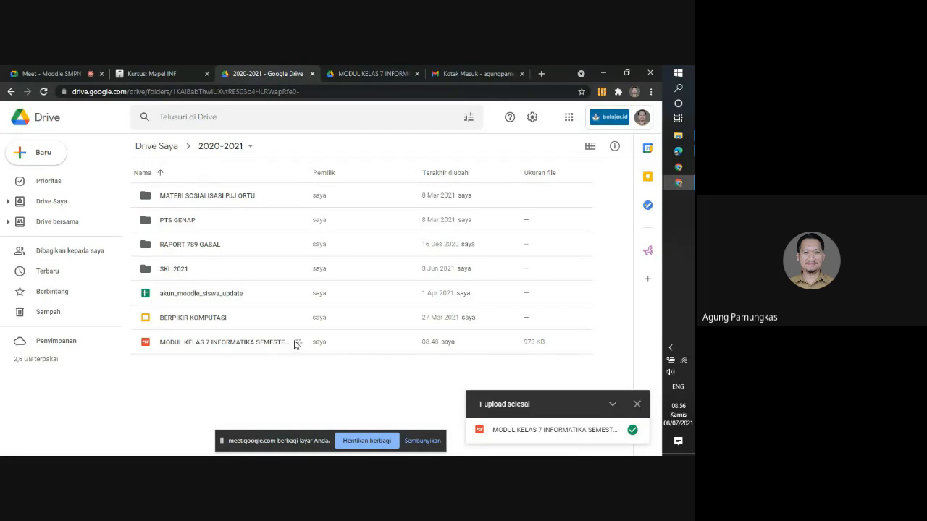
Open the module PDF in Drive and review its sharing settings, examining the general link access and viewer permission options
{"action": "double_click", "coordinate": [205, 346]}
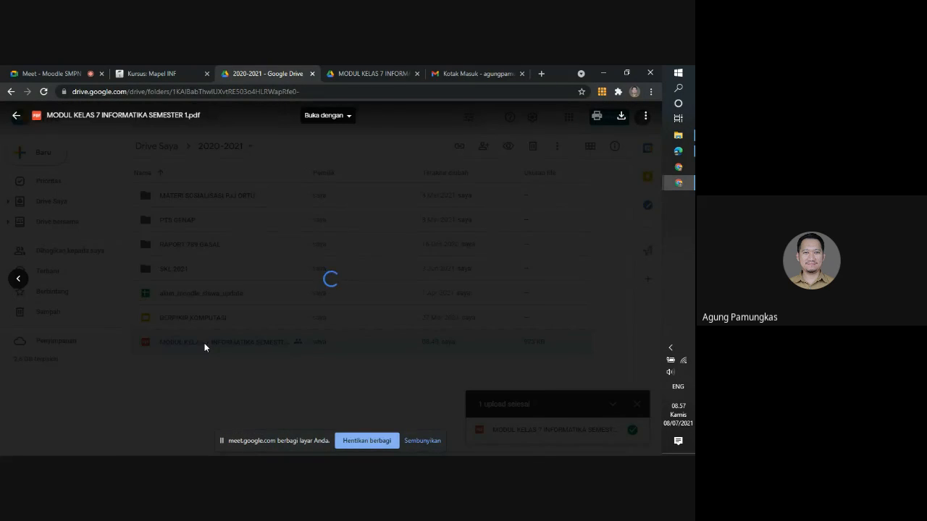
{"action": "left_click", "coordinate": [644, 119]}
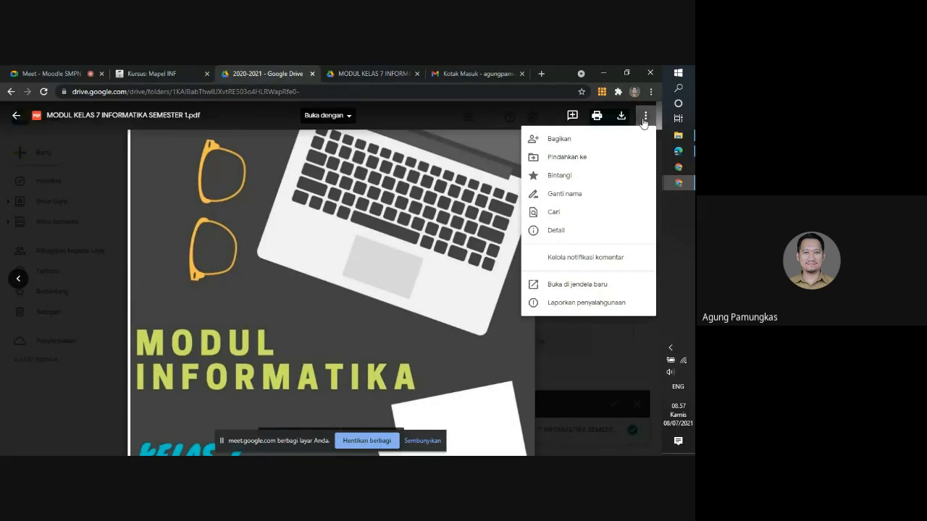
{"action": "left_click", "coordinate": [601, 144]}
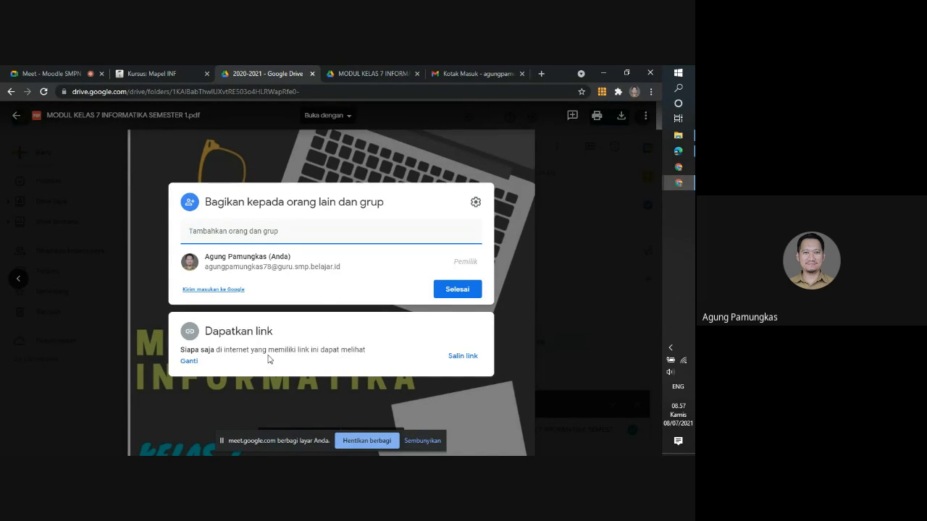
{"action": "left_click", "coordinate": [190, 361]}
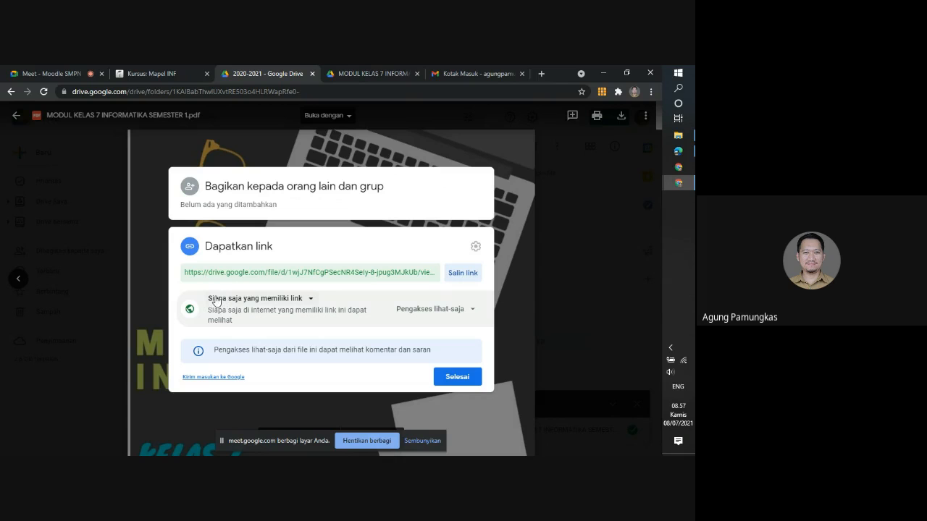
{"action": "left_click", "coordinate": [310, 300]}
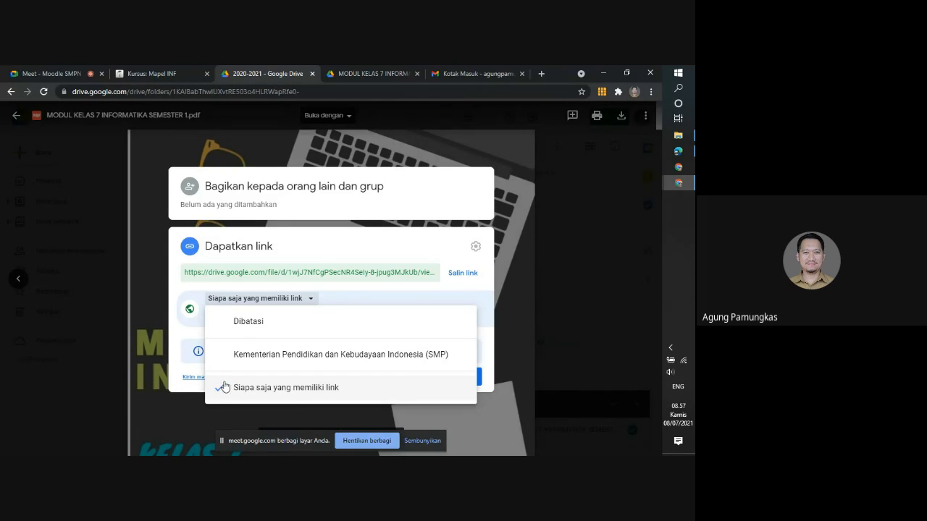
{"action": "left_click", "coordinate": [347, 297]}
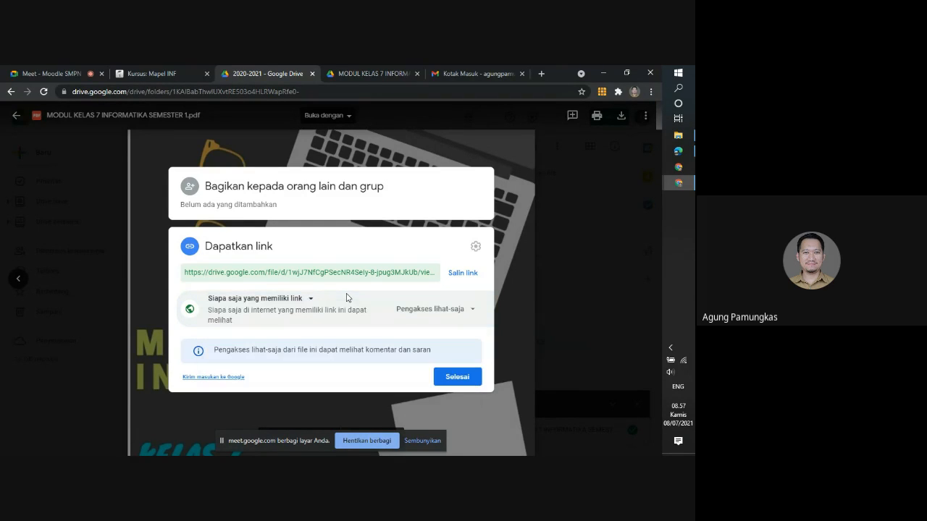
{"action": "left_click", "coordinate": [429, 311]}
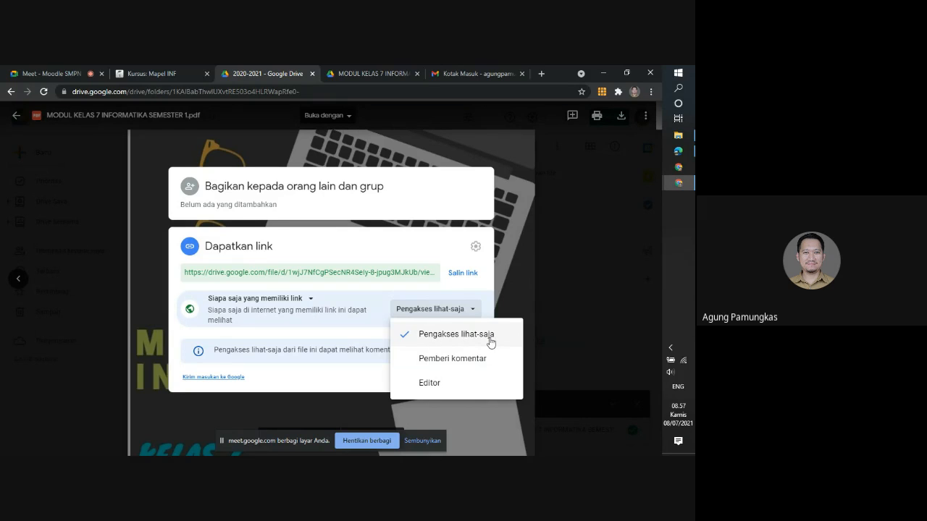
{"action": "left_click", "coordinate": [417, 295]}
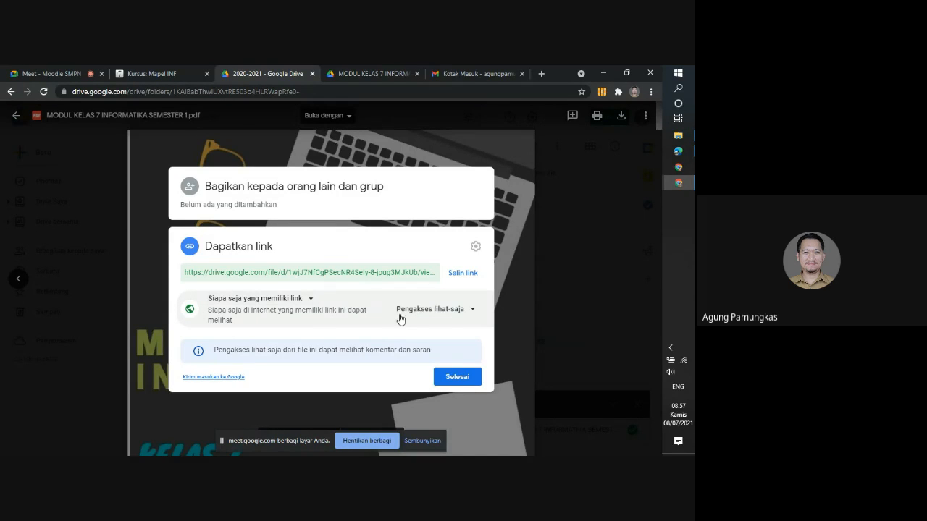
{"action": "left_click", "coordinate": [458, 375]}
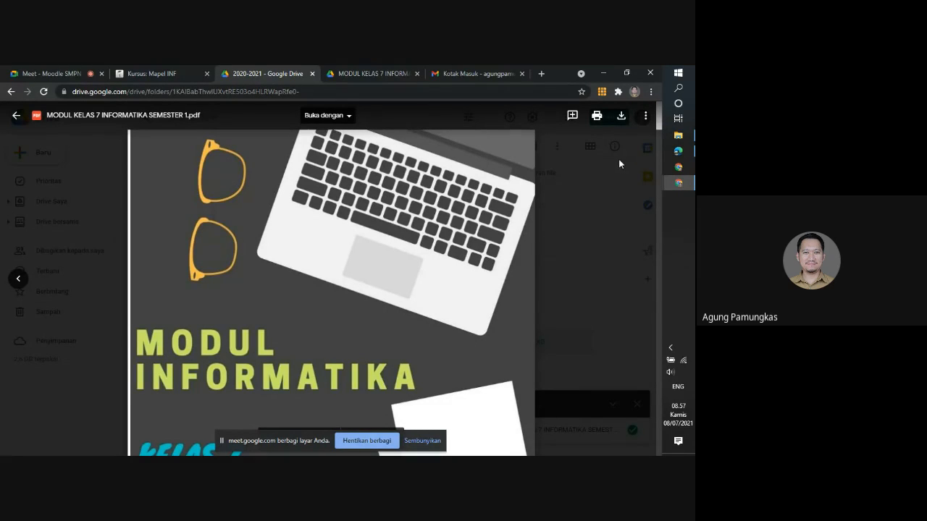
Open the module PDF in its own window and copy its iframe embed code
{"action": "left_click", "coordinate": [644, 117]}
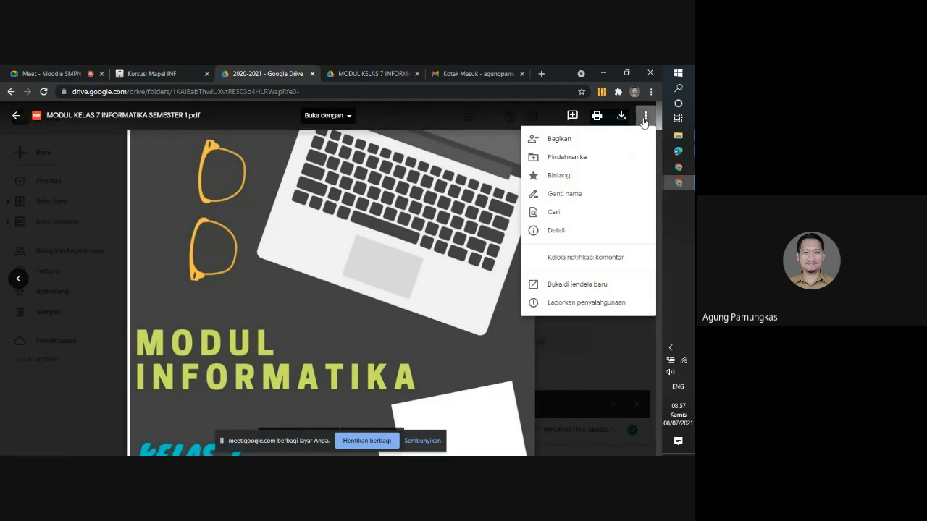
{"action": "left_click", "coordinate": [576, 285]}
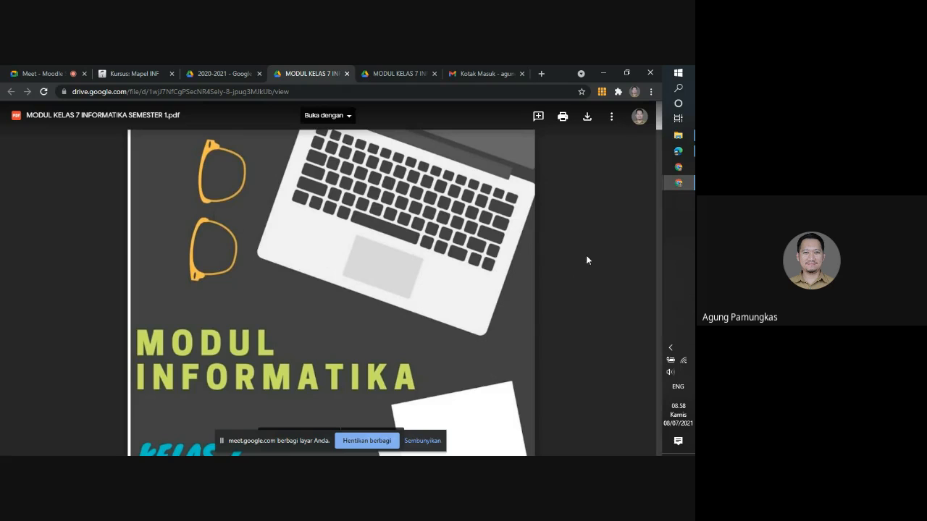
{"action": "left_click", "coordinate": [611, 120]}
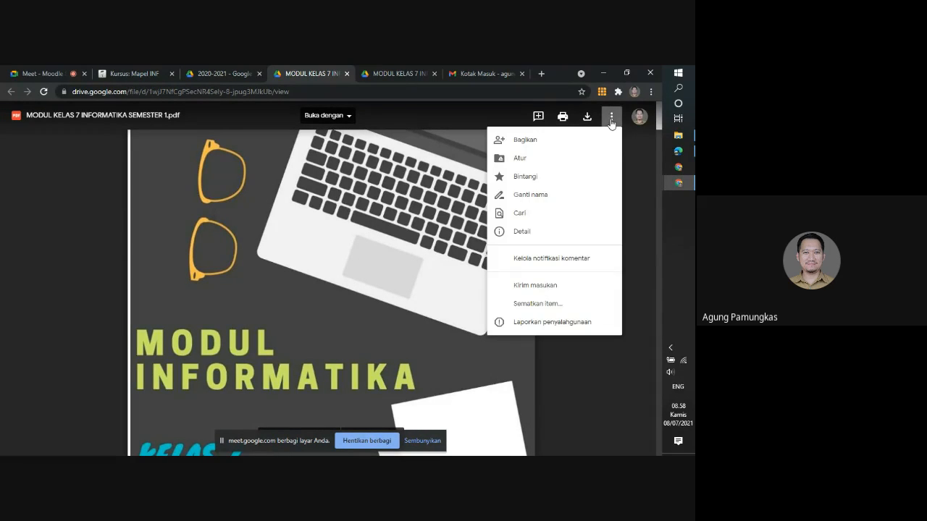
{"action": "left_click", "coordinate": [549, 306]}
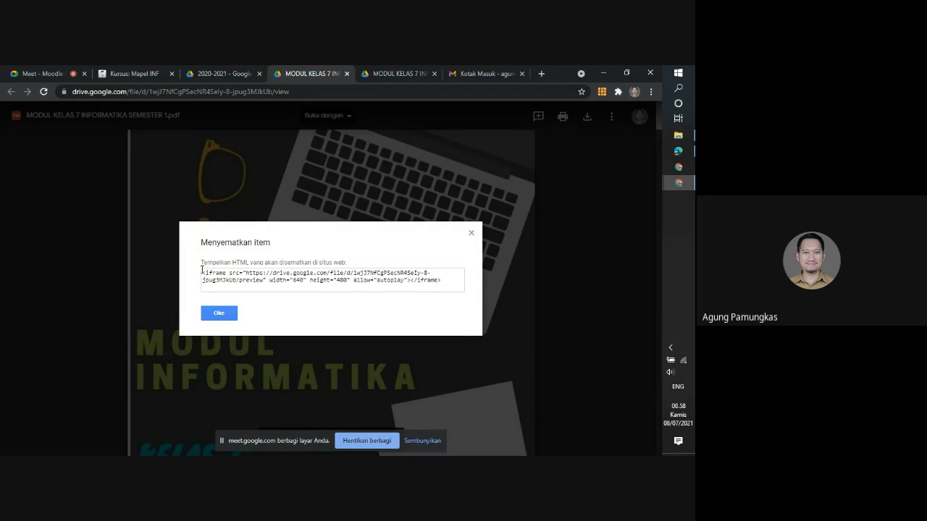
{"action": "left_click_drag", "start_coordinate": [202, 270], "coordinate": [475, 282]}
{"action": "key", "text": "ctrl+c"}
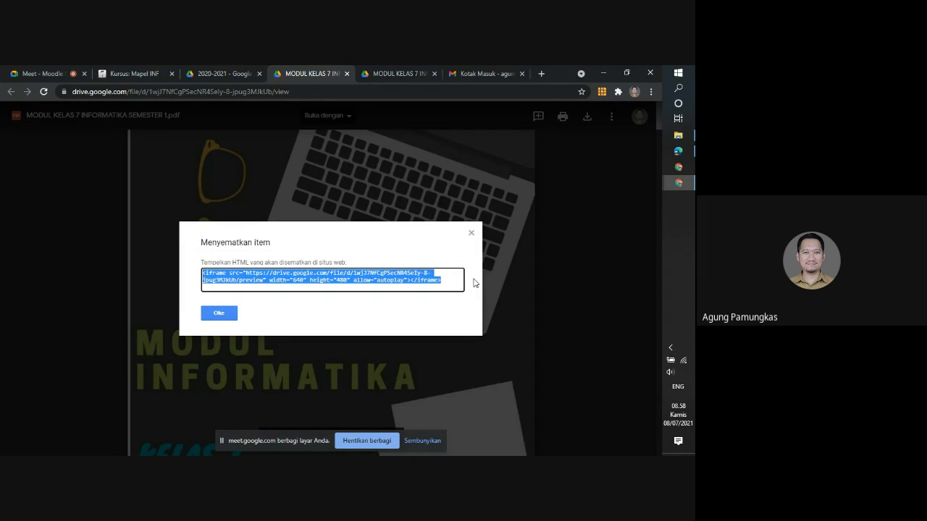
Switch to the Moodle course, add a Halaman resource to Pertemuan 1 Ganjil and name it "Operasi dasar komputer"
{"action": "left_click", "coordinate": [132, 74]}
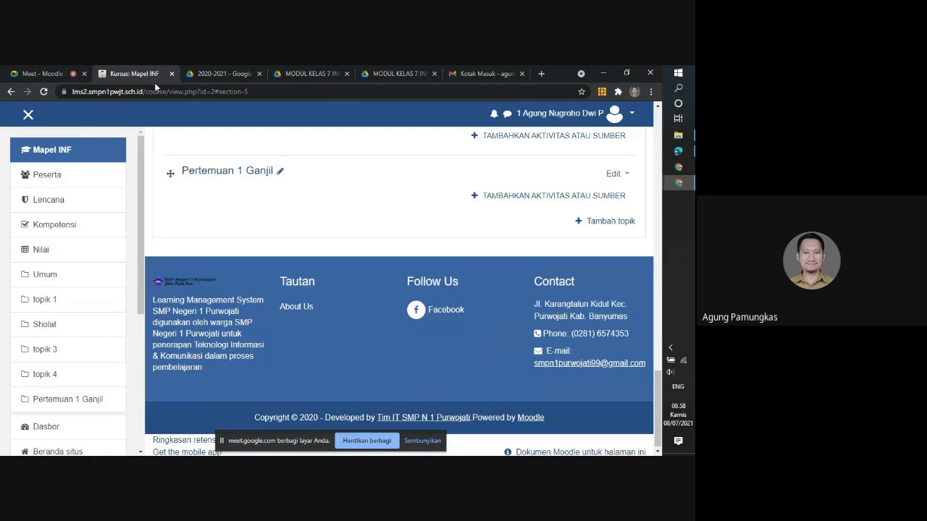
{"action": "left_click", "coordinate": [512, 197]}
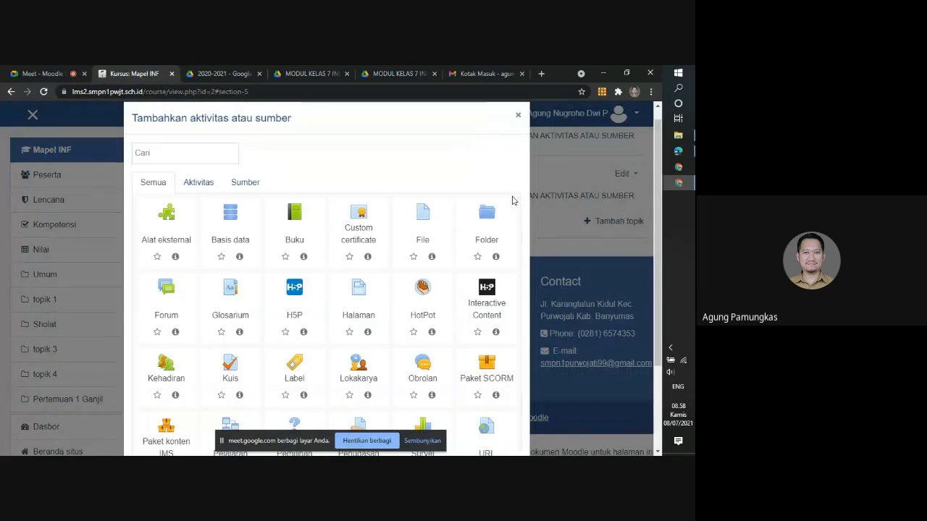
{"action": "left_click", "coordinate": [360, 298]}
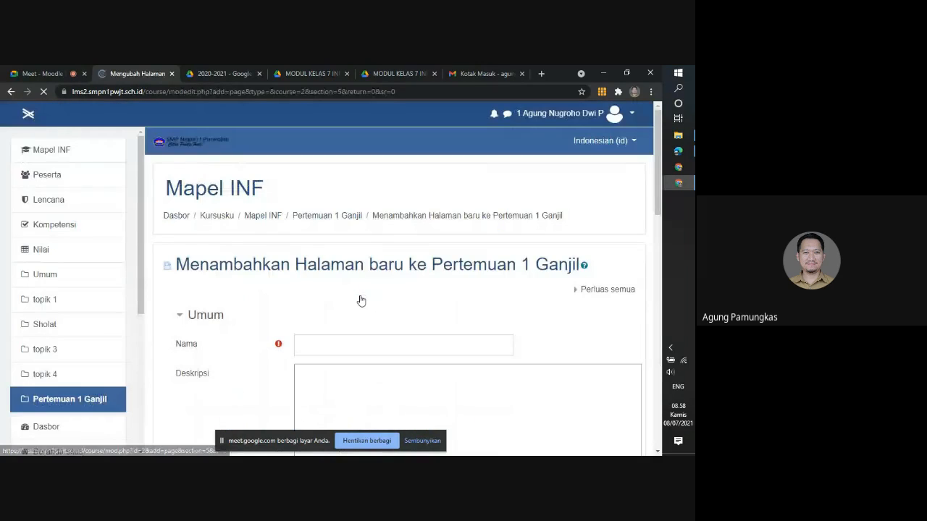
{"action": "scroll", "coordinate": [360, 300], "scroll_direction": "down", "scroll_amount": 1}
{"action": "left_click", "coordinate": [309, 265]}
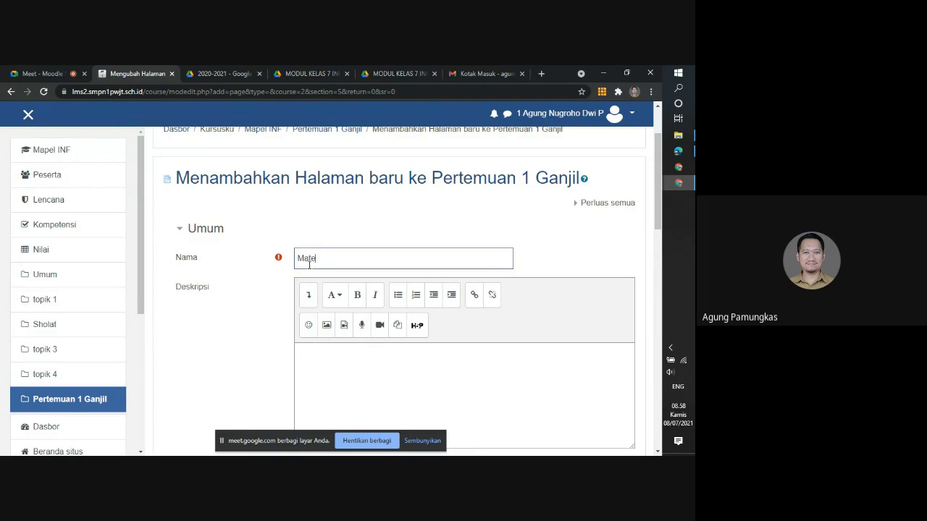
{"action": "key", "text": "BackSpace"}
{"action": "key", "text": "BackSpace"}
{"action": "key", "text": "BackSpace"}
{"action": "key", "text": "BackSpace"}
{"action": "type", "text": "komputer"}
Enter "baca dan pelajari" as the description of the new Halaman
{"action": "scroll", "coordinate": [312, 260], "scroll_direction": "down", "scroll_amount": 3}
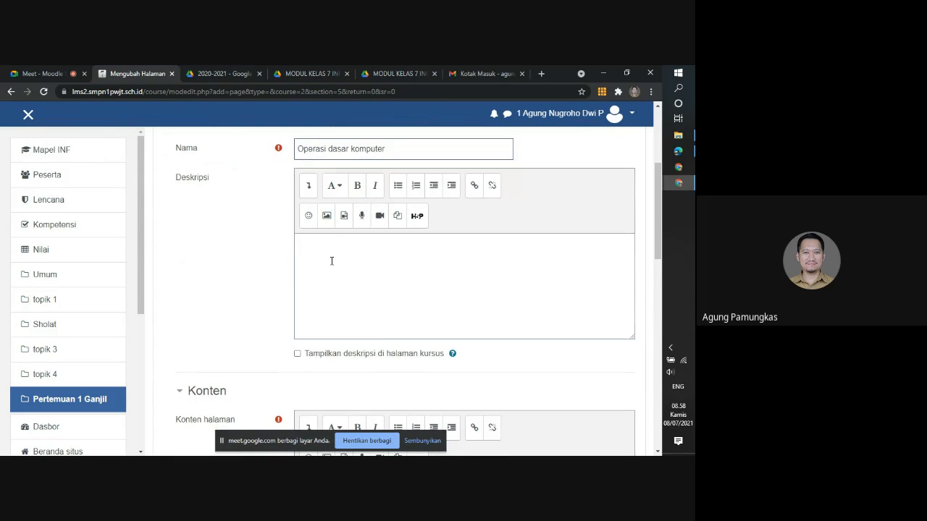
{"action": "left_click", "coordinate": [332, 261]}
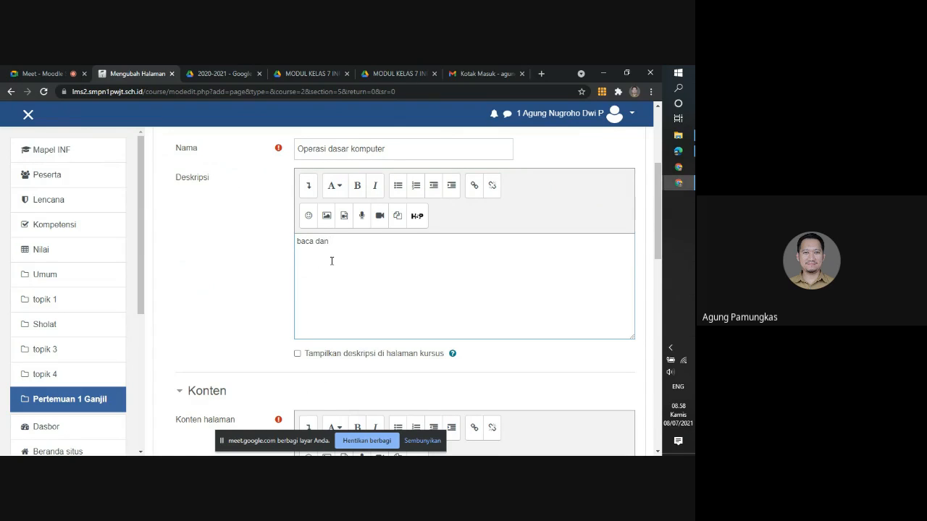
{"action": "type", "text": "pelajari"}
Show the HTML source of Konten halaman and replace its default paragraph code with the iframe embed code copied from Drive
{"action": "scroll", "coordinate": [332, 261], "scroll_direction": "down", "scroll_amount": 2}
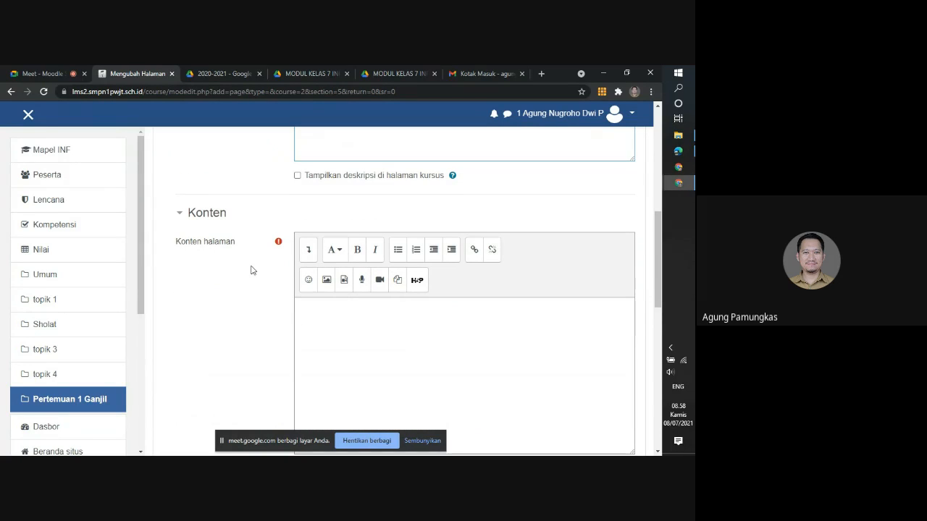
{"action": "scroll", "coordinate": [250, 270], "scroll_direction": "down", "scroll_amount": 1}
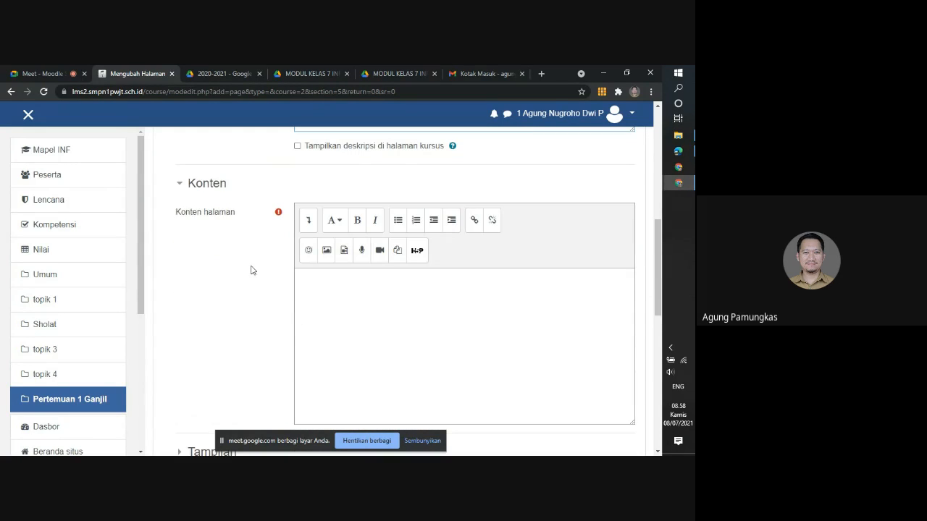
{"action": "left_click", "coordinate": [309, 221]}
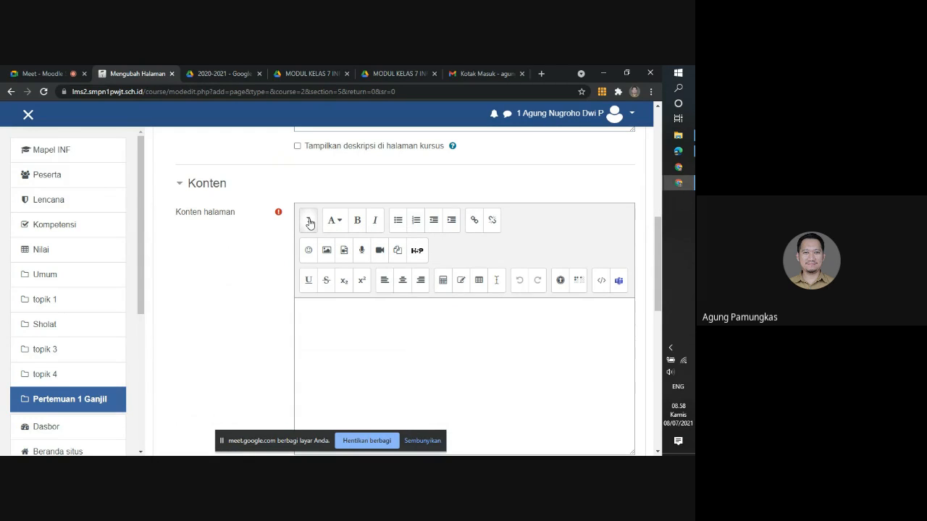
{"action": "left_click", "coordinate": [601, 281]}
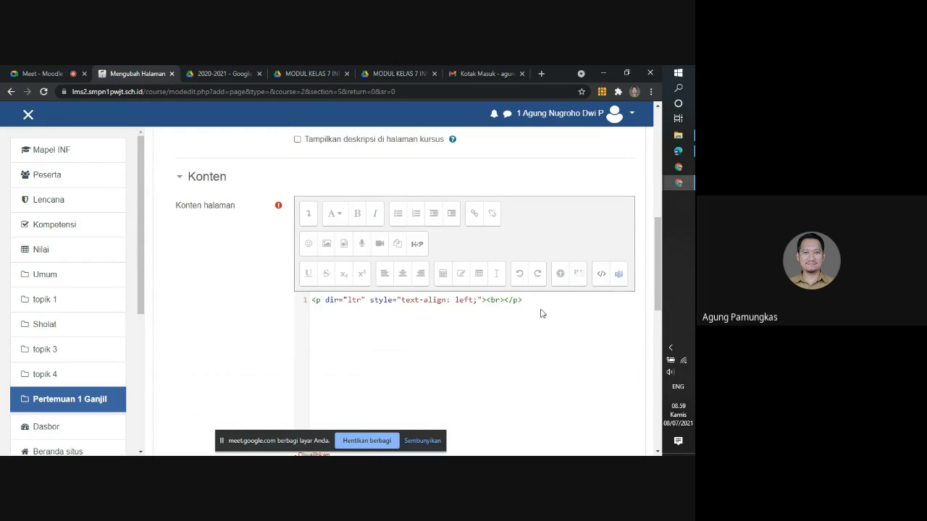
{"action": "left_click_drag", "start_coordinate": [526, 297], "coordinate": [303, 307]}
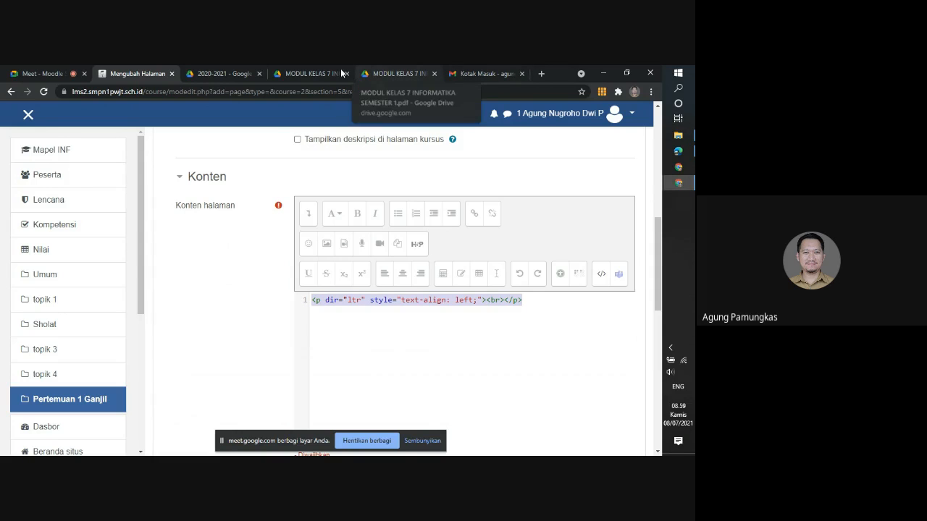
{"action": "left_click", "coordinate": [311, 73]}
{"action": "left_click", "coordinate": [142, 69]}
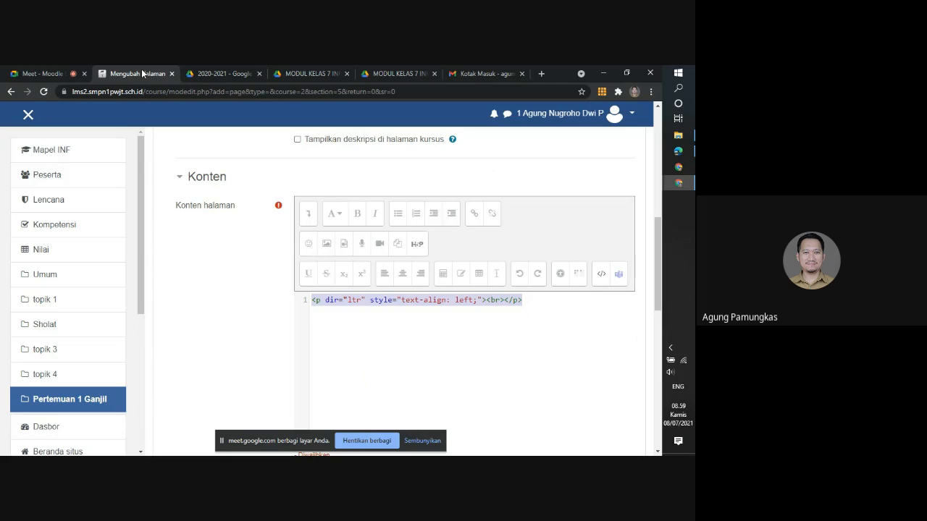
{"action": "key", "text": "ctrl+v"}
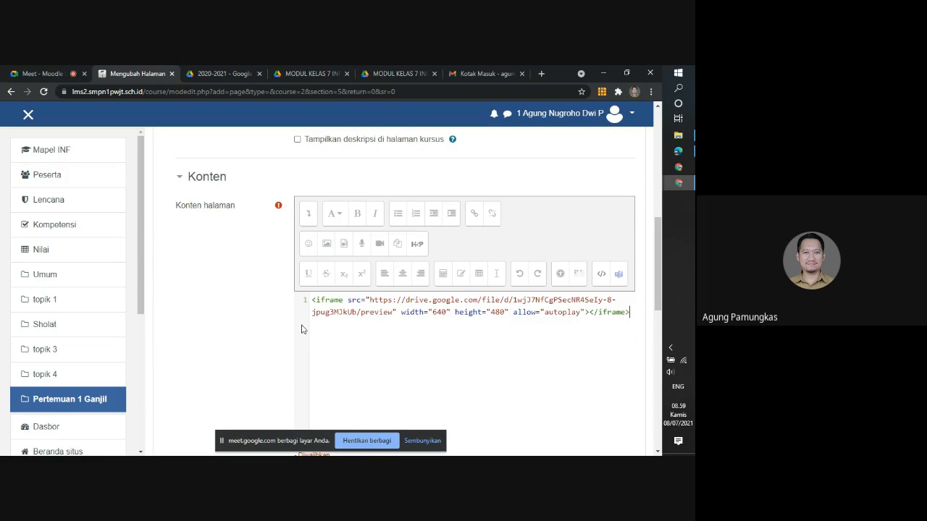
Save the new Halaman and display it
{"action": "scroll", "coordinate": [286, 330], "scroll_direction": "down", "scroll_amount": 1}
{"action": "scroll", "coordinate": [286, 329], "scroll_direction": "down", "scroll_amount": 5}
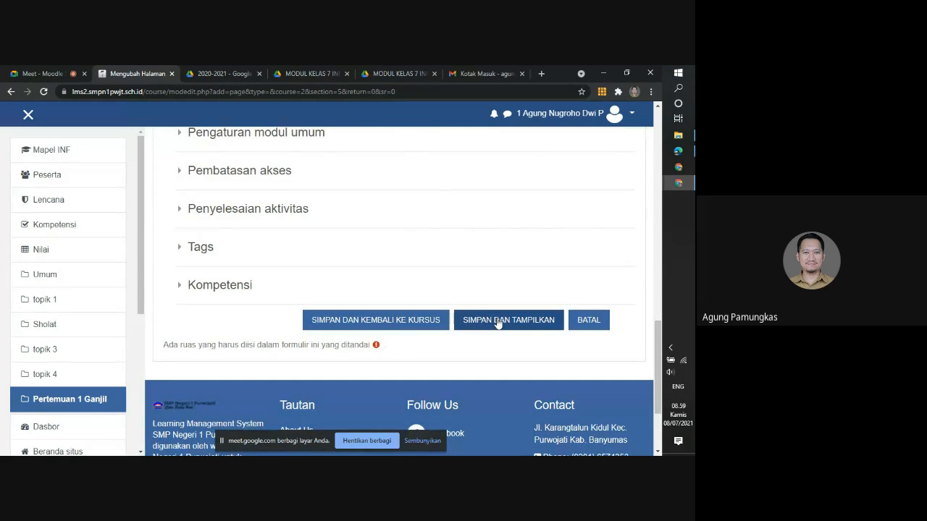
{"action": "left_click", "coordinate": [498, 323]}
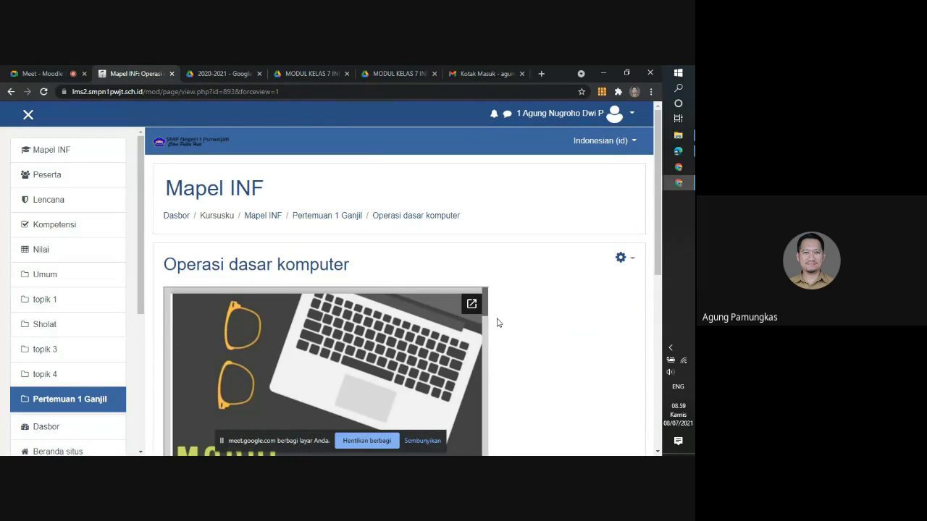
Look through the first pages of the embedded module PDF, check the Google Meet session and return to Moodle
{"action": "scroll", "coordinate": [496, 320], "scroll_direction": "down", "scroll_amount": 3}
{"action": "scroll", "coordinate": [384, 297], "scroll_direction": "down", "scroll_amount": 5}
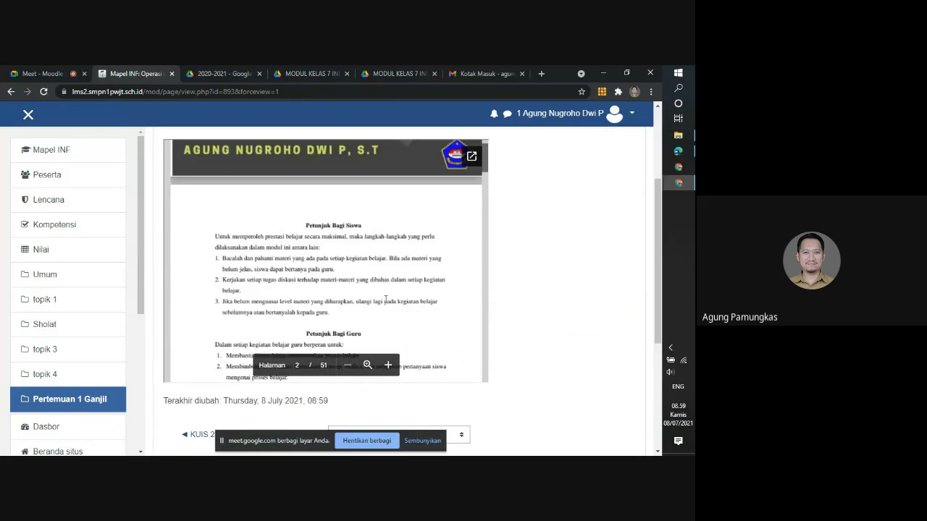
{"action": "scroll", "coordinate": [385, 299], "scroll_direction": "down", "scroll_amount": 10}
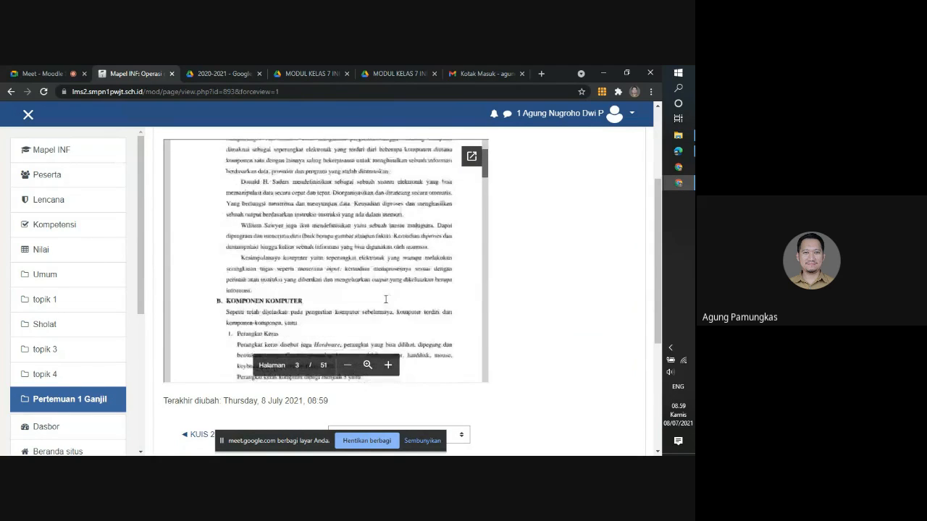
{"action": "scroll", "coordinate": [385, 299], "scroll_direction": "up", "scroll_amount": 10}
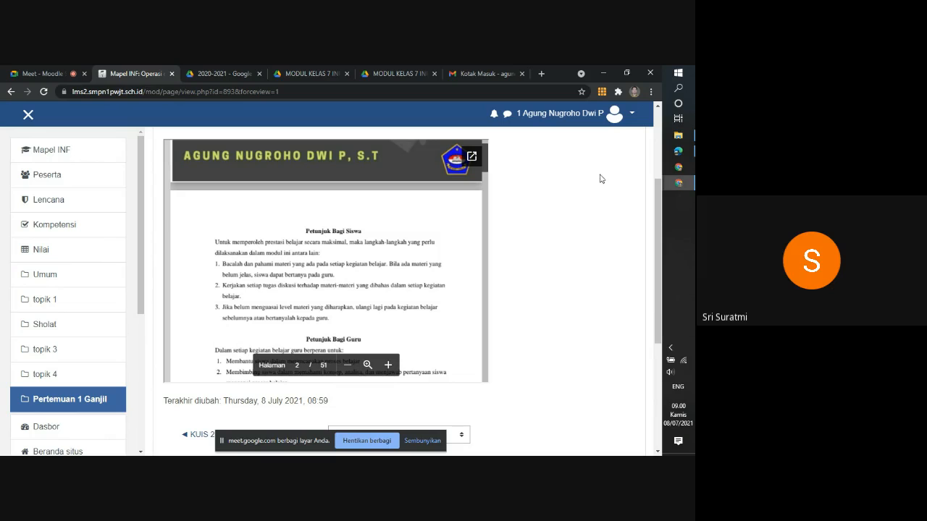
{"action": "left_click", "coordinate": [35, 71]}
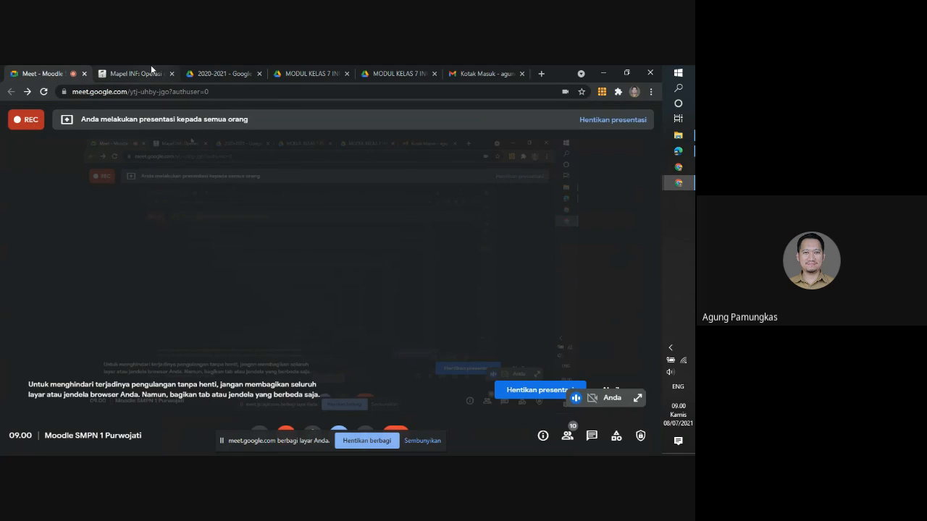
{"action": "left_click", "coordinate": [134, 74]}
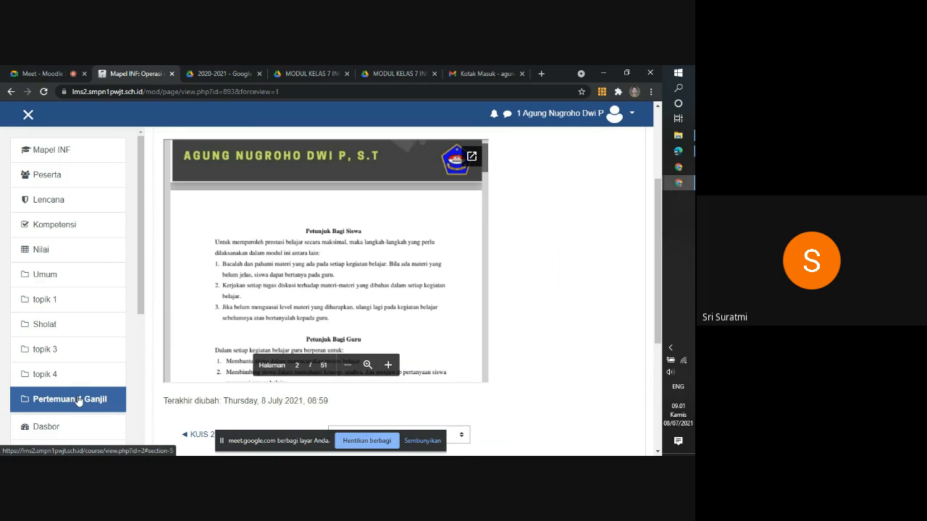
Open the "coba ya" page in topik 1 and review its embedded image and video
{"action": "left_click", "coordinate": [62, 301]}
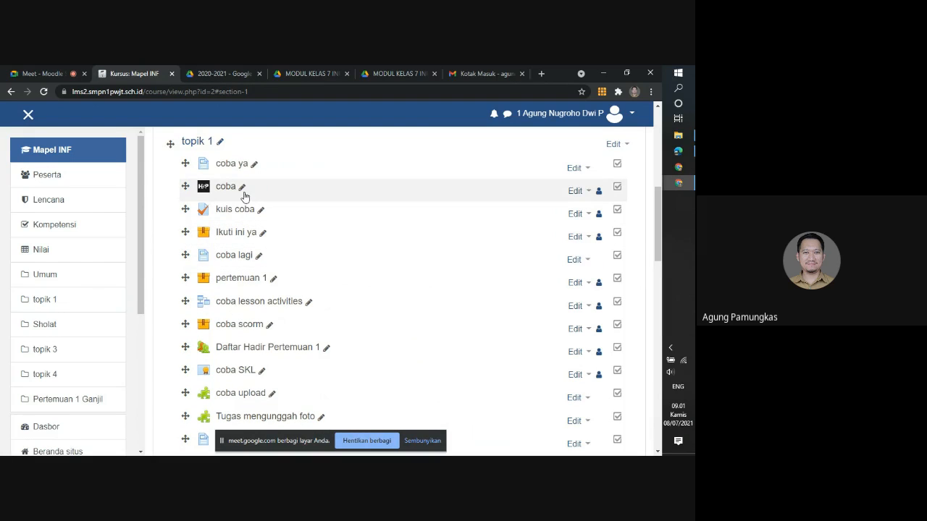
{"action": "left_click", "coordinate": [234, 171]}
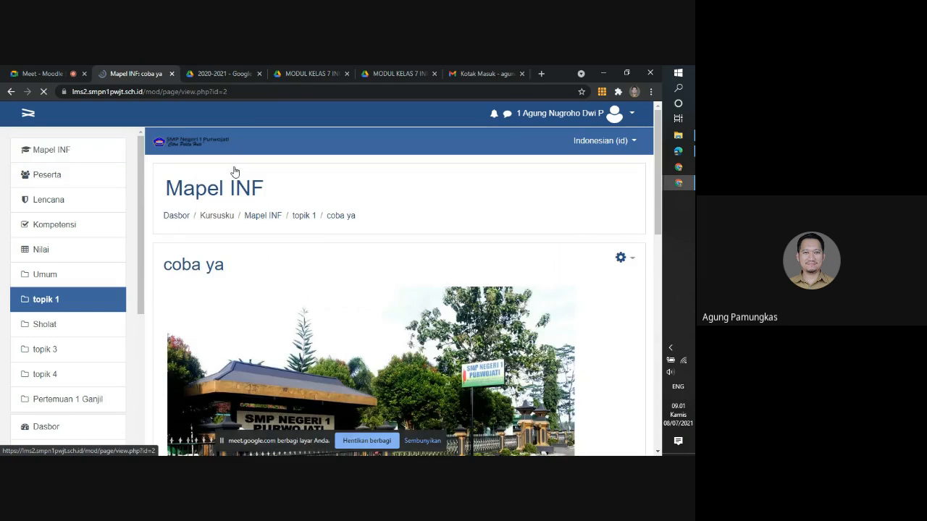
{"action": "scroll", "coordinate": [270, 289], "scroll_direction": "down", "scroll_amount": 1}
{"action": "scroll", "coordinate": [270, 290], "scroll_direction": "down", "scroll_amount": 6}
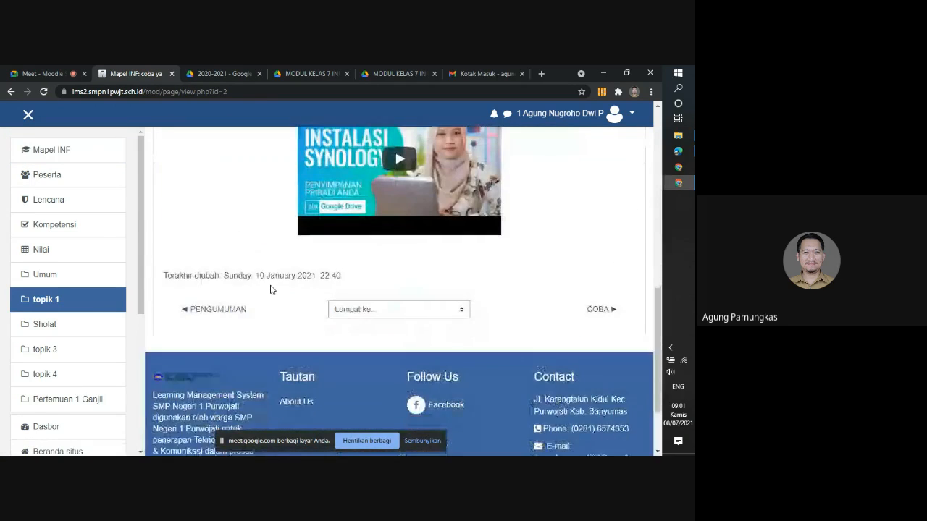
{"action": "scroll", "coordinate": [270, 289], "scroll_direction": "up", "scroll_amount": 5}
{"action": "scroll", "coordinate": [270, 289], "scroll_direction": "up", "scroll_amount": 2}
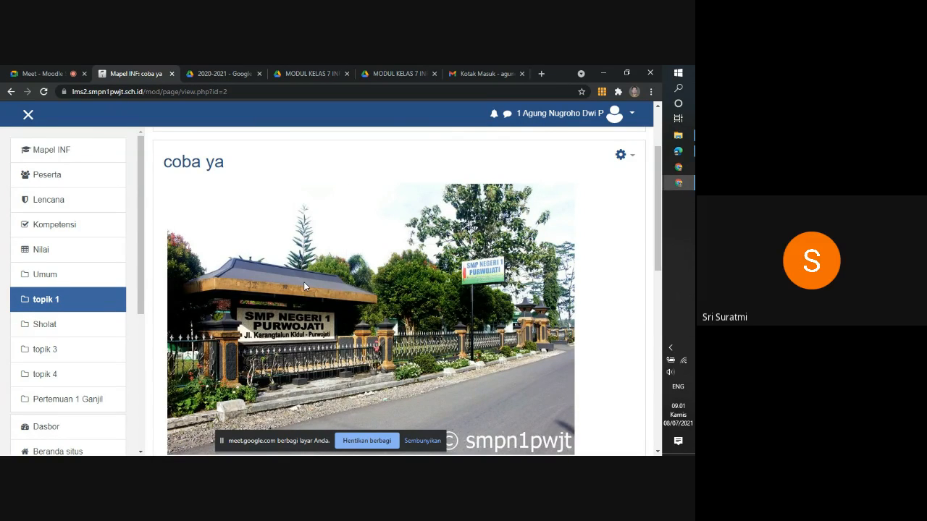
Open the "Operasi dasar komputer" page in Pertemuan 1 Ganjil and view its embedded module PDF
{"action": "left_click", "coordinate": [82, 403]}
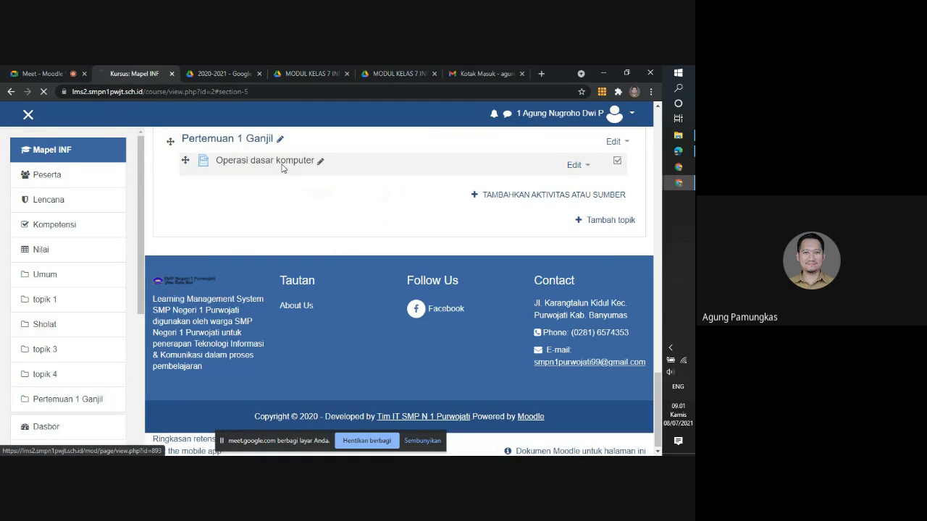
{"action": "left_click", "coordinate": [282, 161]}
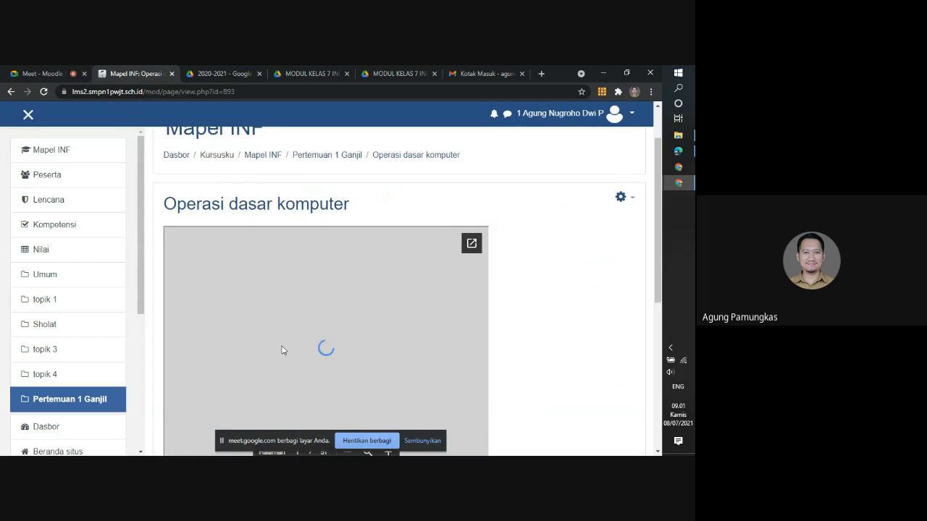
{"action": "scroll", "coordinate": [295, 311], "scroll_direction": "down", "scroll_amount": 1}
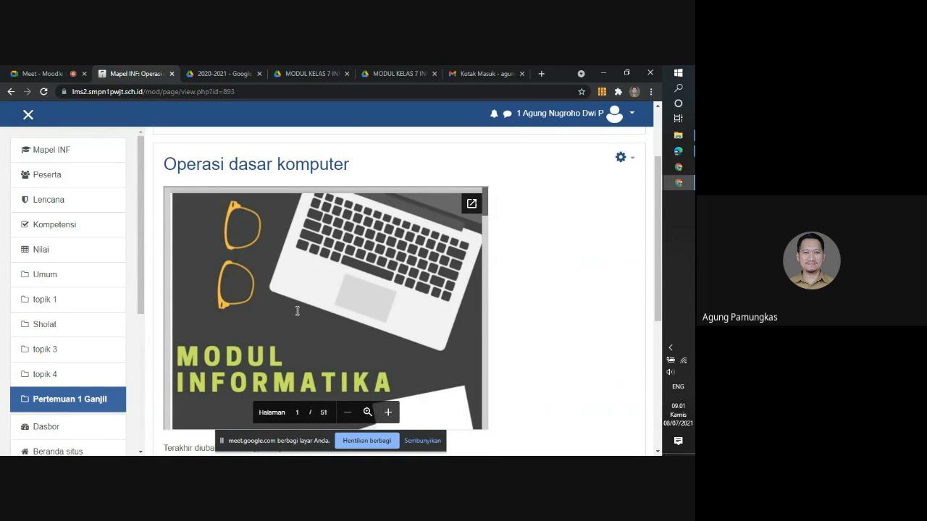
Switch to Google Drive, close the module PDF preview and compare the source file in the 2020-2021 folder with the Moodle page
{"action": "left_click", "coordinate": [226, 73]}
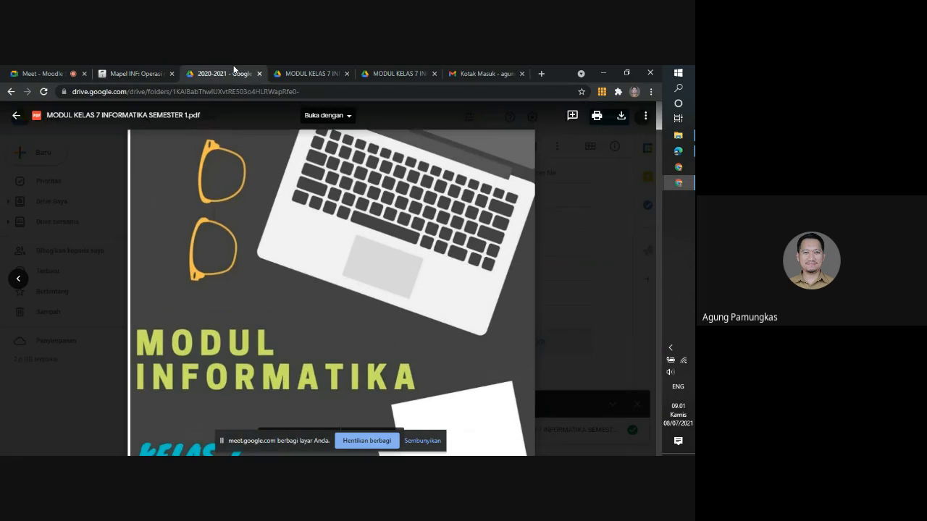
{"action": "left_click", "coordinate": [597, 327]}
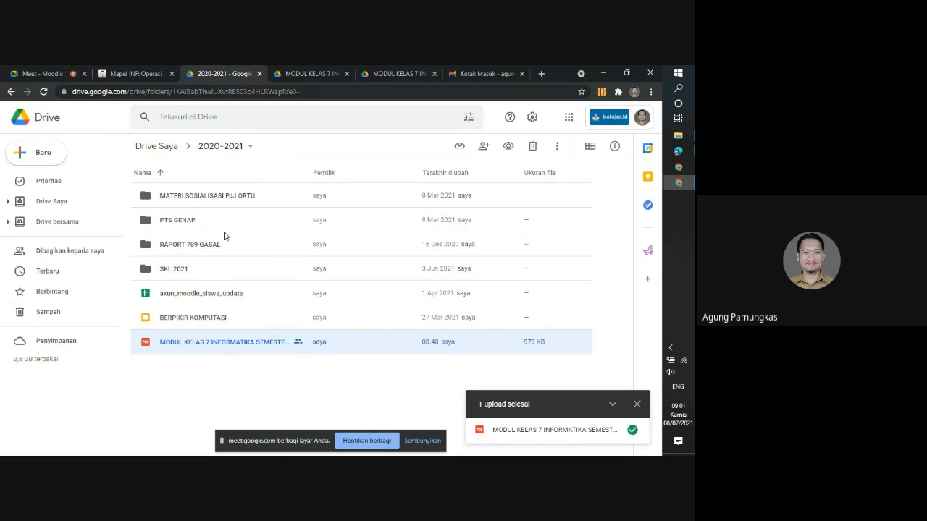
{"action": "left_click", "coordinate": [138, 71]}
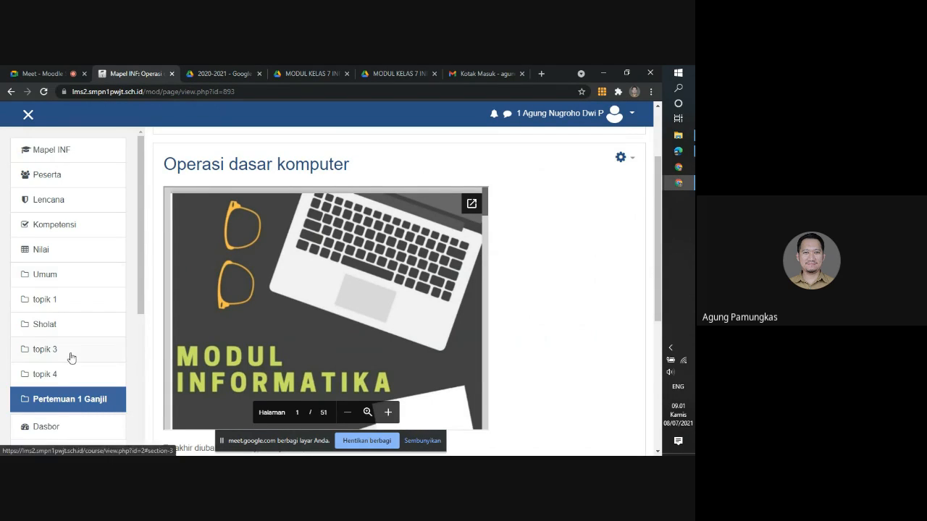
{"action": "left_click", "coordinate": [206, 71]}
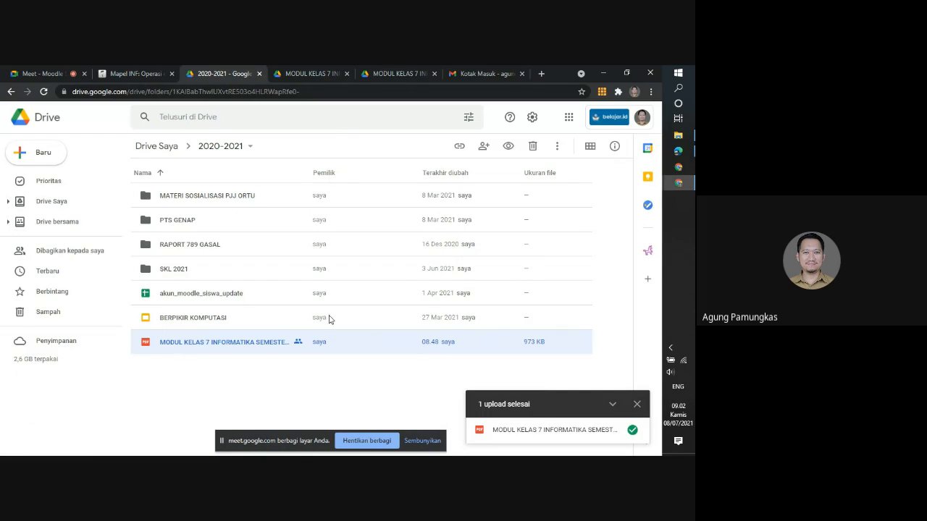
{"action": "left_click", "coordinate": [310, 70]}
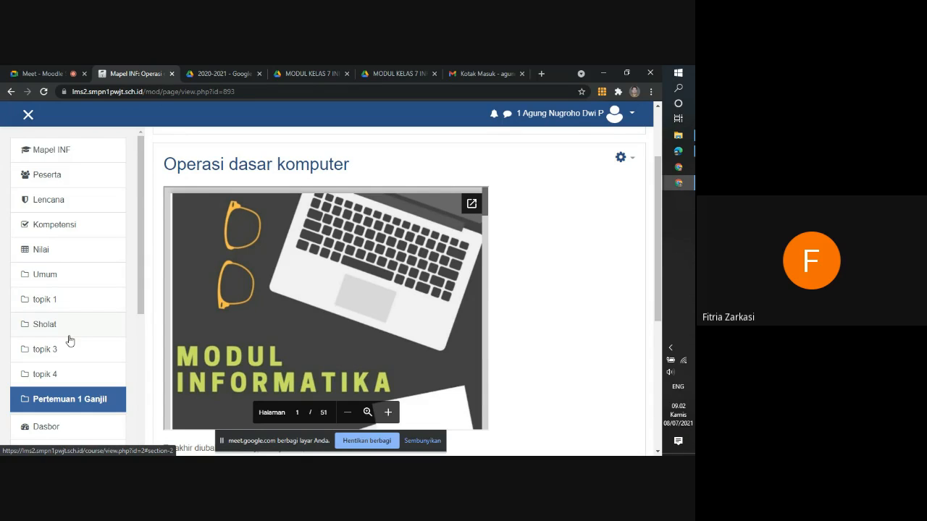
Open the 7 INFORMATIKA course and examine the materials in Pertemuan 1 Genap and Pertemuan 2 Genap
{"action": "scroll", "coordinate": [77, 285], "scroll_direction": "down", "scroll_amount": 3}
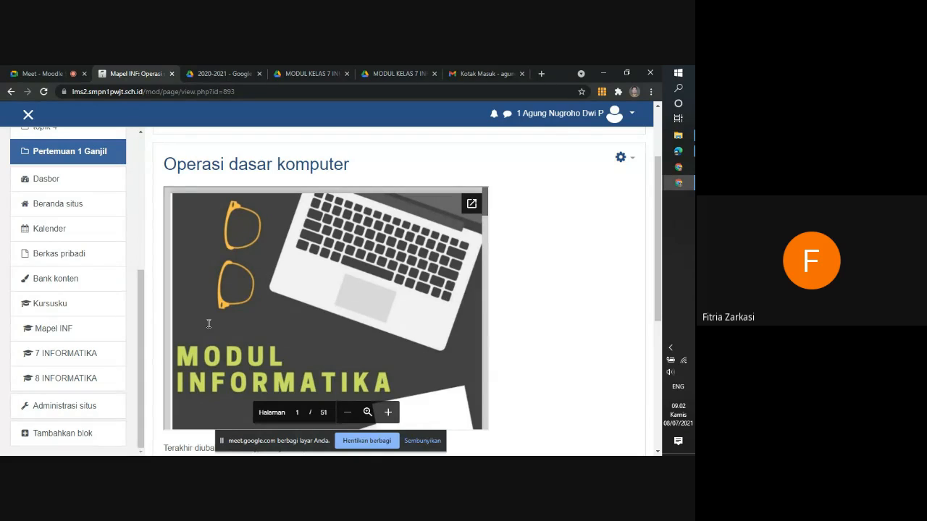
{"action": "left_click", "coordinate": [47, 353]}
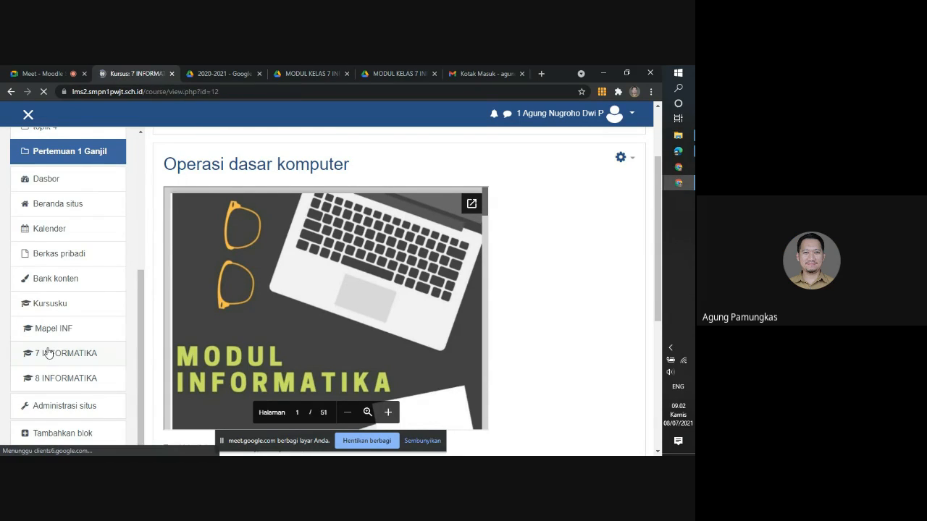
{"action": "scroll", "coordinate": [269, 271], "scroll_direction": "down", "scroll_amount": 3}
{"action": "scroll", "coordinate": [270, 271], "scroll_direction": "down", "scroll_amount": 2}
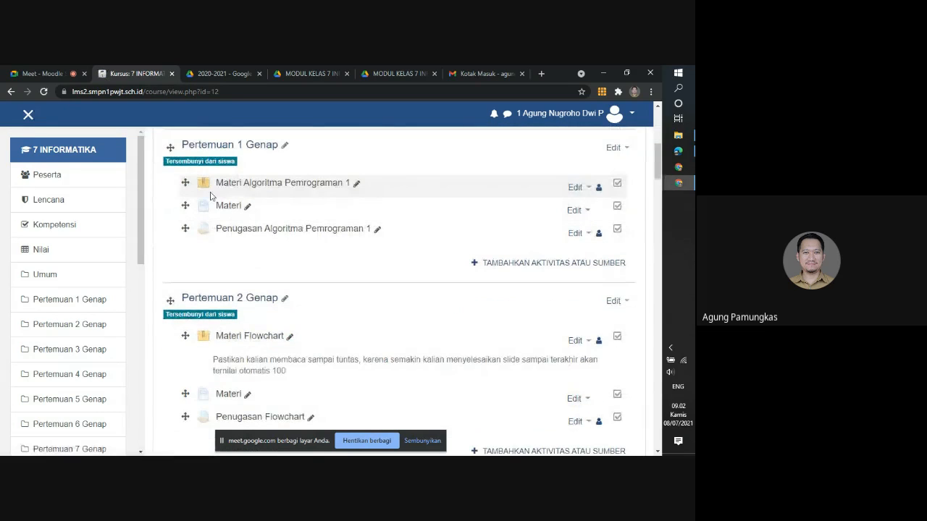
Open the "Materi" page in Pertemuan 1 Genap and read through its embedded Algoritma Pemrograman PDF
{"action": "left_click", "coordinate": [225, 209]}
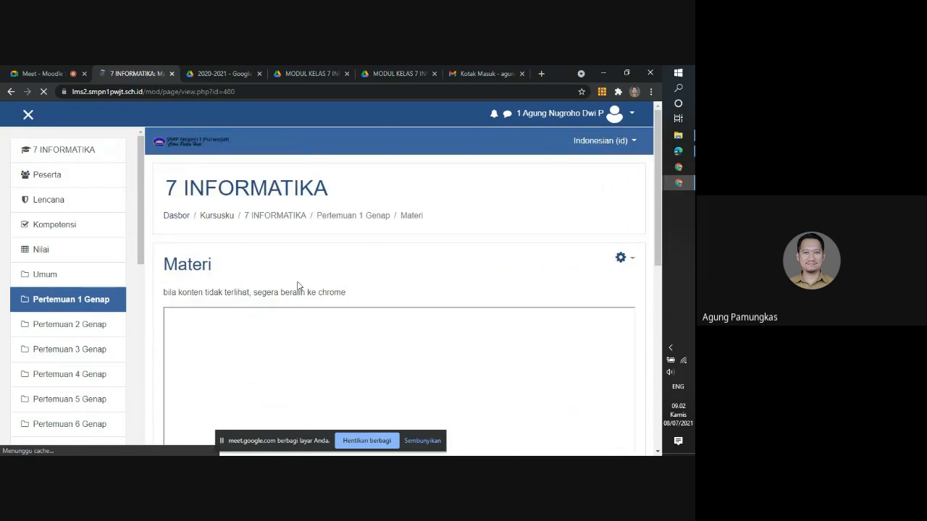
{"action": "scroll", "coordinate": [296, 285], "scroll_direction": "down", "scroll_amount": 2}
{"action": "scroll", "coordinate": [336, 299], "scroll_direction": "down", "scroll_amount": 10}
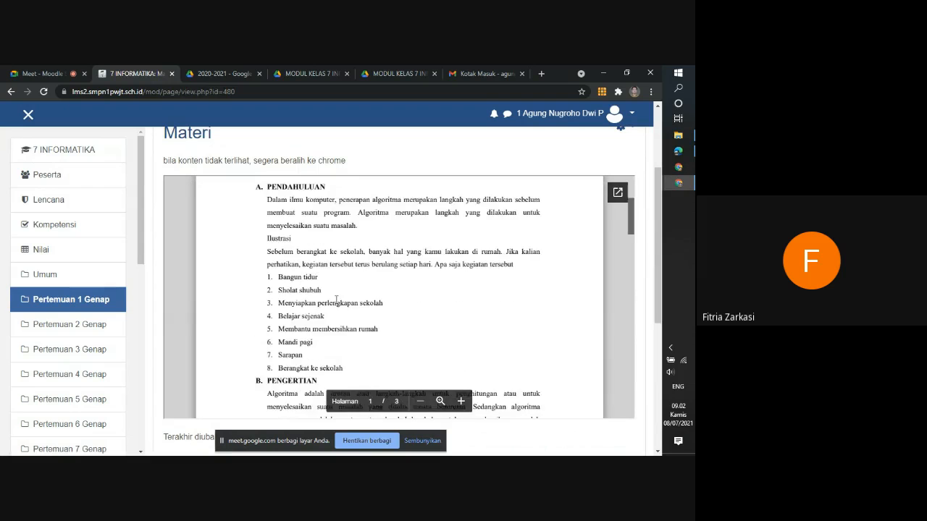
{"action": "scroll", "coordinate": [335, 299], "scroll_direction": "up", "scroll_amount": 5}
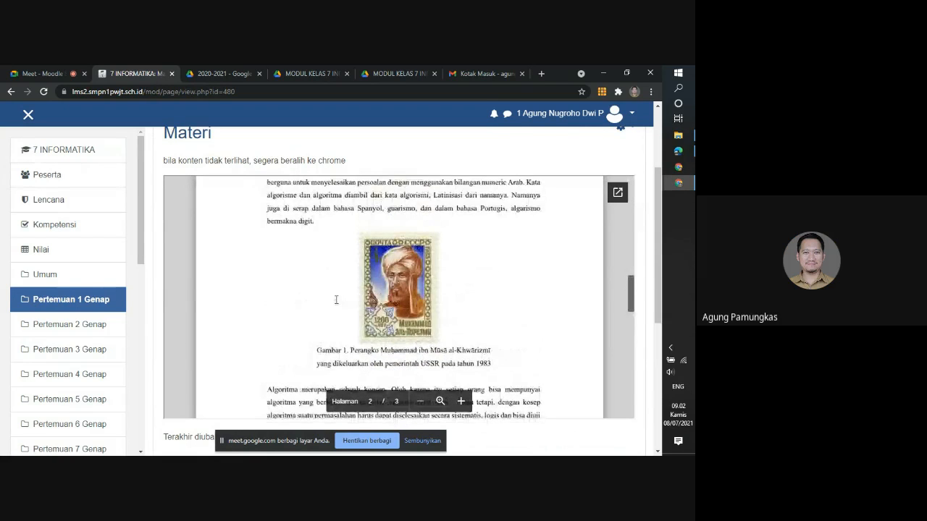
{"action": "scroll", "coordinate": [336, 299], "scroll_direction": "up", "scroll_amount": 7}
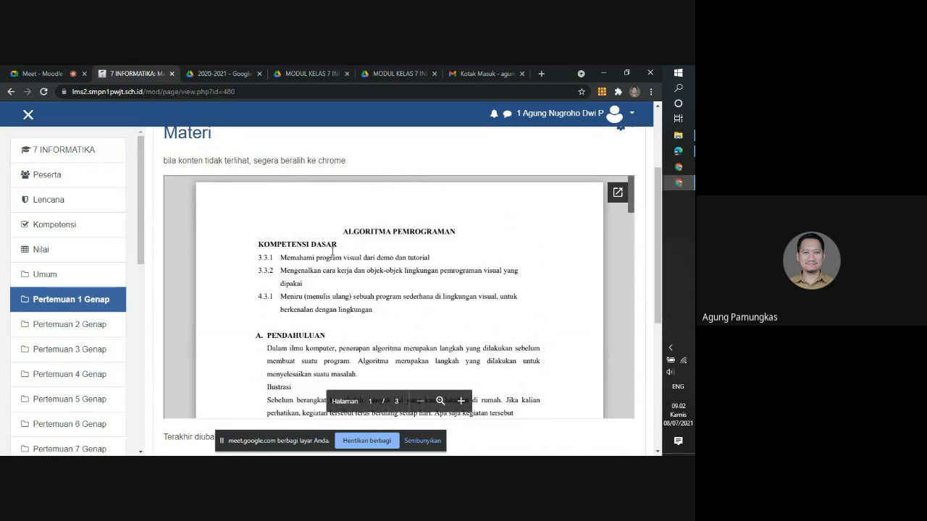
{"action": "scroll", "coordinate": [323, 270], "scroll_direction": "down", "scroll_amount": 2}
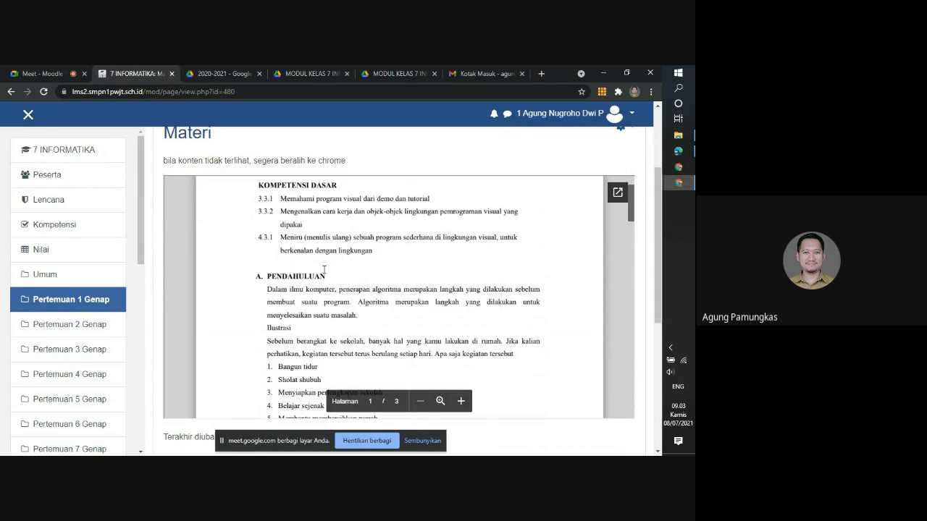
{"action": "scroll", "coordinate": [324, 270], "scroll_direction": "up", "scroll_amount": 2}
{"action": "scroll", "coordinate": [312, 260], "scroll_direction": "down", "scroll_amount": 1}
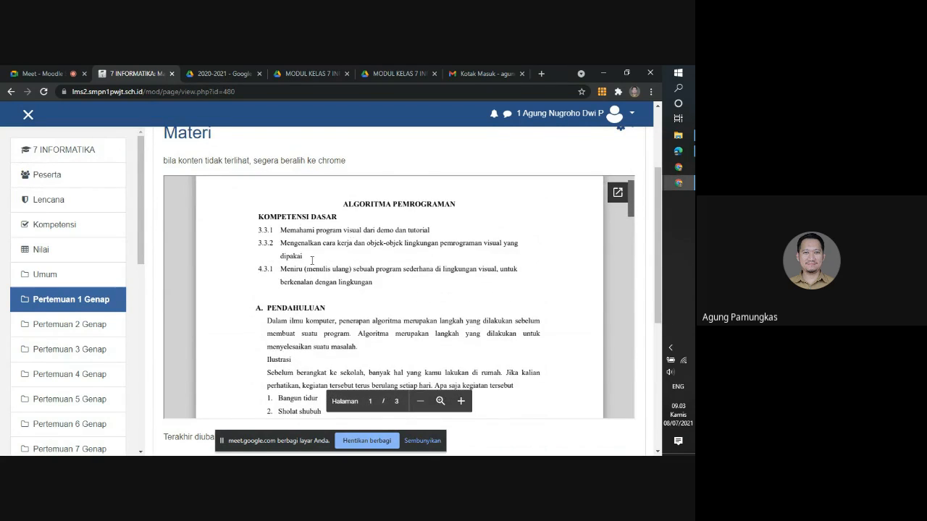
{"action": "scroll", "coordinate": [312, 260], "scroll_direction": "down", "scroll_amount": 5}
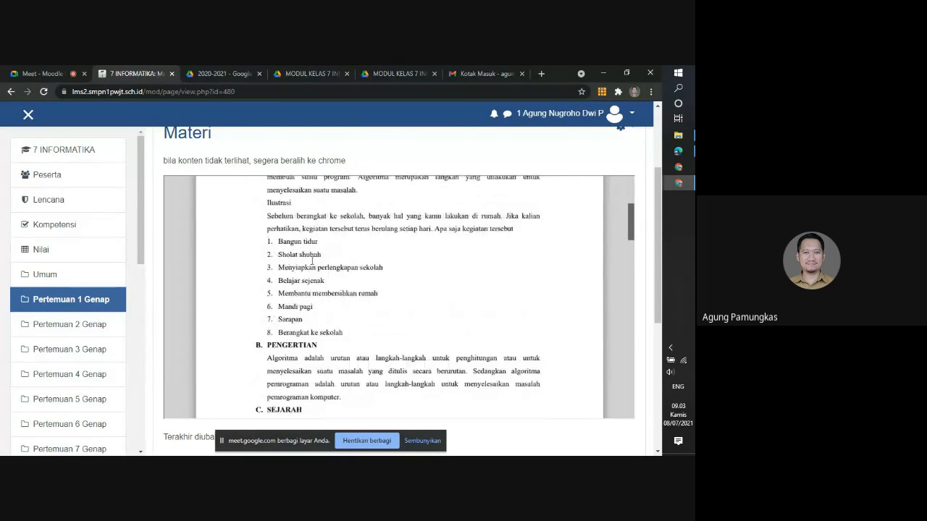
{"action": "scroll", "coordinate": [312, 260], "scroll_direction": "down", "scroll_amount": 10}
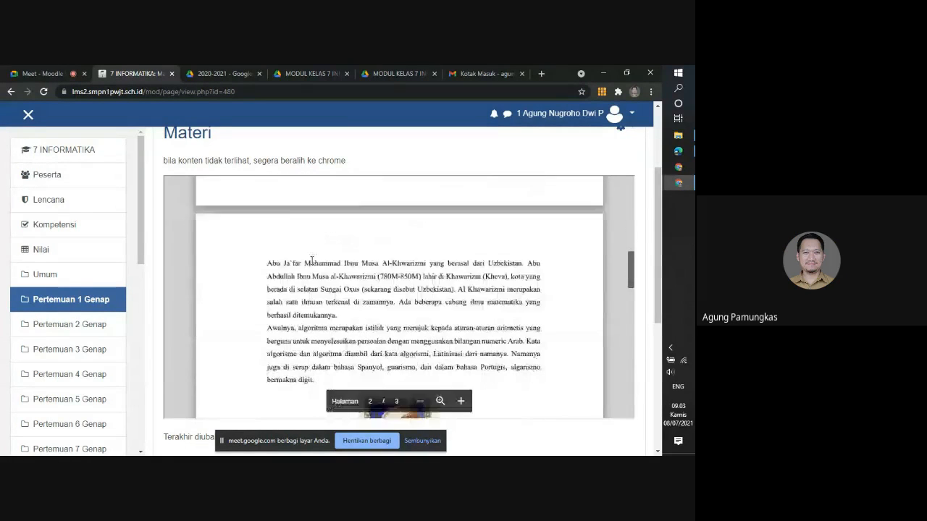
{"action": "scroll", "coordinate": [312, 260], "scroll_direction": "down", "scroll_amount": 4}
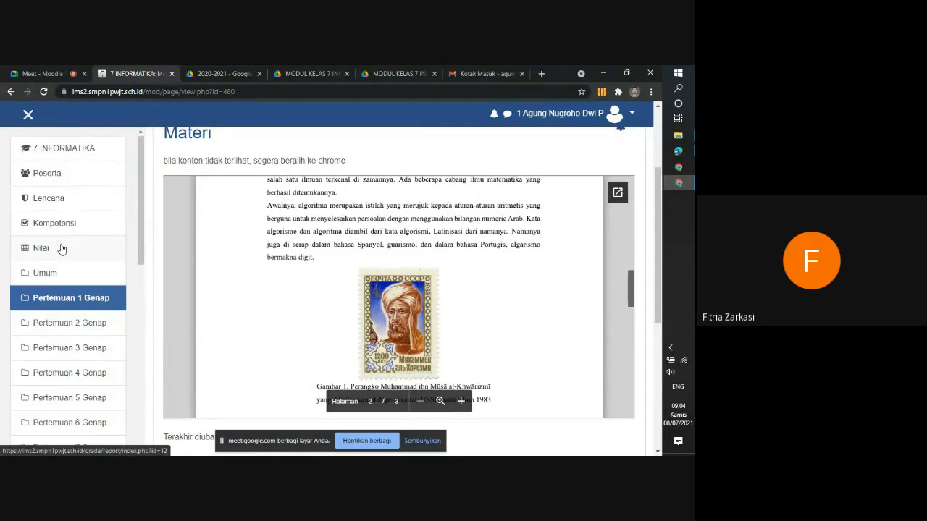
{"action": "scroll", "coordinate": [61, 248], "scroll_direction": "down", "scroll_amount": 6}
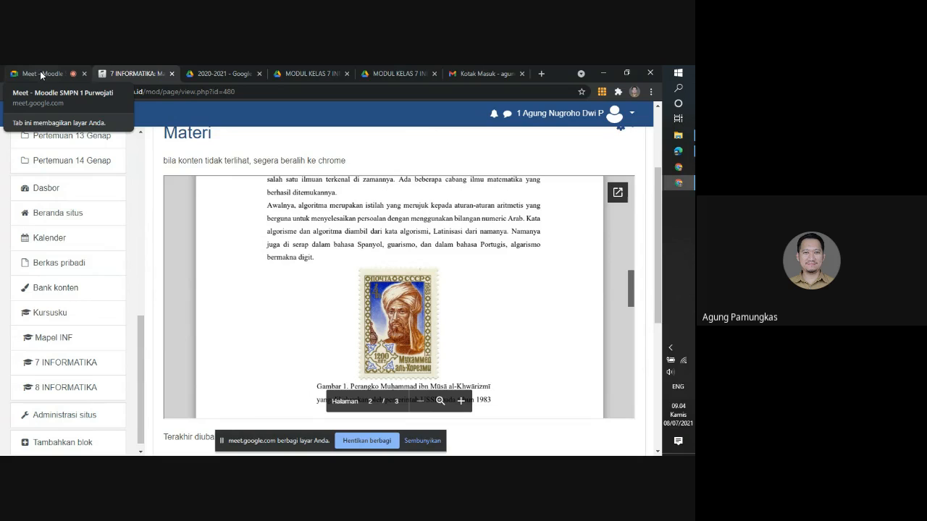
Switch to the Google Meet call, close both "MODUL KELAS 7" browser tabs and stop sharing the screen
{"action": "left_click", "coordinate": [40, 71]}
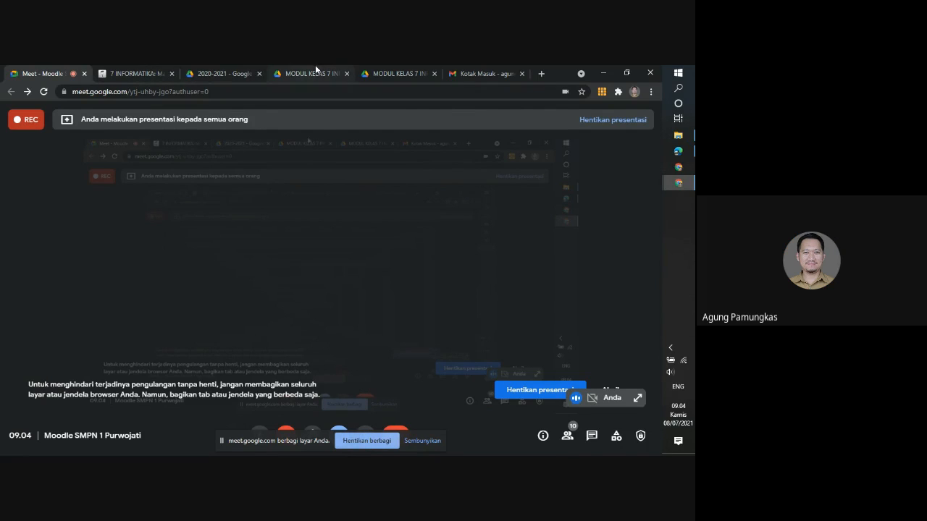
{"action": "left_click", "coordinate": [345, 76]}
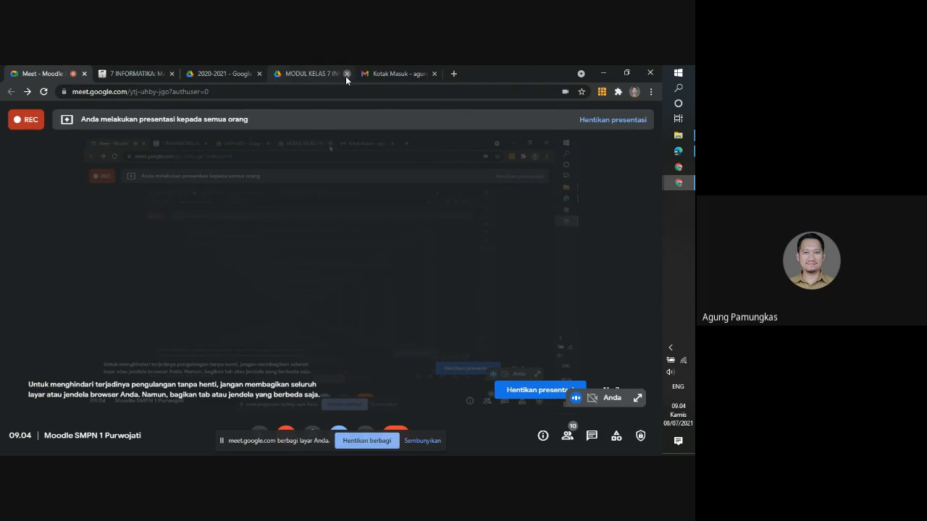
{"action": "left_click", "coordinate": [345, 76]}
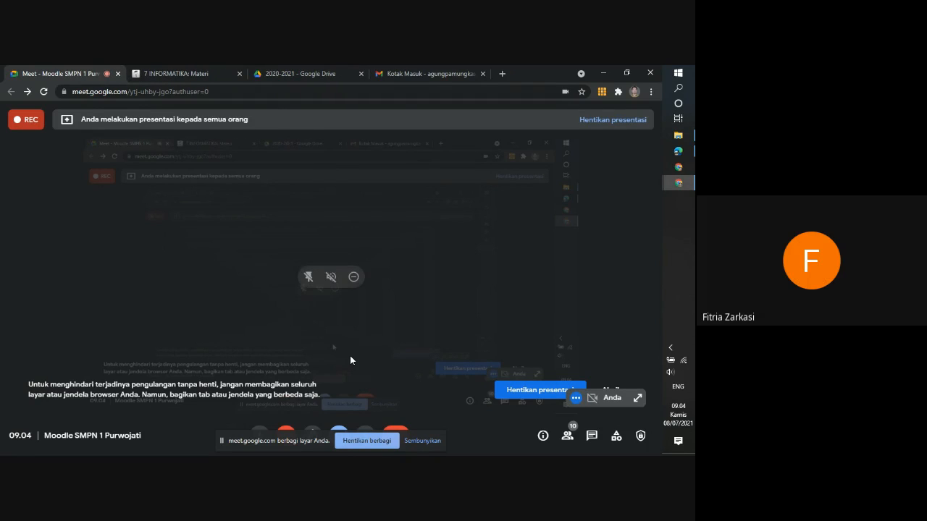
{"action": "left_click", "coordinate": [374, 441]}
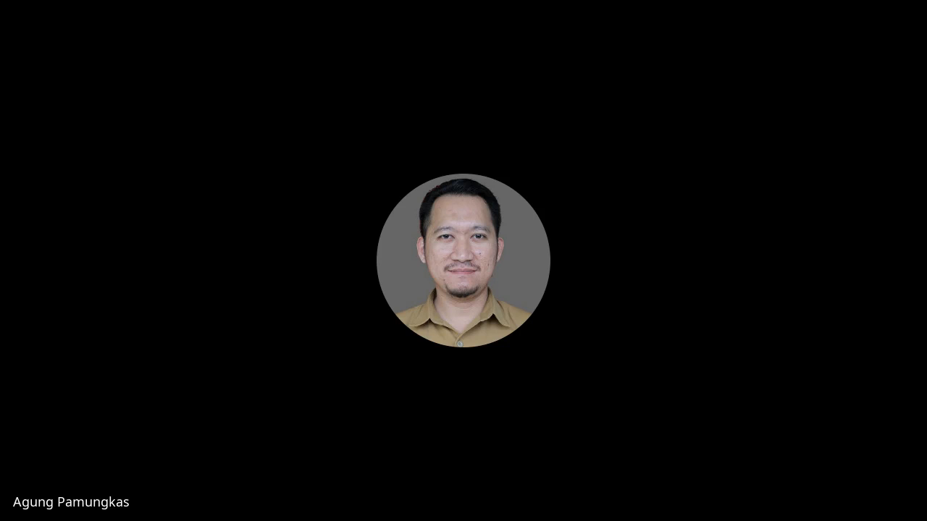